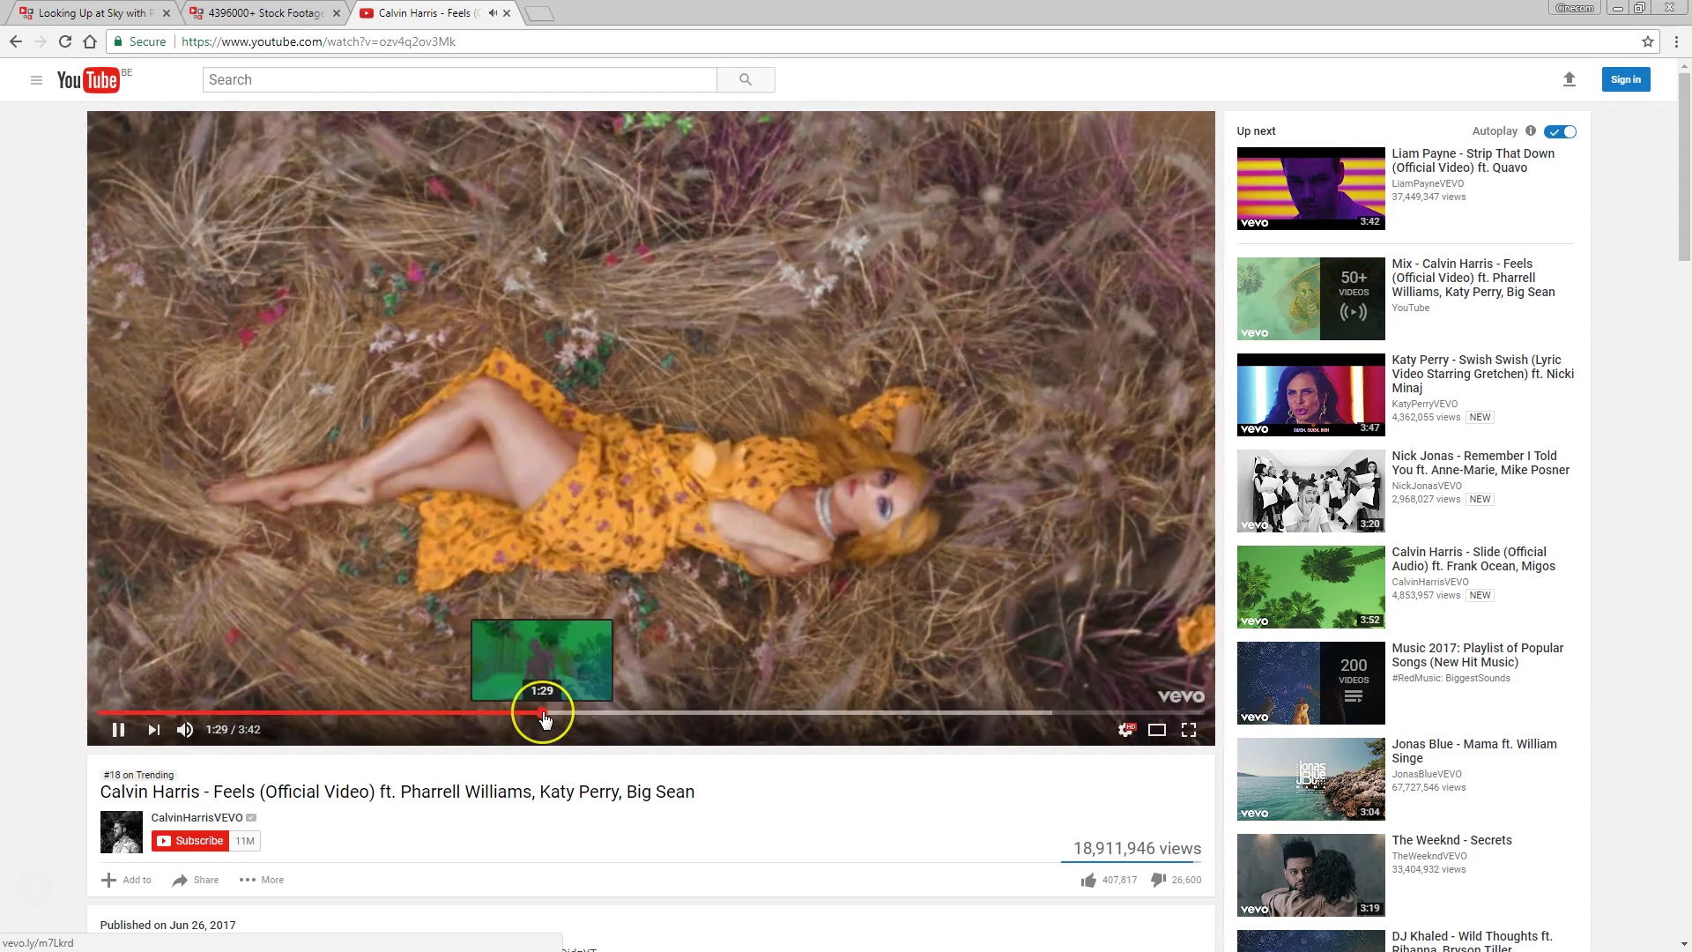
# Play the reference music video from 1:29 and pause it at 1:35 to examine its color effects
pyautogui.click(540, 711)
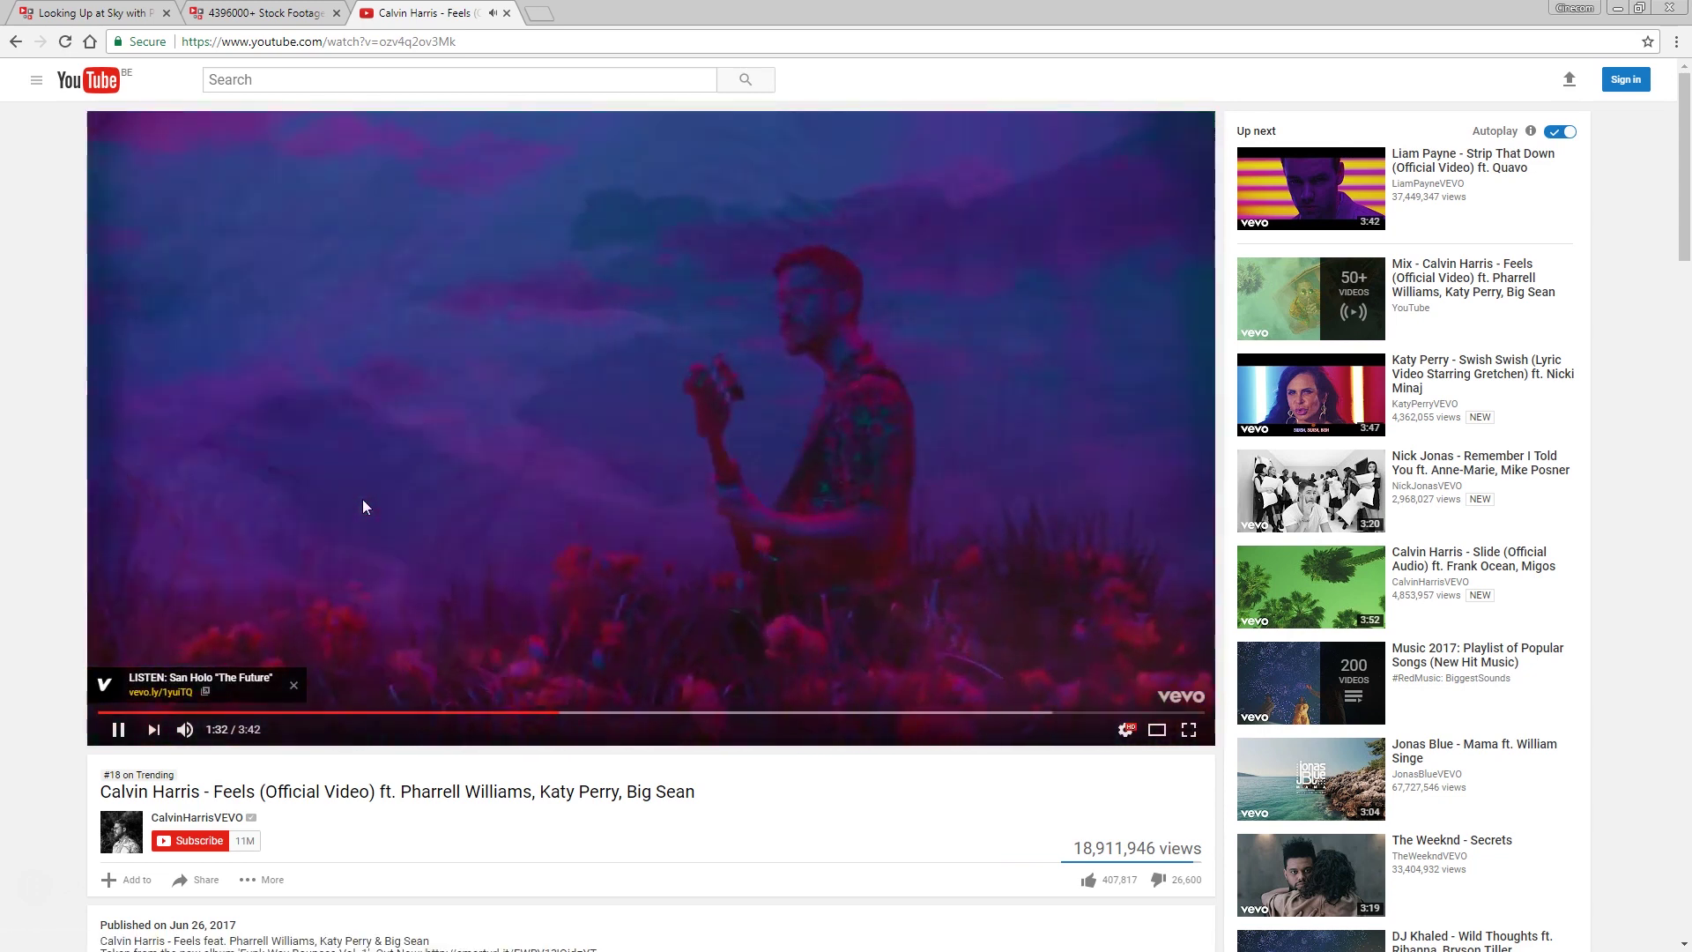
pyautogui.moveTo(363, 416); pyautogui.dragTo(573, 404)
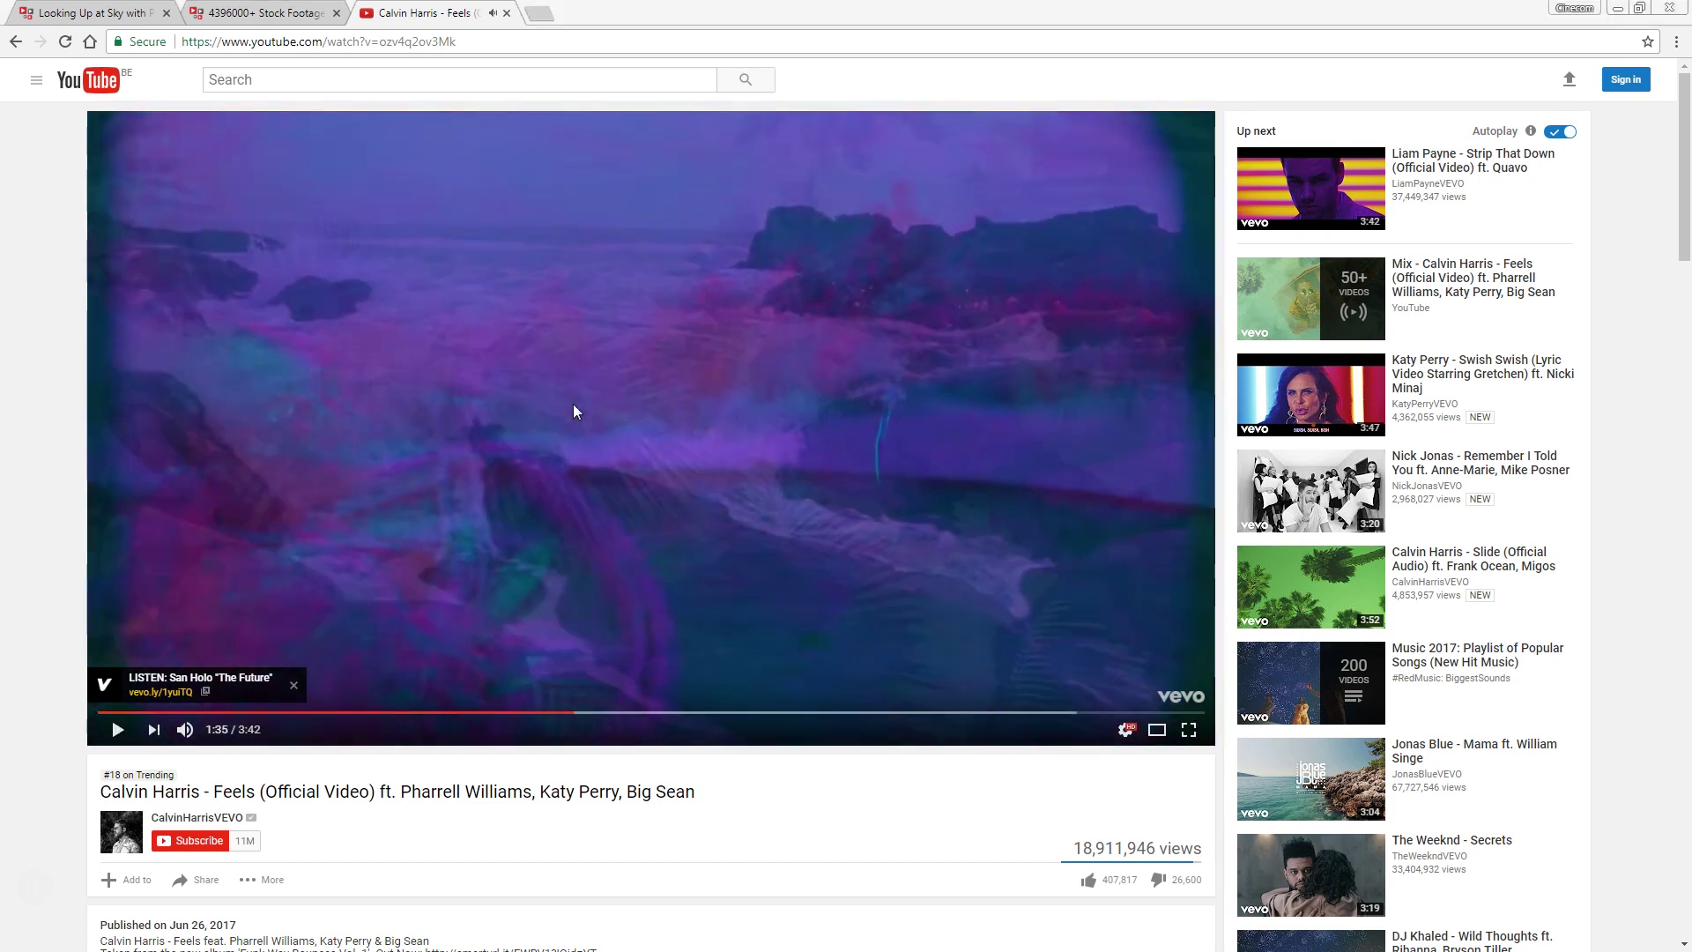
# Switch to Premiere Pro and play the finished Feels - Calvin Harris sequence from the start
pyautogui.hotkey('alt', 'Tab')
pyautogui.click(1159, 770)
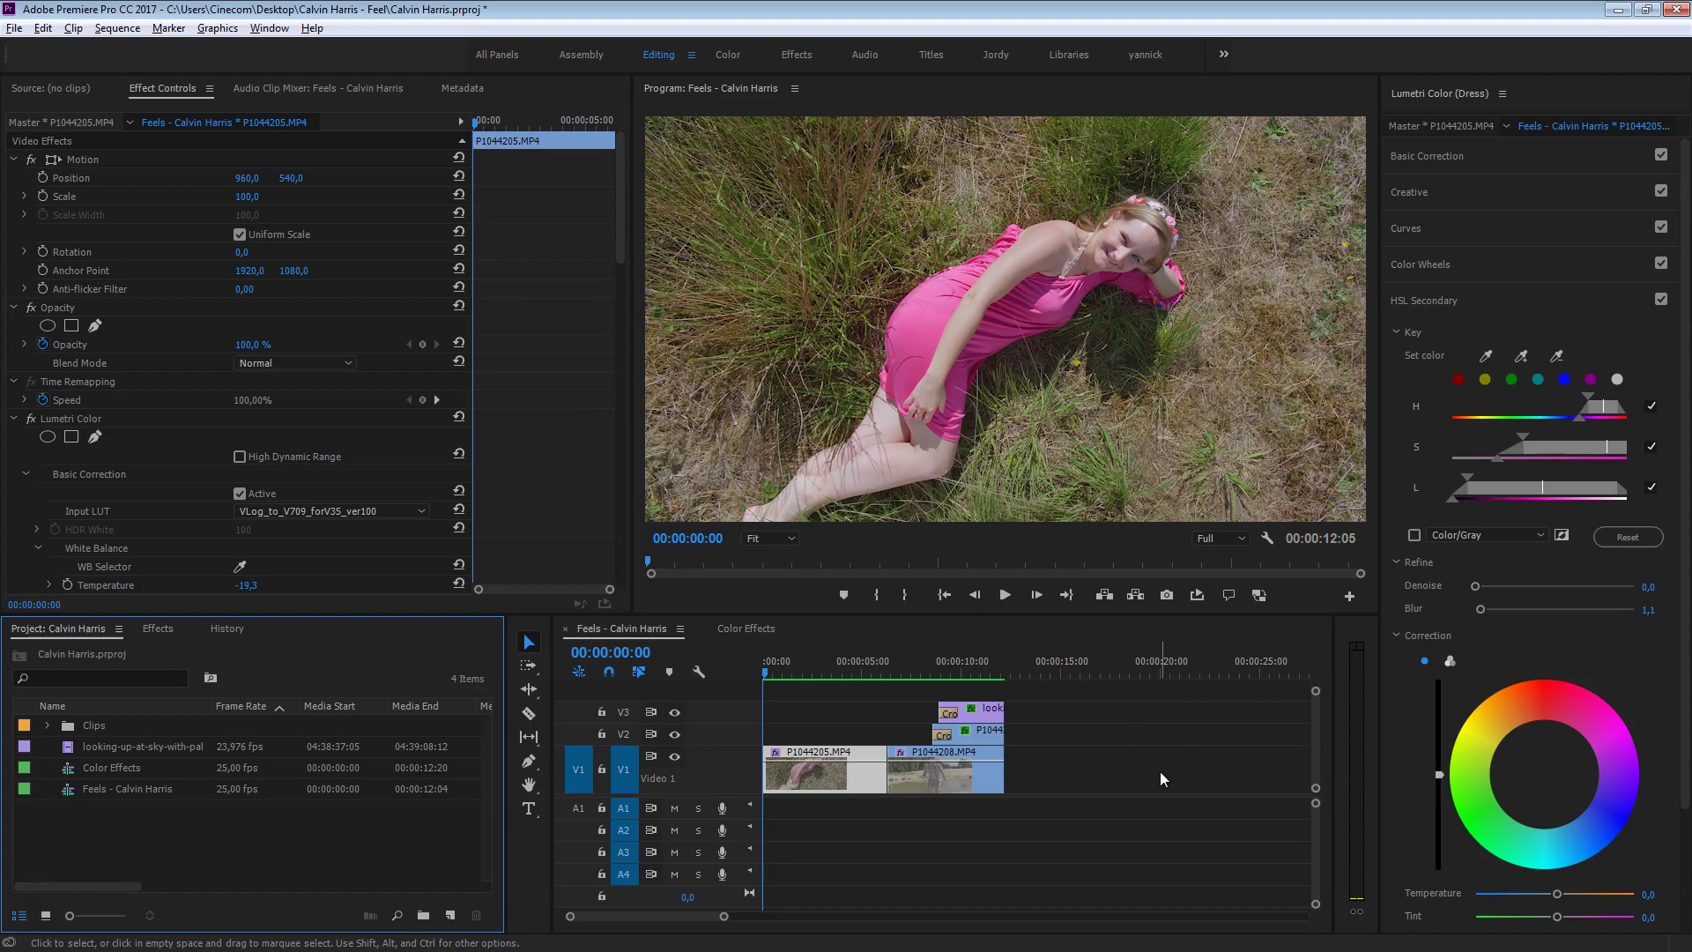
pyautogui.click(1159, 771)
pyautogui.press('space')
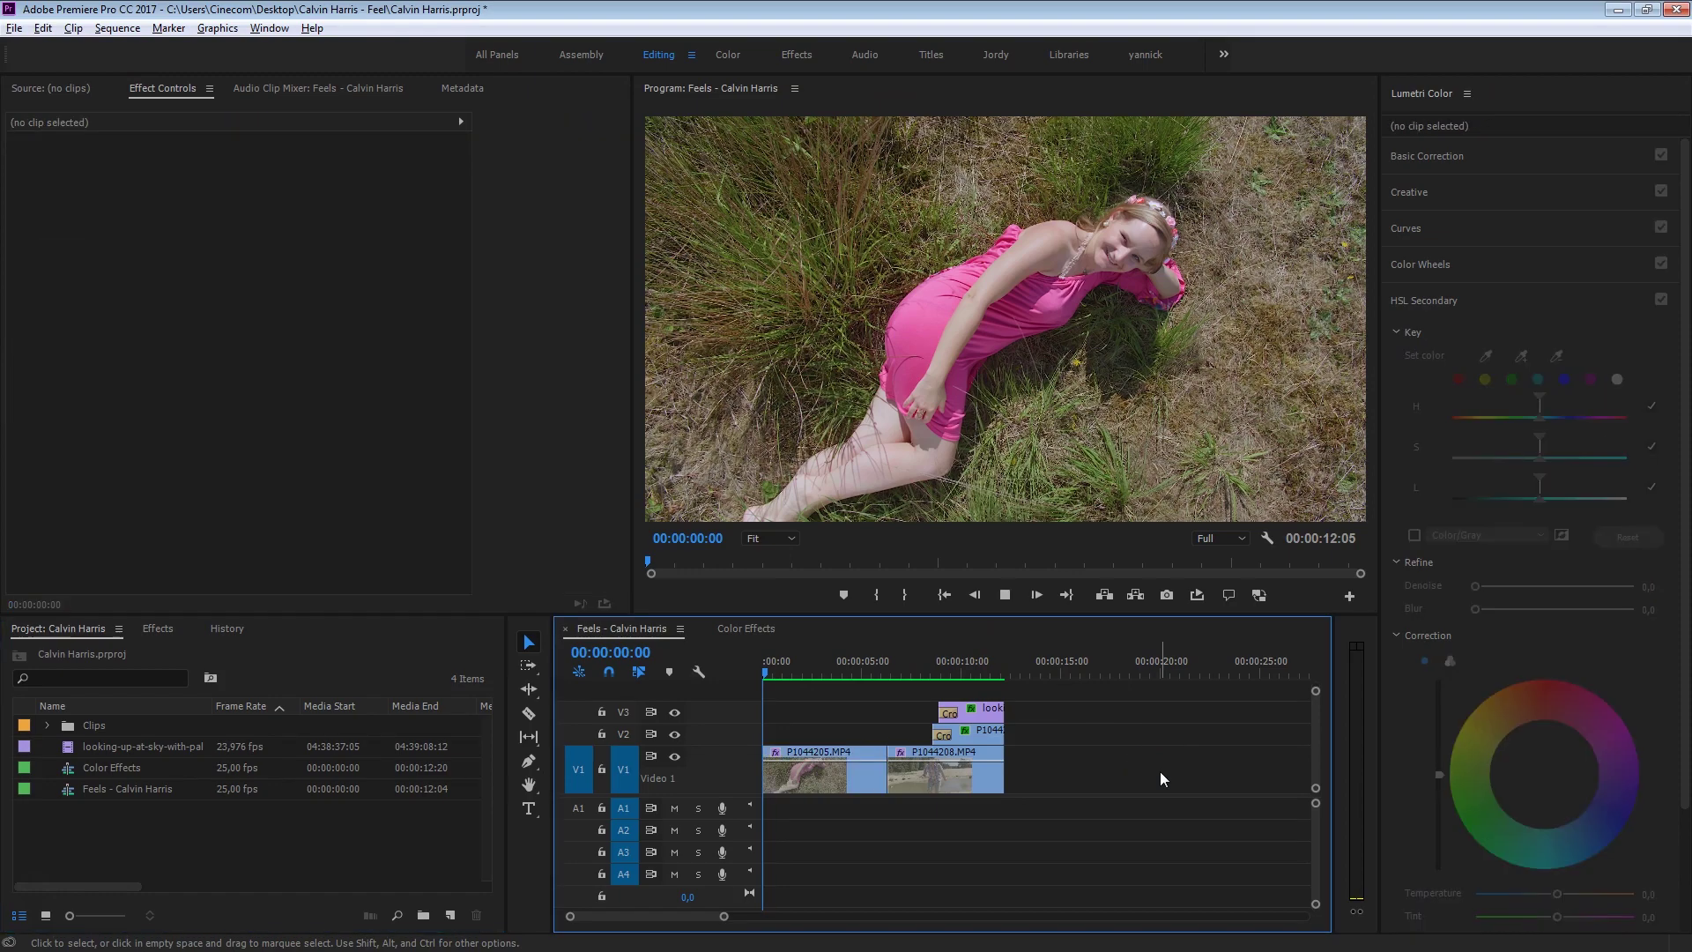
pyautogui.click(1155, 767)
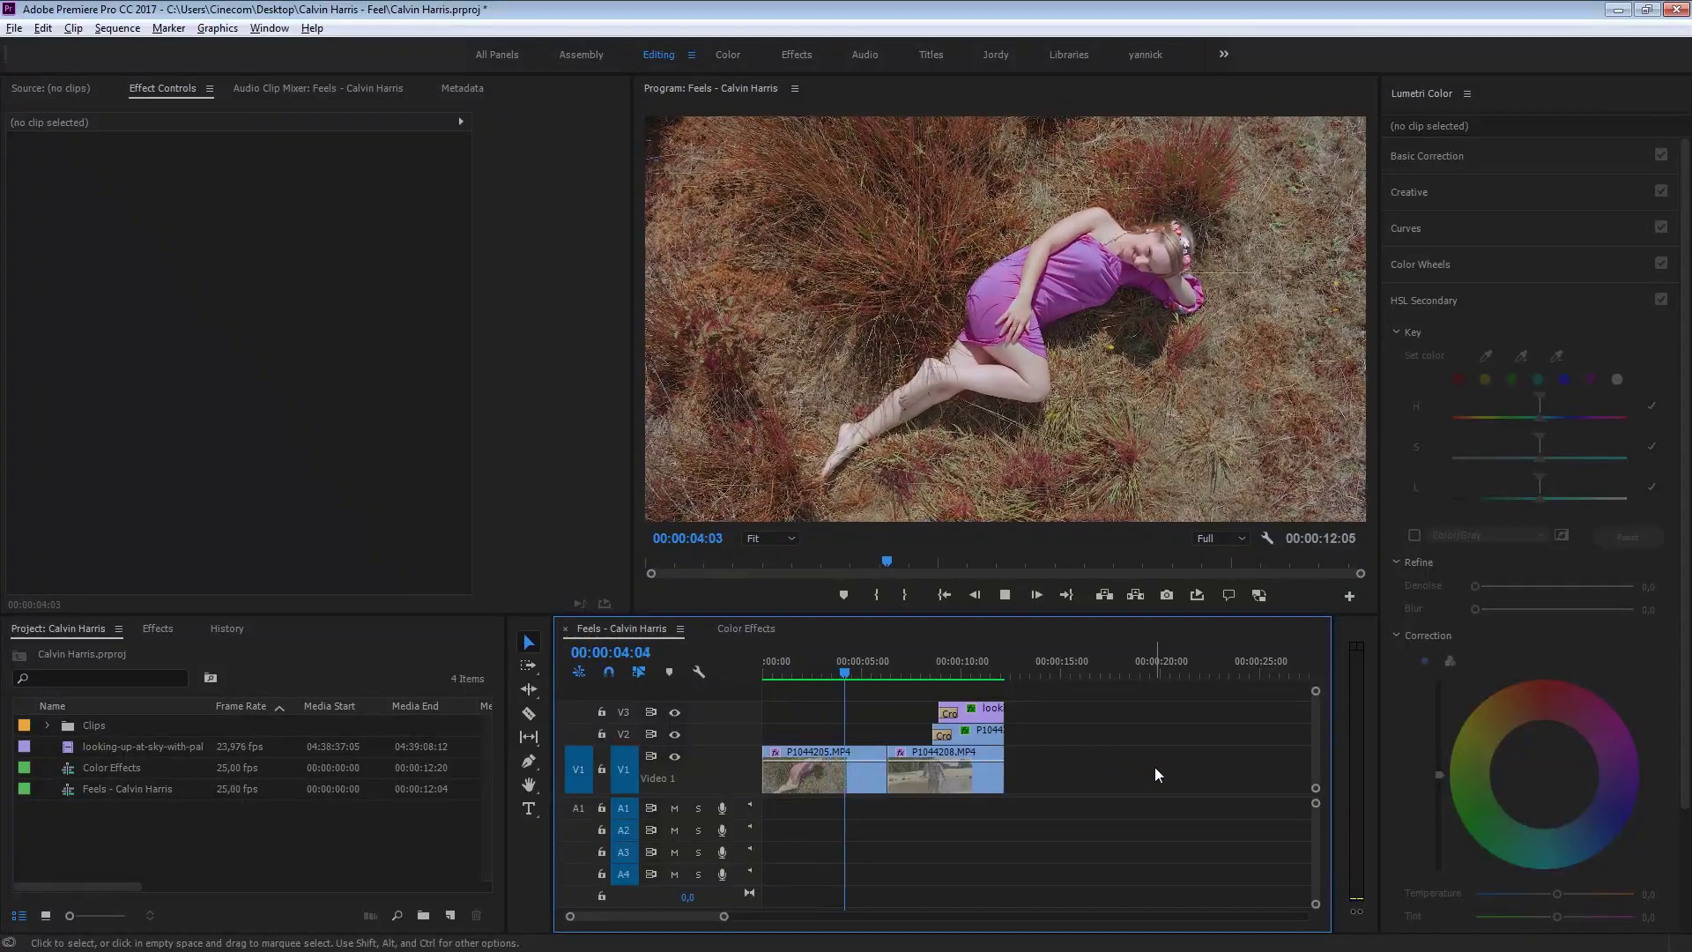
pyautogui.press('space')
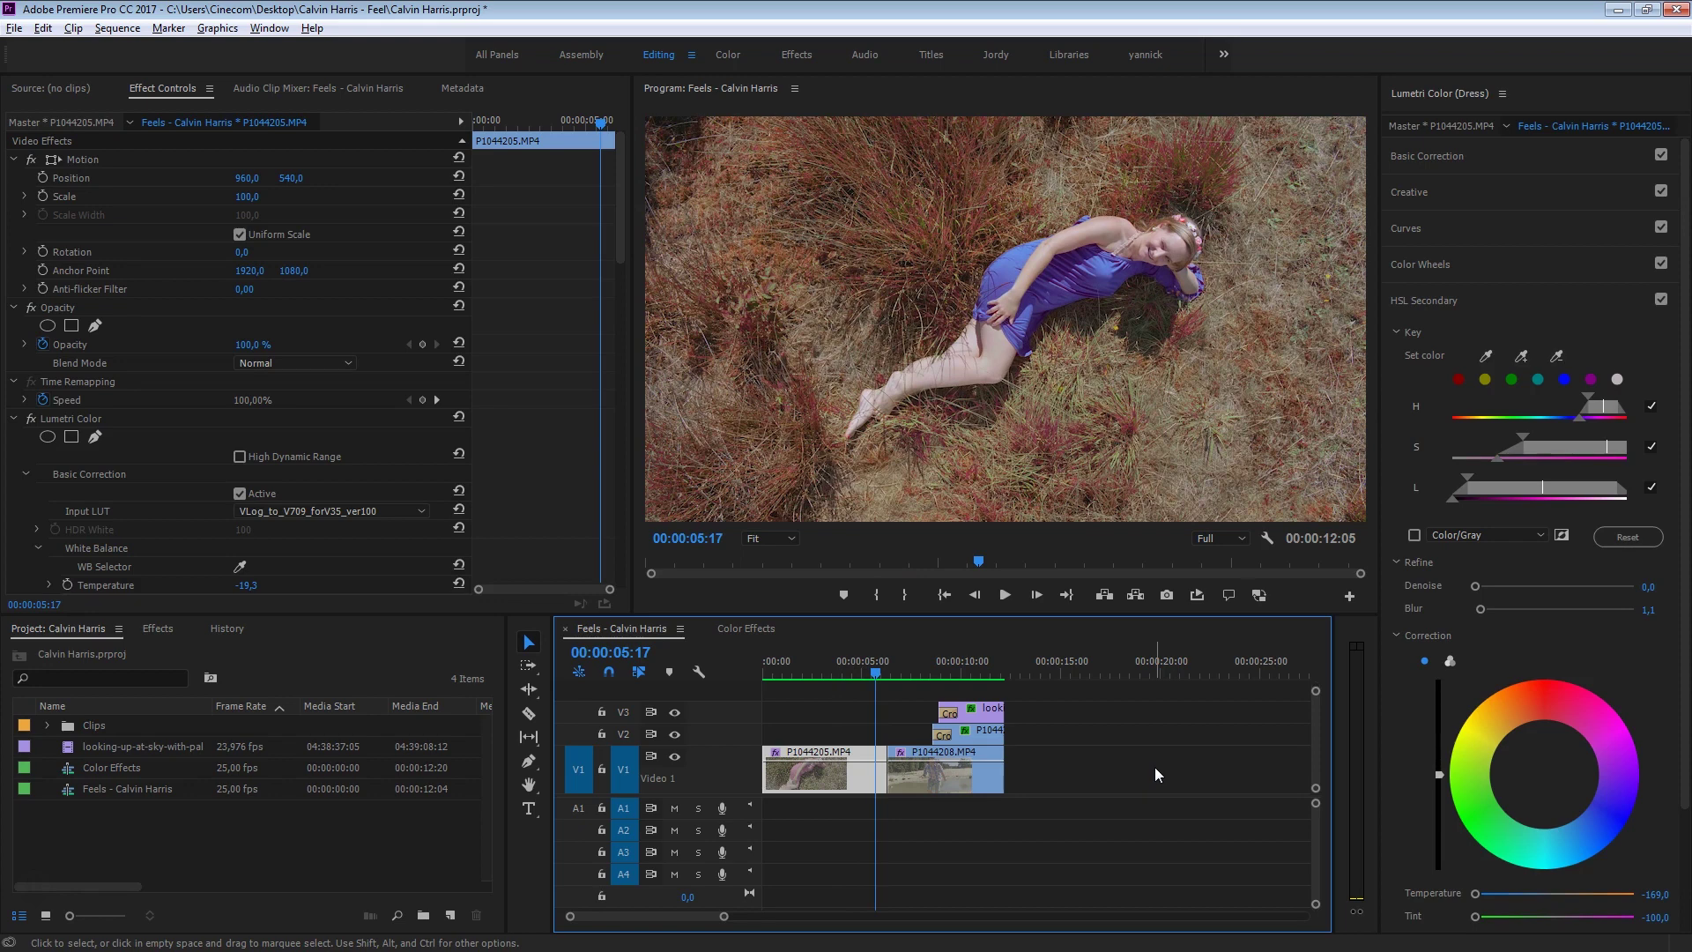
# Review the grass and dress color change around 00:00:04:12, continuing into the start of the second clip
pyautogui.press('space')
pyautogui.click(1154, 767)
pyautogui.moveTo(844, 679)
pyautogui.mouseDown()
pyautogui.moveTo(794, 673)
pyautogui.moveTo(848, 669)
pyautogui.mouseUp()
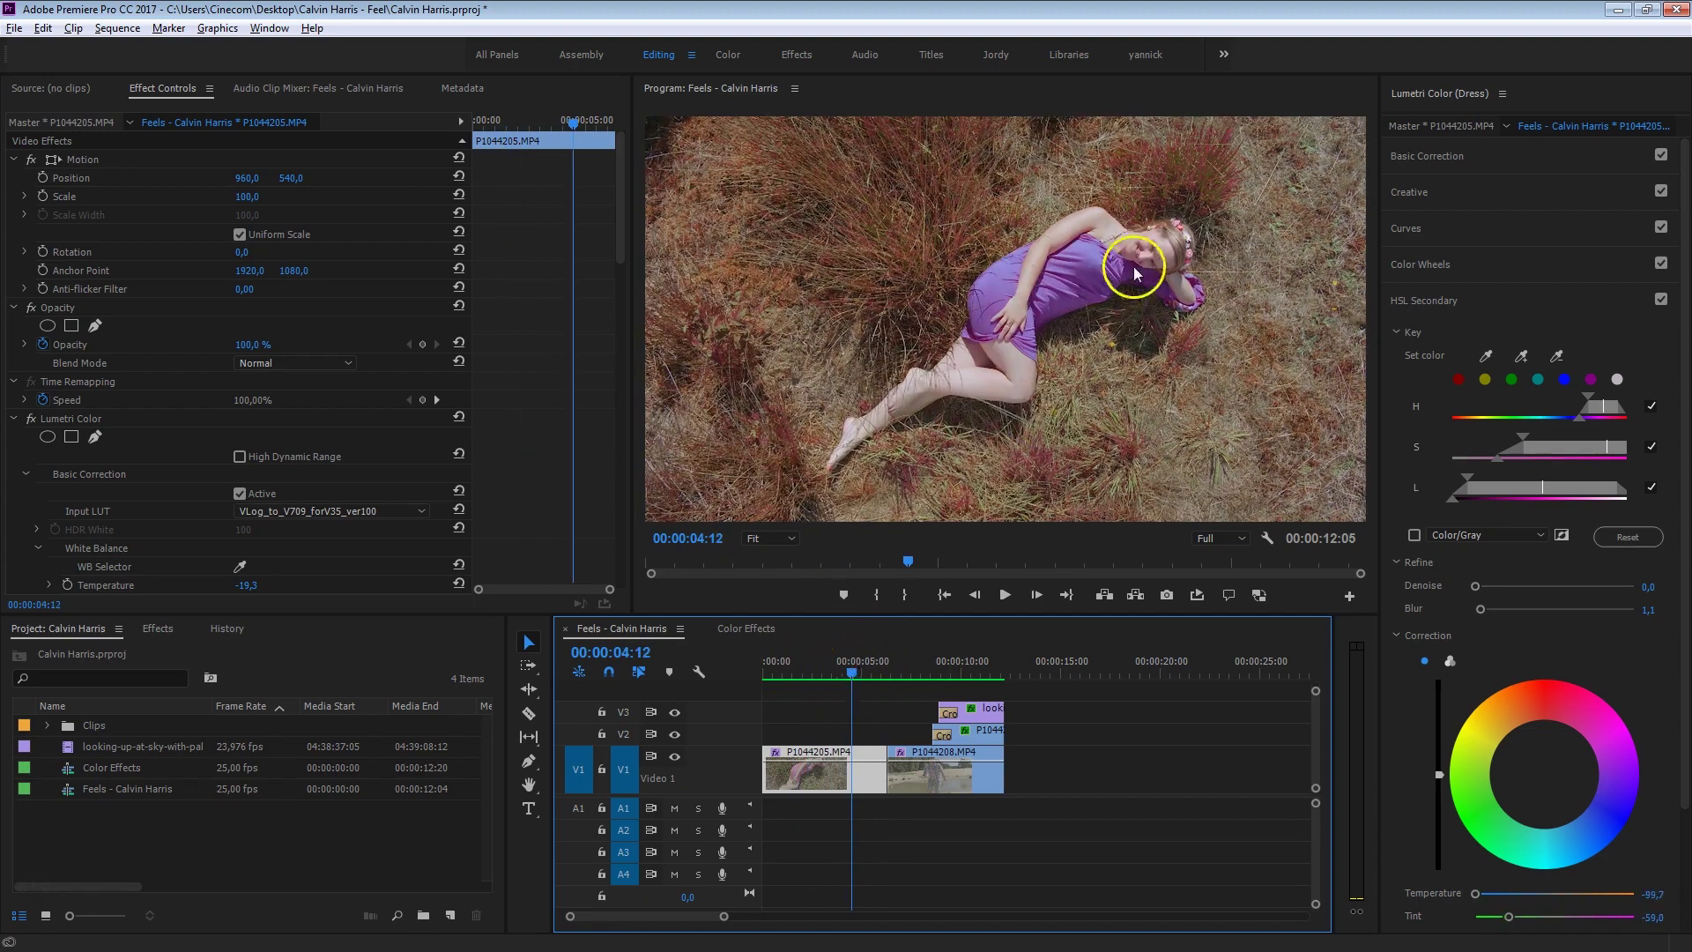
pyautogui.press('space')
pyautogui.press('space')
pyautogui.moveTo(854, 660); pyautogui.dragTo(889, 676)
pyautogui.press('space')
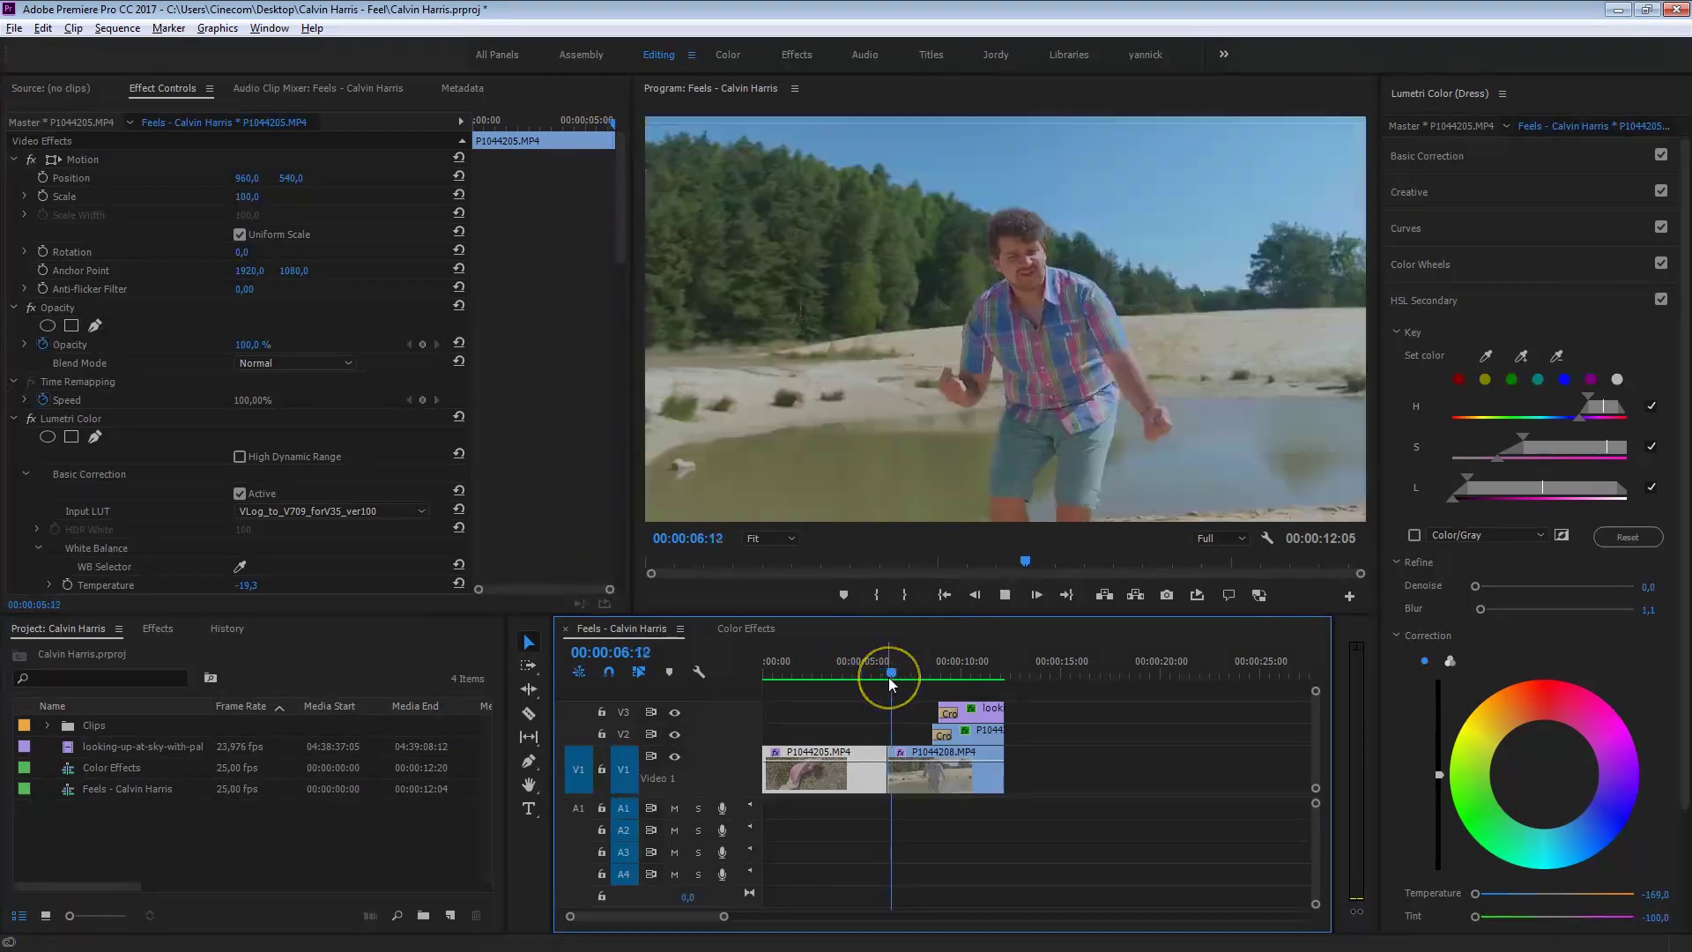
pyautogui.press('space')
# Select the P1044208.MP4 clip and review its inverted colors and palm overlay up to 00:00:11:02
pyautogui.click(978, 760)
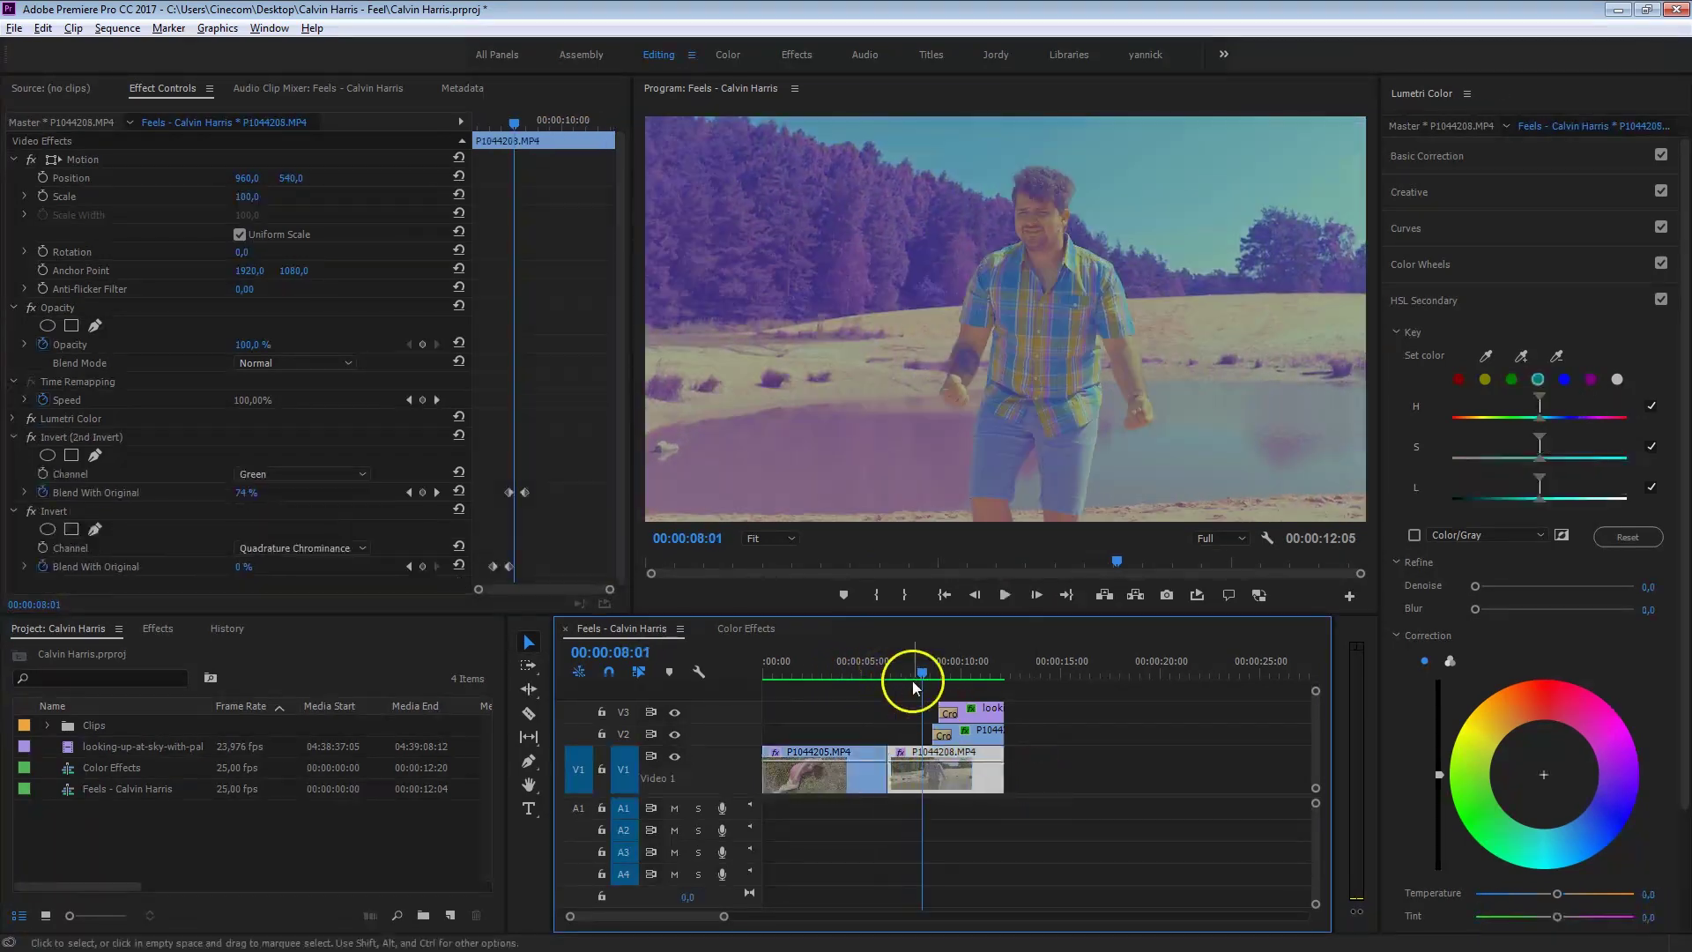
pyautogui.moveTo(922, 668); pyautogui.dragTo(917, 674)
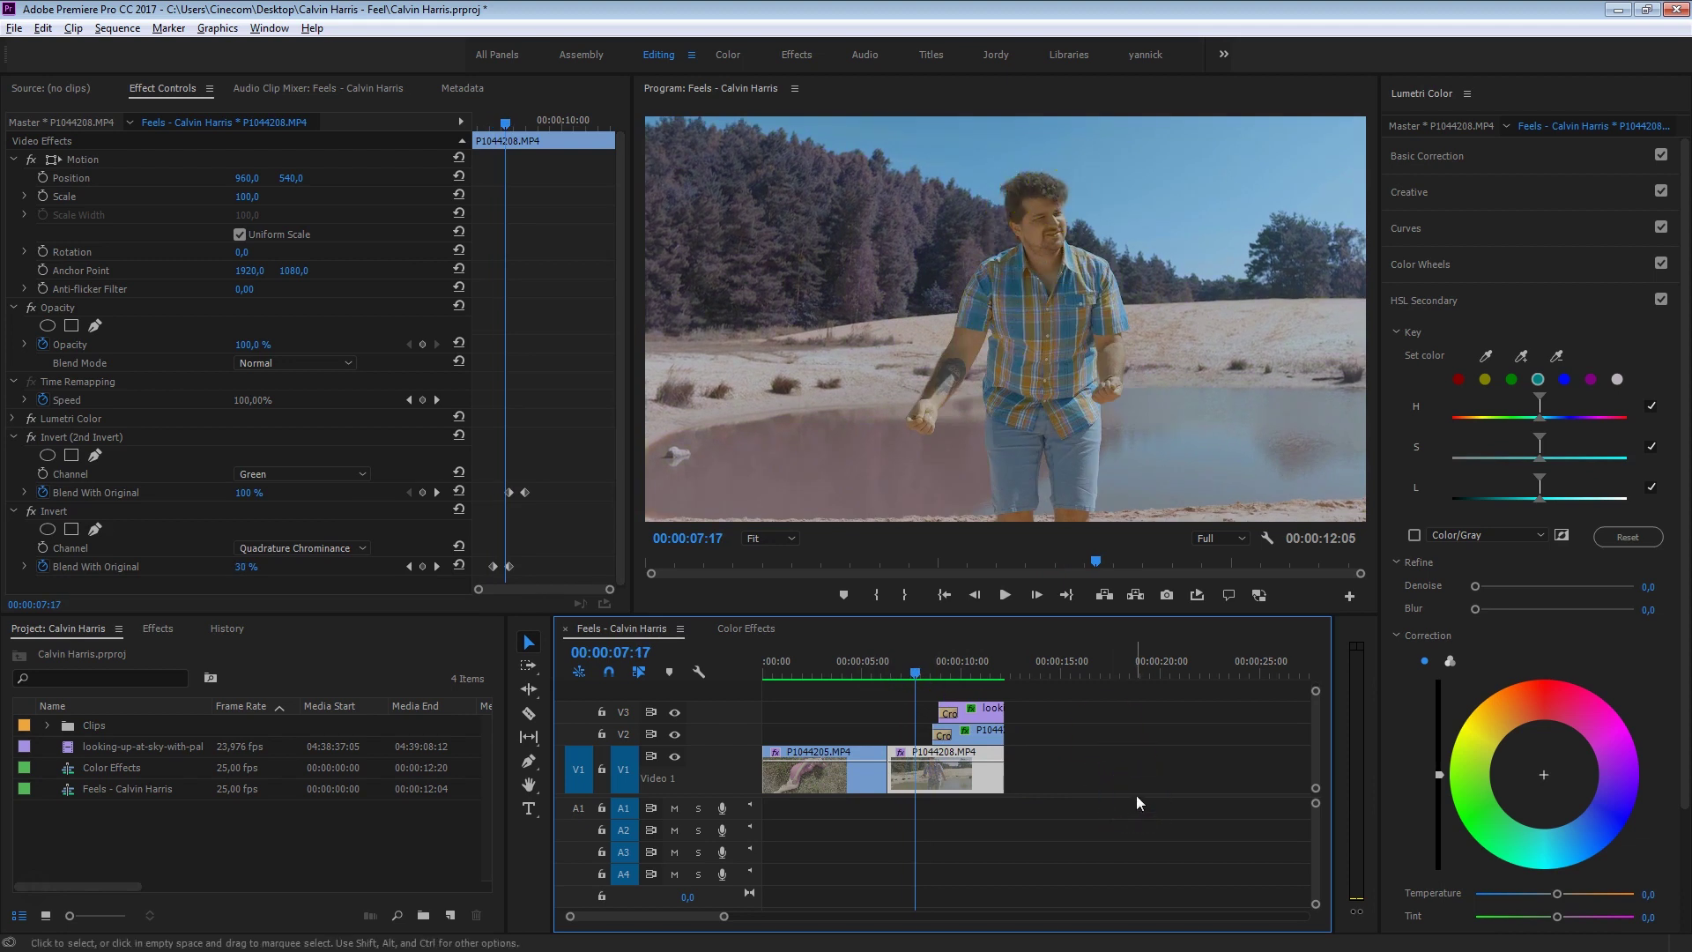
pyautogui.press('space')
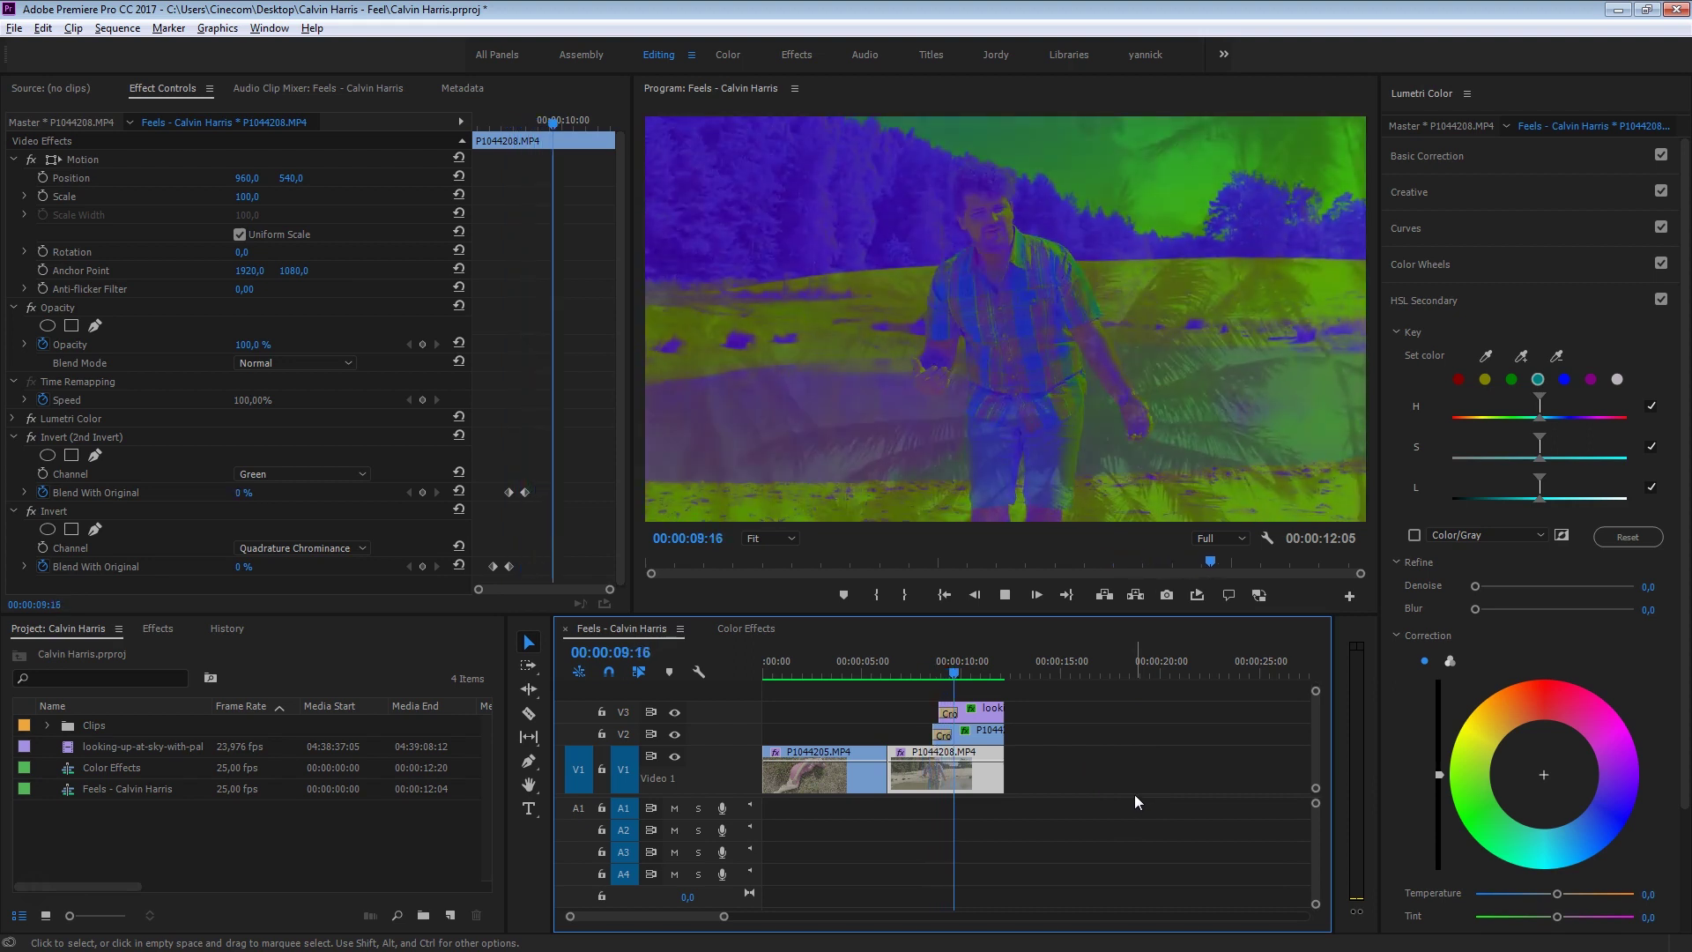
pyautogui.click(1070, 786)
pyautogui.moveTo(978, 672)
pyautogui.mouseDown()
pyautogui.moveTo(918, 673)
pyautogui.moveTo(1002, 686)
pyautogui.moveTo(981, 682)
pyautogui.mouseUp()
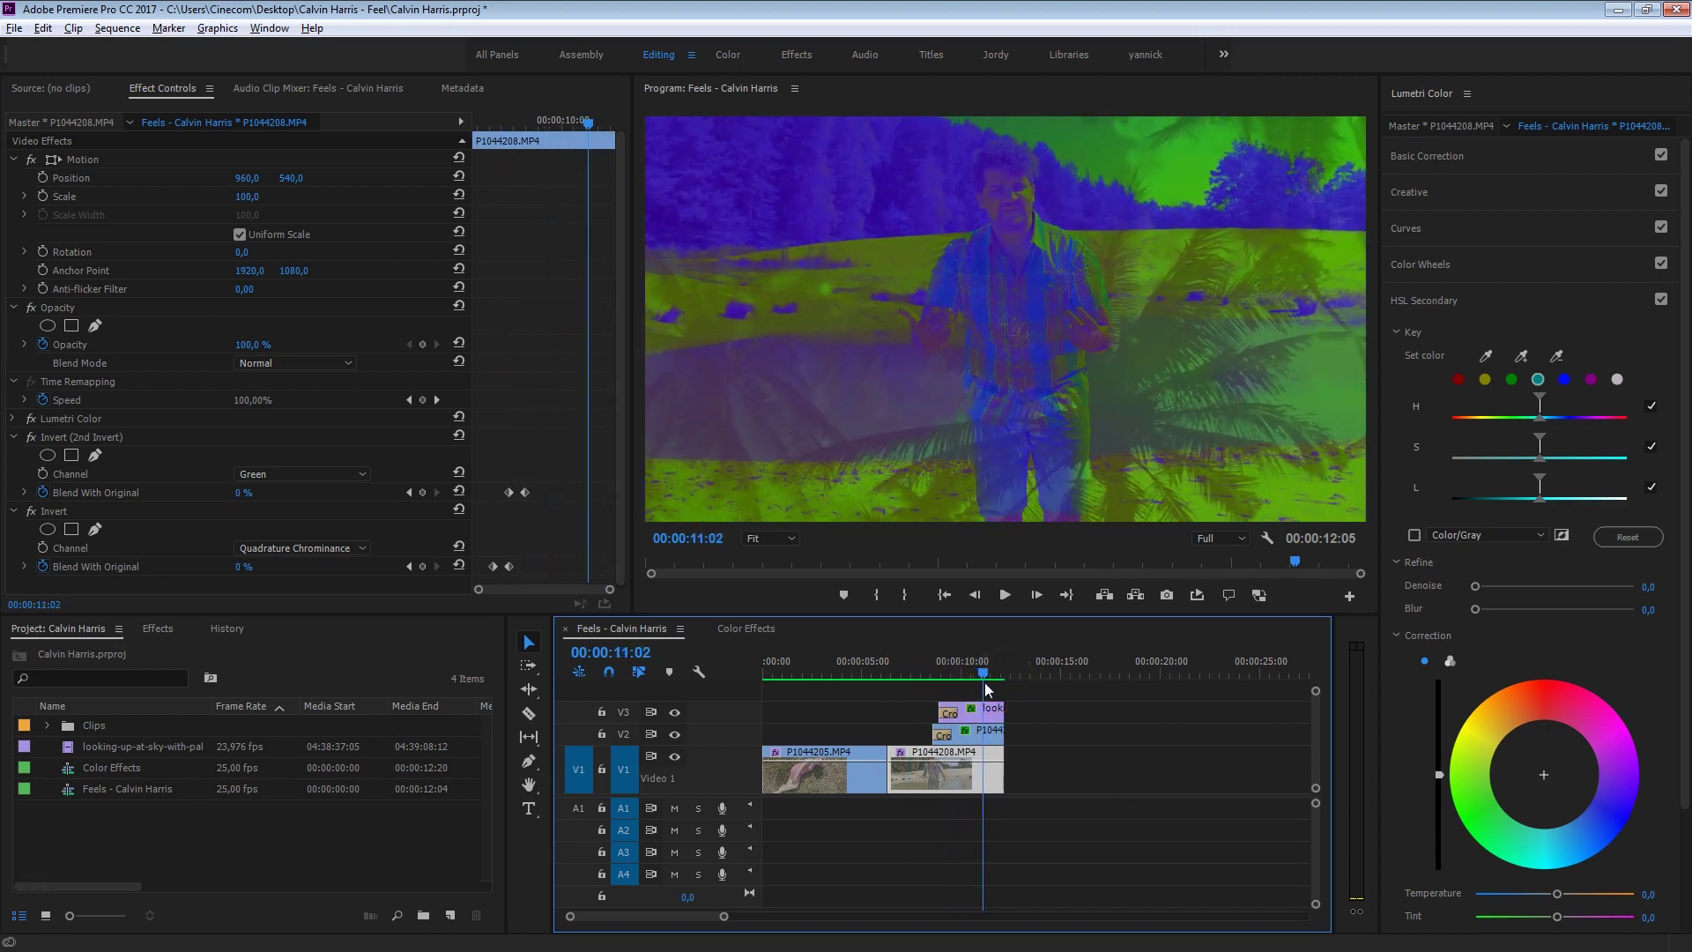
pyautogui.click(1103, 745)
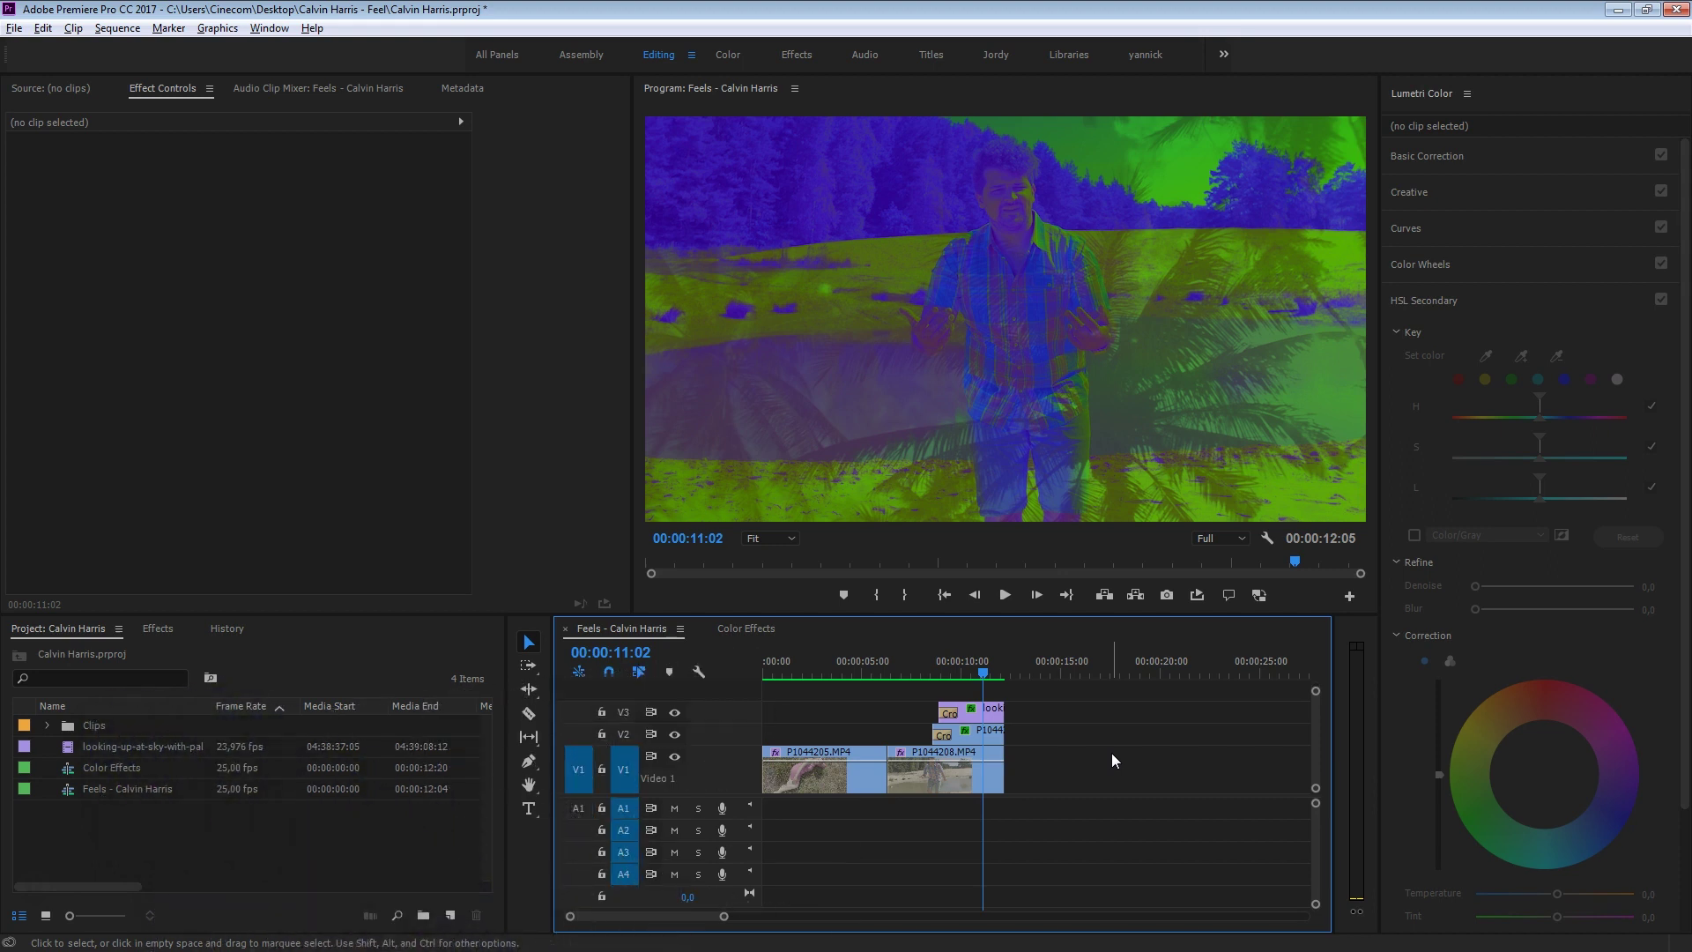
# Switch to the browser and view the Videoblocks stock footage home page
pyautogui.hotkey('alt', 'Tab')
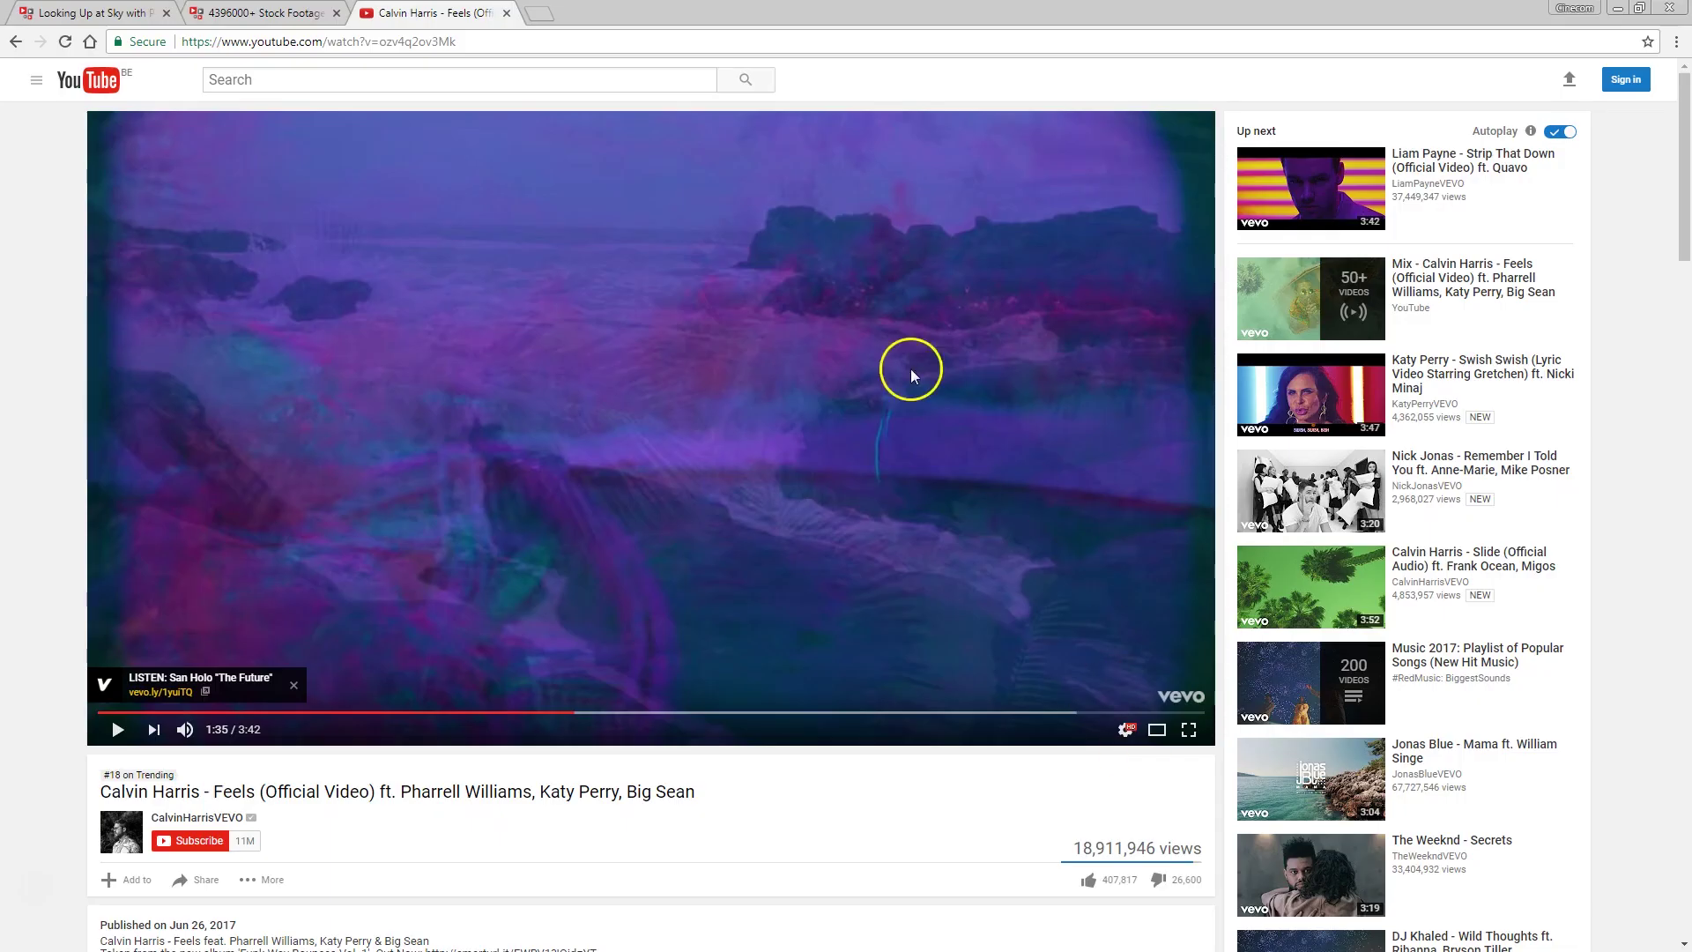
pyautogui.click(314, 17)
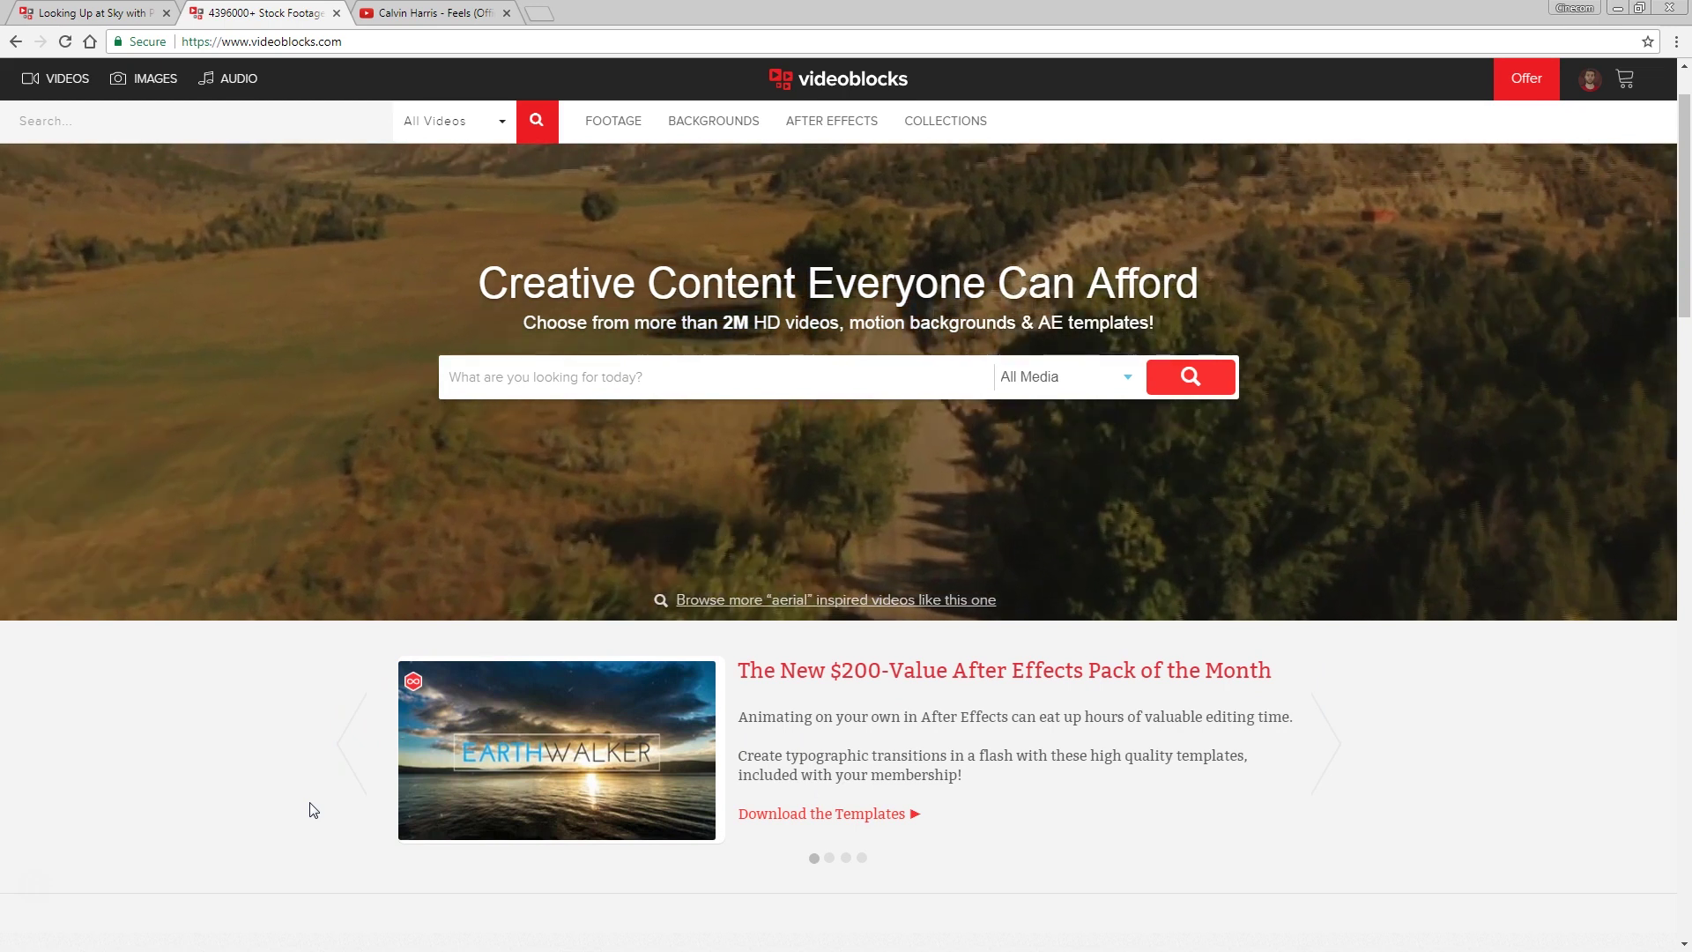
# Switch back to Premiere Pro, open the Color Effects sequence and play it from the start
pyautogui.hotkey('alt', 'Tab')
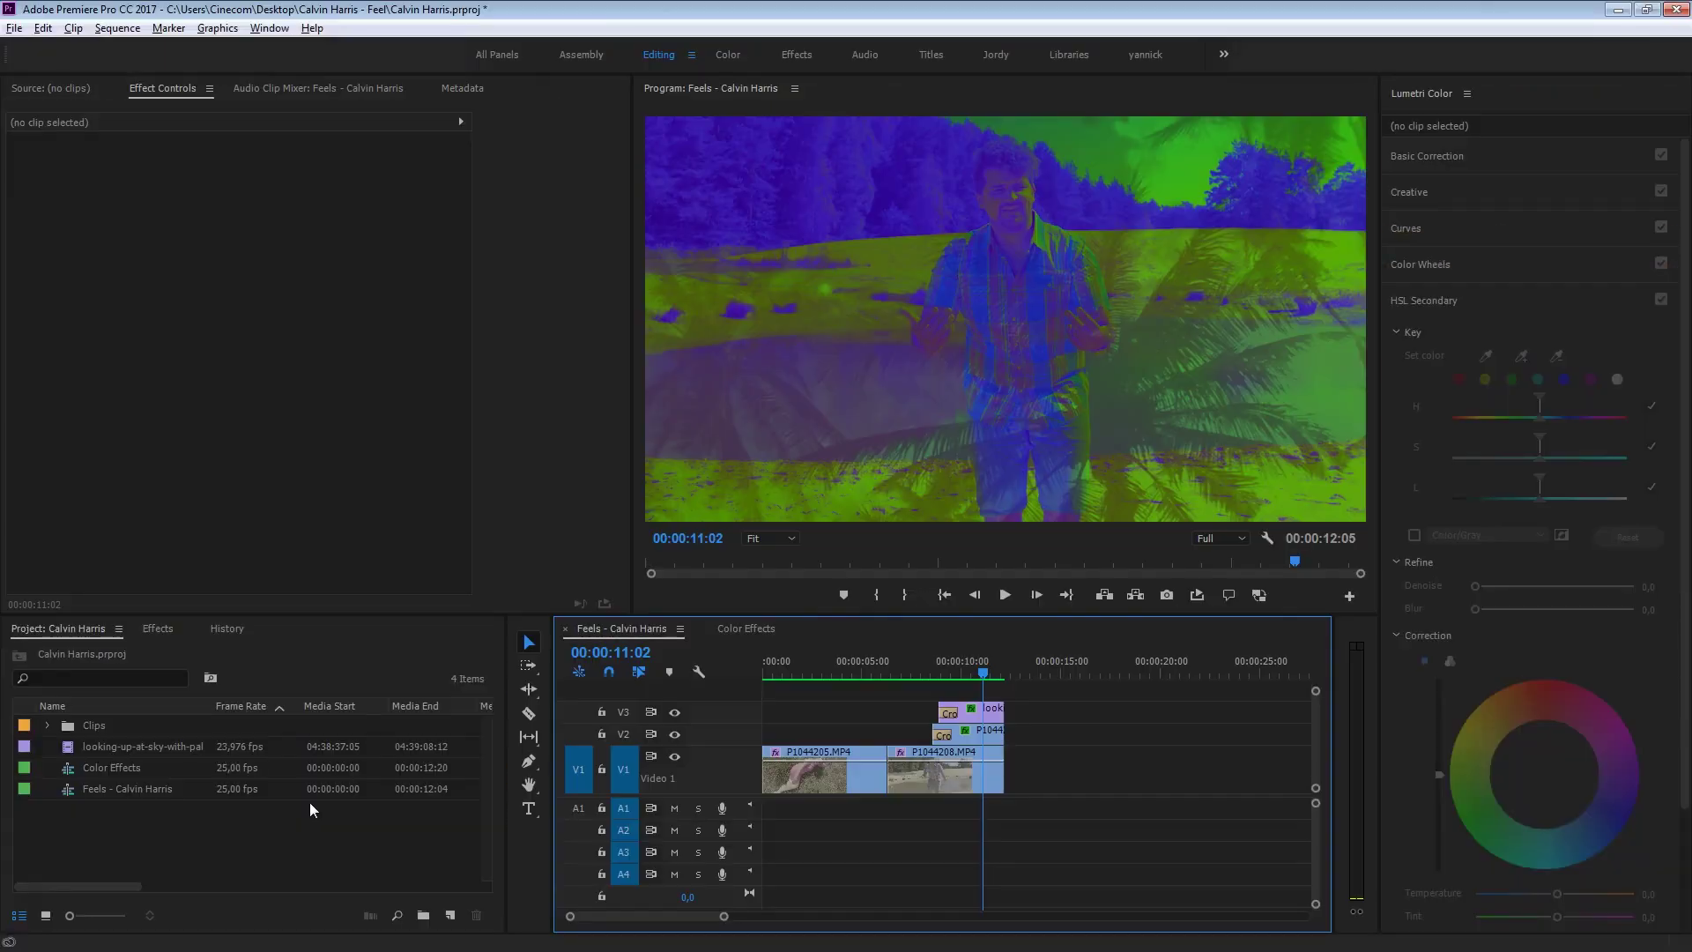
pyautogui.click(745, 628)
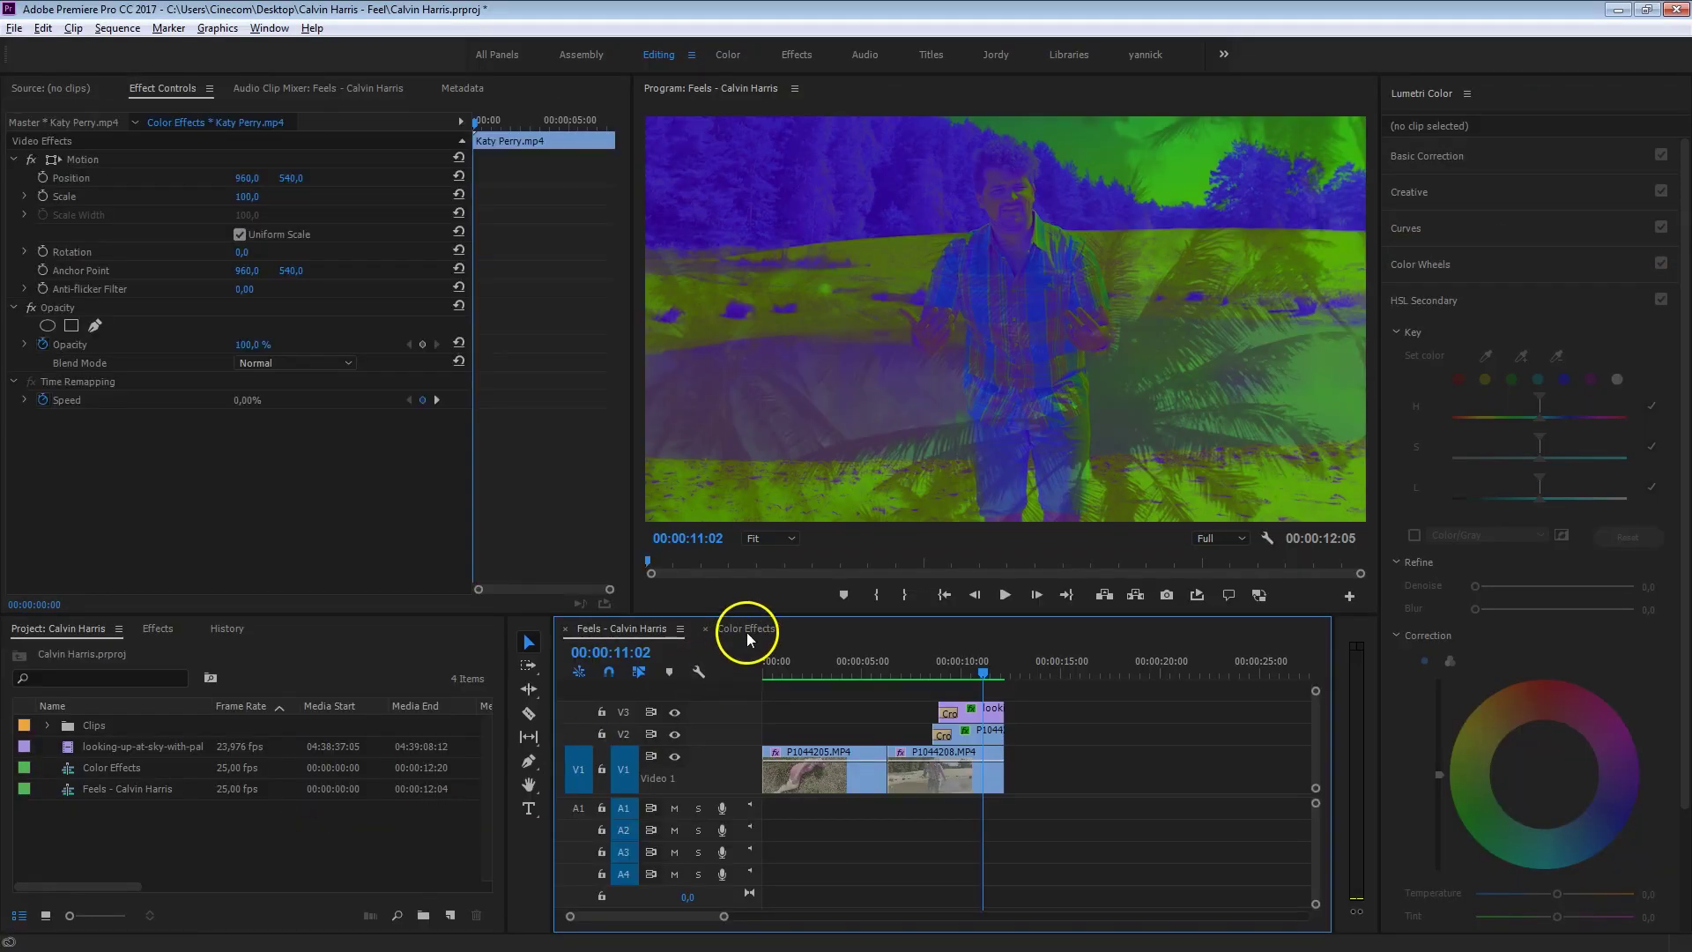
pyautogui.moveTo(814, 678); pyautogui.dragTo(760, 656)
pyautogui.click(851, 721)
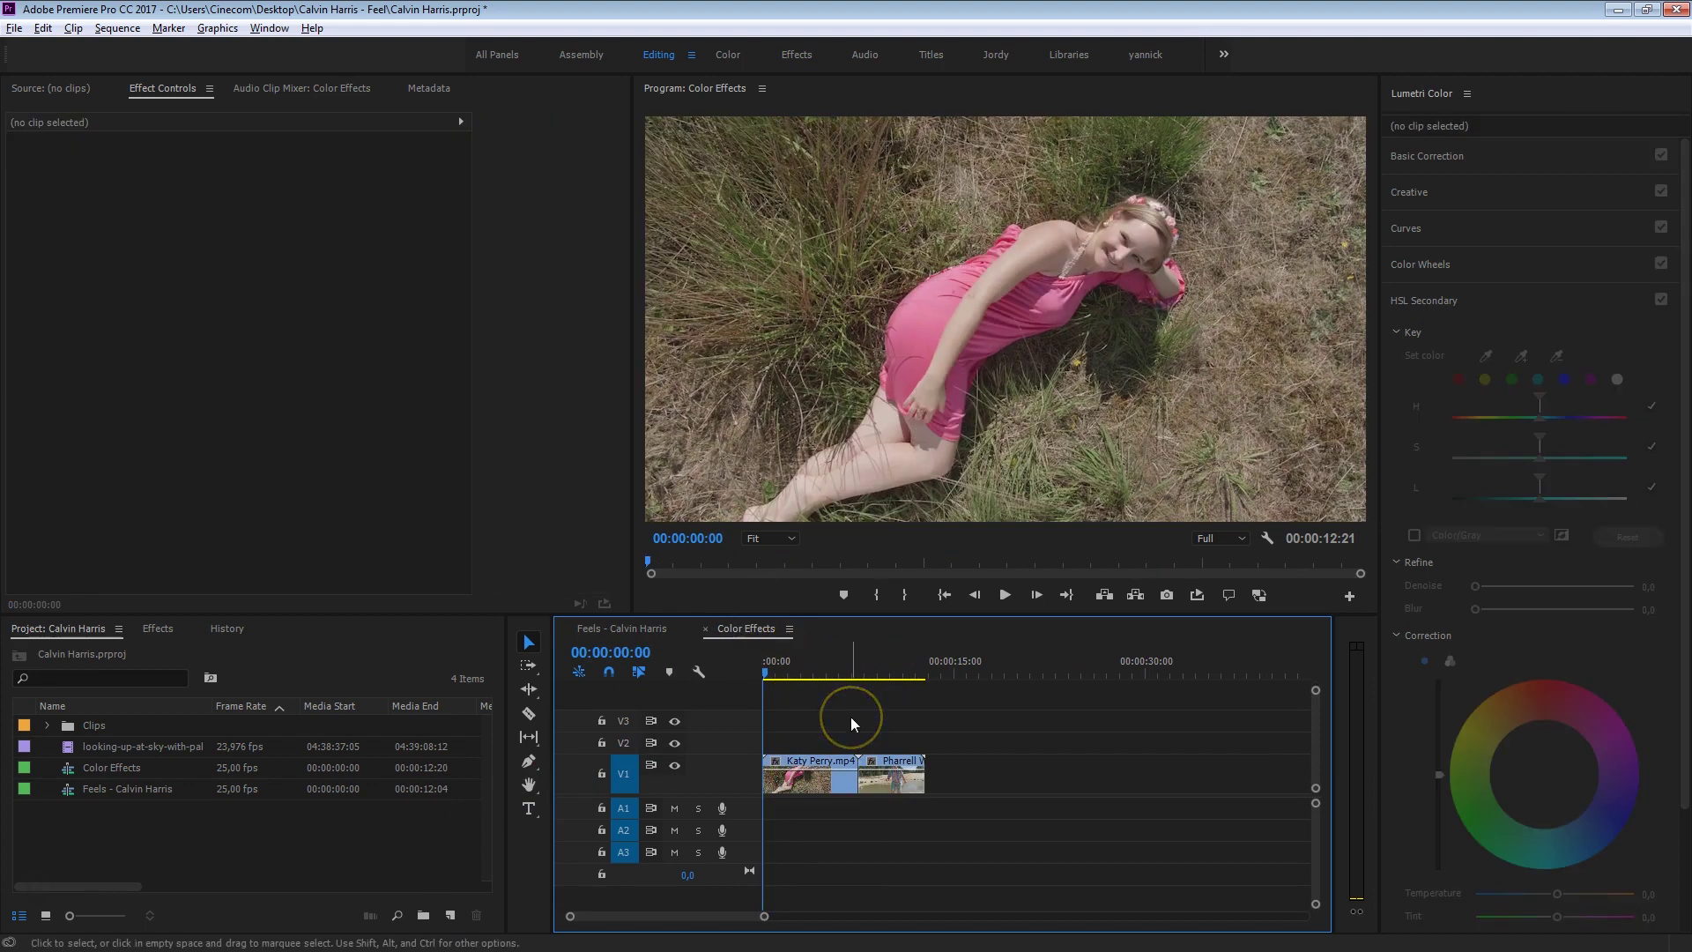
pyautogui.press('space')
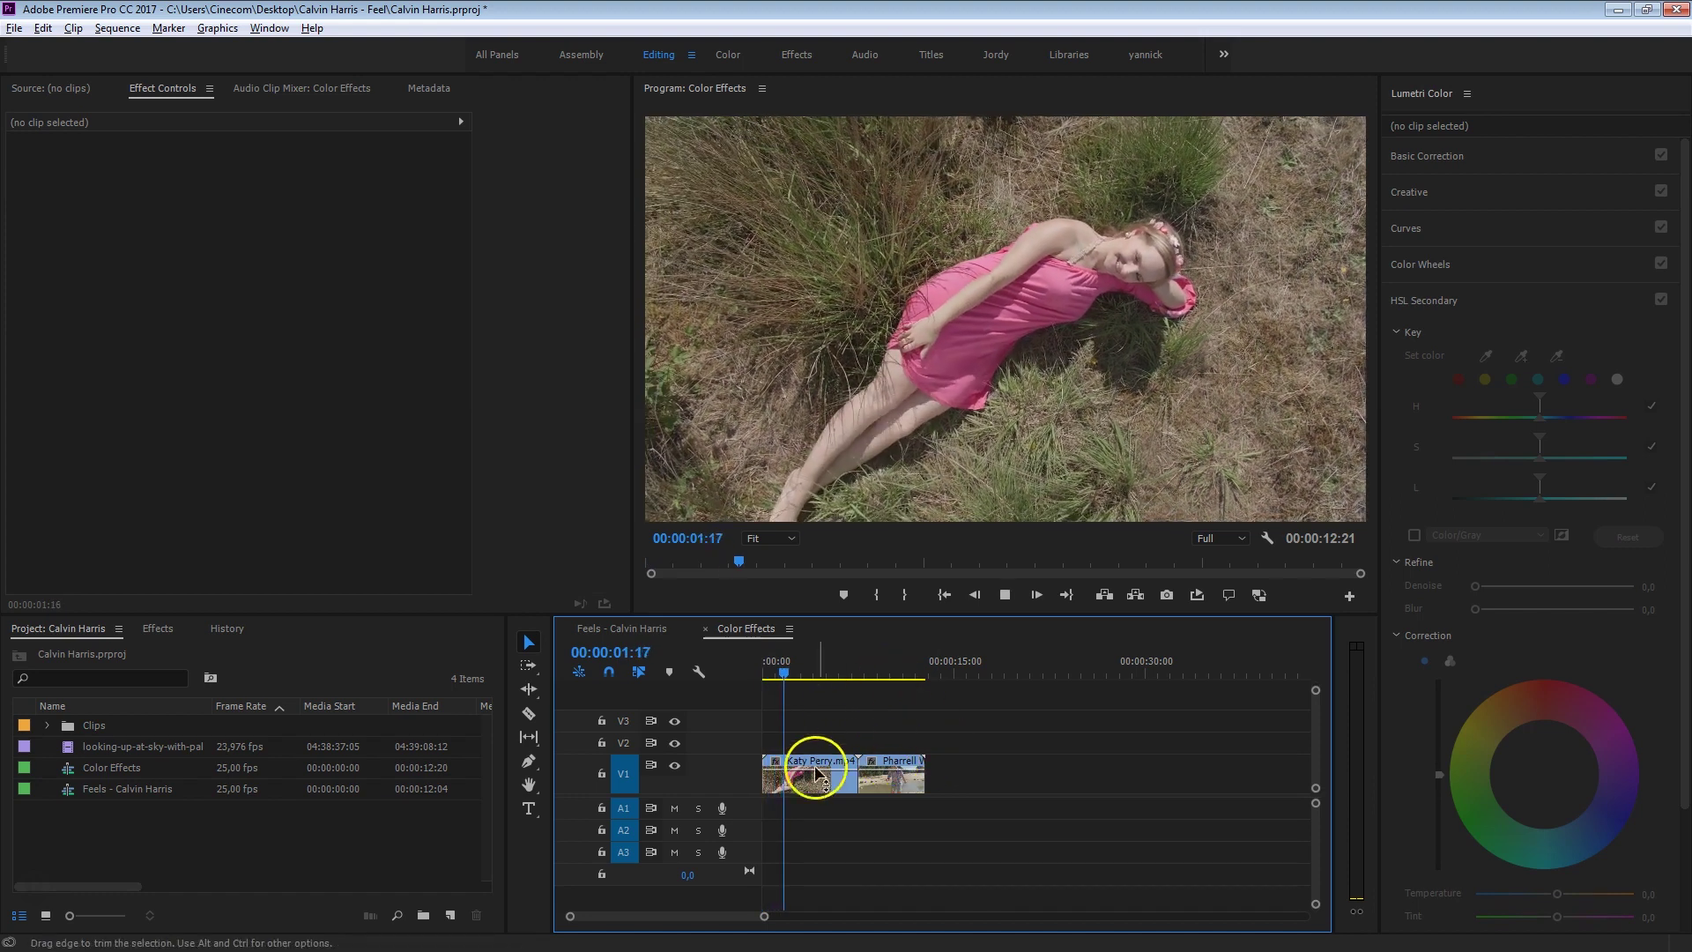
# Select the Katy Perry.mp4 clip and, in Lumetri Basic Correction, raise its saturation to about 123 and increase its contrast
pyautogui.click(807, 780)
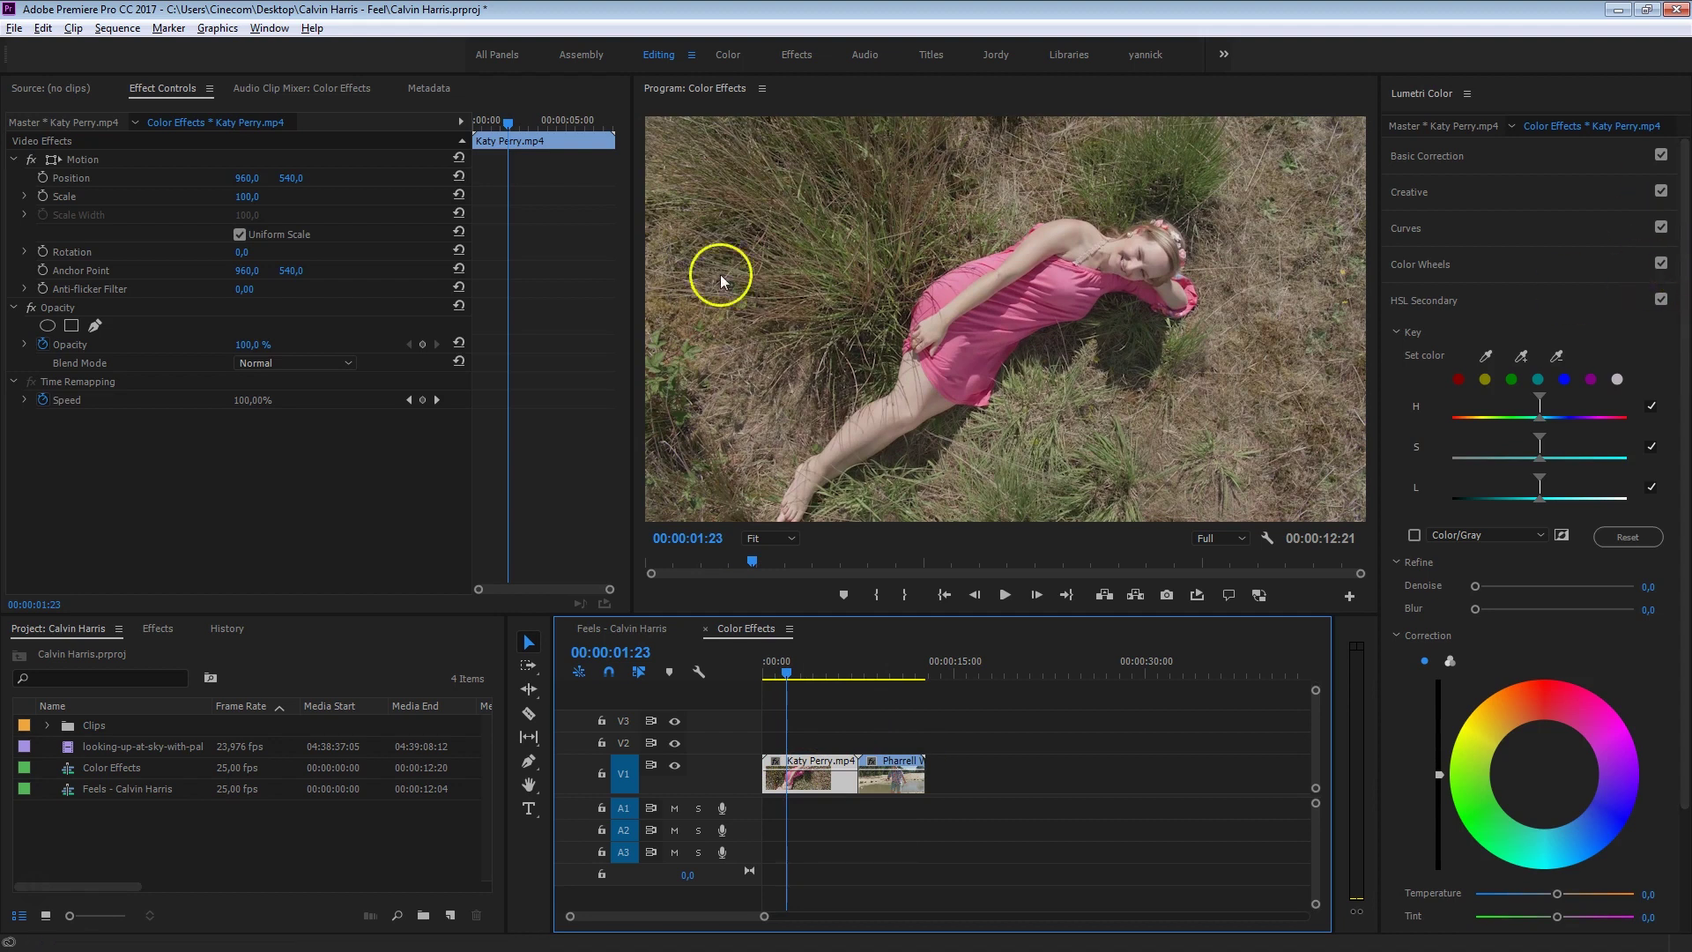
pyautogui.click(269, 28)
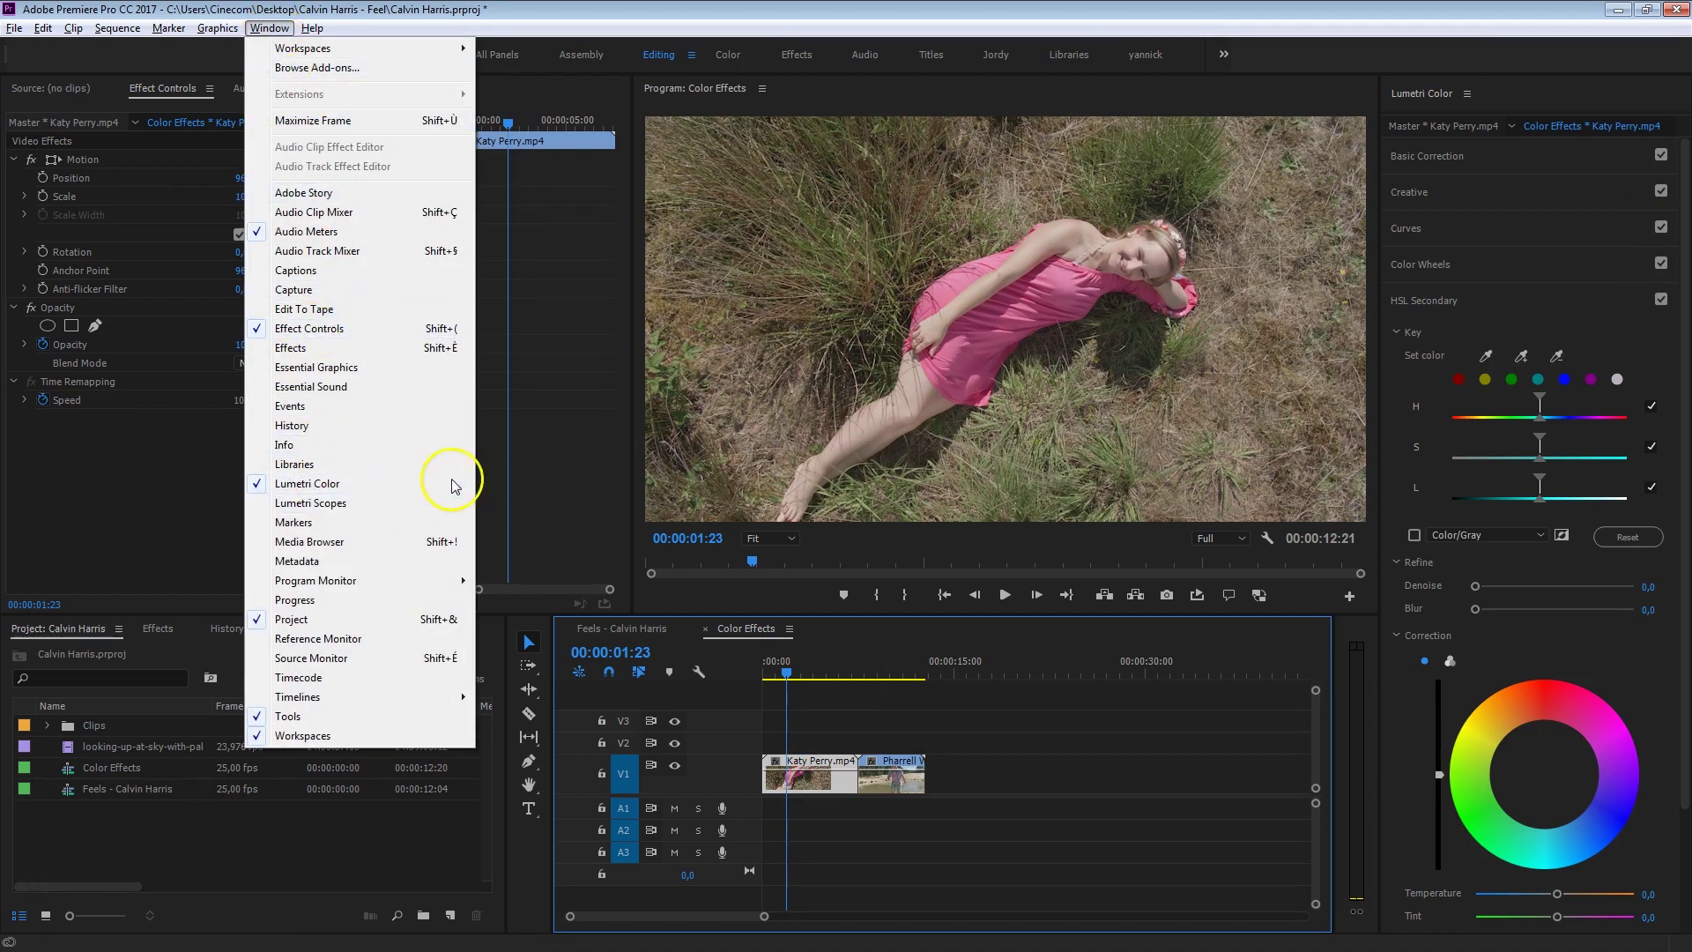
pyautogui.click(1172, 749)
pyautogui.click(829, 770)
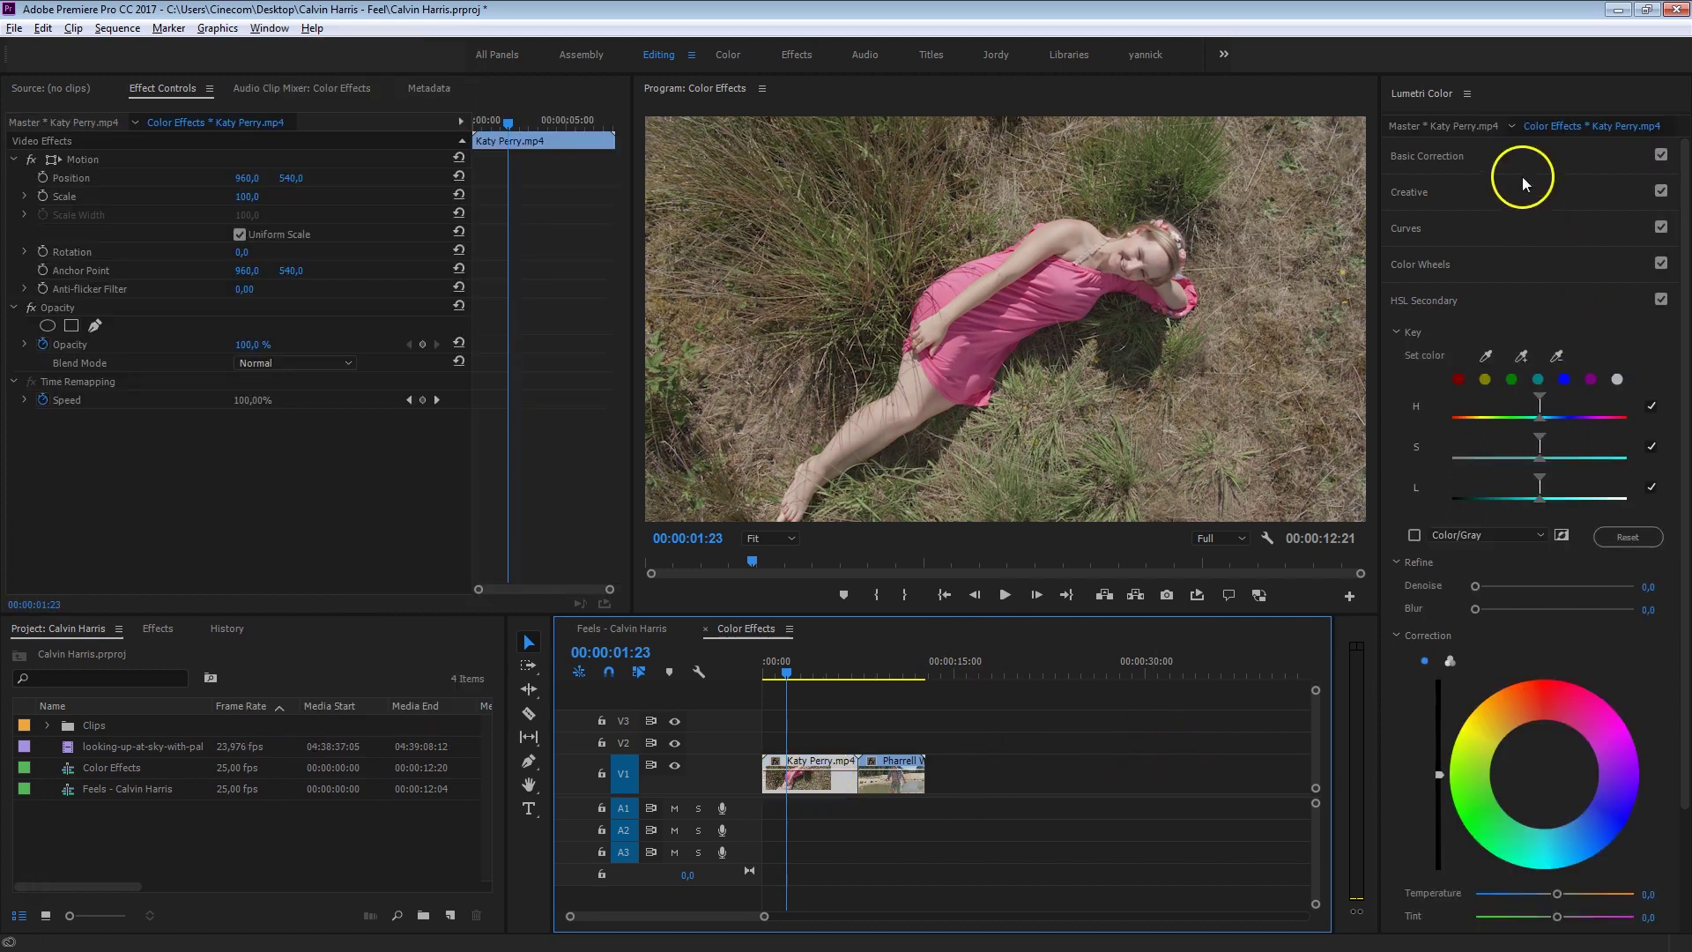
pyautogui.click(1471, 159)
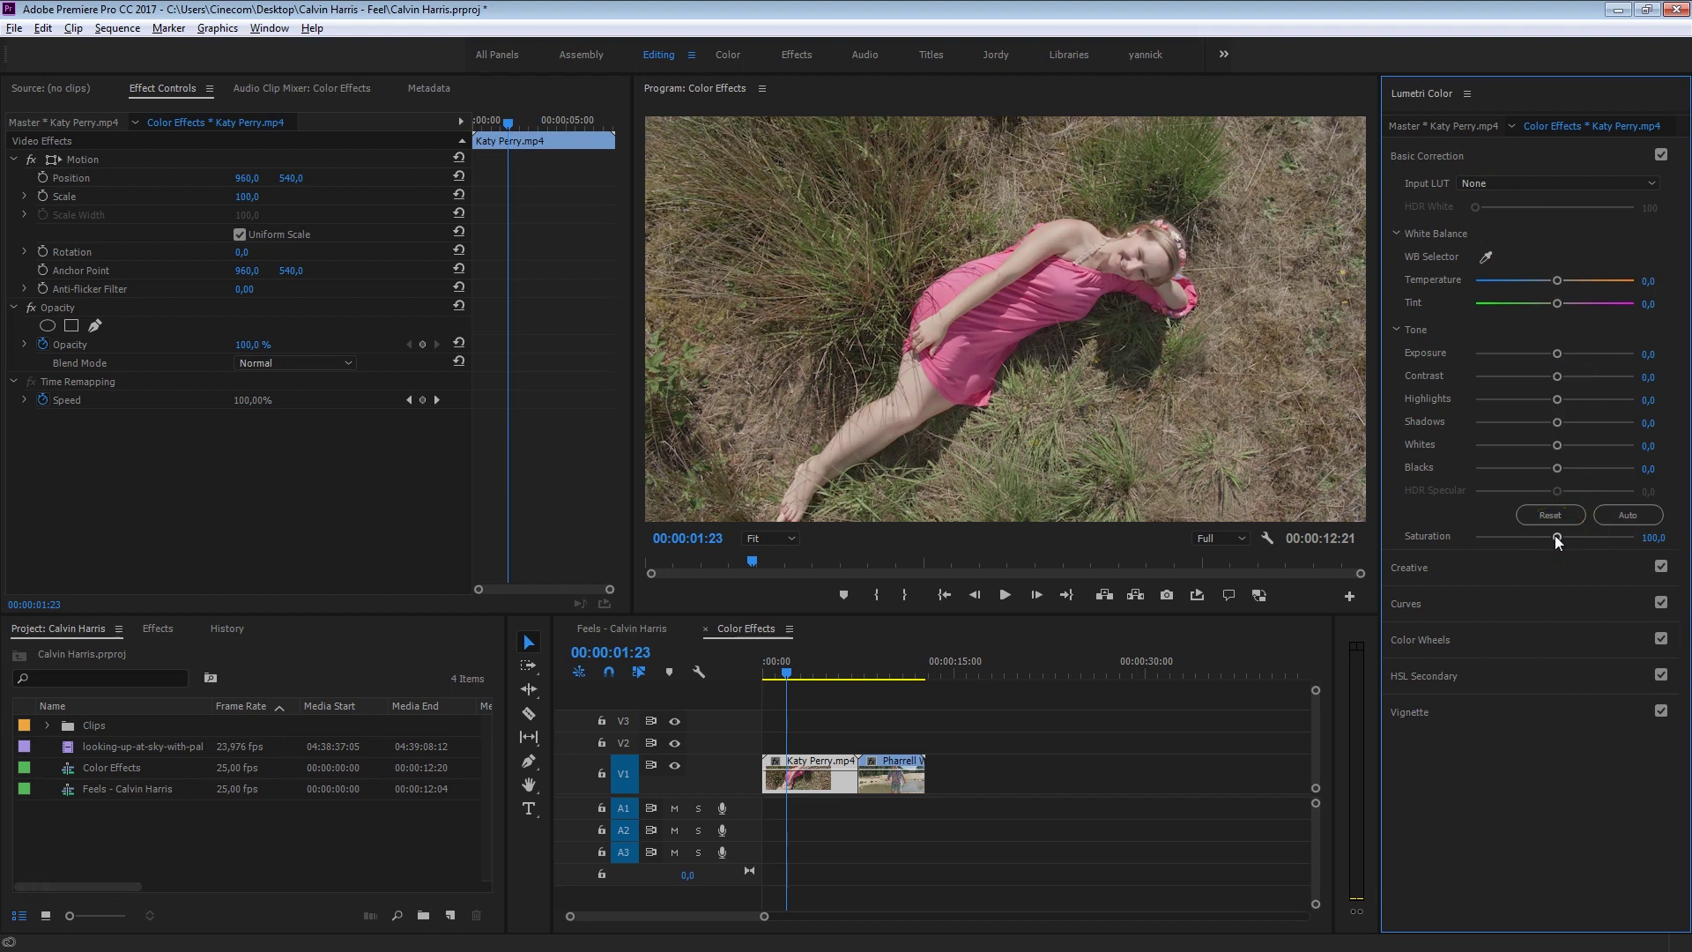
pyautogui.moveTo(1556, 536); pyautogui.dragTo(1572, 536)
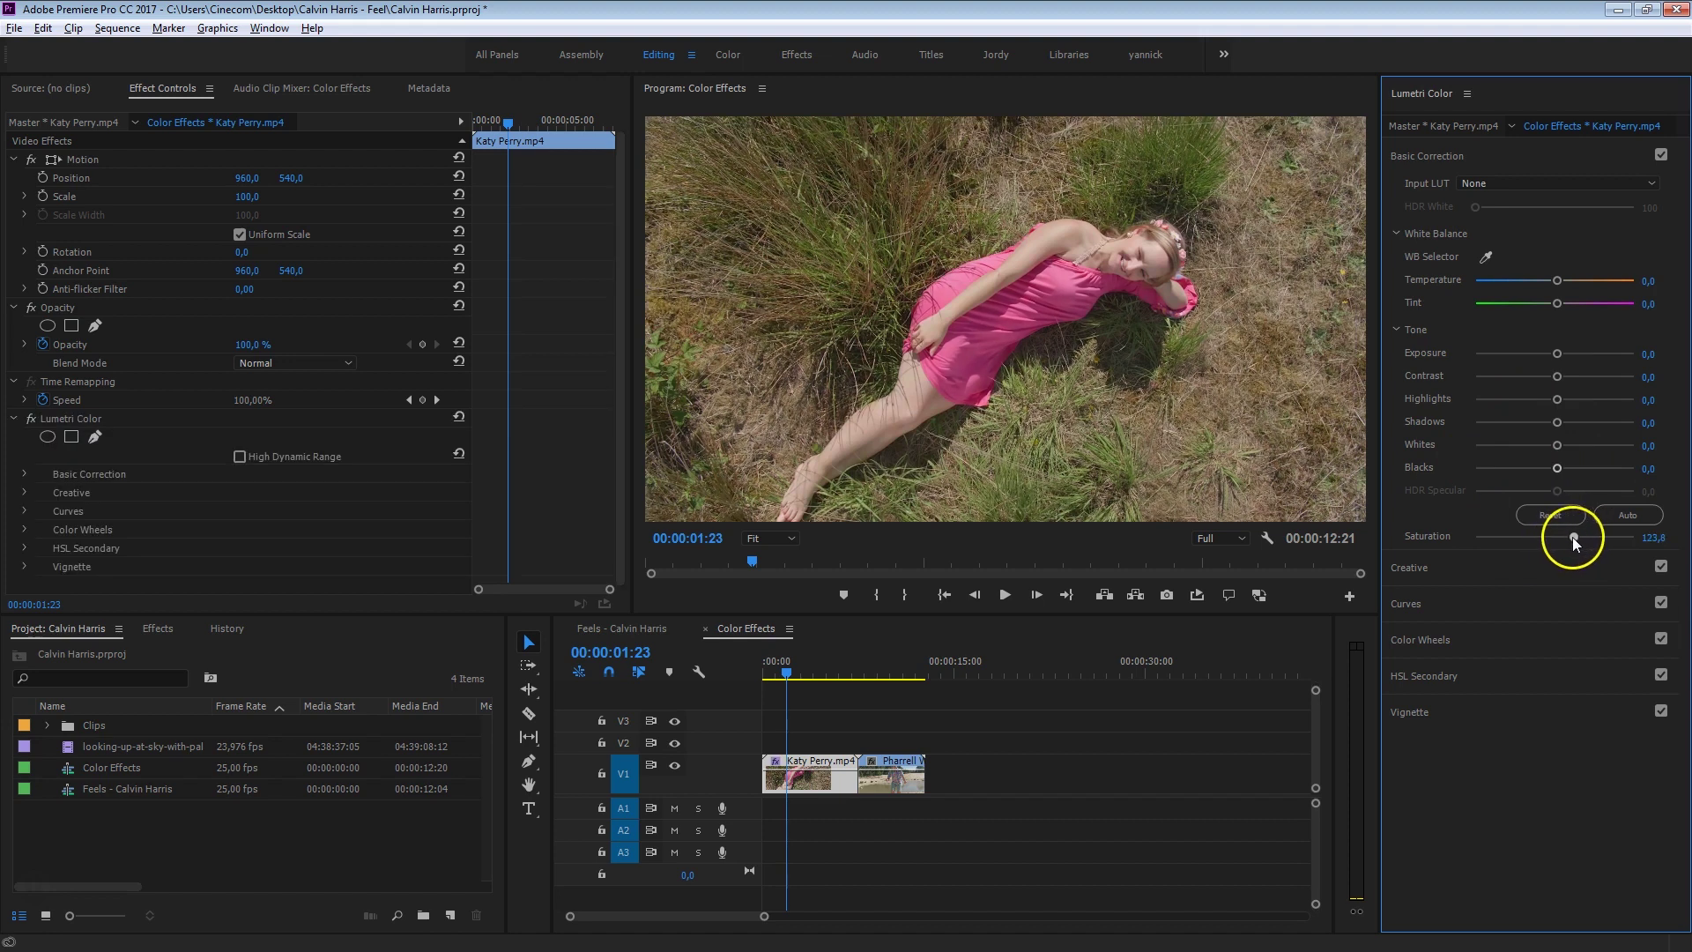
pyautogui.moveTo(1557, 376); pyautogui.dragTo(1579, 377)
# Sample the green grass as the HSL Secondary key color and show the Color/Gray mask preview
pyautogui.click(1475, 682)
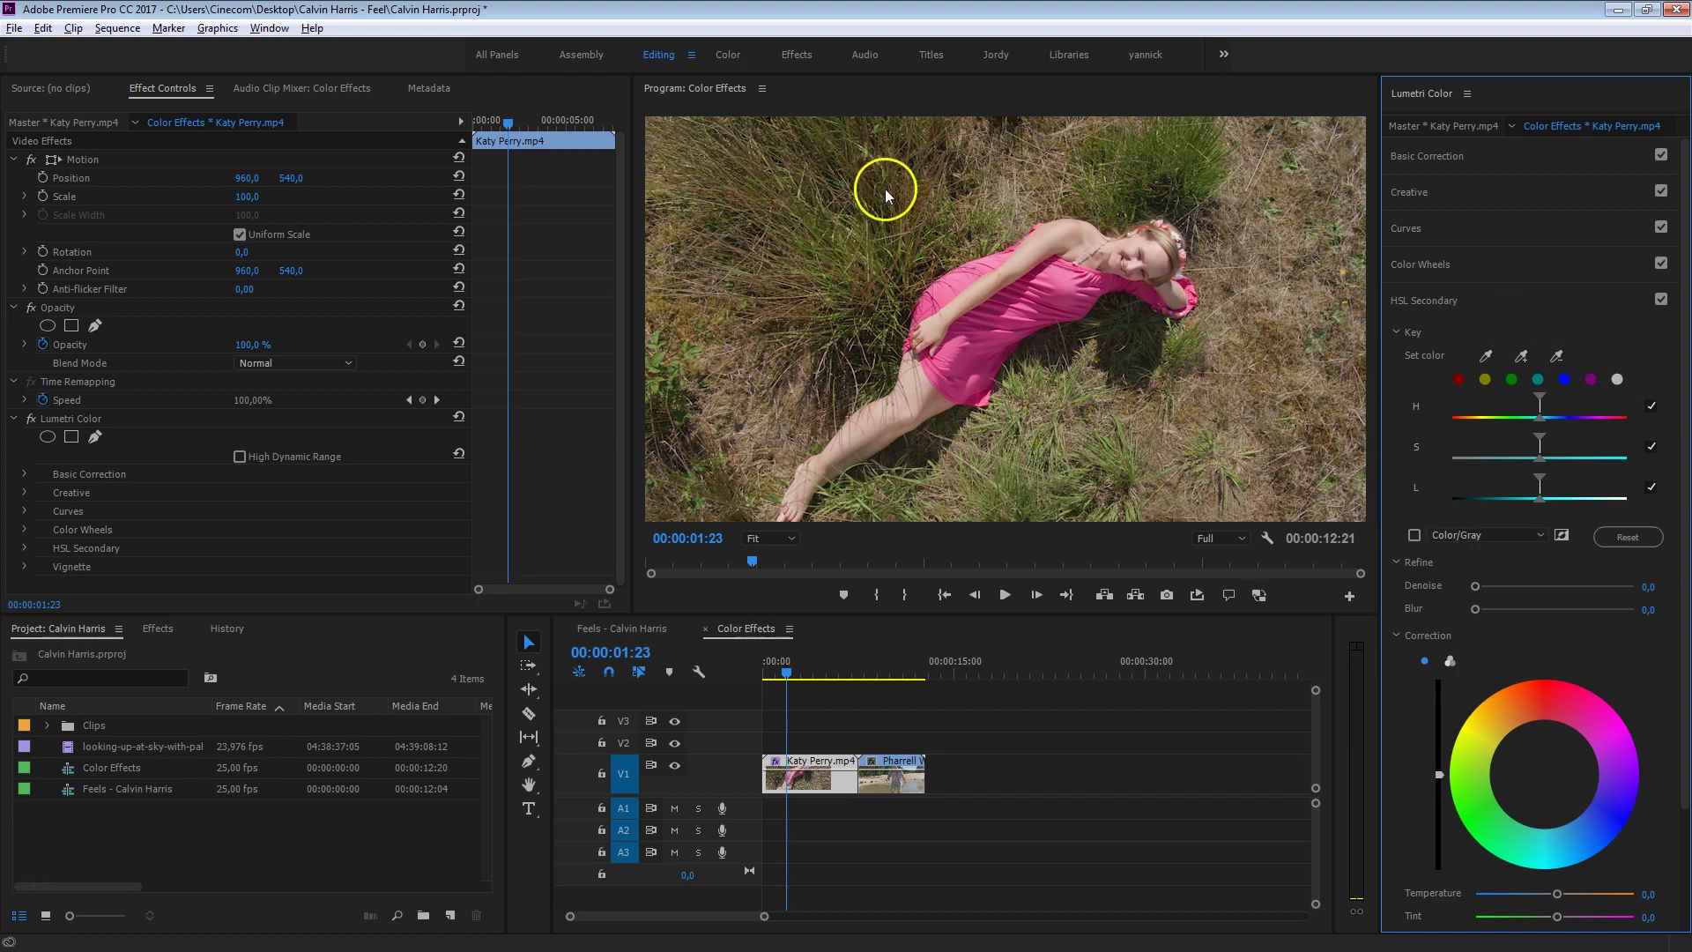
pyautogui.click(1485, 355)
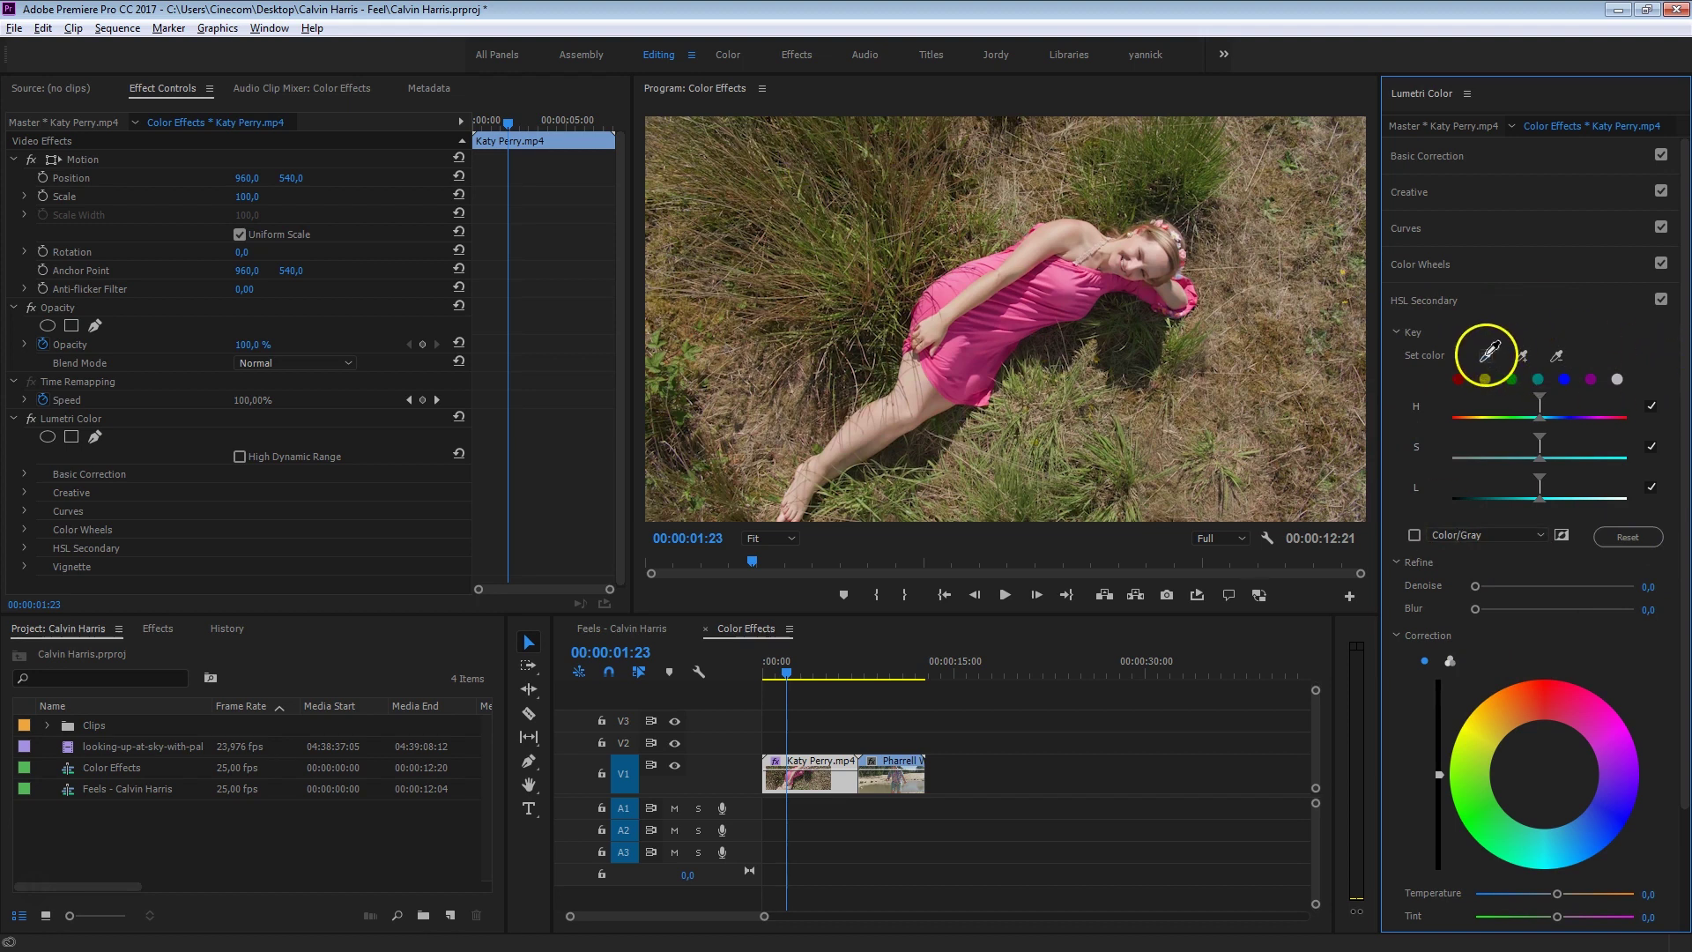
pyautogui.click(1160, 162)
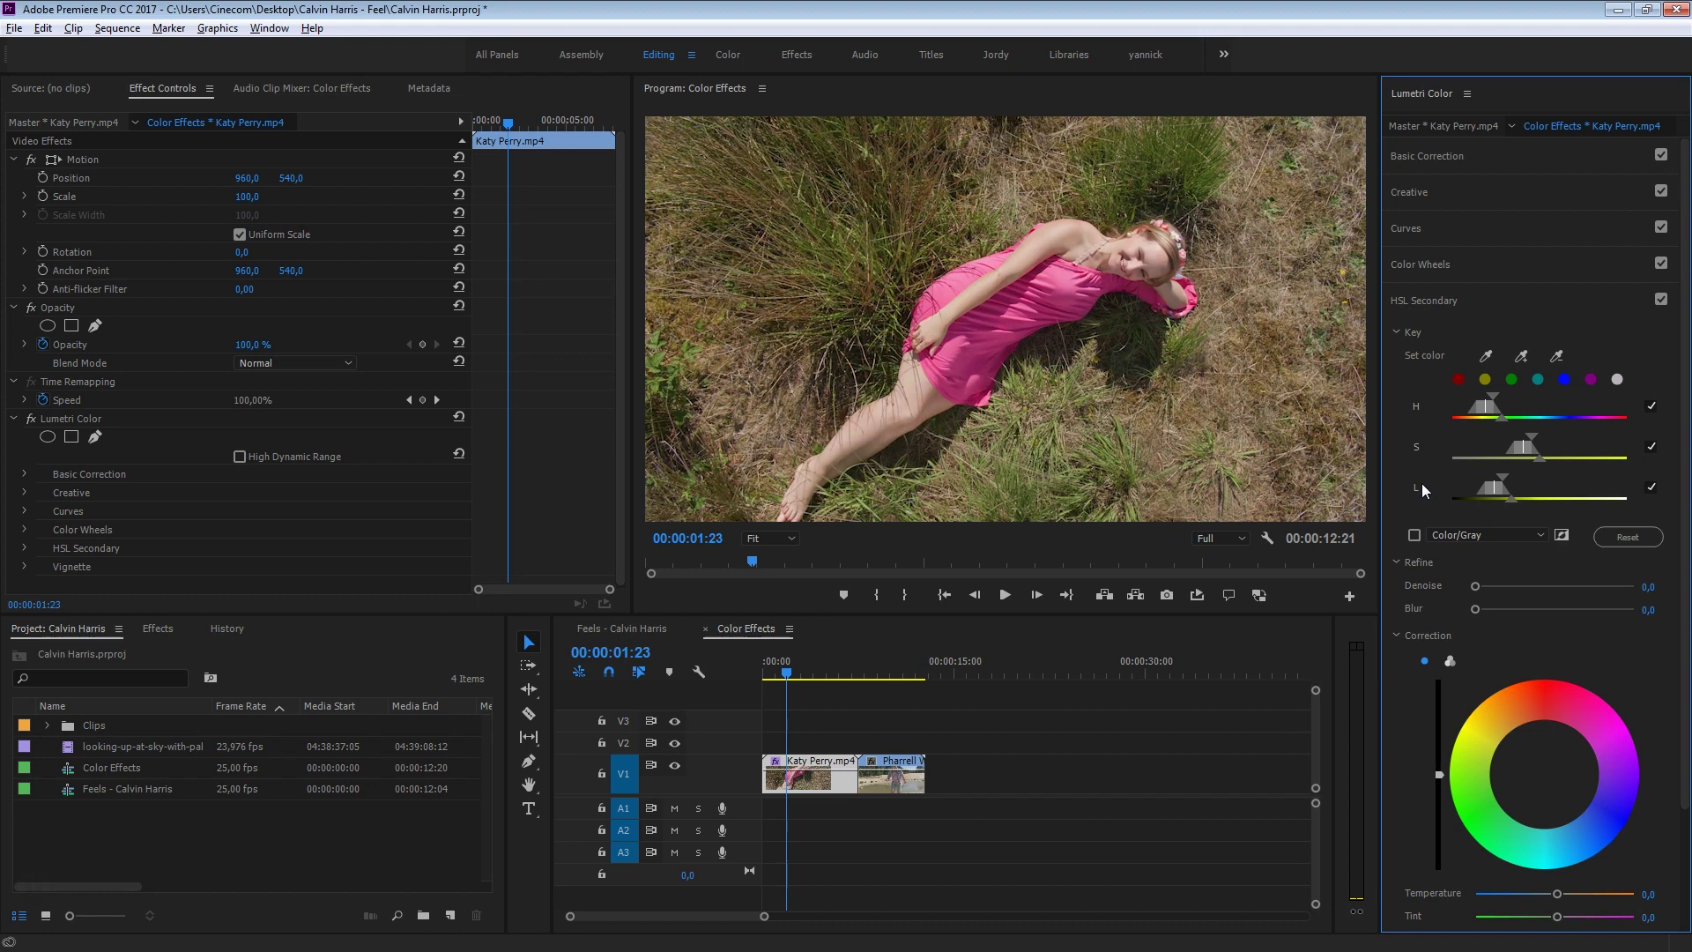
pyautogui.click(1414, 537)
pyautogui.click(1407, 549)
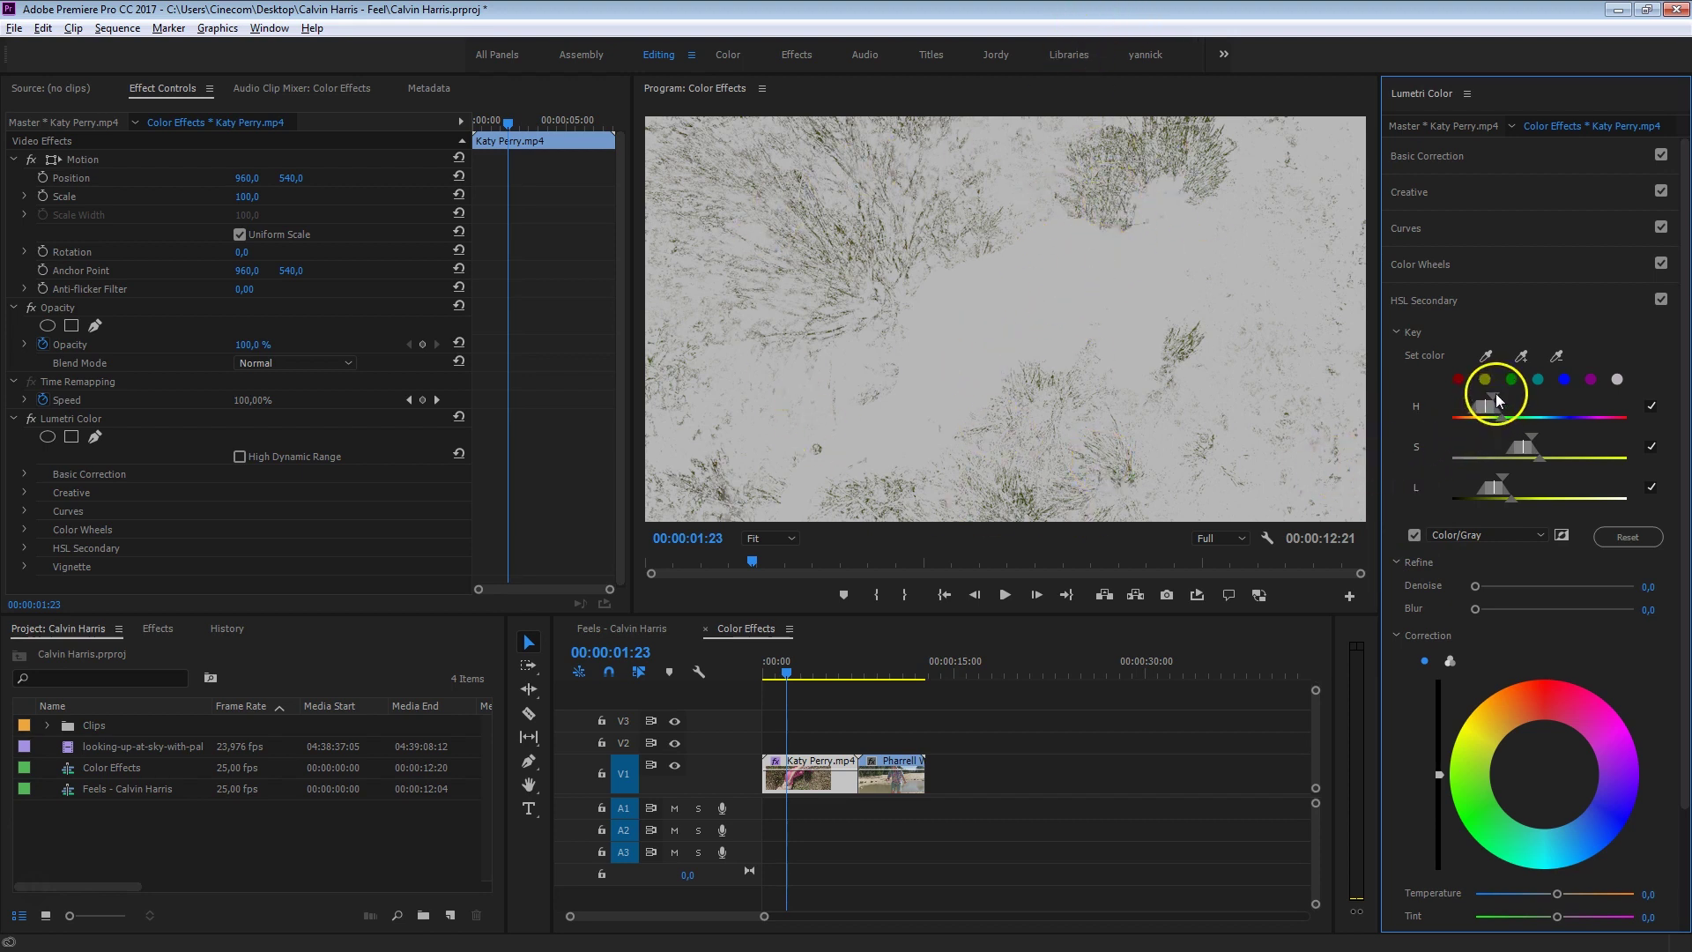
# Refine the HSL Secondary key by shifting the hue range toward green and widening the saturation and lightness ranges
pyautogui.moveTo(1494, 393); pyautogui.dragTo(1500, 393)
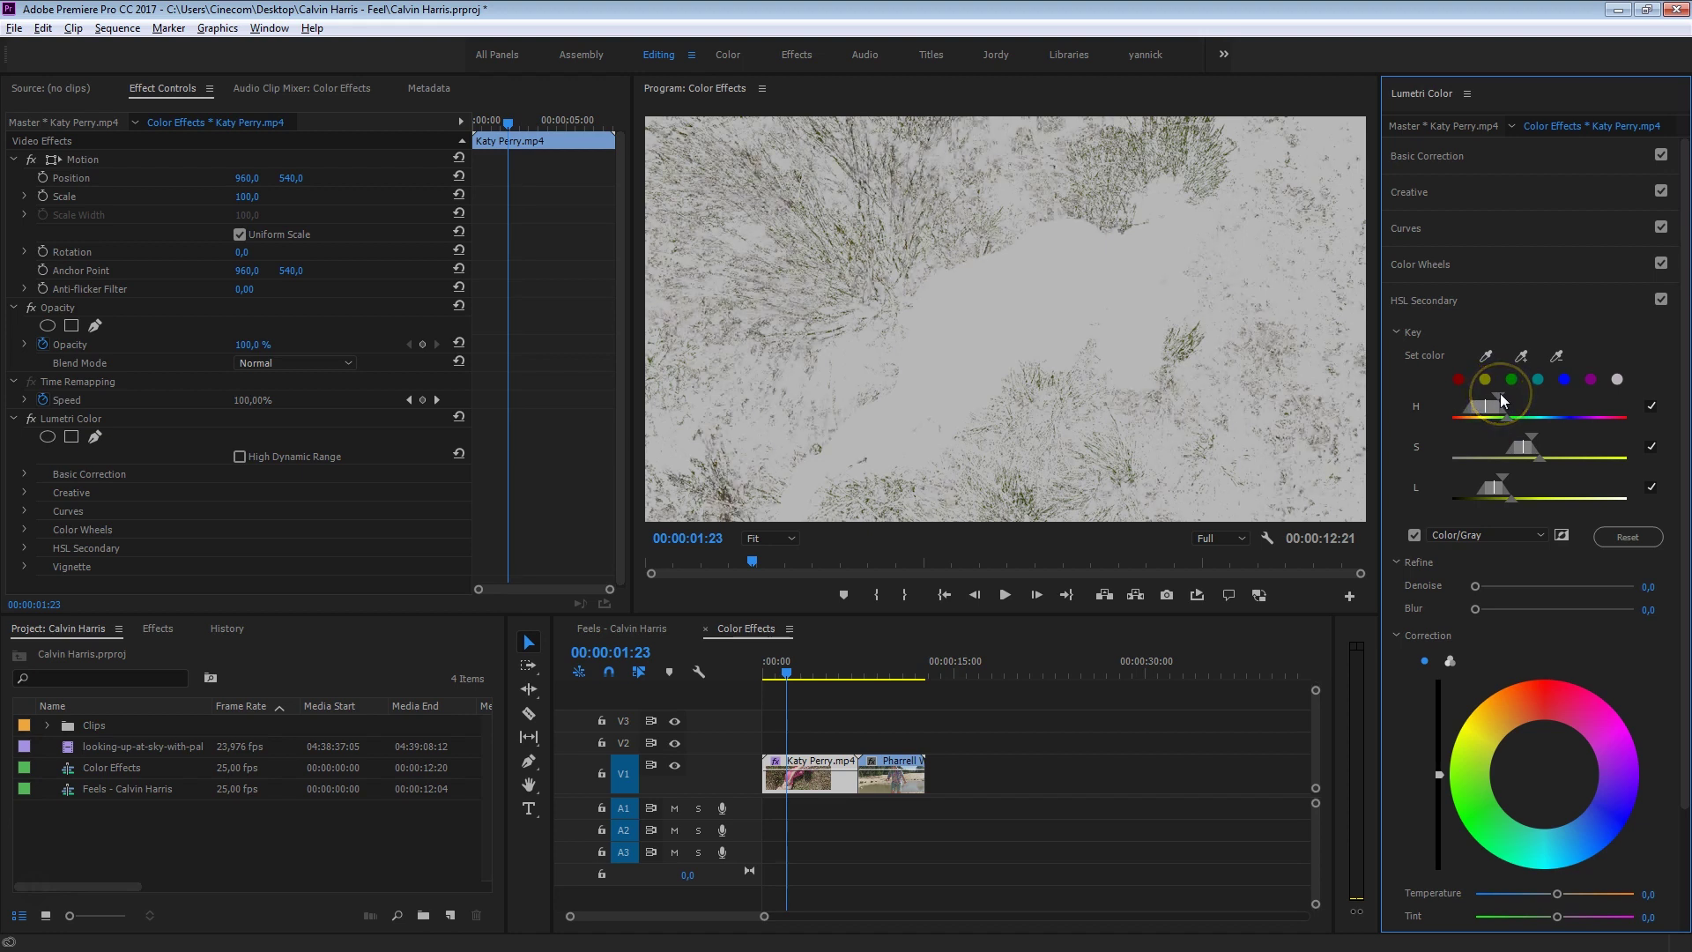
pyautogui.moveTo(1468, 410); pyautogui.dragTo(1503, 403)
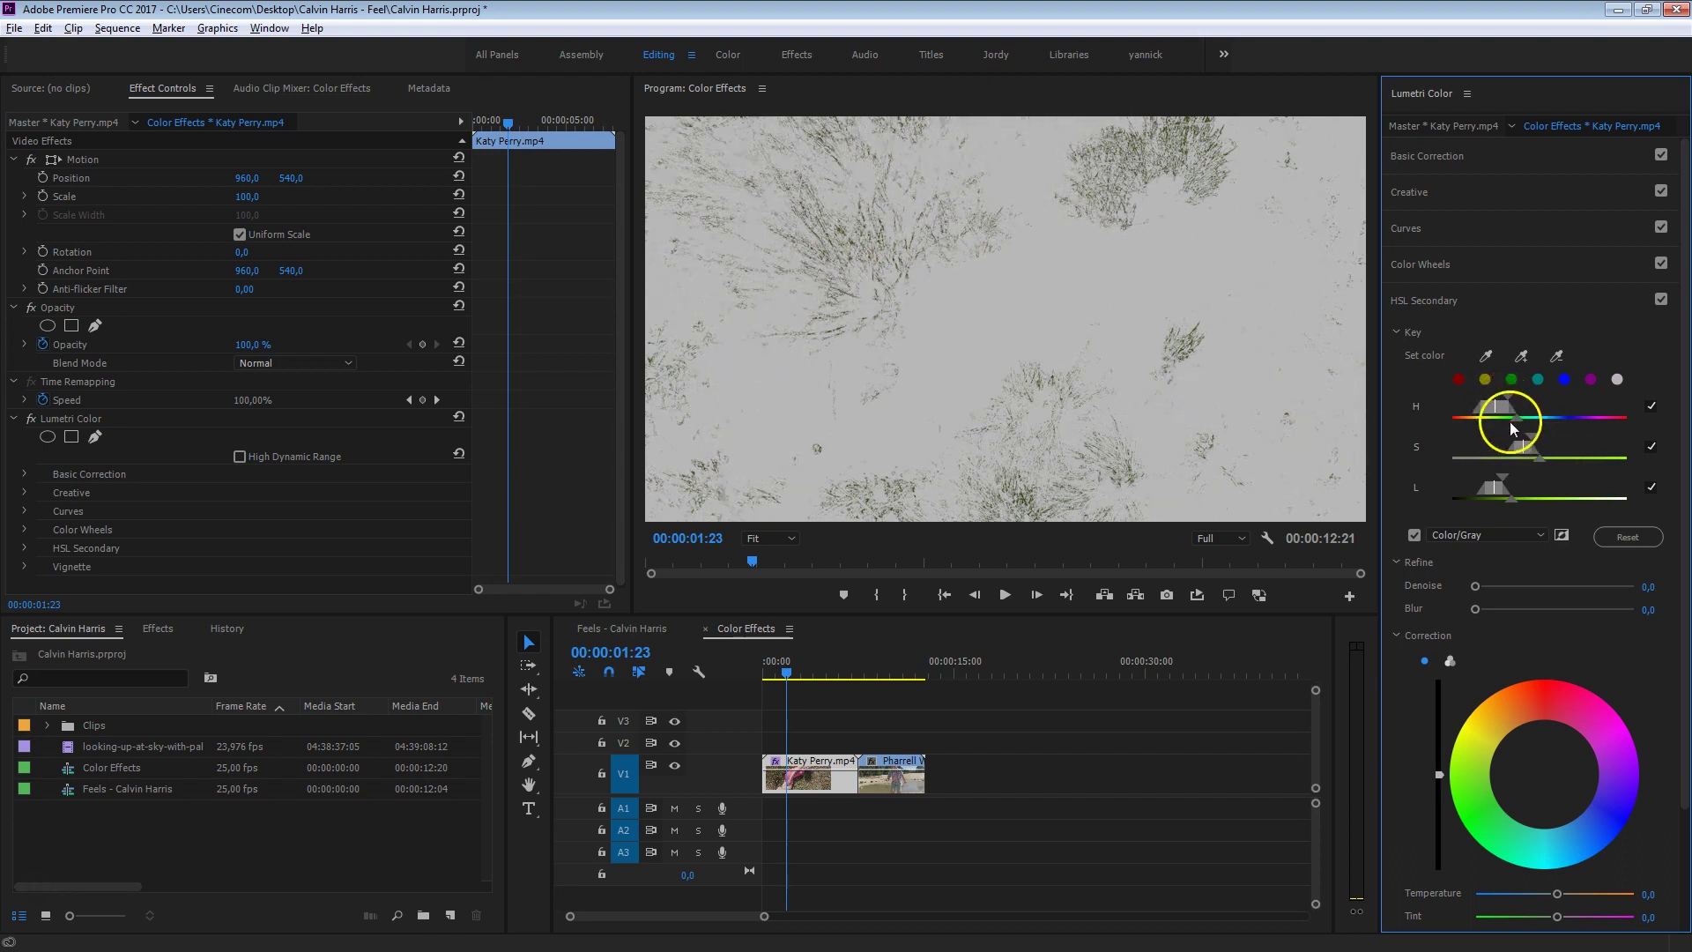
pyautogui.moveTo(1529, 432); pyautogui.dragTo(1516, 494)
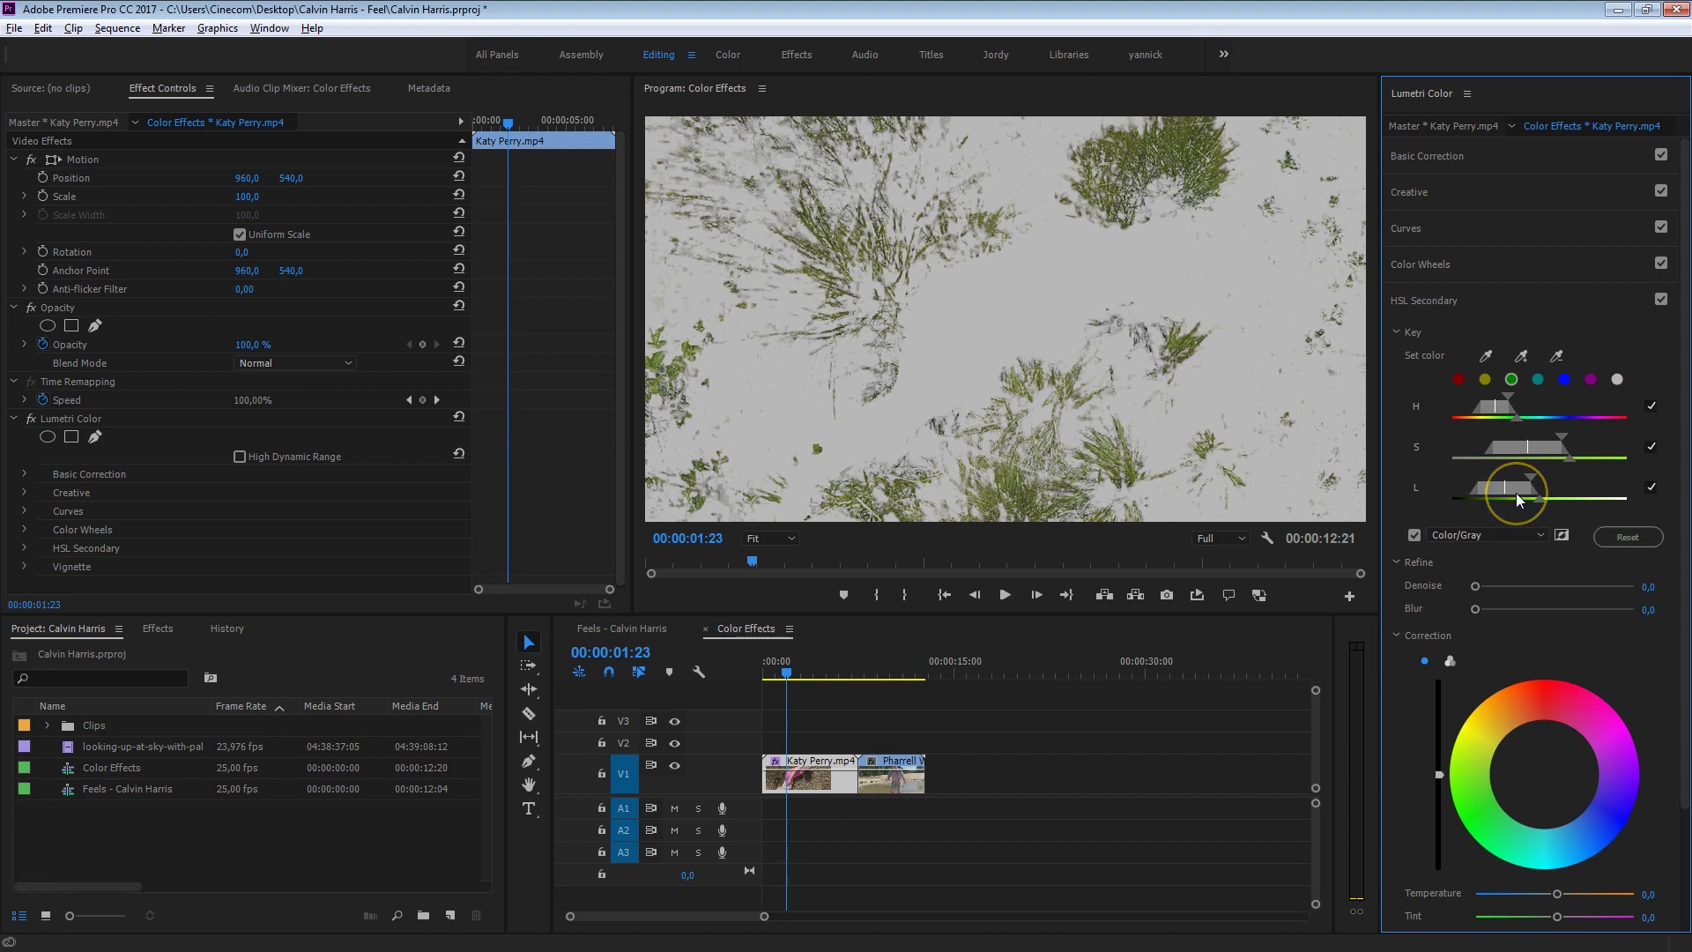
# Try shifting the key's hue range toward orange, and return it to the green of the grass
pyautogui.click(1515, 347)
pyautogui.click(1493, 494)
pyautogui.moveTo(1504, 408); pyautogui.dragTo(1477, 414)
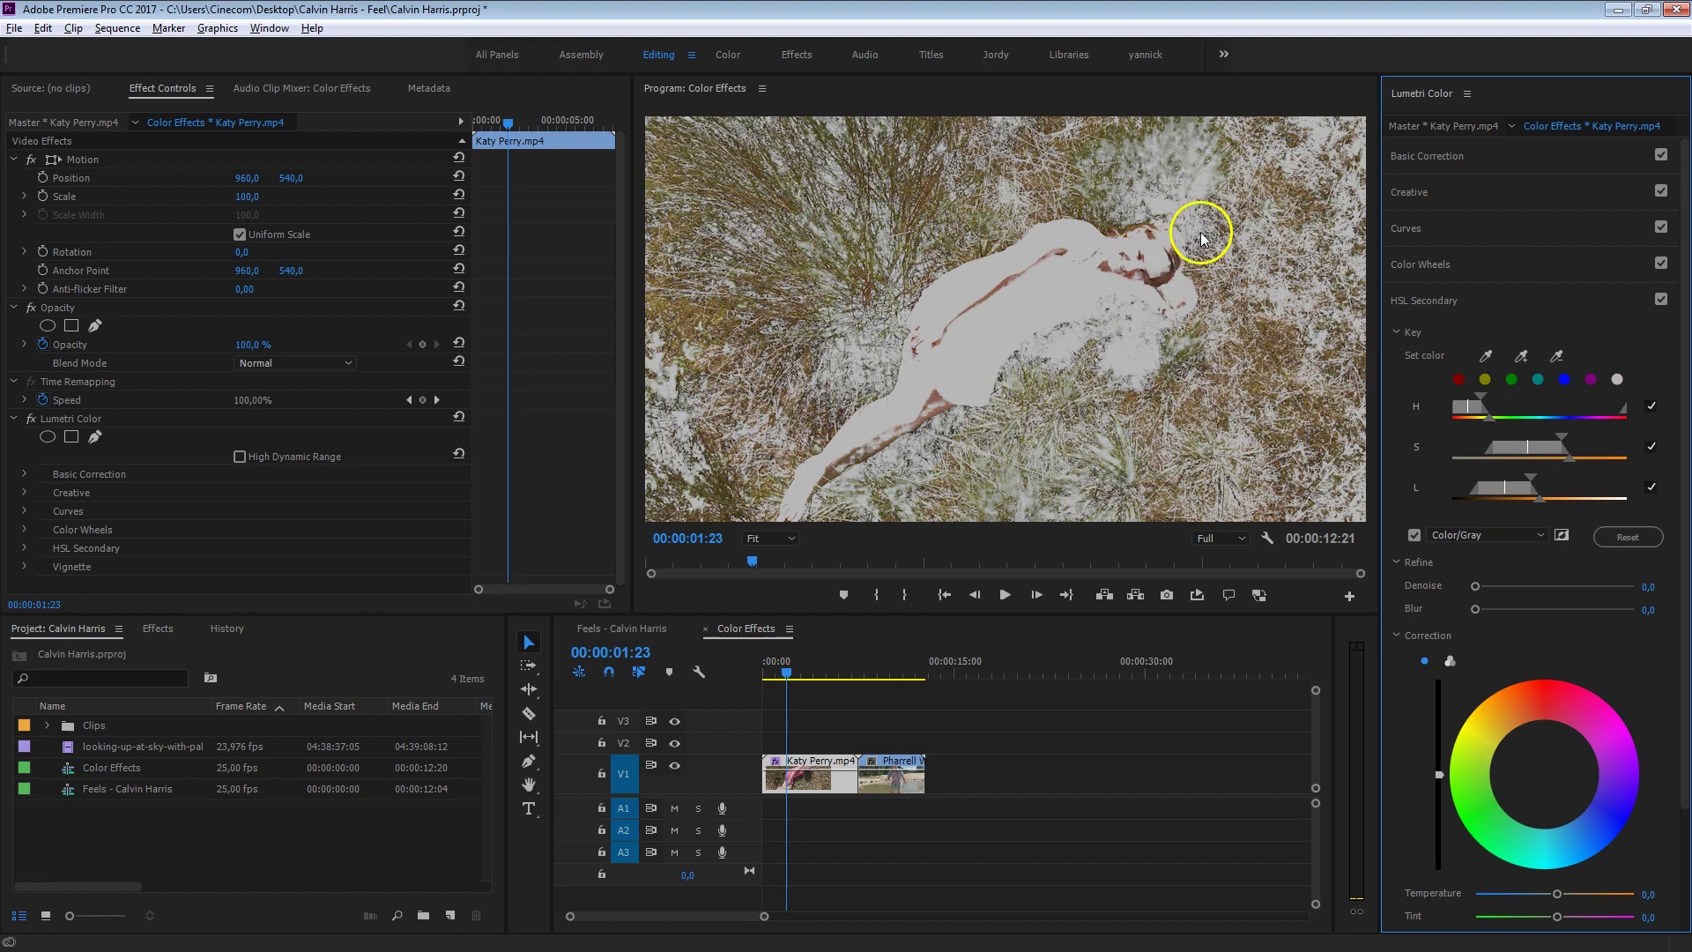
pyautogui.moveTo(1472, 403); pyautogui.dragTo(1500, 405)
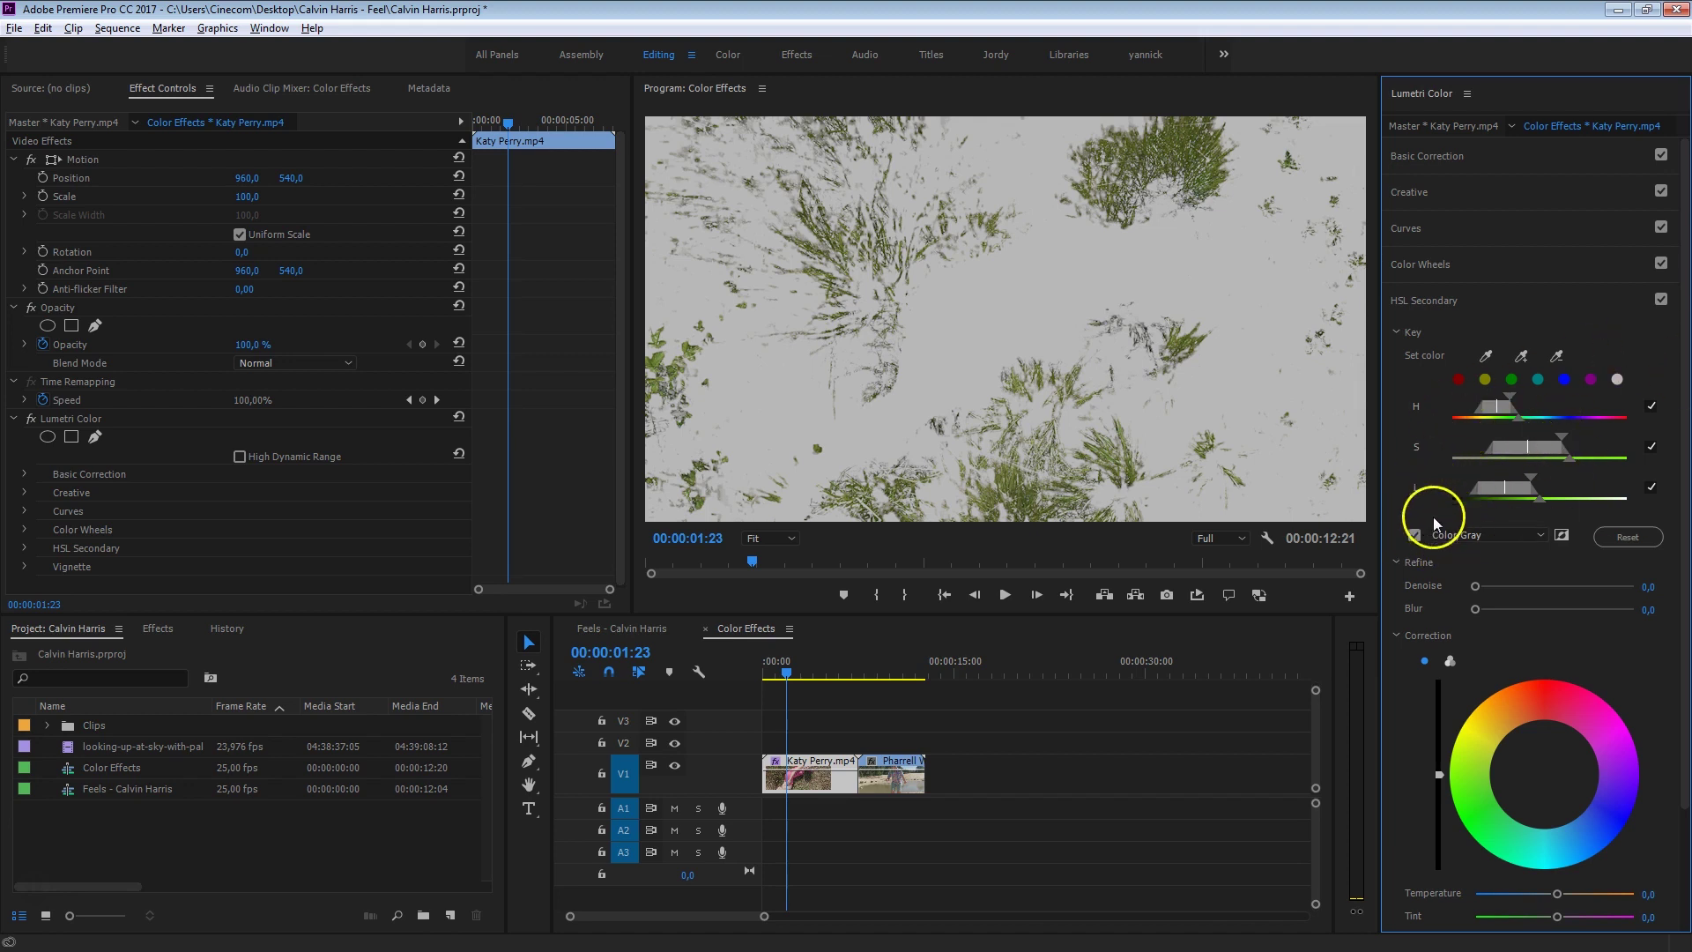
# Hide the Color/Gray mask preview and push the HSL Secondary correction's tint fully toward magenta
pyautogui.click(1414, 535)
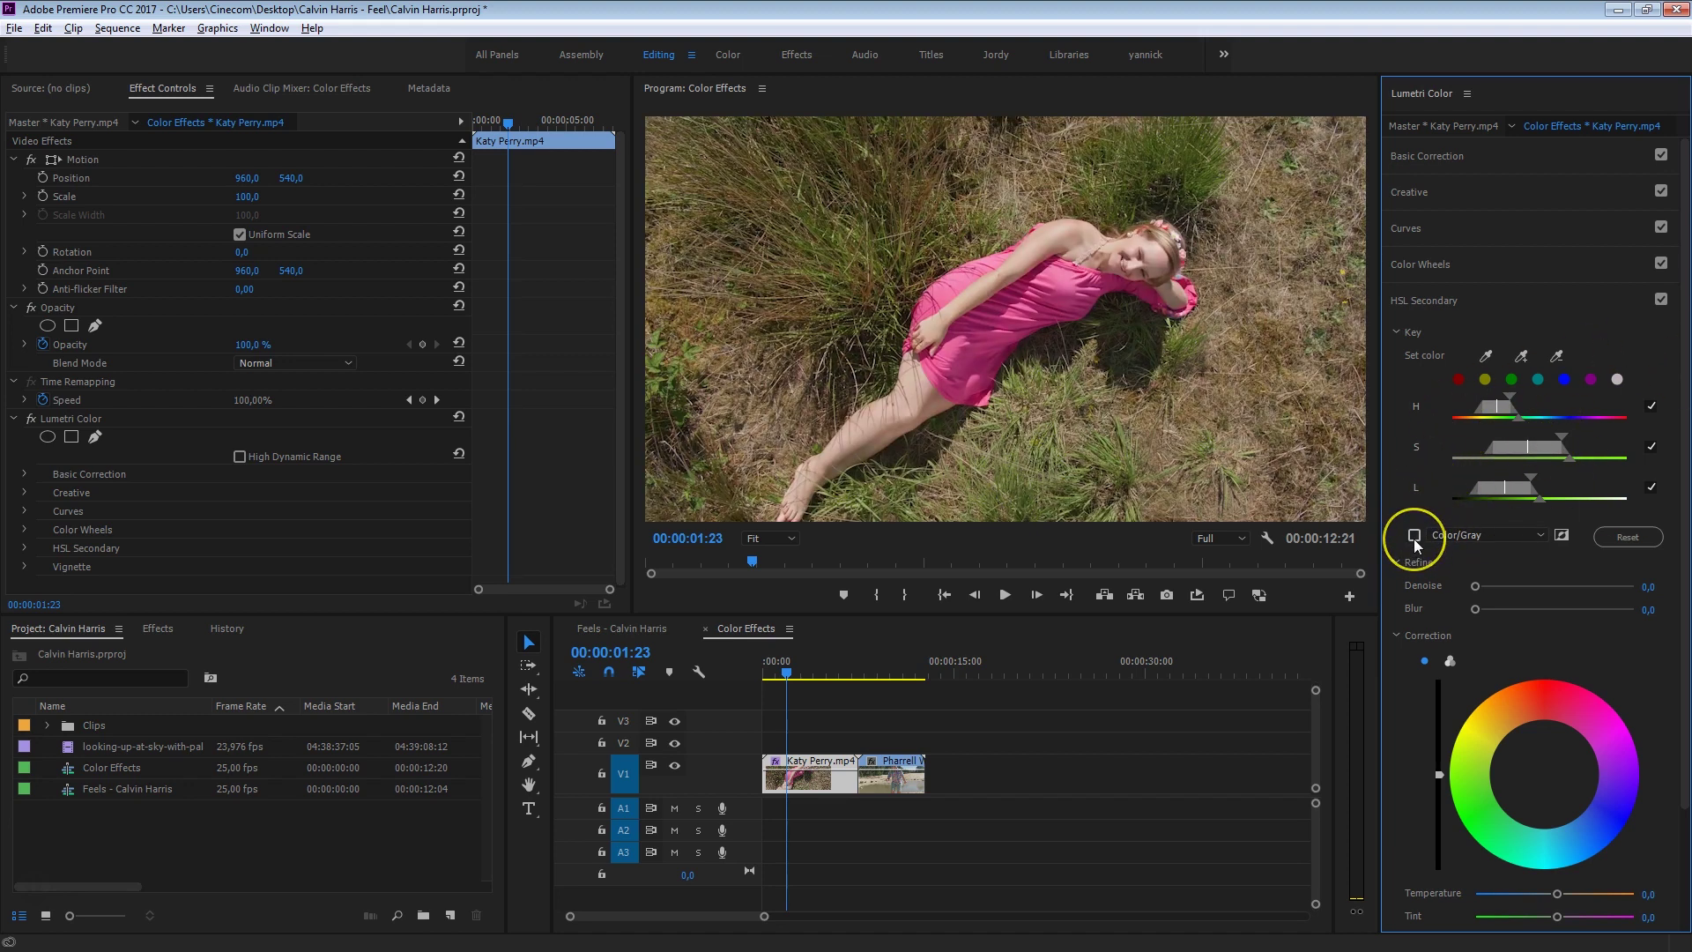
pyautogui.click(1480, 622)
pyautogui.scroll(-3, 1408, 669)
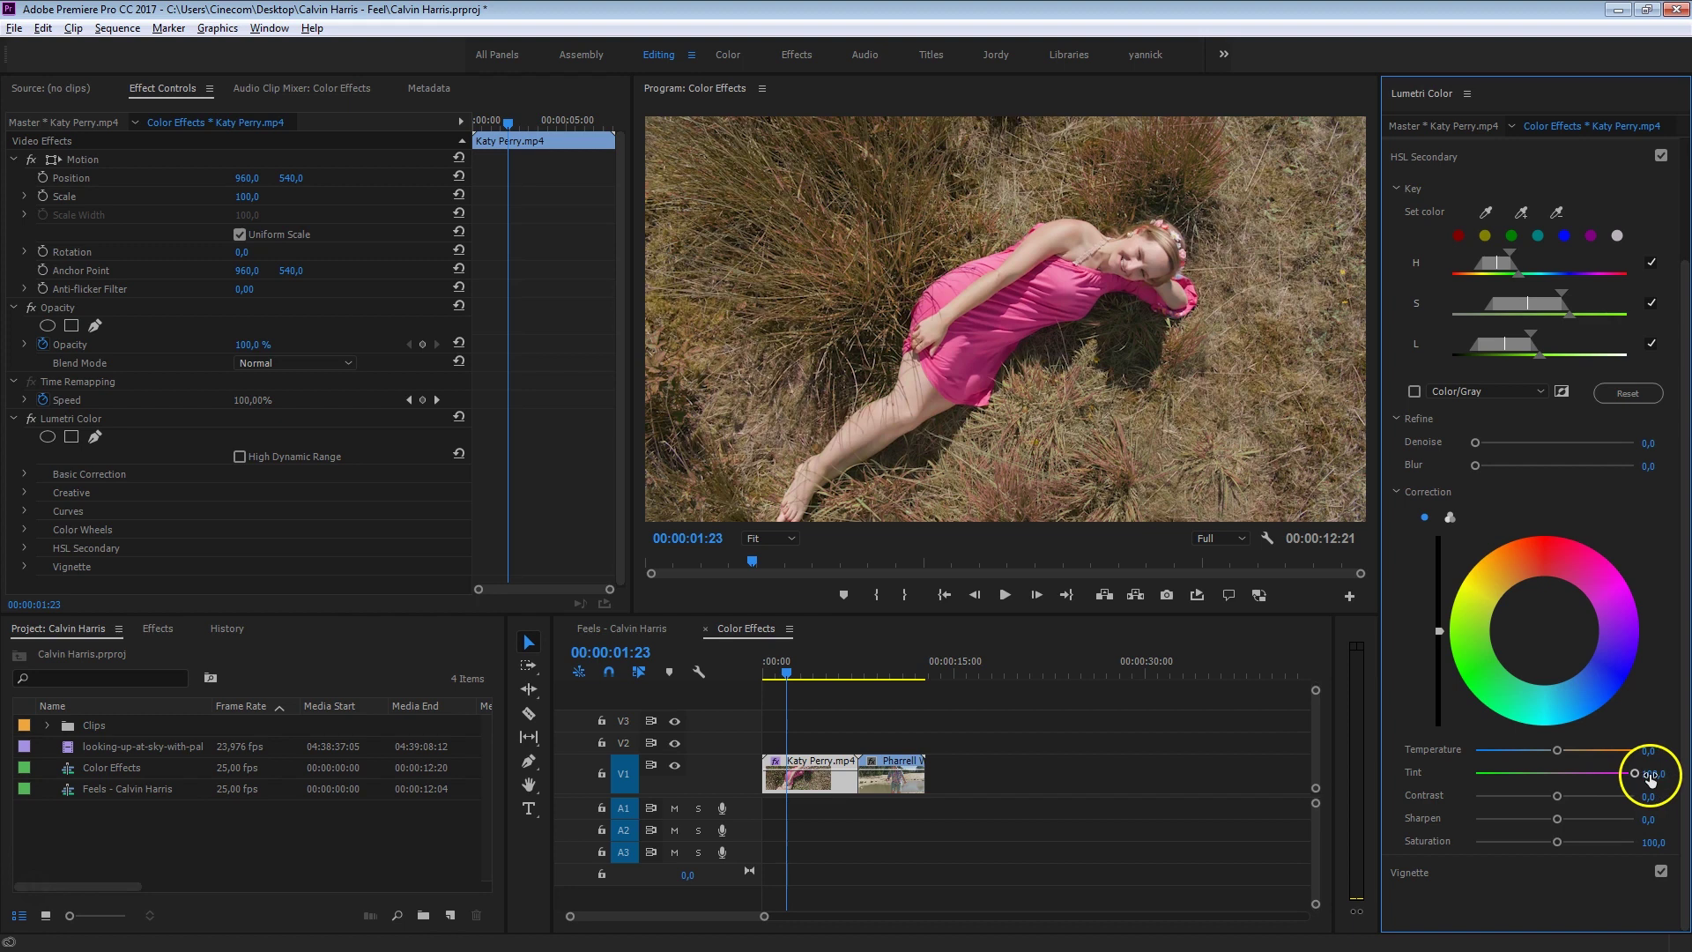
# Raise the HSL Secondary tint to 252 and soften the key's hue range further into green to cover more grass
pyautogui.moveTo(1656, 780); pyautogui.dragTo(1616, 782)
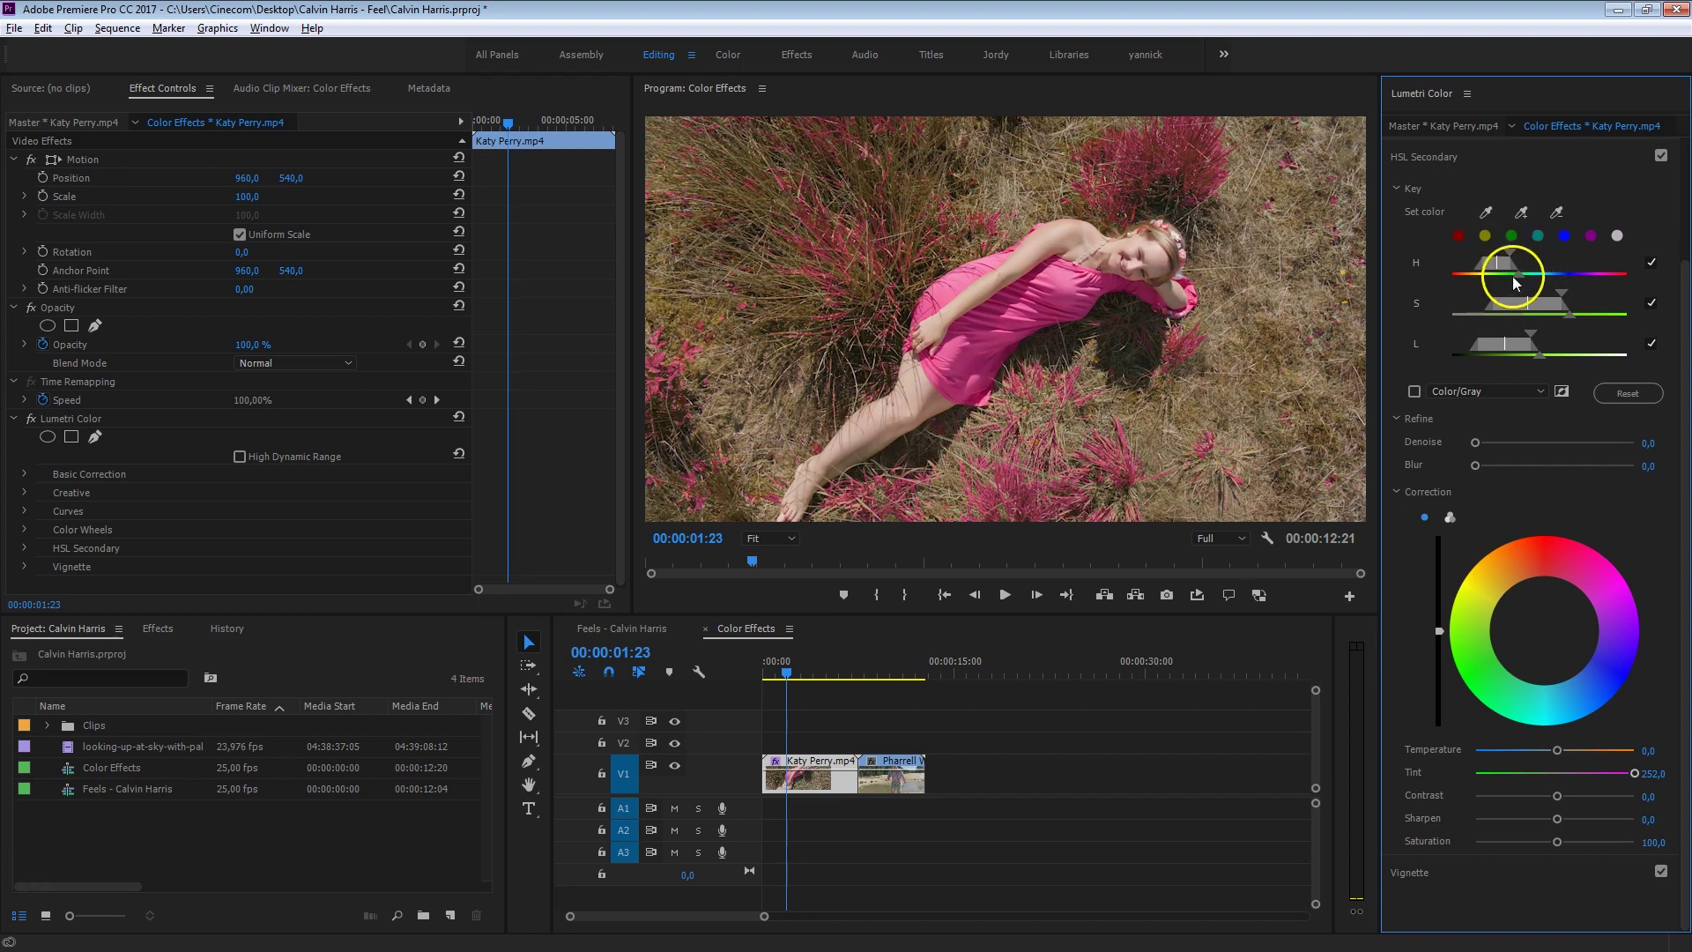
pyautogui.moveTo(1516, 282); pyautogui.dragTo(1529, 275)
pyautogui.moveTo(1529, 274); pyautogui.dragTo(1525, 273)
pyautogui.click(587, 220)
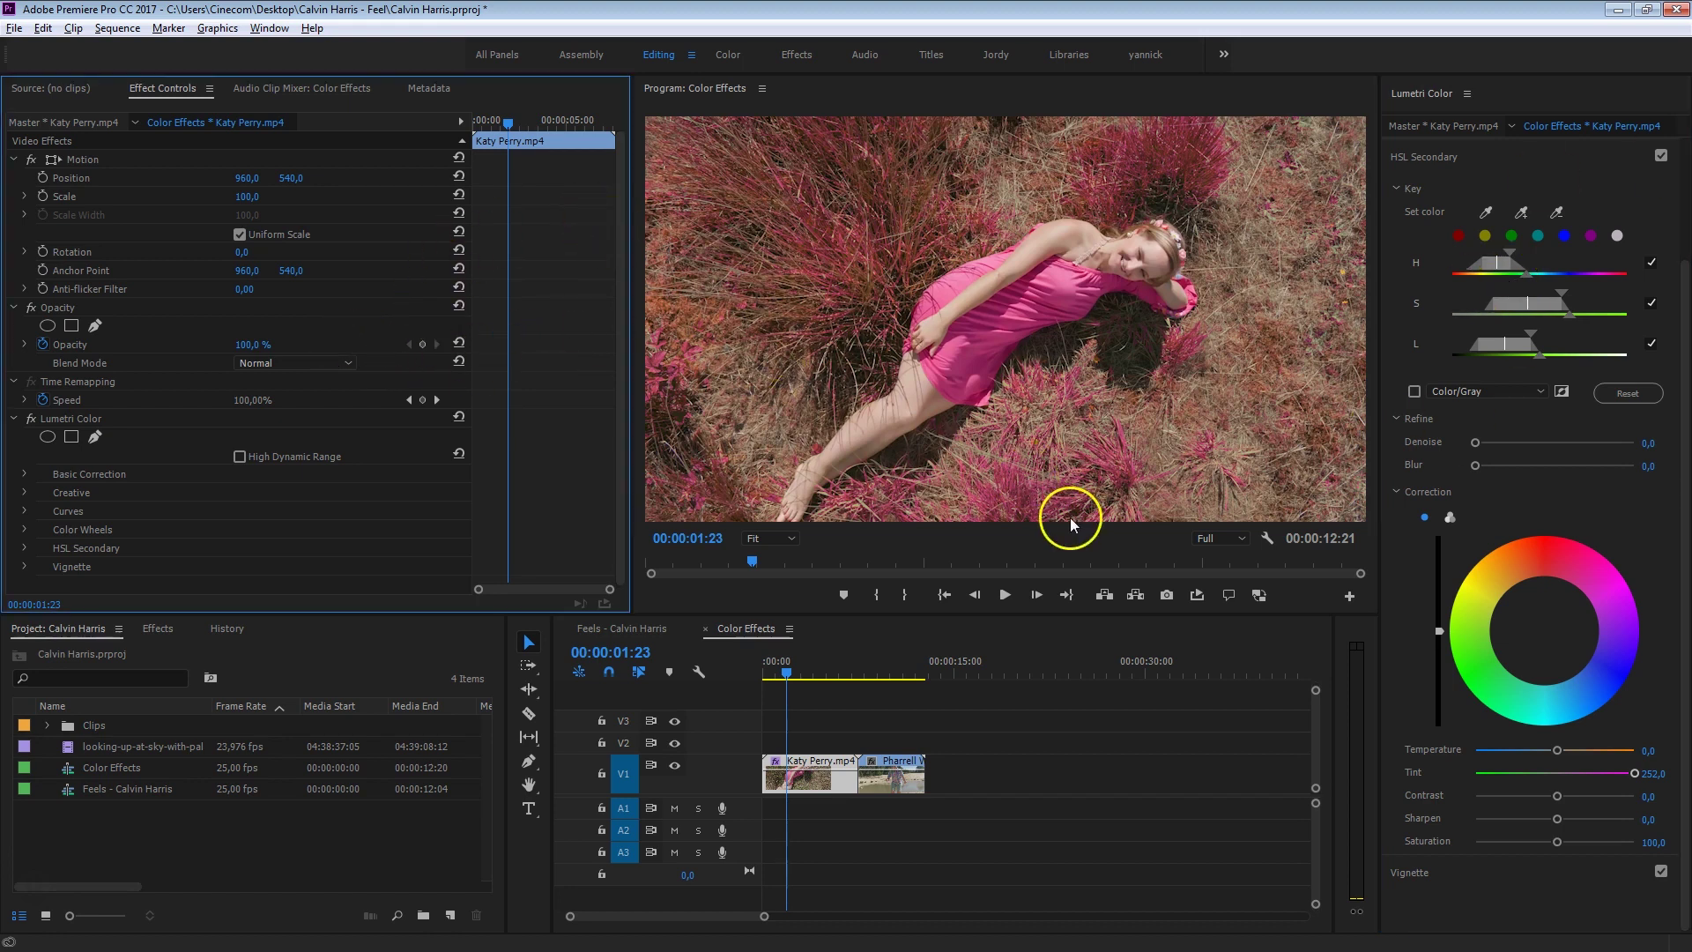
# Start keyframing the HSL Secondary correction's Tint at 00:00:01:23 for the fully magenta grass
pyautogui.click(76, 421)
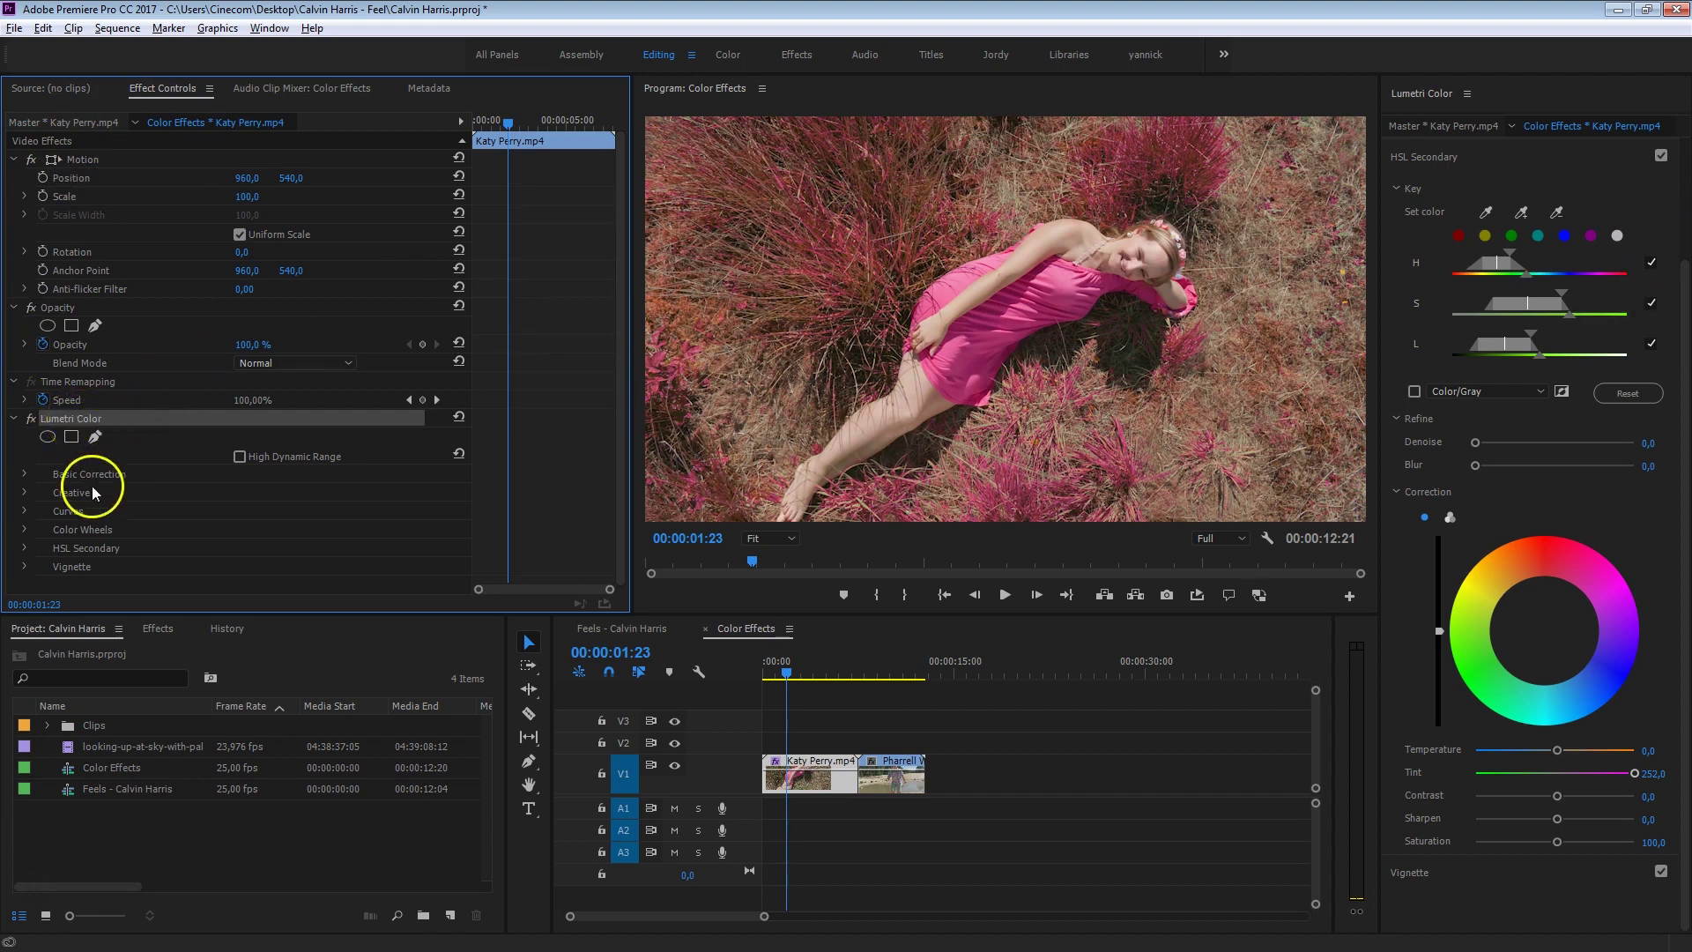
pyautogui.click(24, 548)
pyautogui.moveTo(631, 256); pyautogui.dragTo(613, 449)
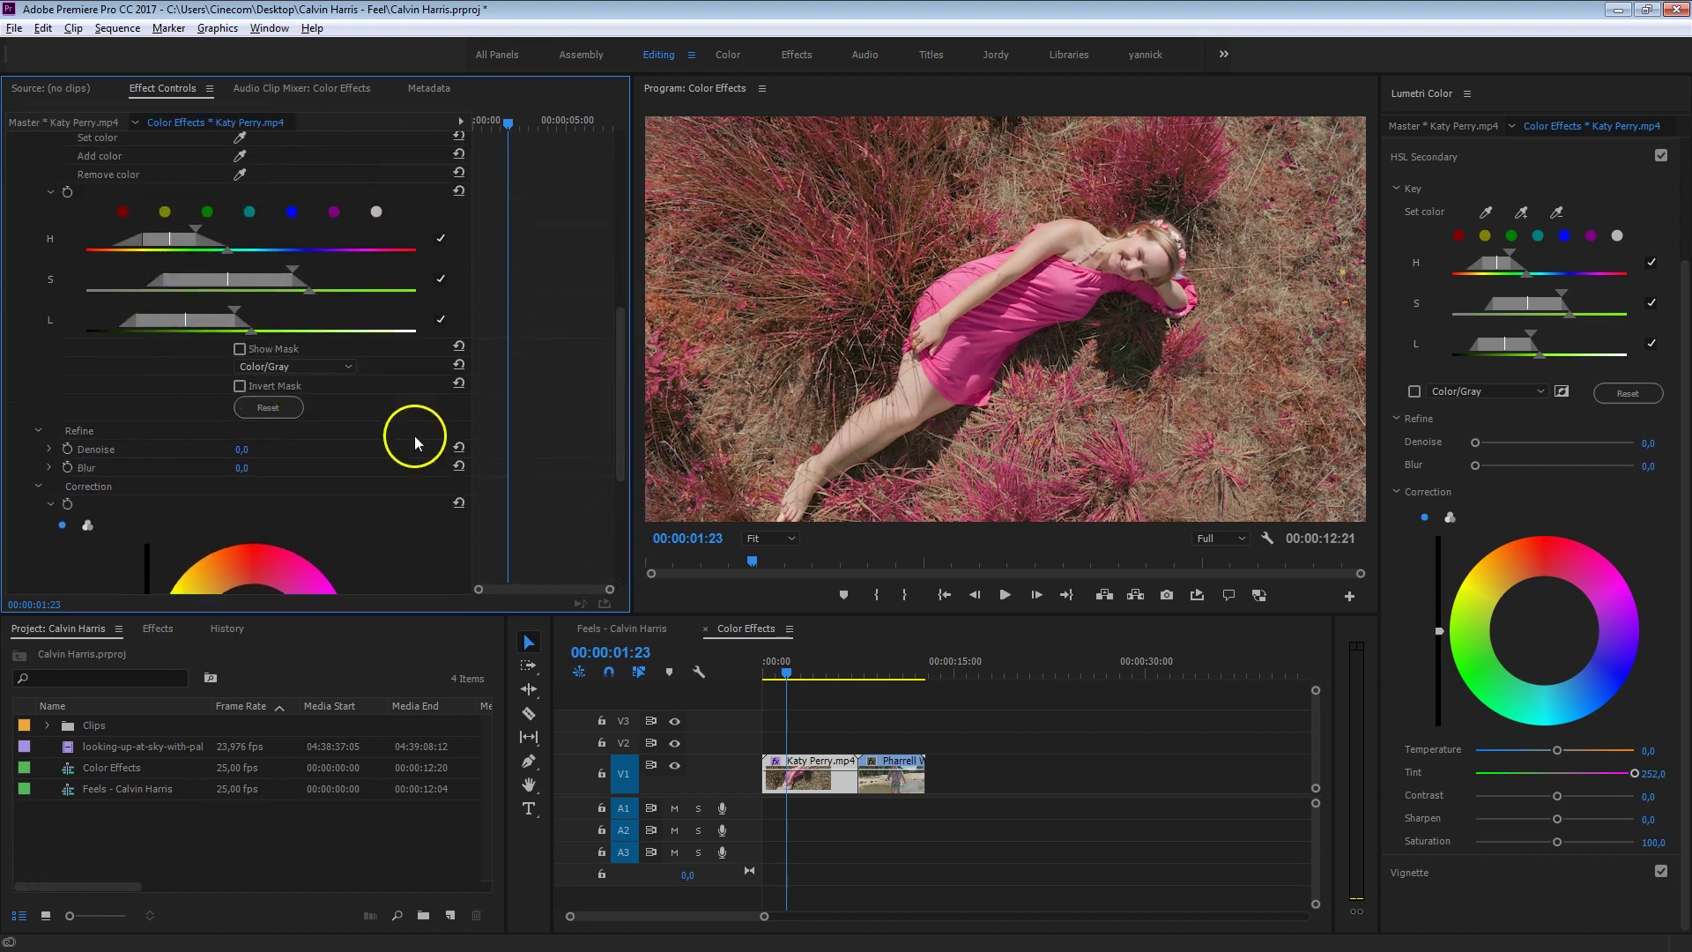
pyautogui.moveTo(617, 326); pyautogui.dragTo(645, 432)
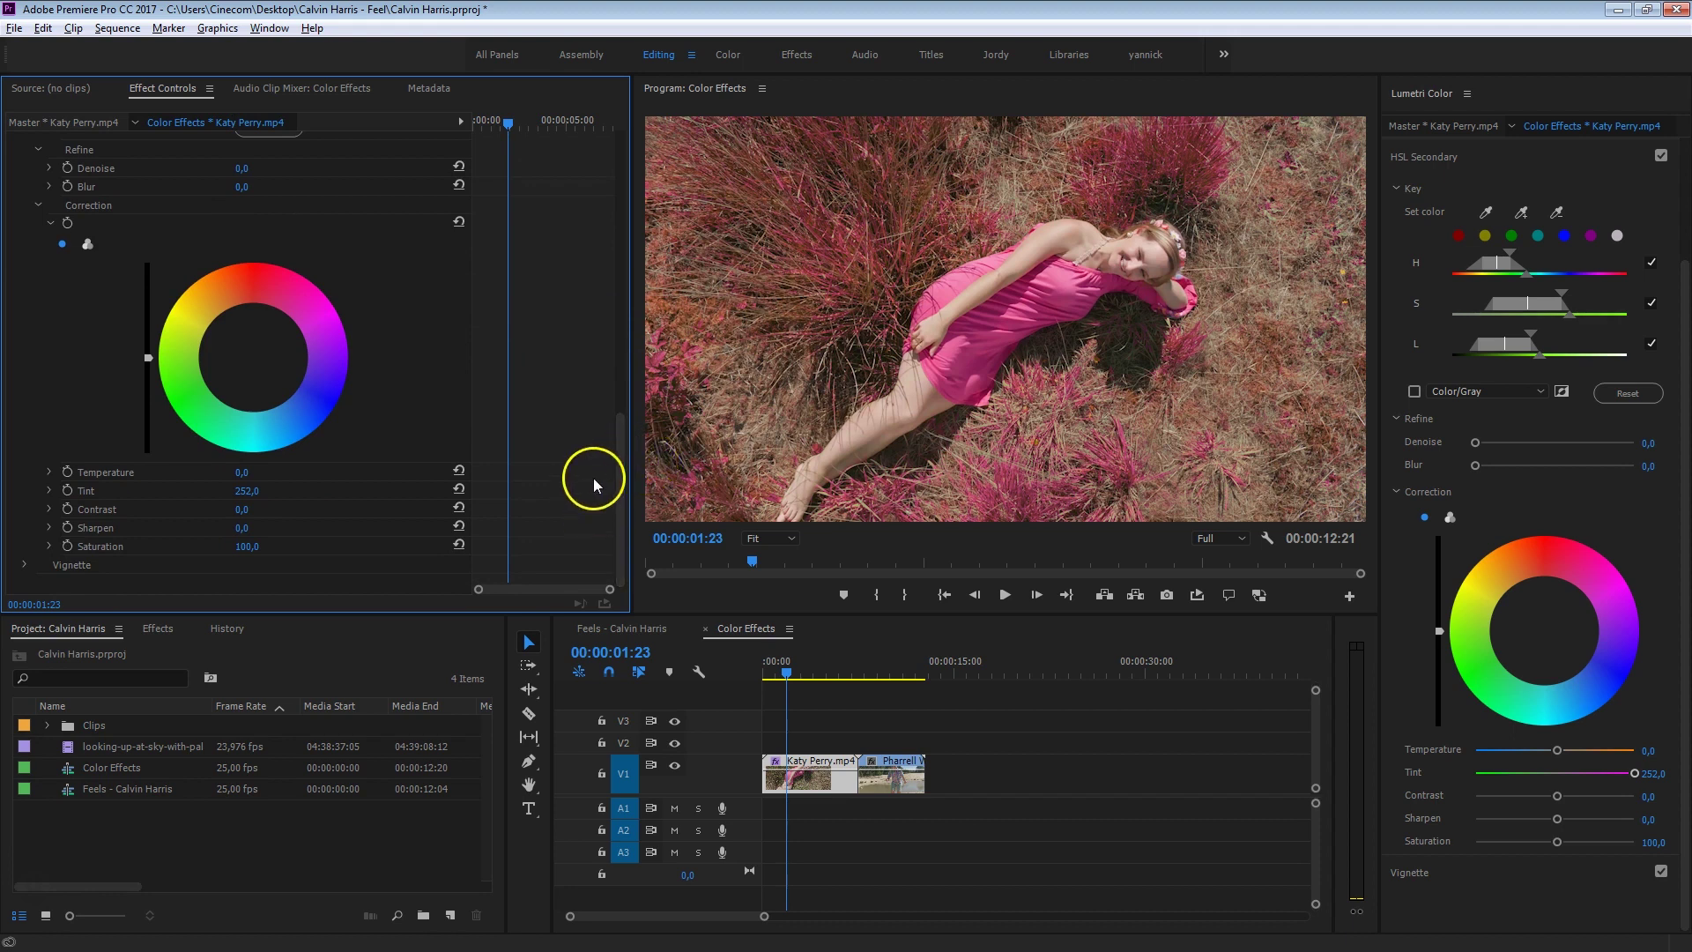
pyautogui.click(66, 491)
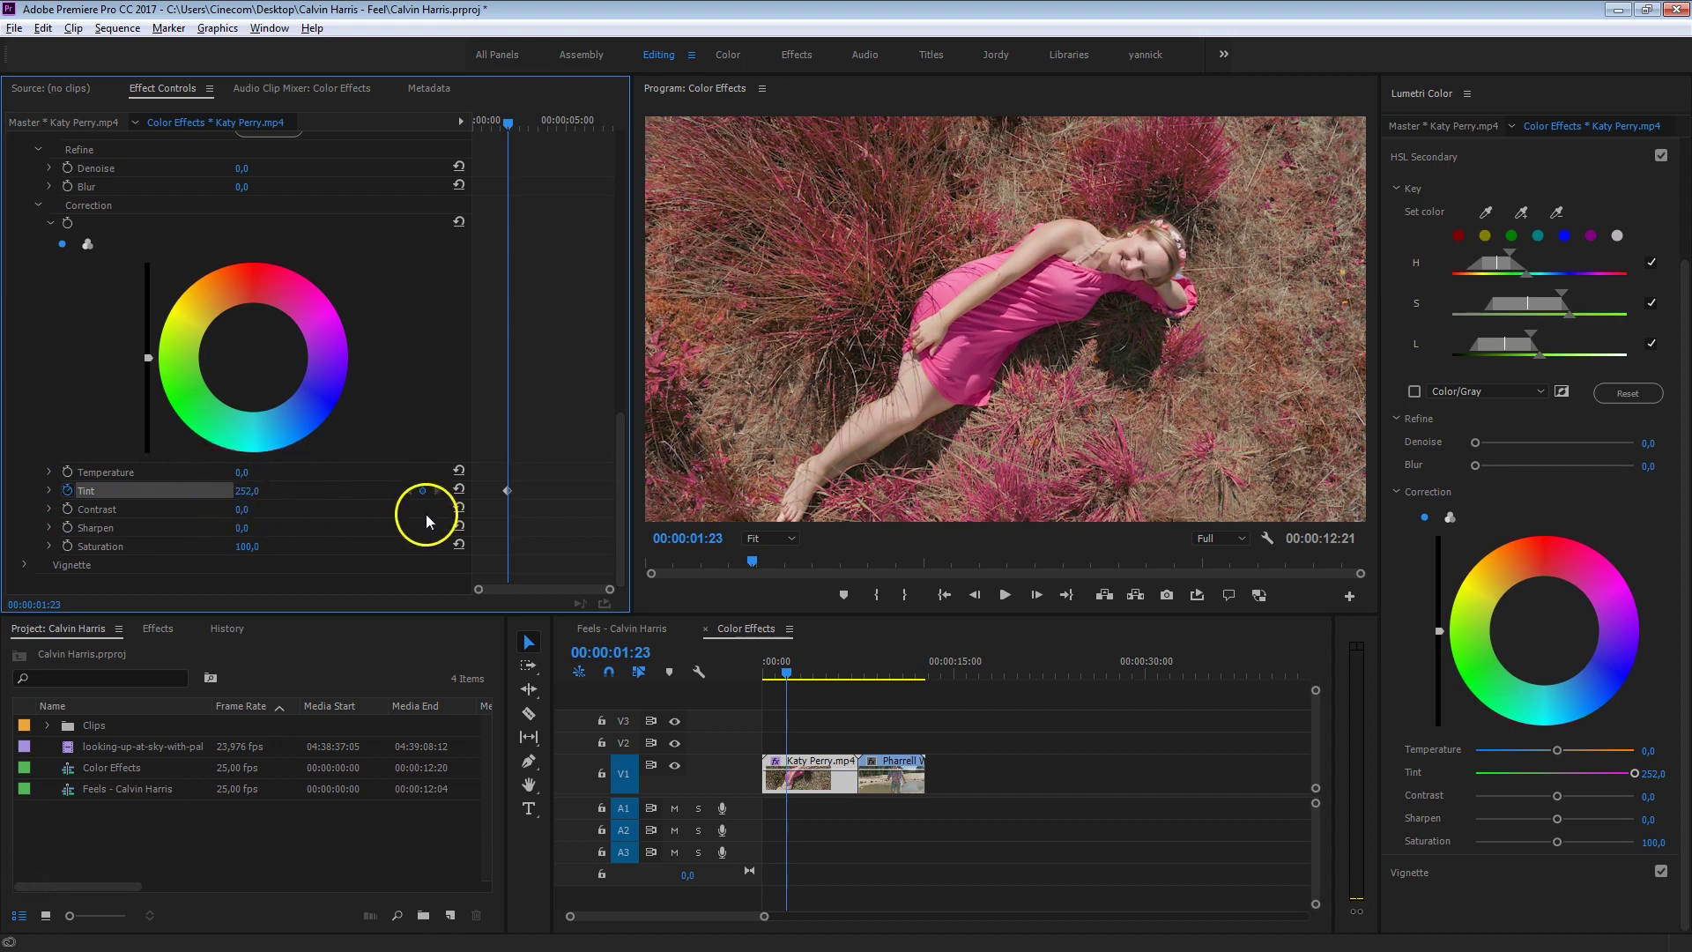
# Reset the Tint to 0 at 00:00:00:22 as an earlier keyframe, and play back the grass color change
pyautogui.moveTo(495, 122); pyautogui.dragTo(486, 120)
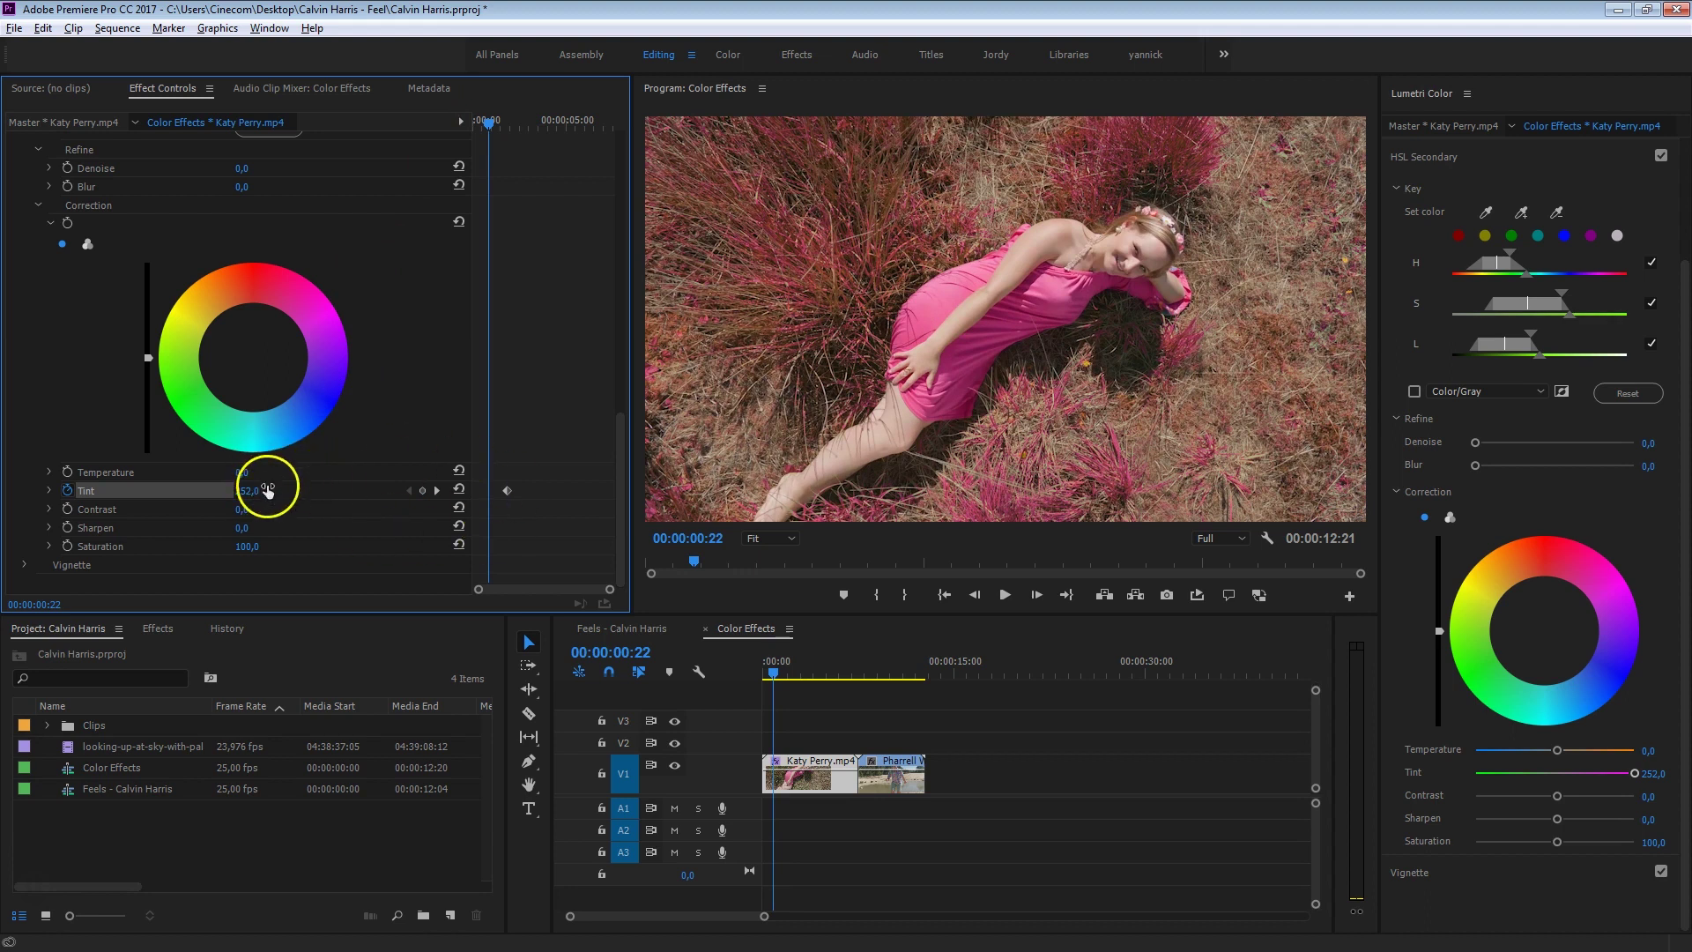
pyautogui.click(458, 488)
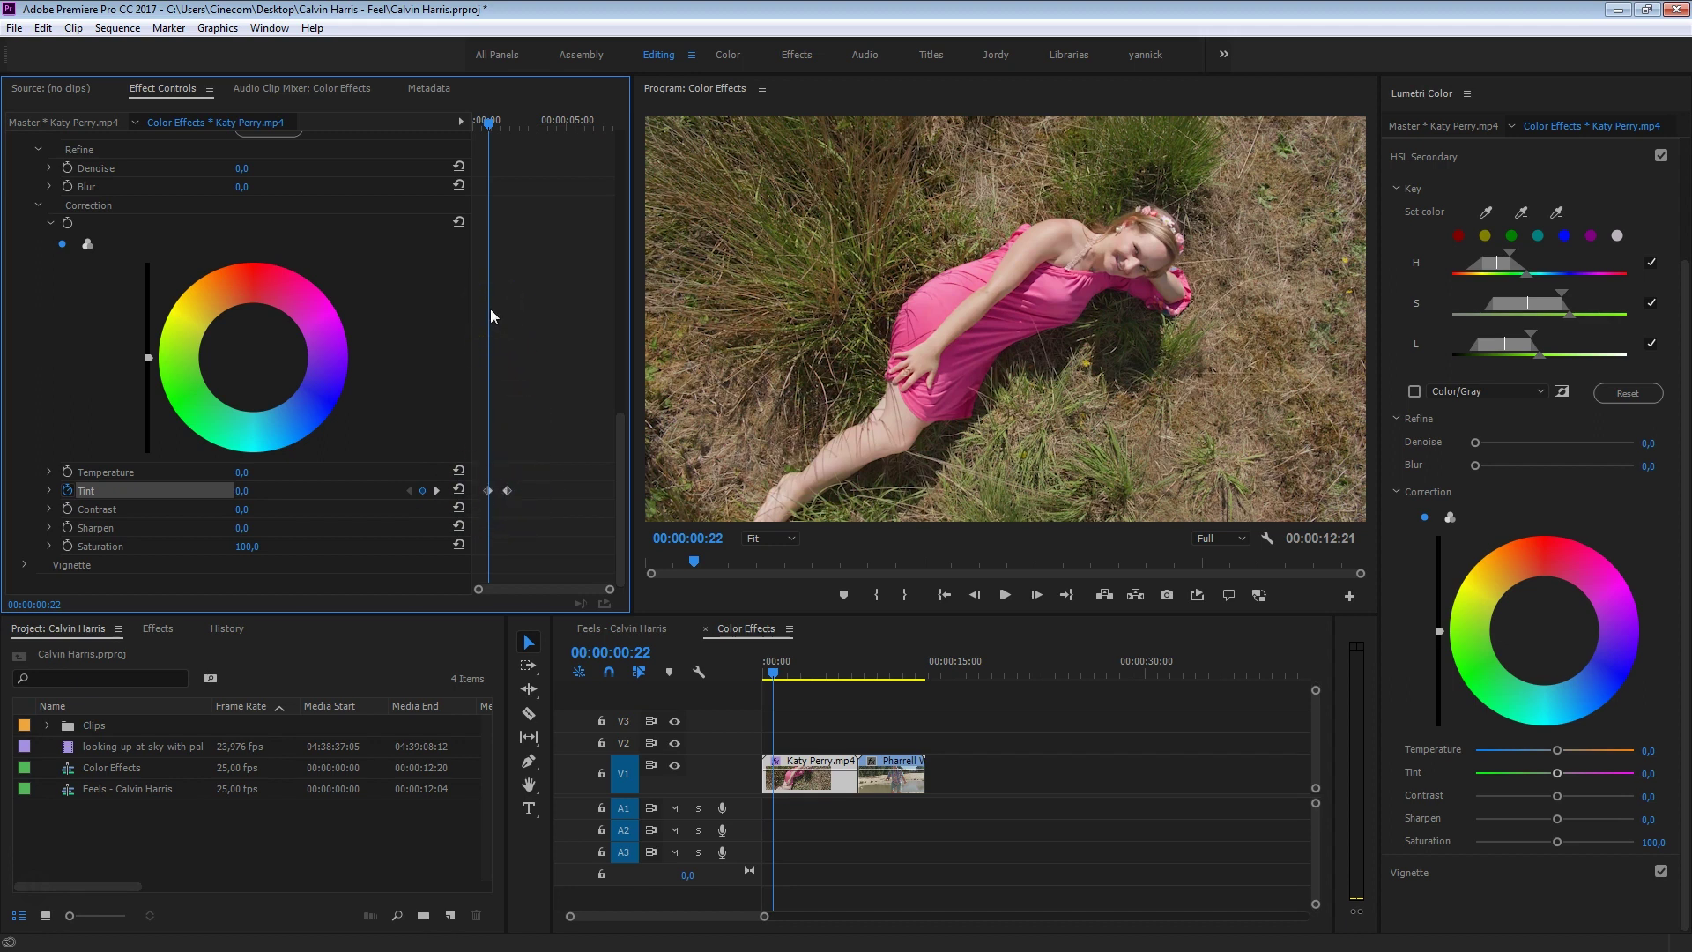
pyautogui.press('space')
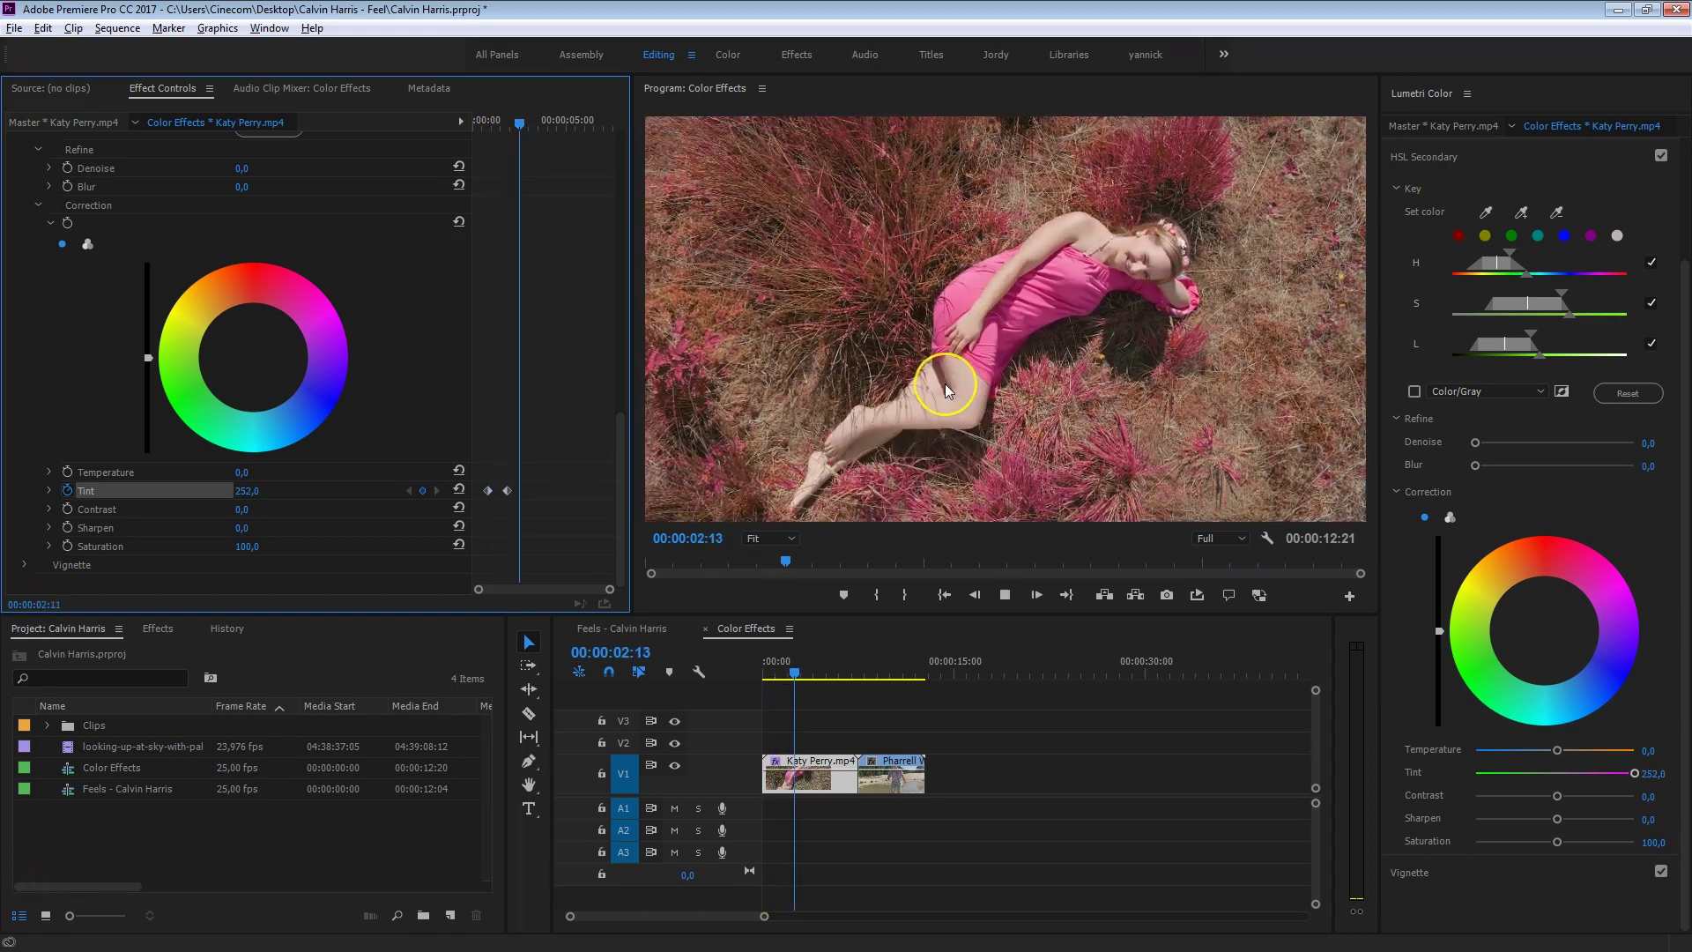
pyautogui.press('space')
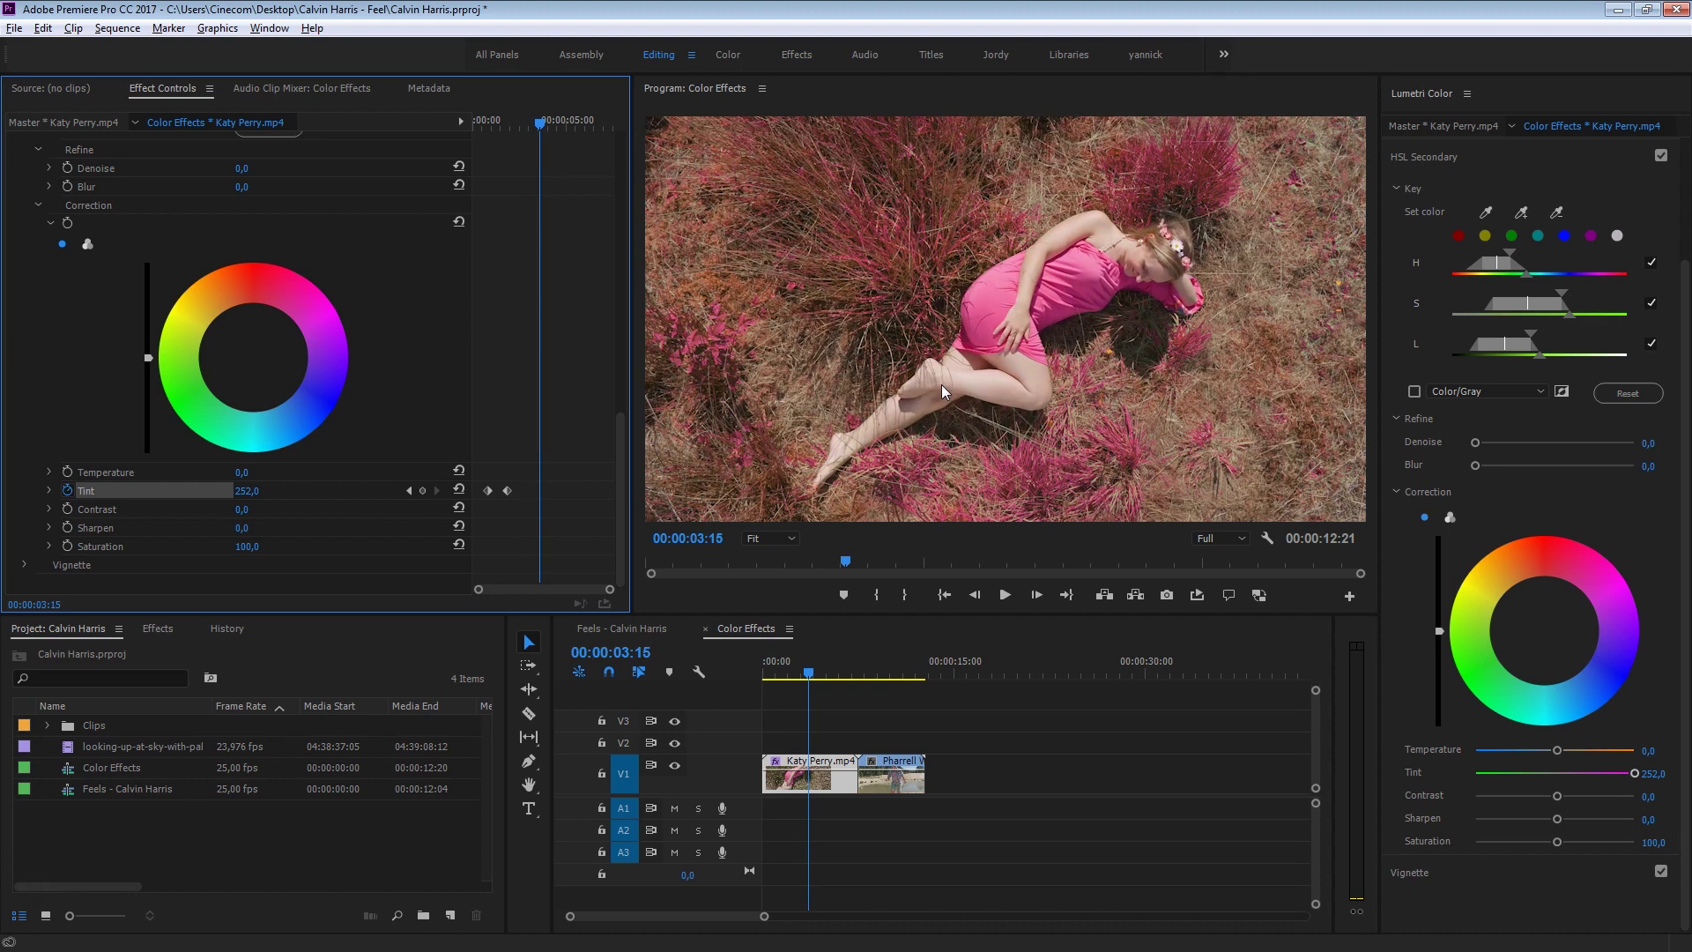
pyautogui.scroll(17, 941, 385)
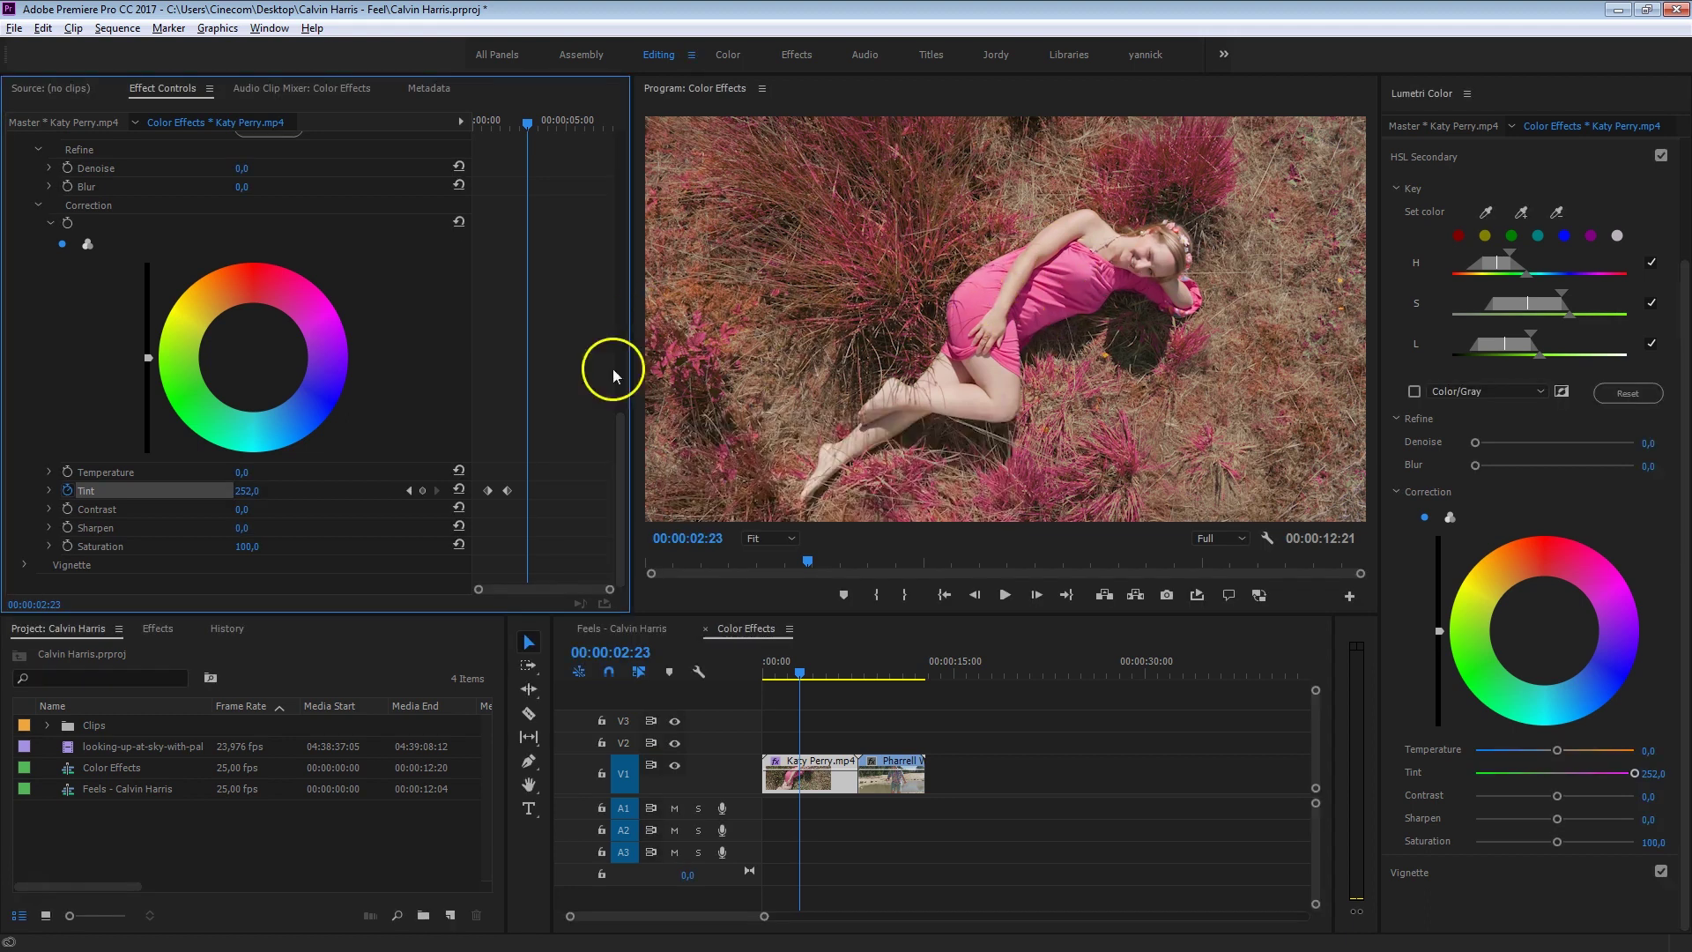
# Collapse the clip's Lumetri Color effect and rename it Grass
pyautogui.moveTo(621, 442); pyautogui.dragTo(615, 255)
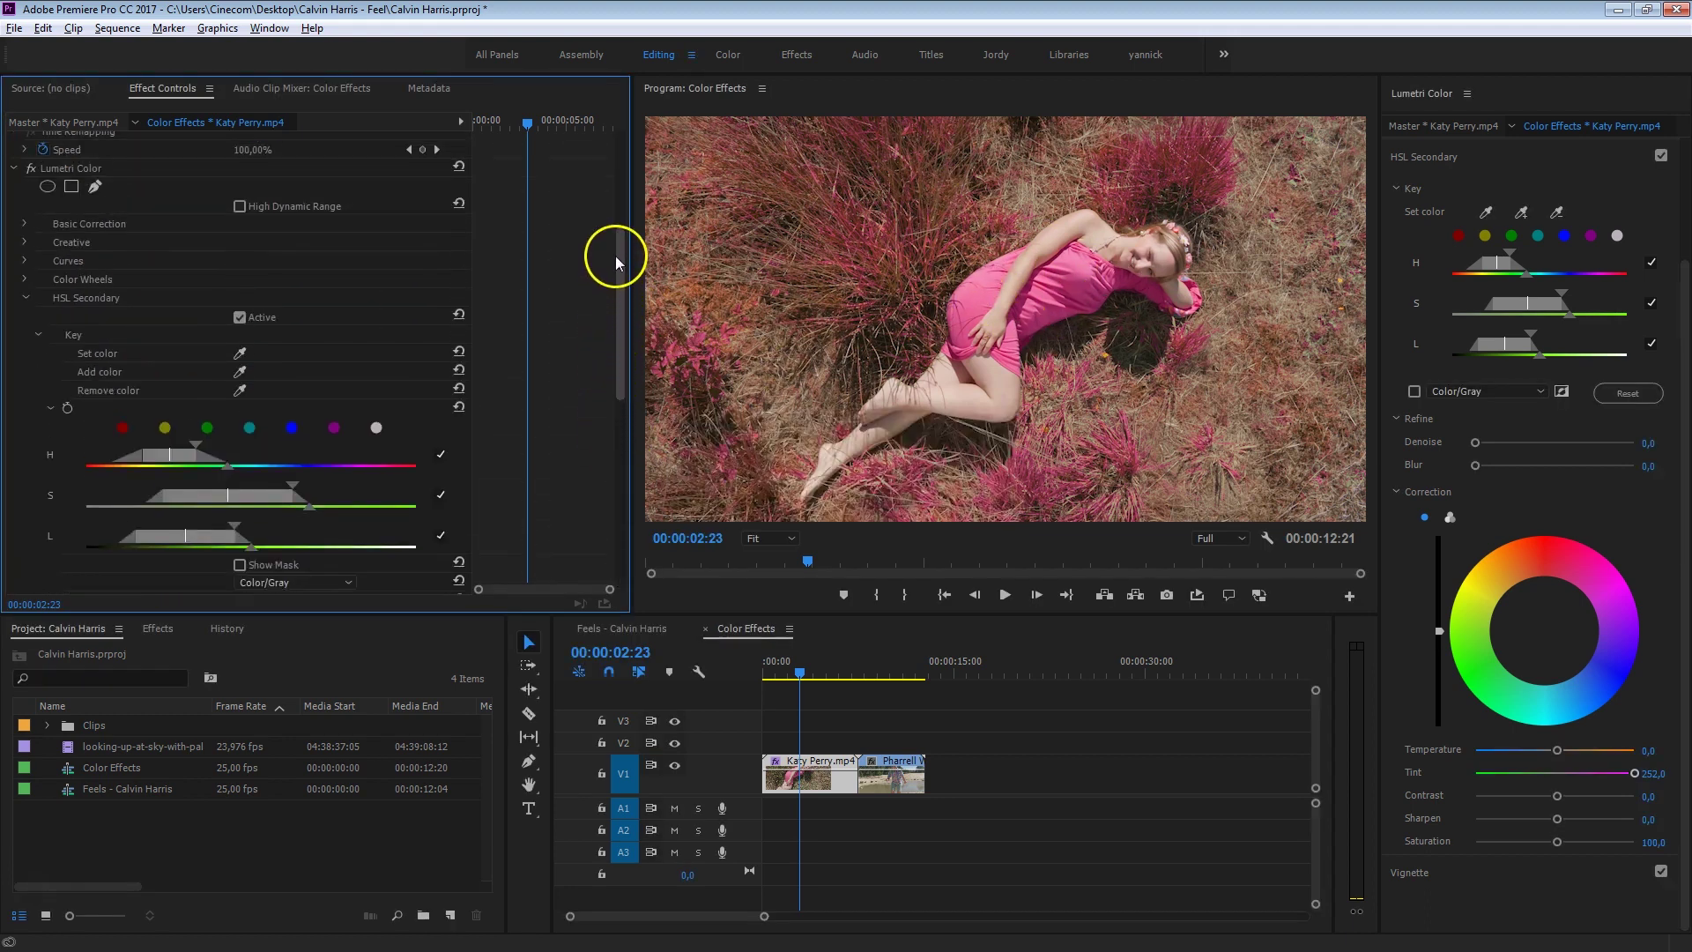
pyautogui.click(14, 170)
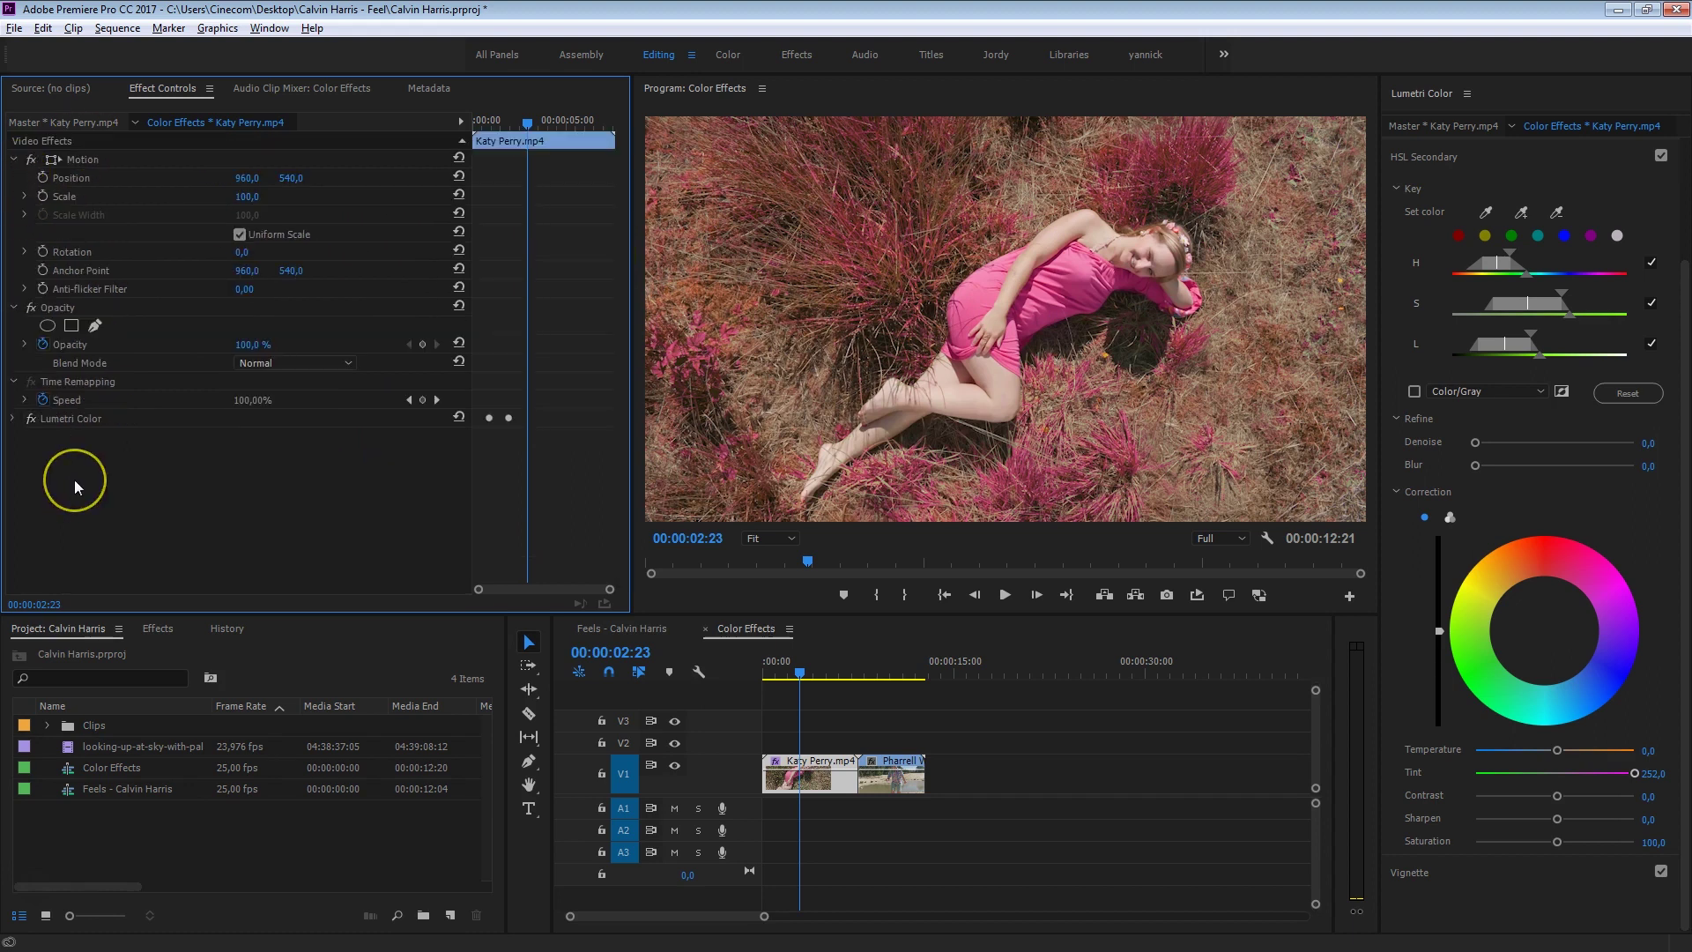
pyautogui.rightClick(77, 418)
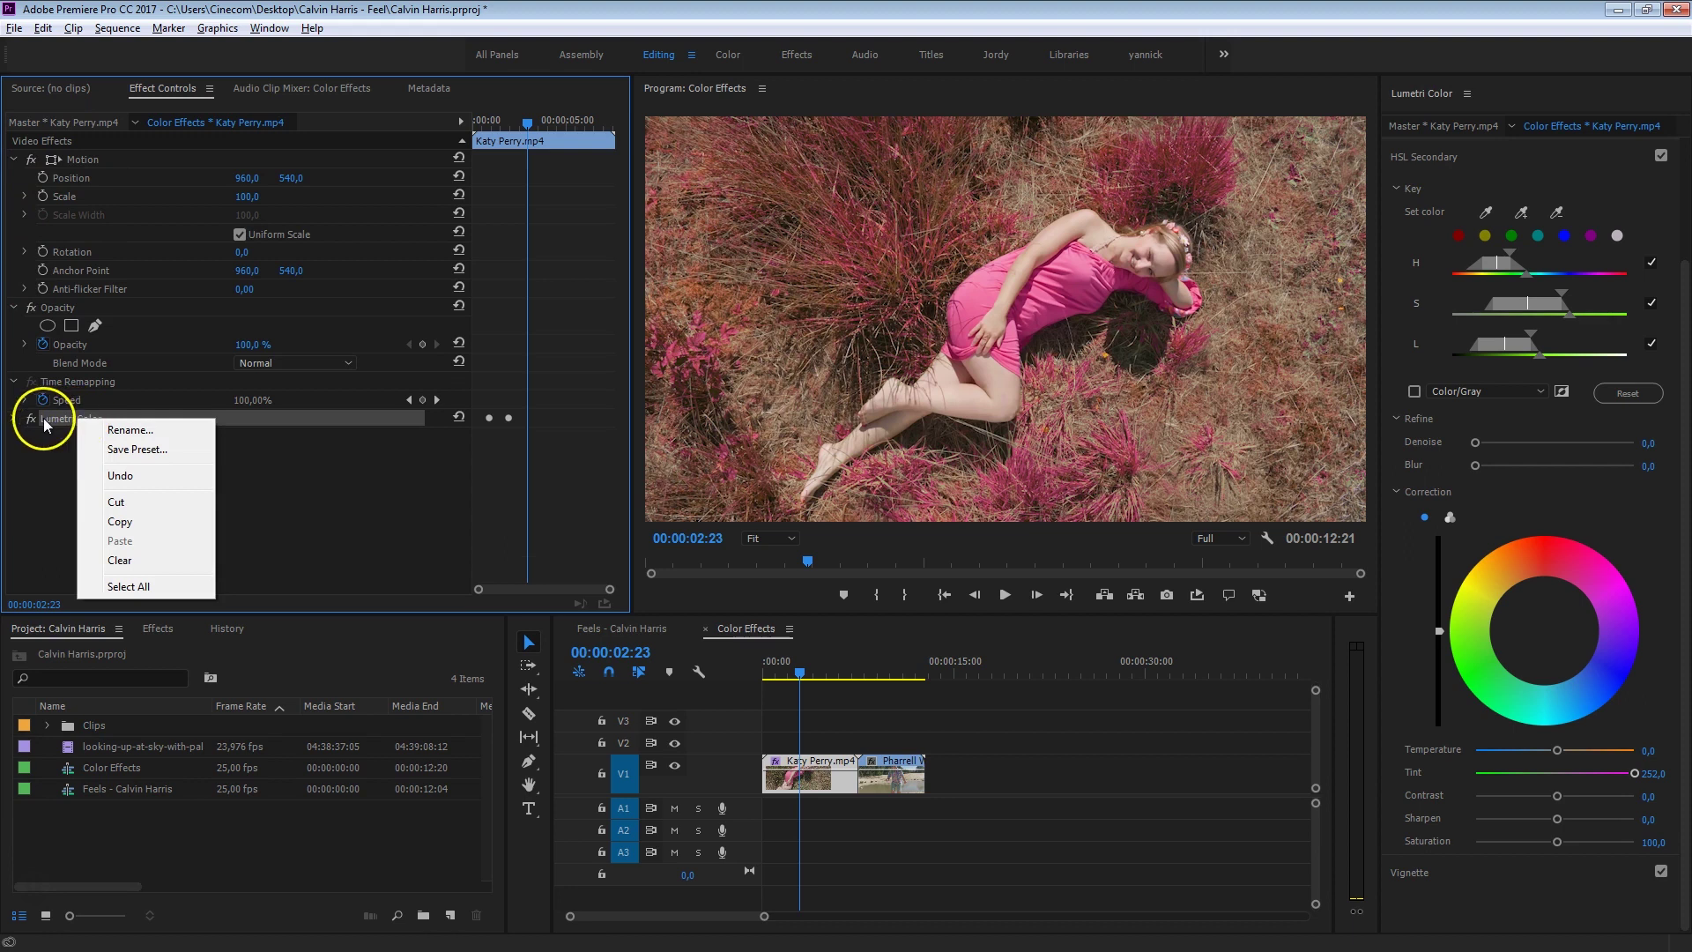
pyautogui.click(145, 430)
pyautogui.write('Grass')
pyautogui.press('Return')
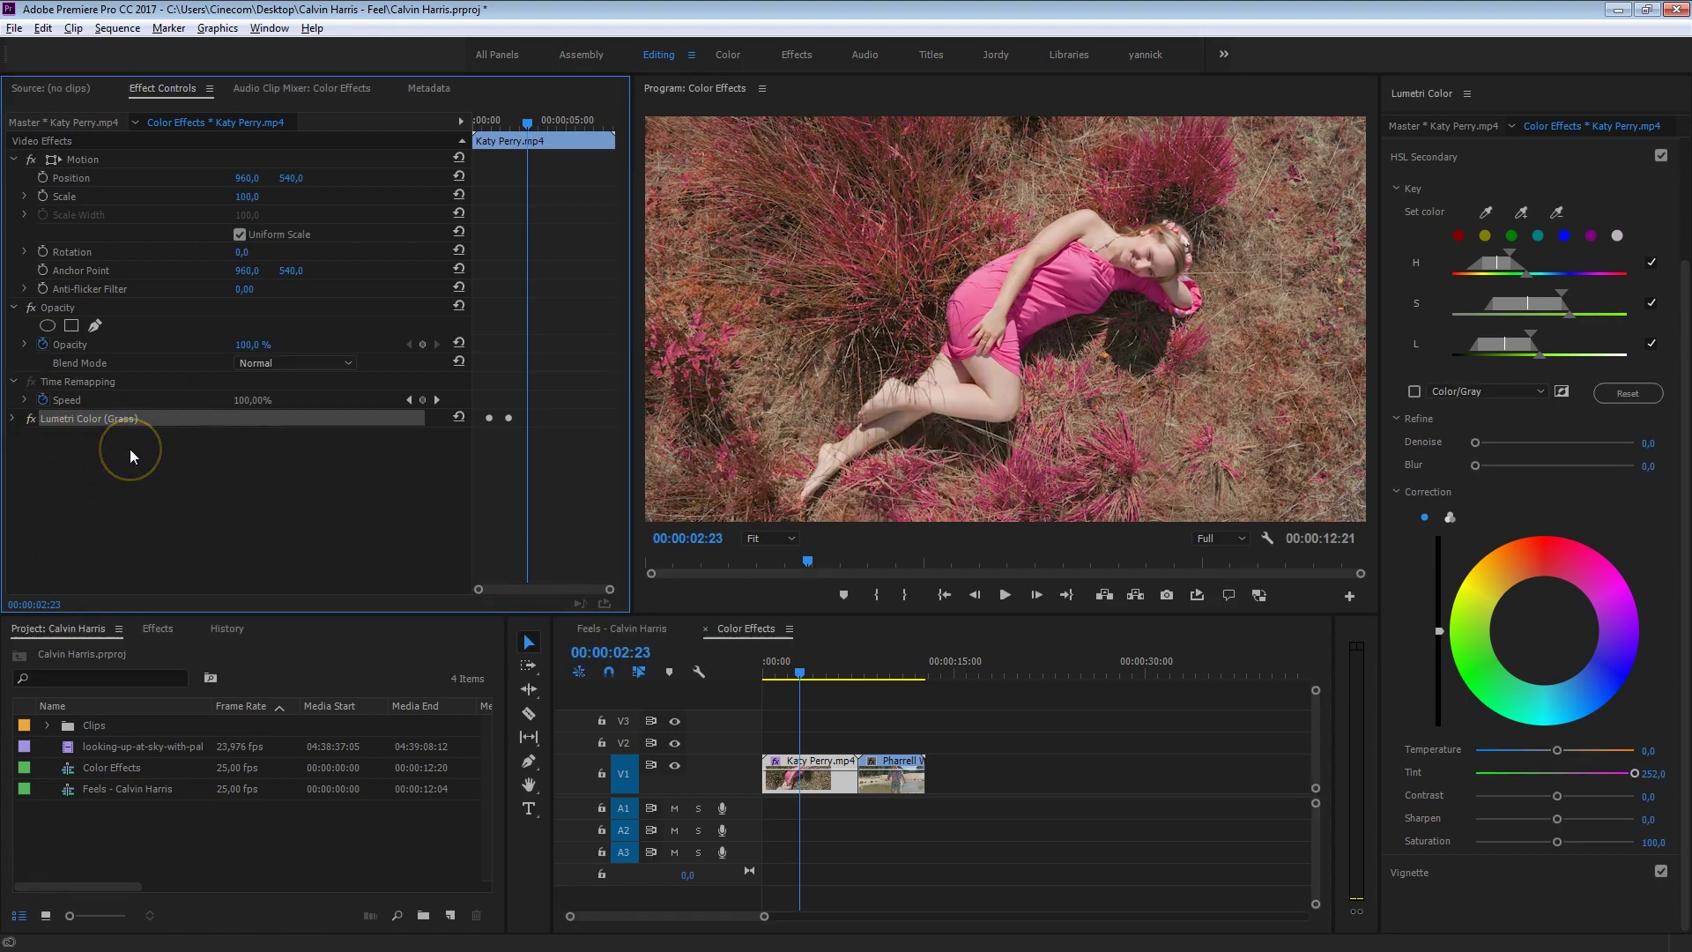
# Search the effects for "lumetri" and add a second Lumetri Color effect to the Katy Perry clip
pyautogui.click(158, 628)
pyautogui.click(125, 651)
pyautogui.write('lumetri')
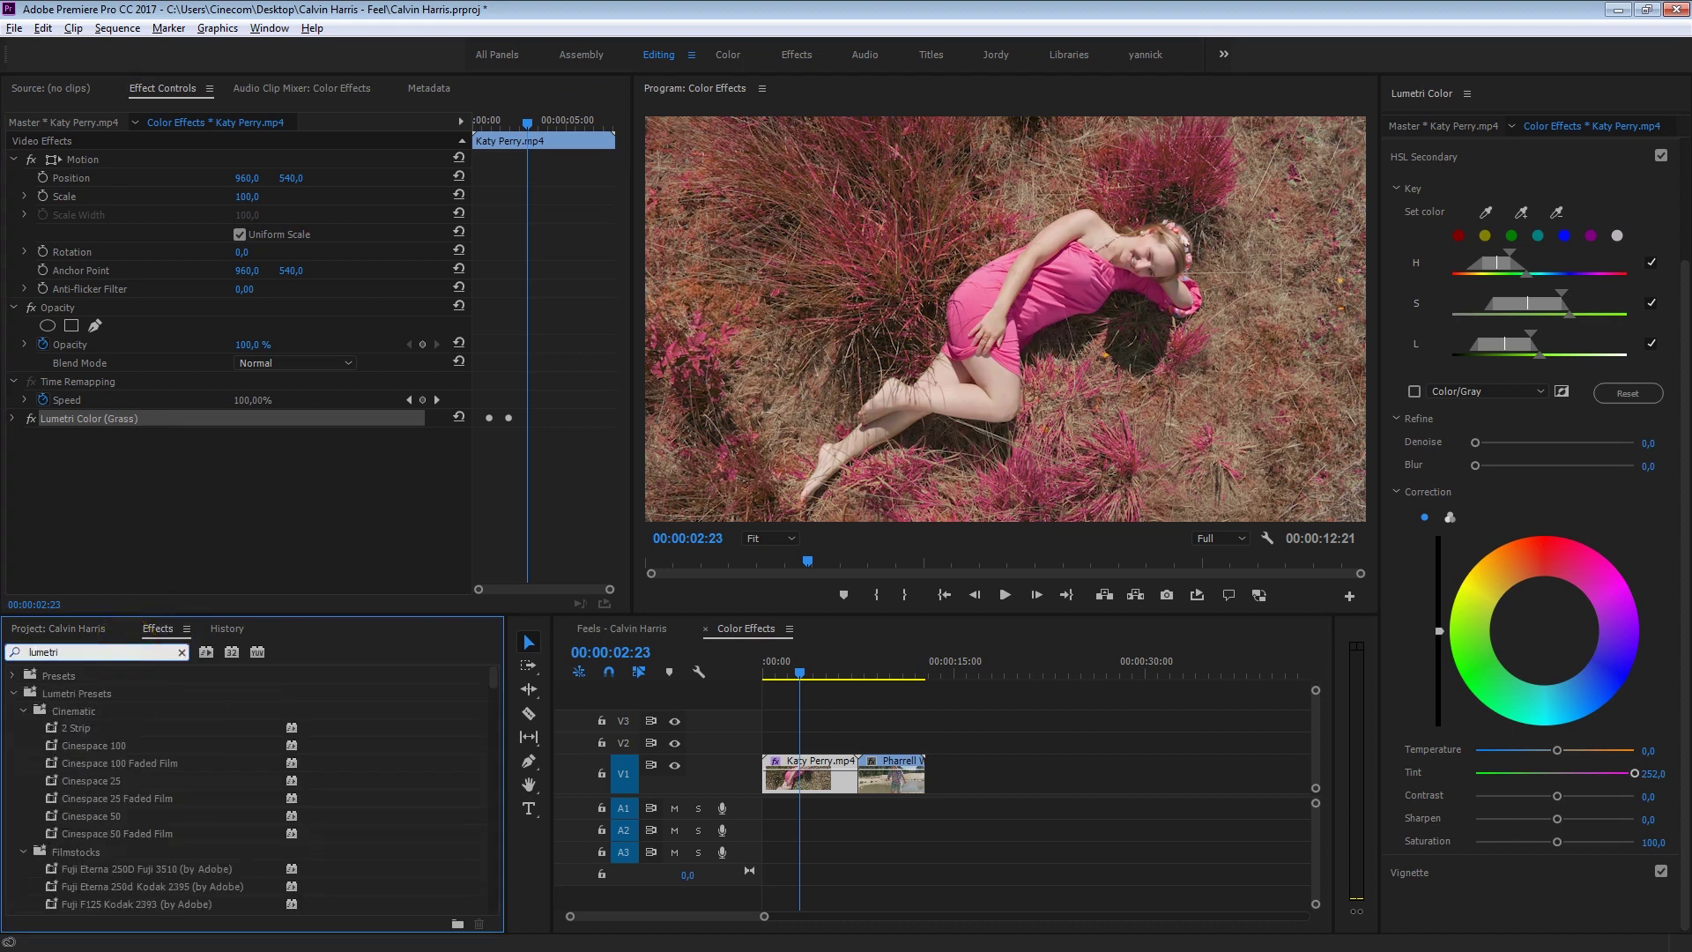
pyautogui.click(13, 694)
pyautogui.click(83, 781)
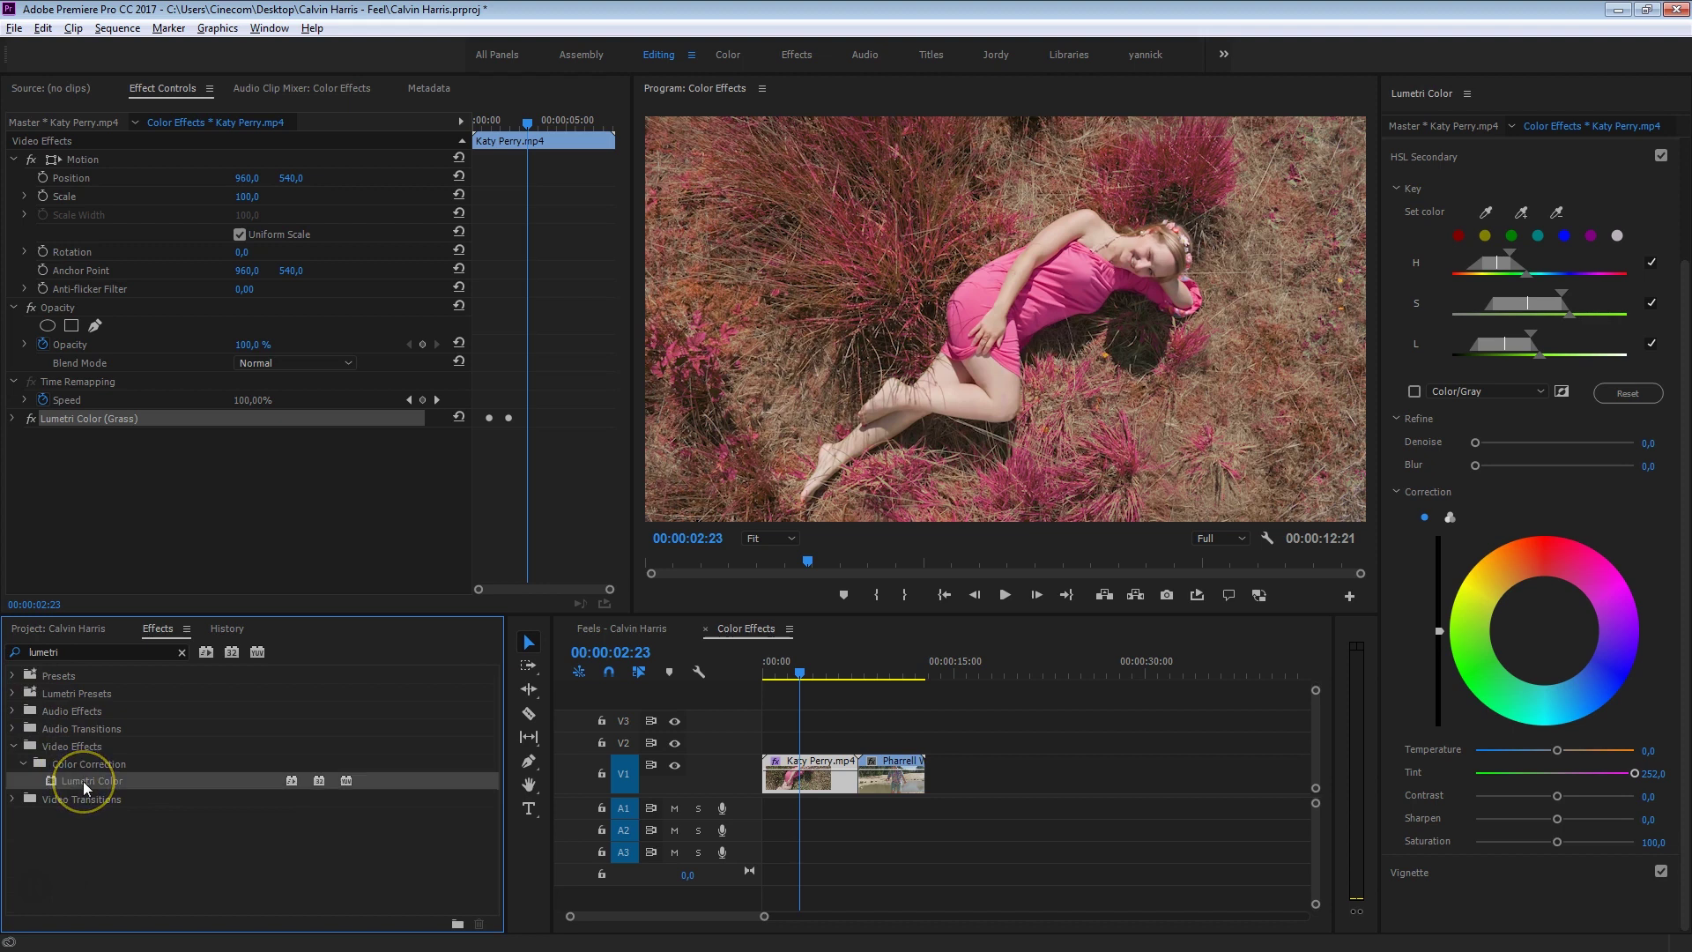
pyautogui.moveTo(82, 781); pyautogui.dragTo(127, 517)
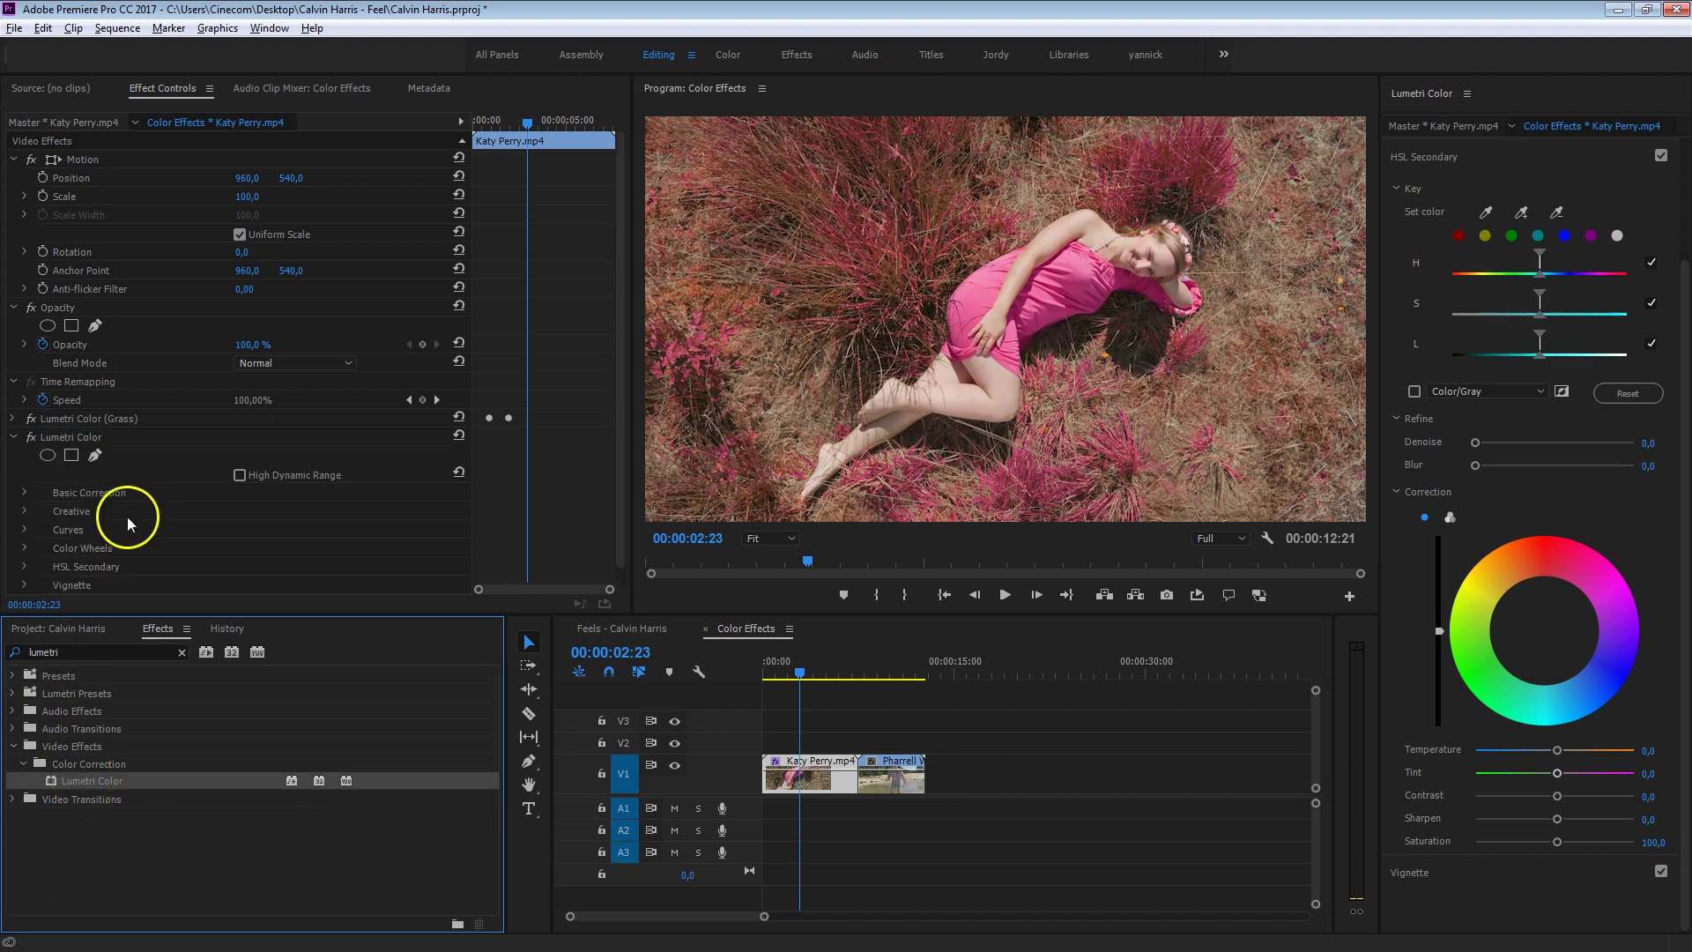
# Rename the newly added Lumetri Color effect Dress
pyautogui.click(81, 445)
pyautogui.rightClick(76, 439)
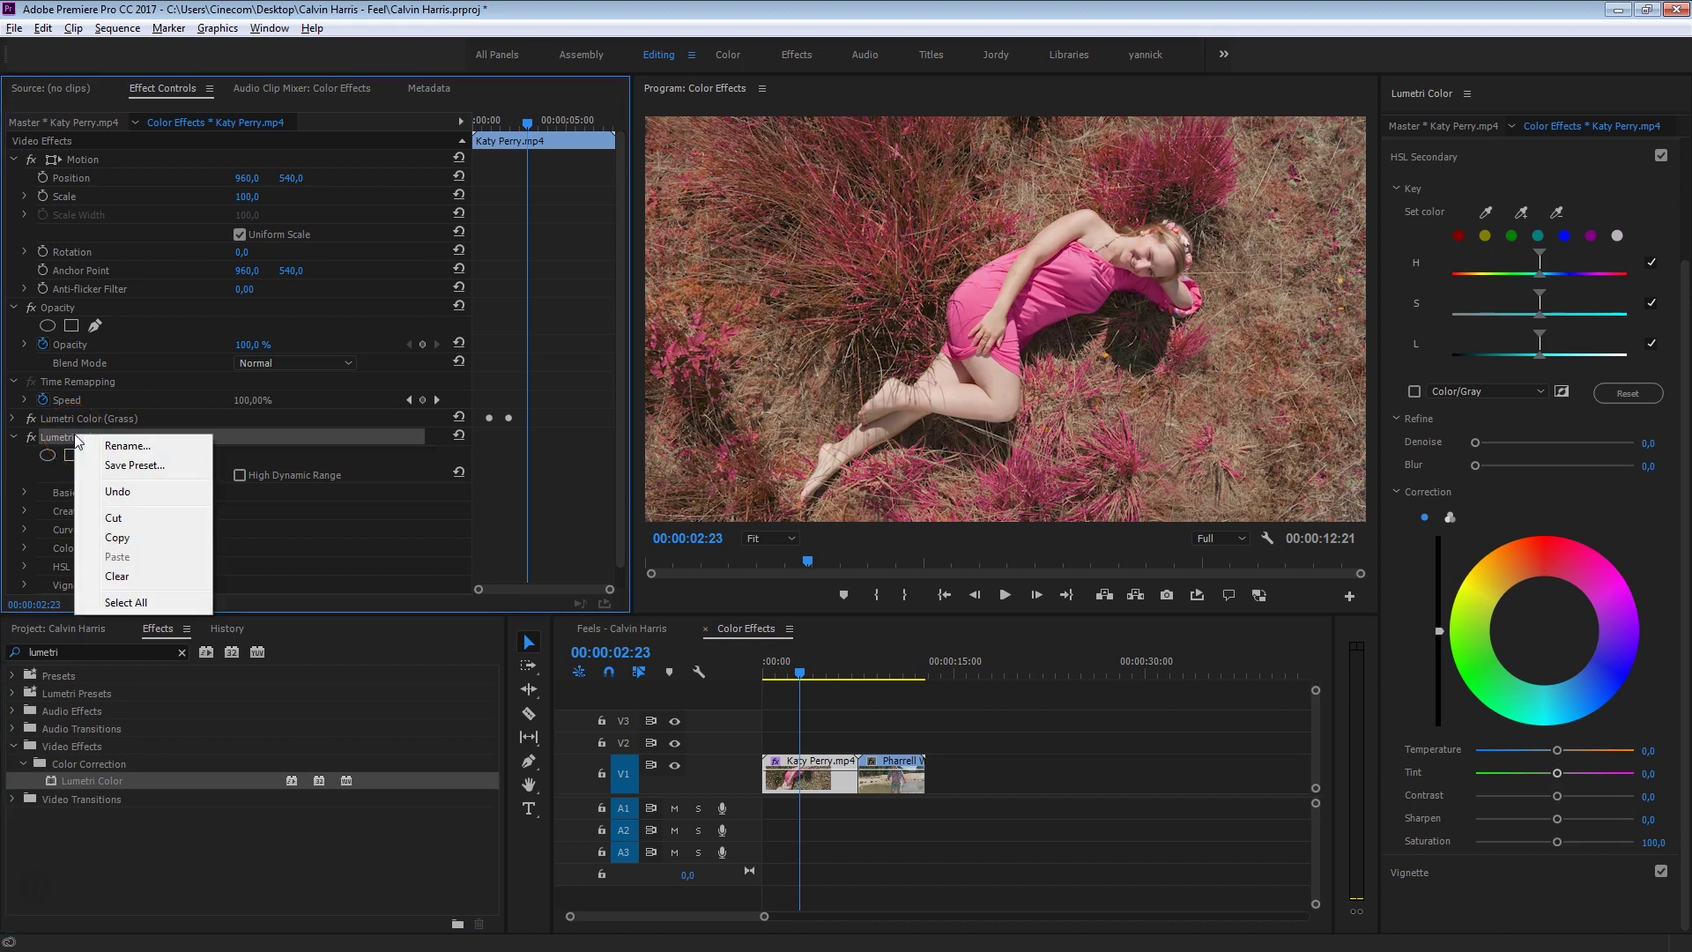
pyautogui.click(148, 443)
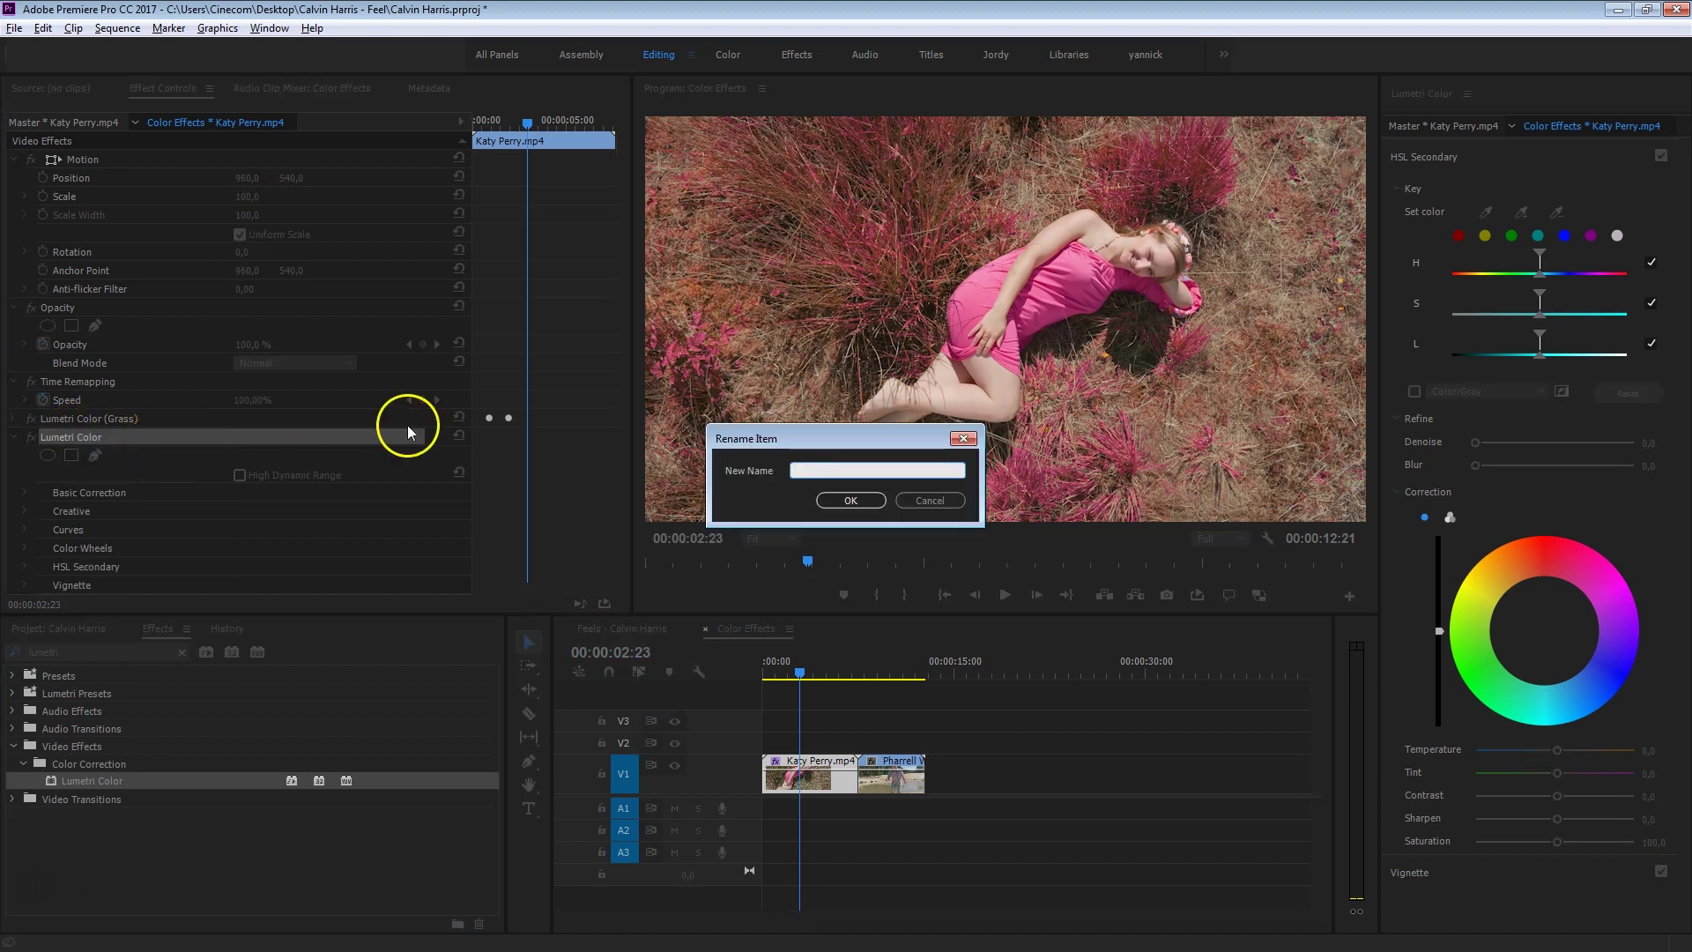
pyautogui.write('Dress')
pyautogui.press('Return')
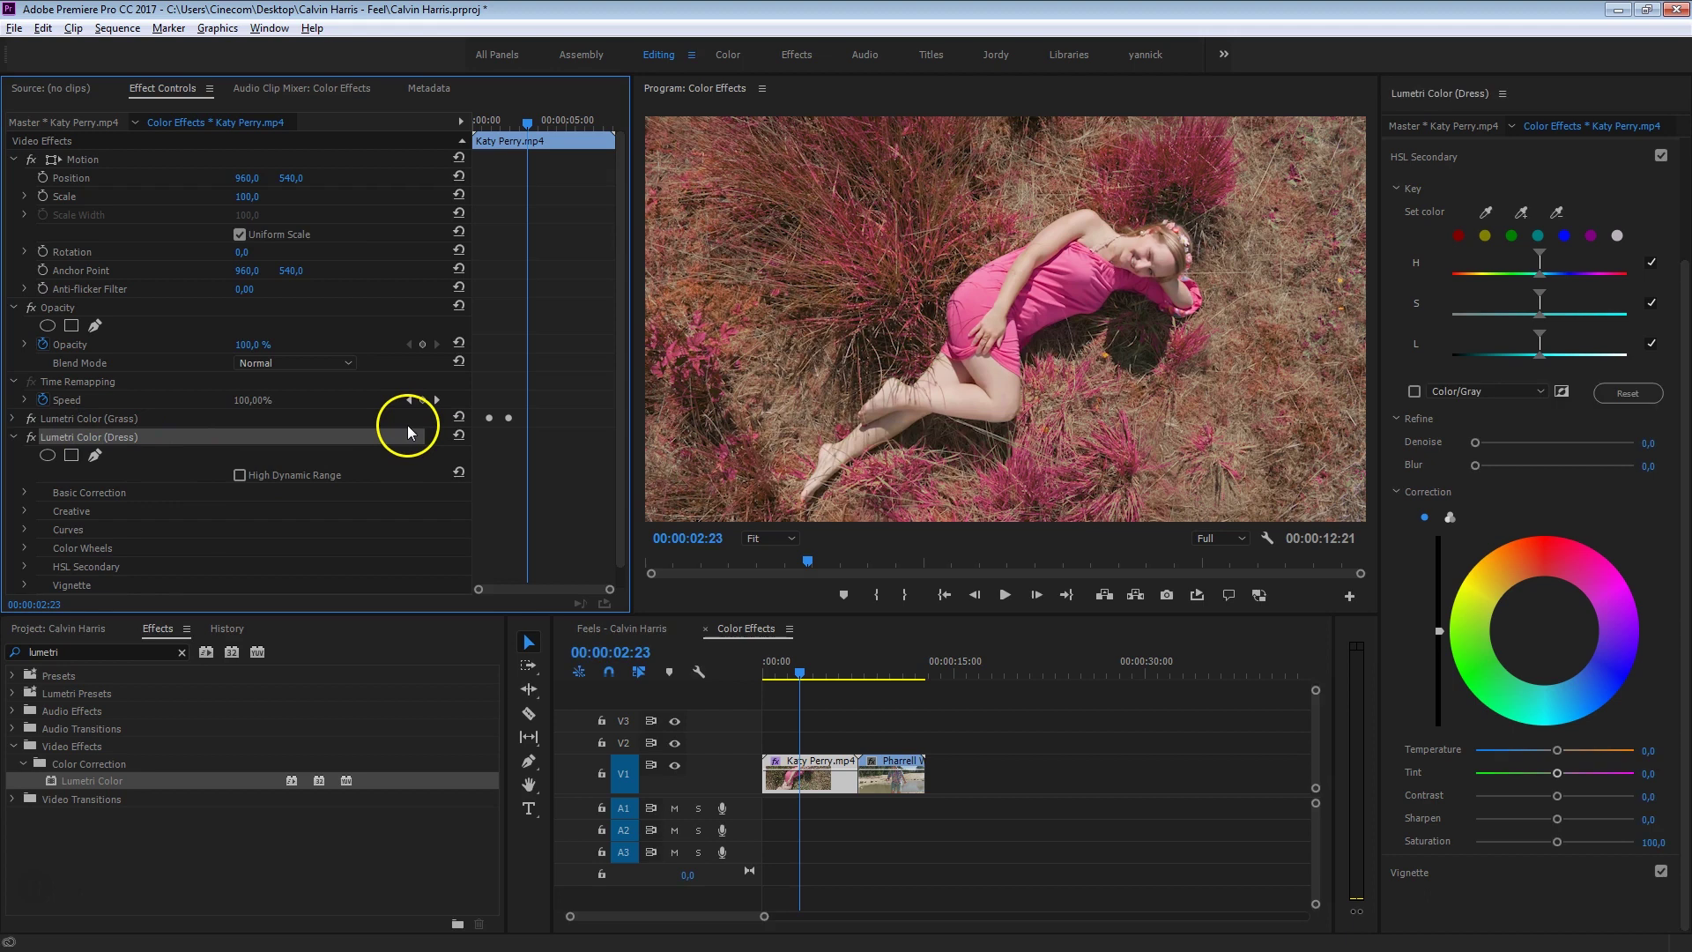
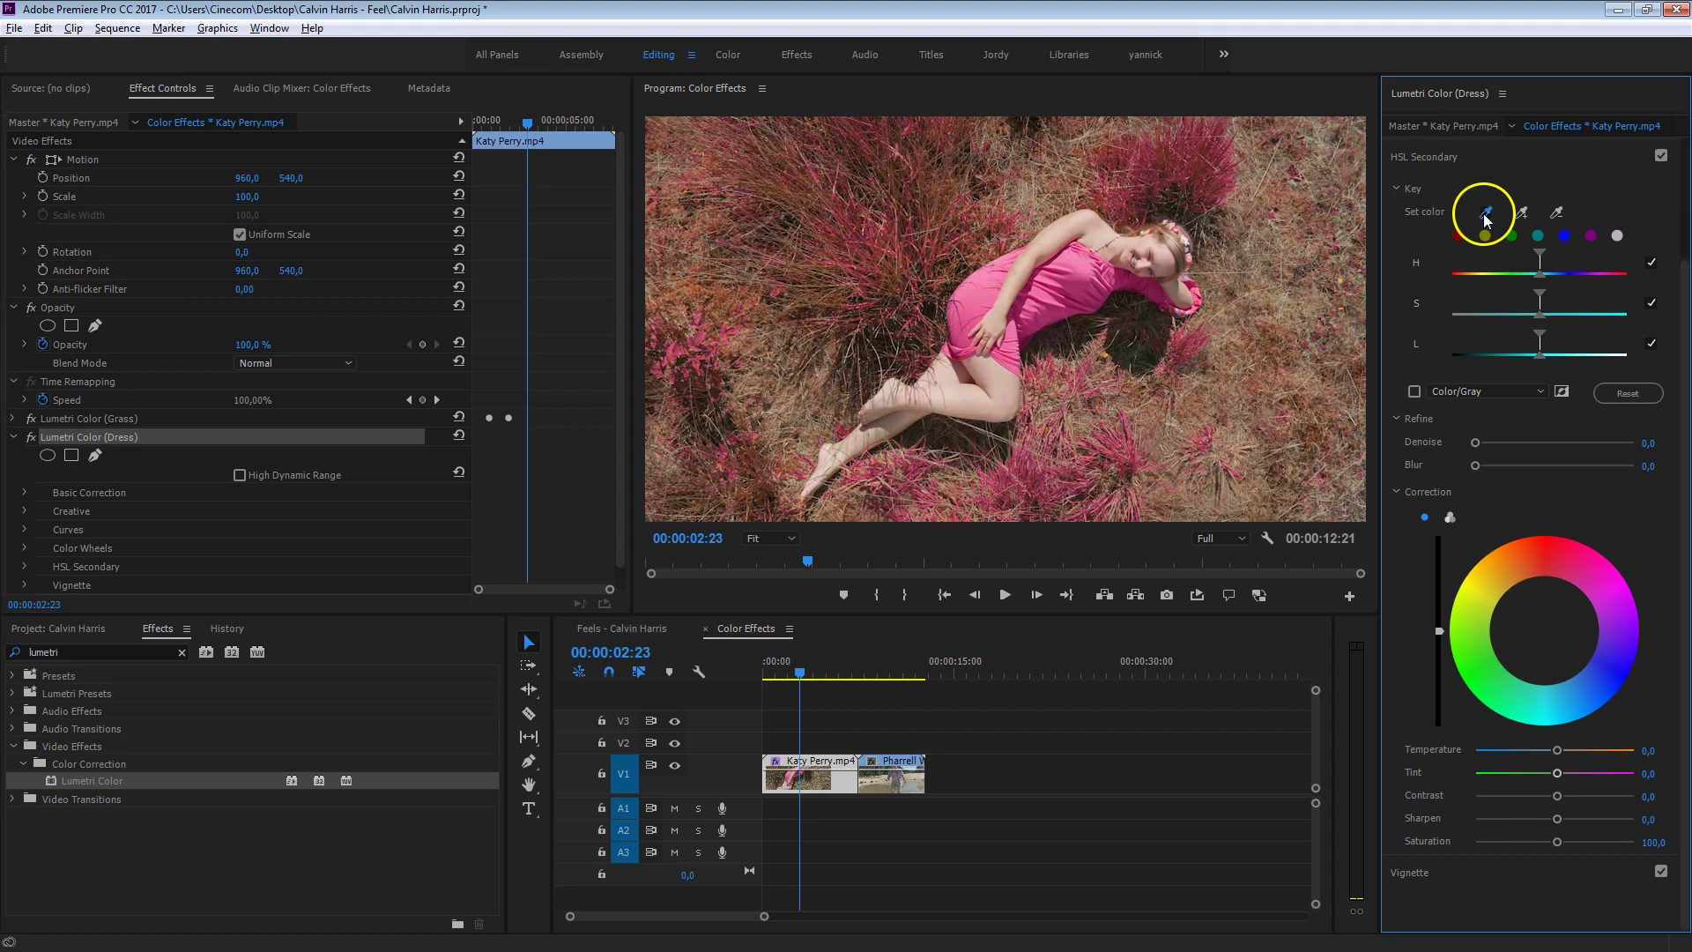
# Sample the pink dress as the HSL Secondary key color, show the Color/Gray mask, and widen the saturation range
pyautogui.click(1064, 281)
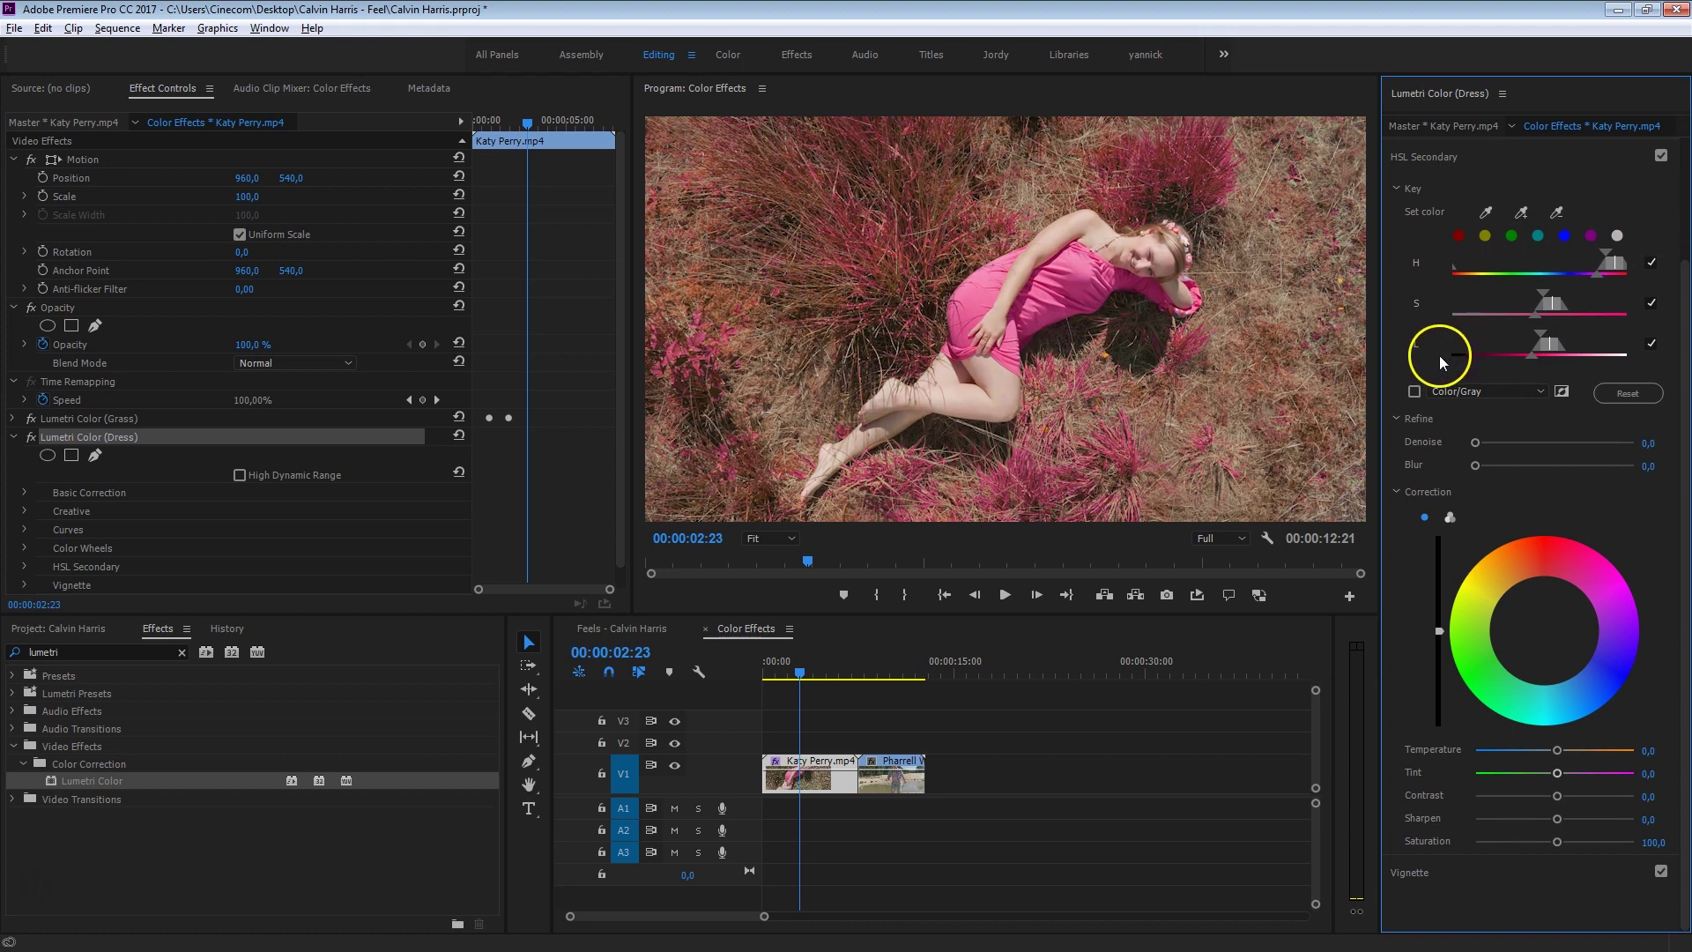
pyautogui.click(1415, 391)
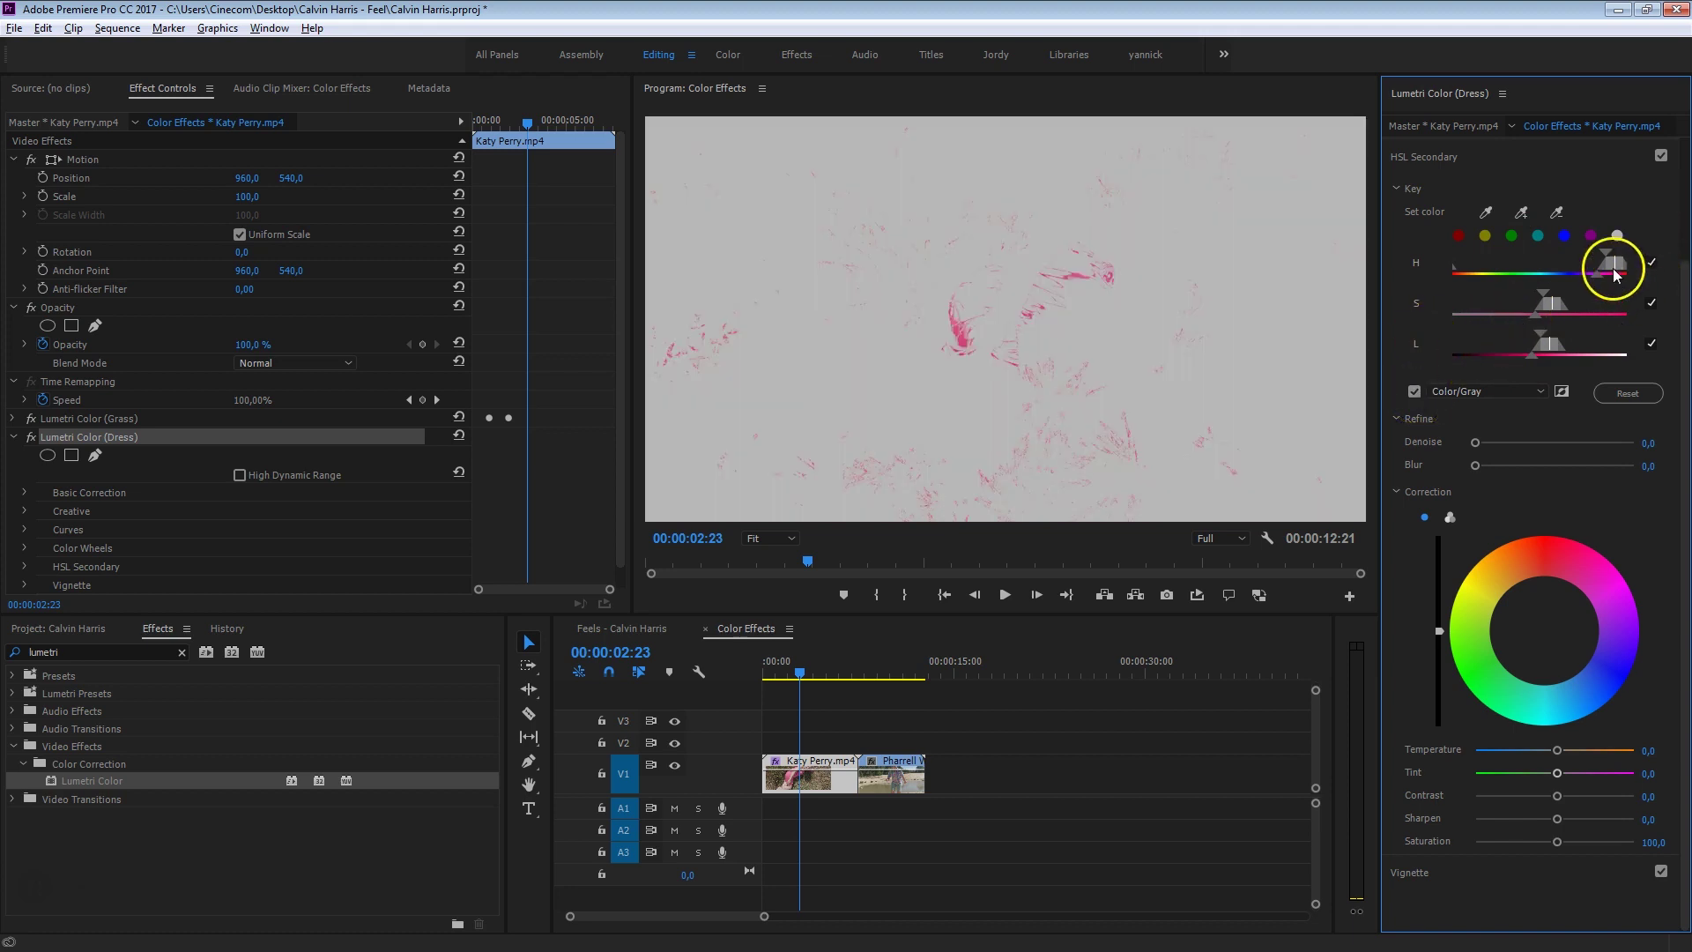
pyautogui.moveTo(1542, 291)
pyautogui.mouseDown()
pyautogui.moveTo(1502, 291)
pyautogui.moveTo(1549, 307)
pyautogui.mouseUp()
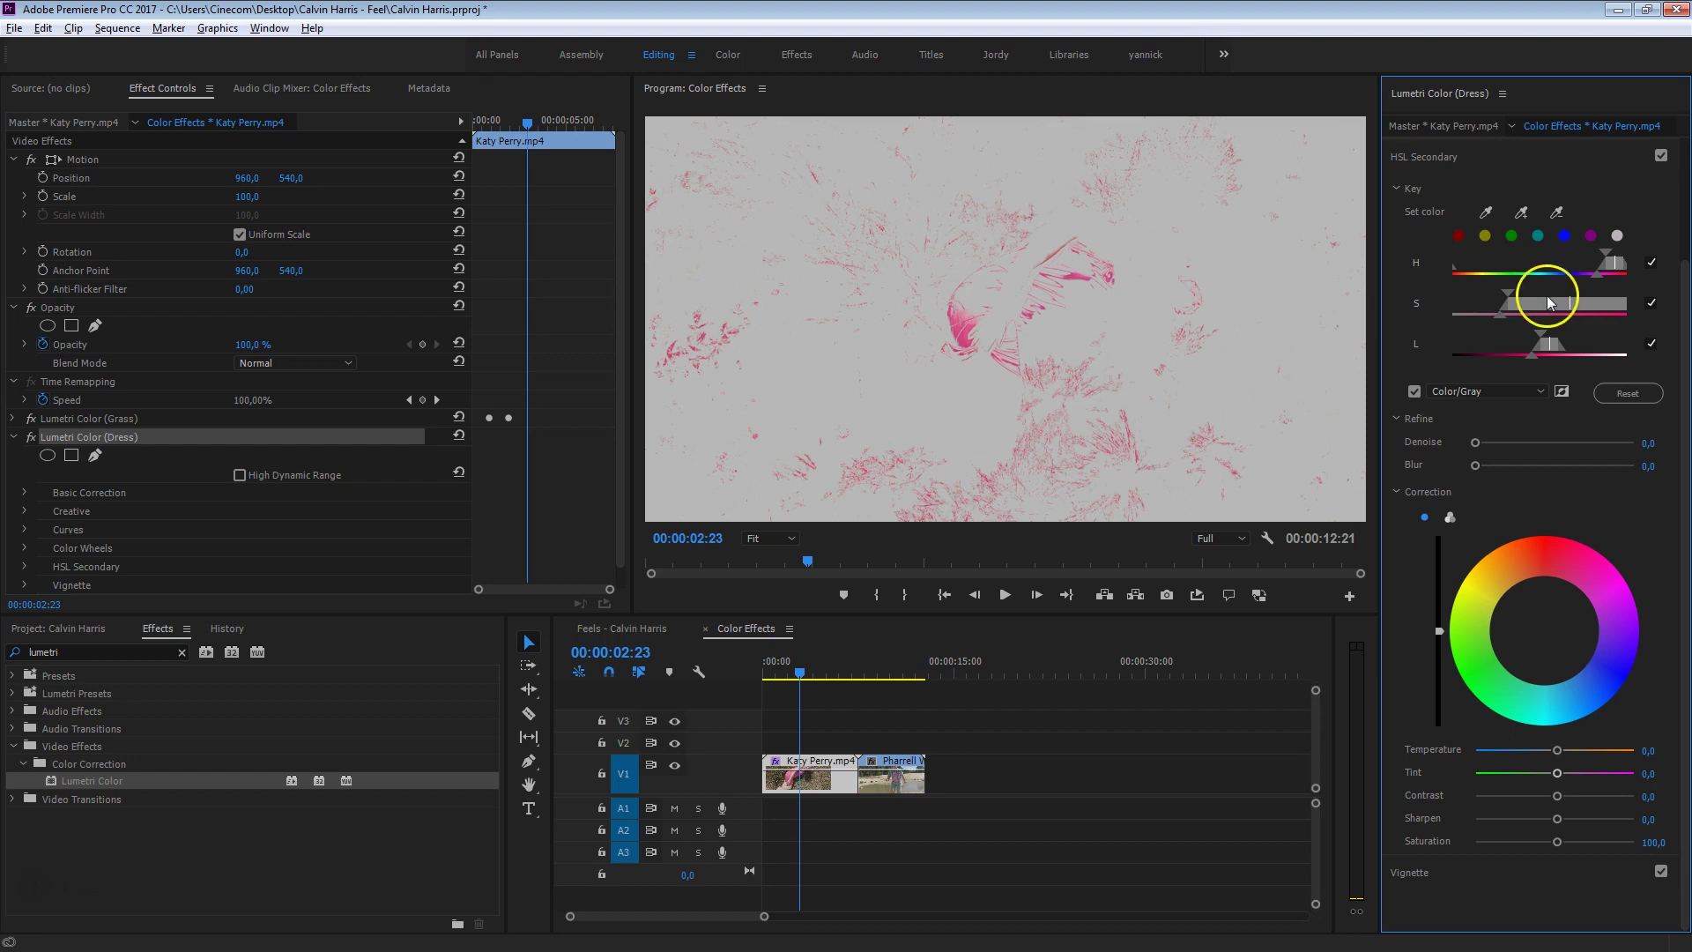
# Reorder the effects so Lumetri Color (Dress) sits above Lumetri Color (Grass), and collapse both
pyautogui.click(69, 433)
pyautogui.click(70, 419)
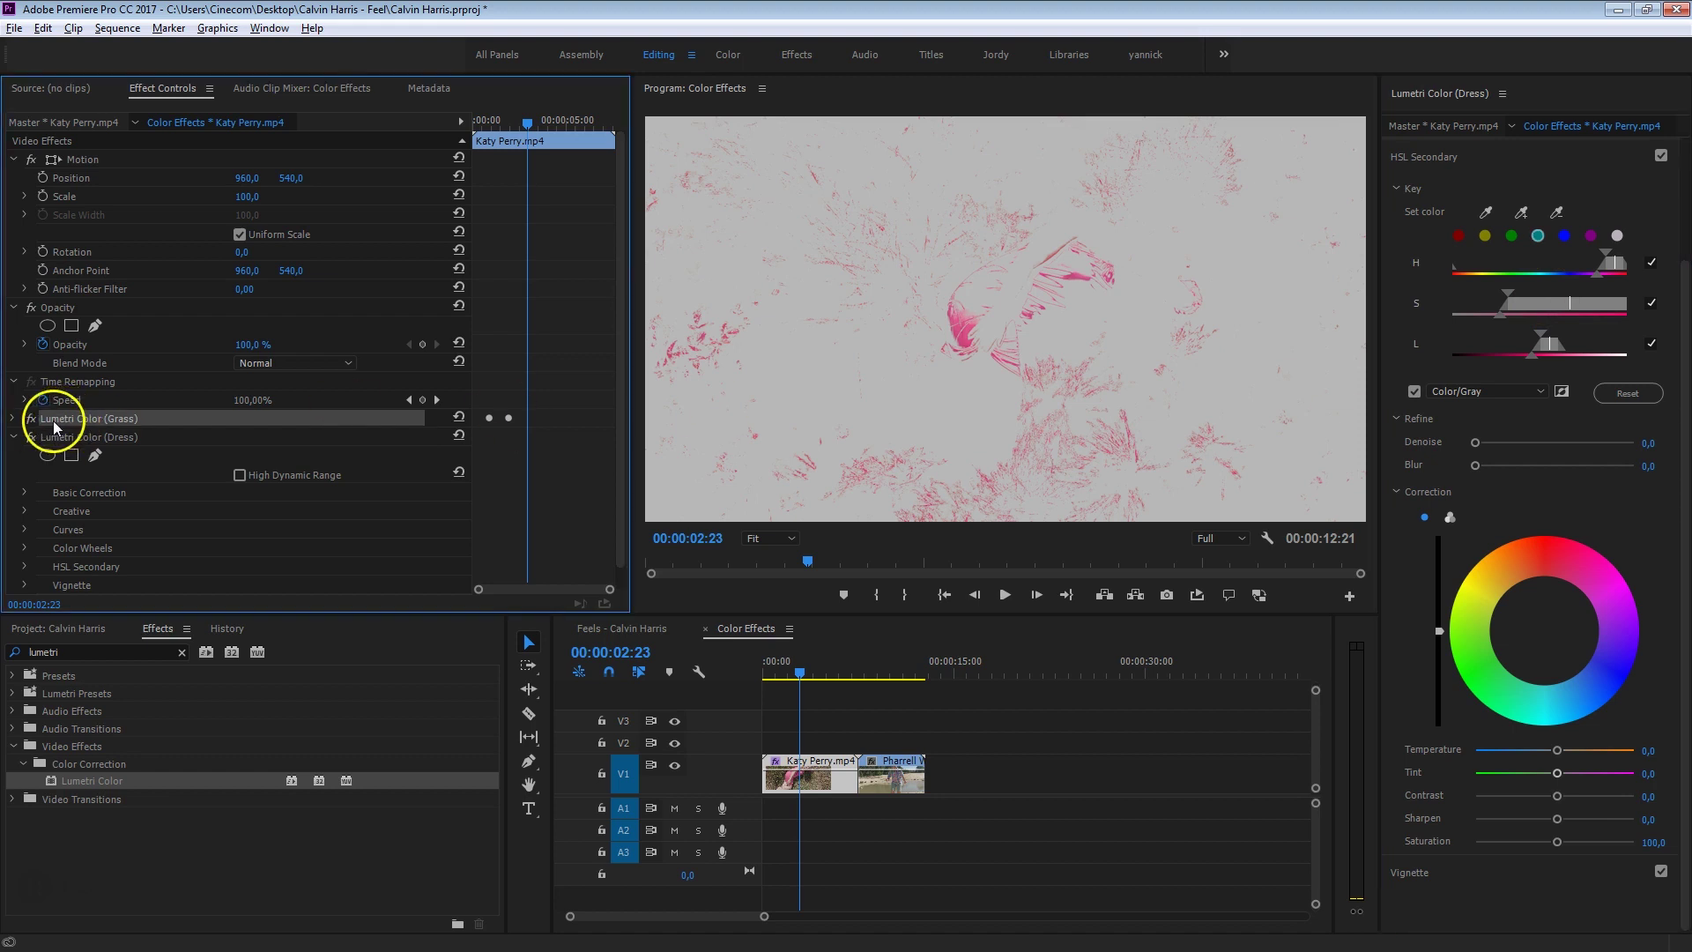
pyautogui.click(107, 441)
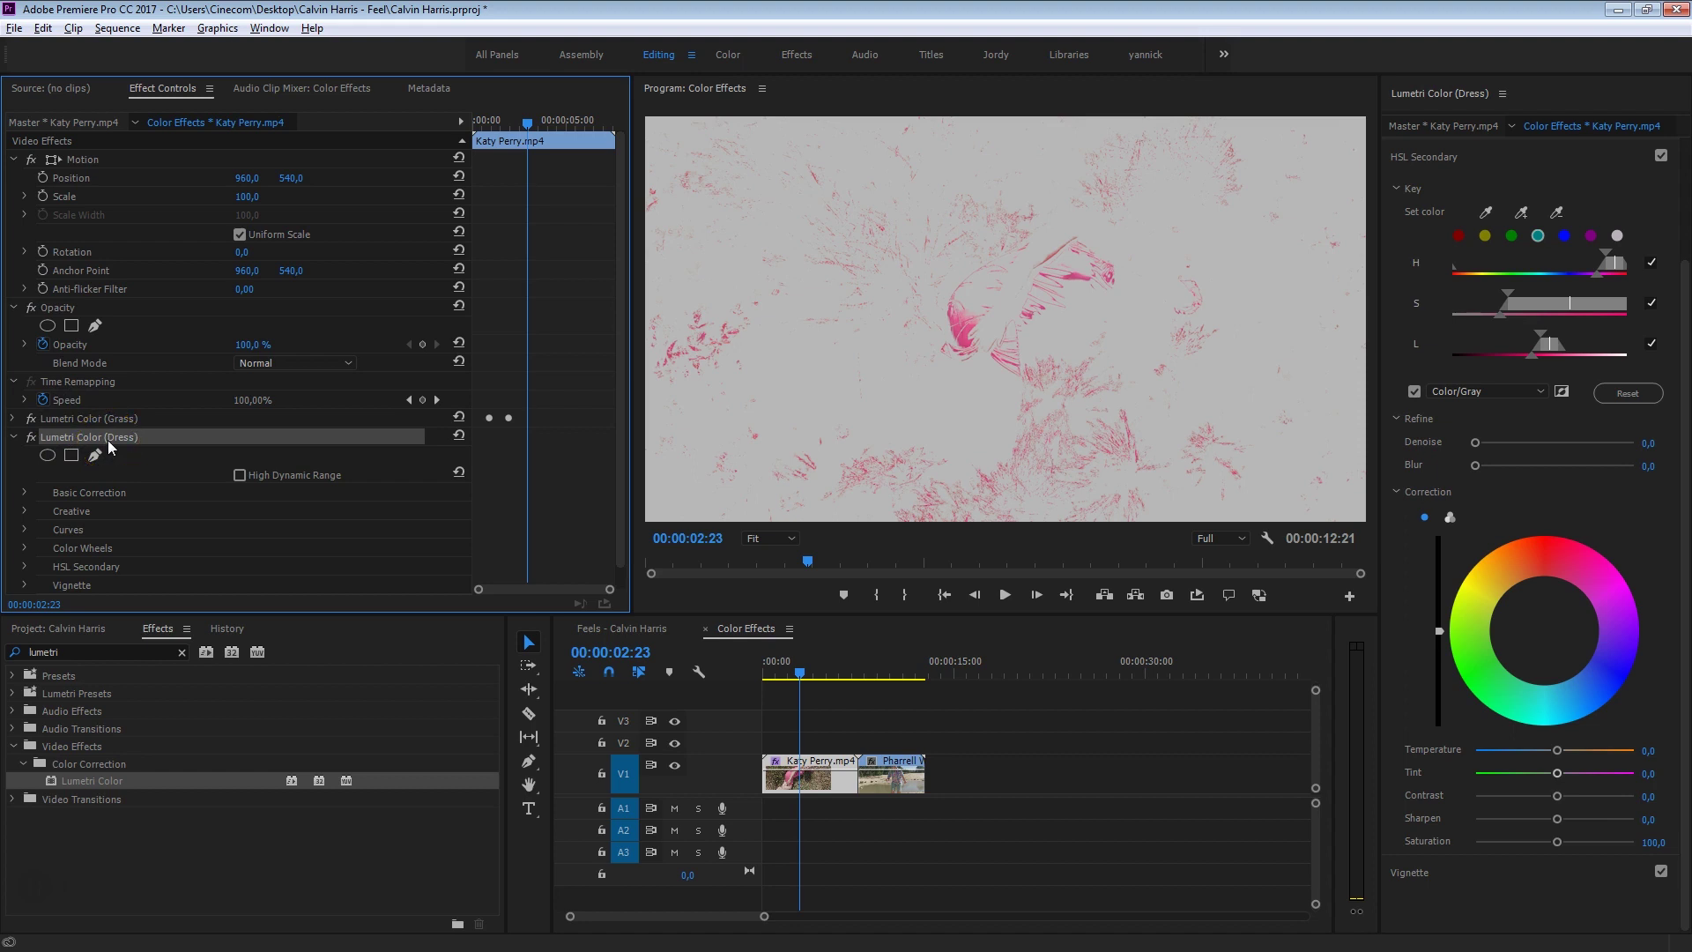
pyautogui.click(51, 438)
pyautogui.moveTo(98, 440); pyautogui.dragTo(83, 414)
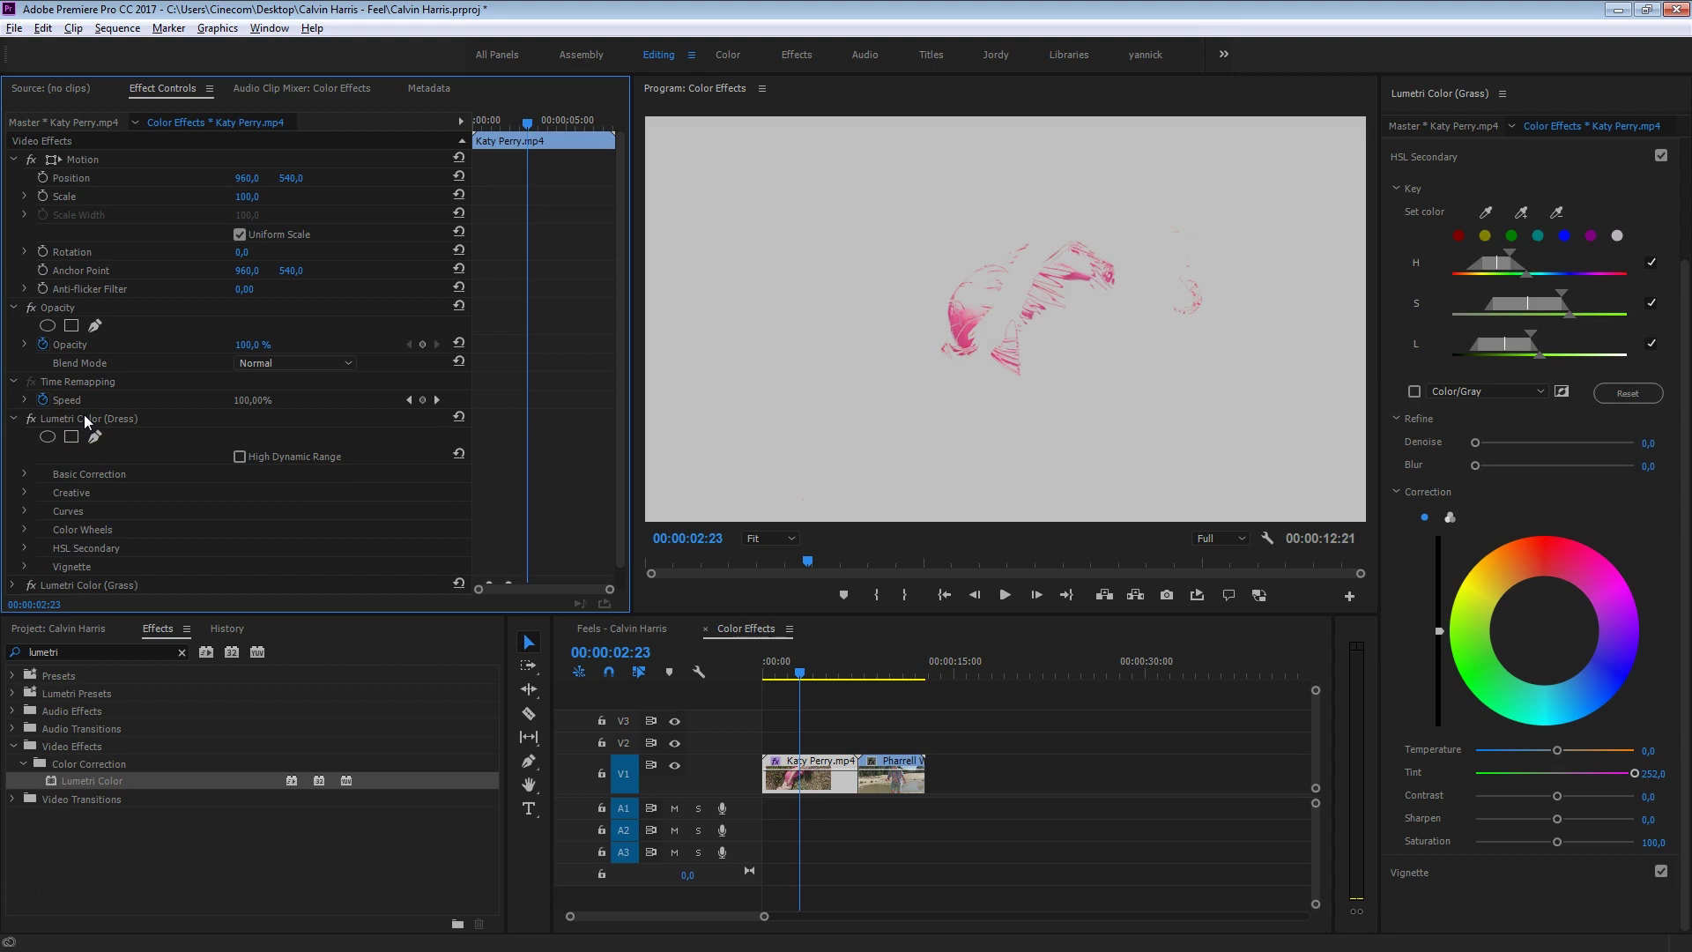
pyautogui.click(97, 406)
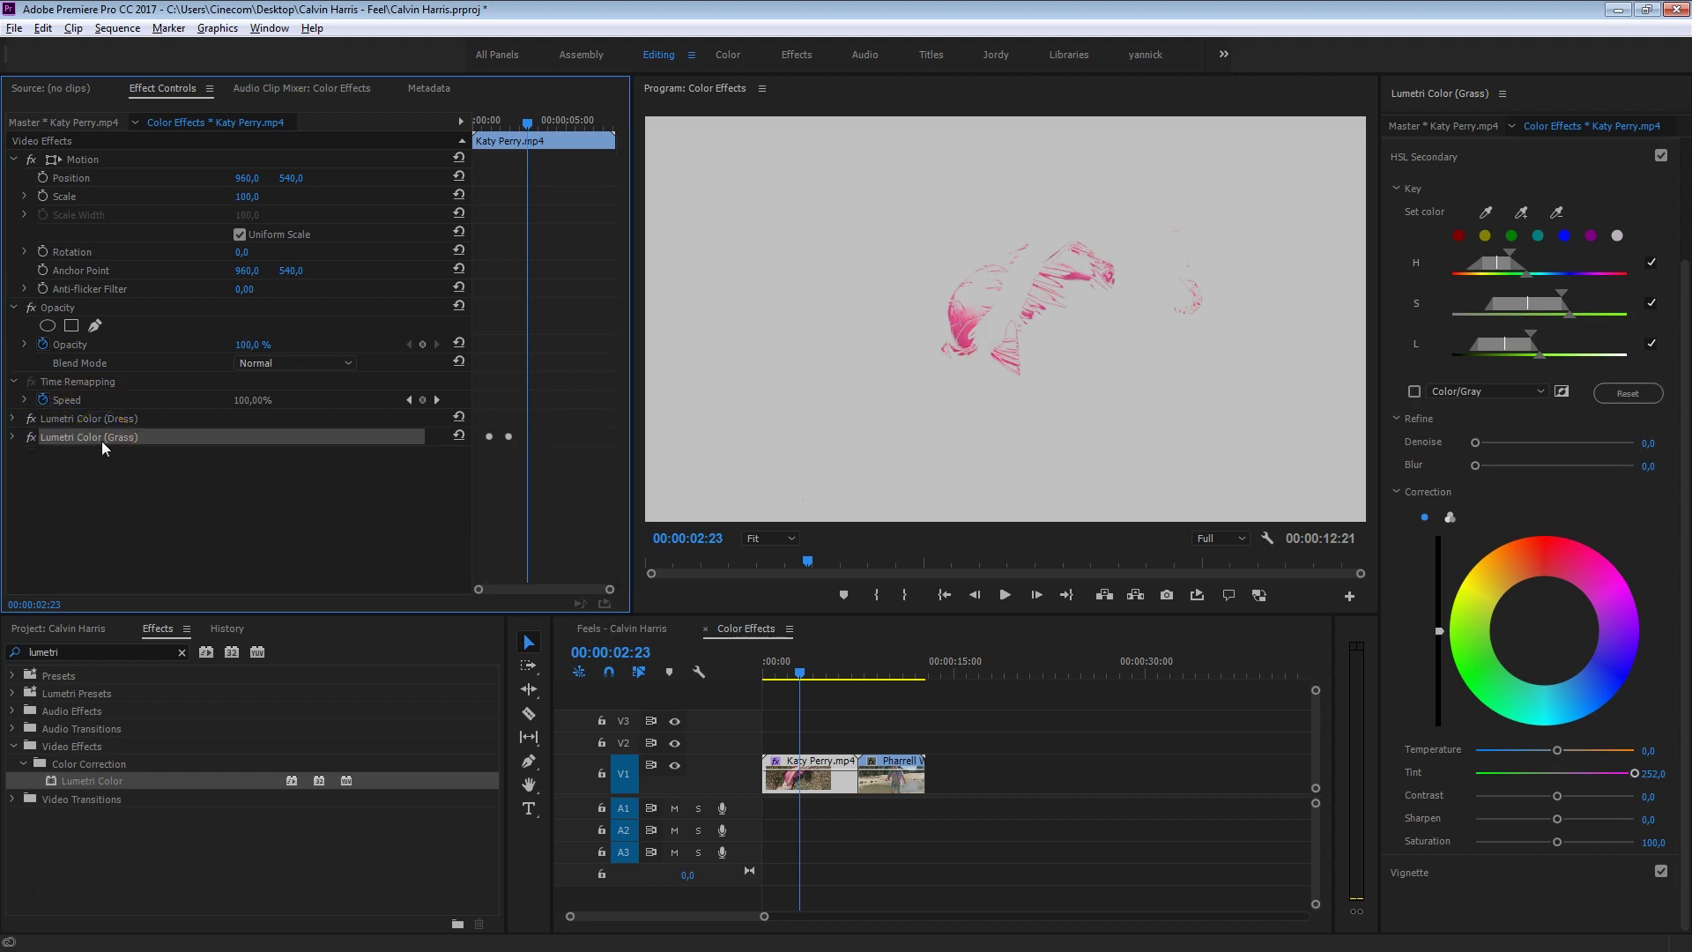
pyautogui.click(109, 495)
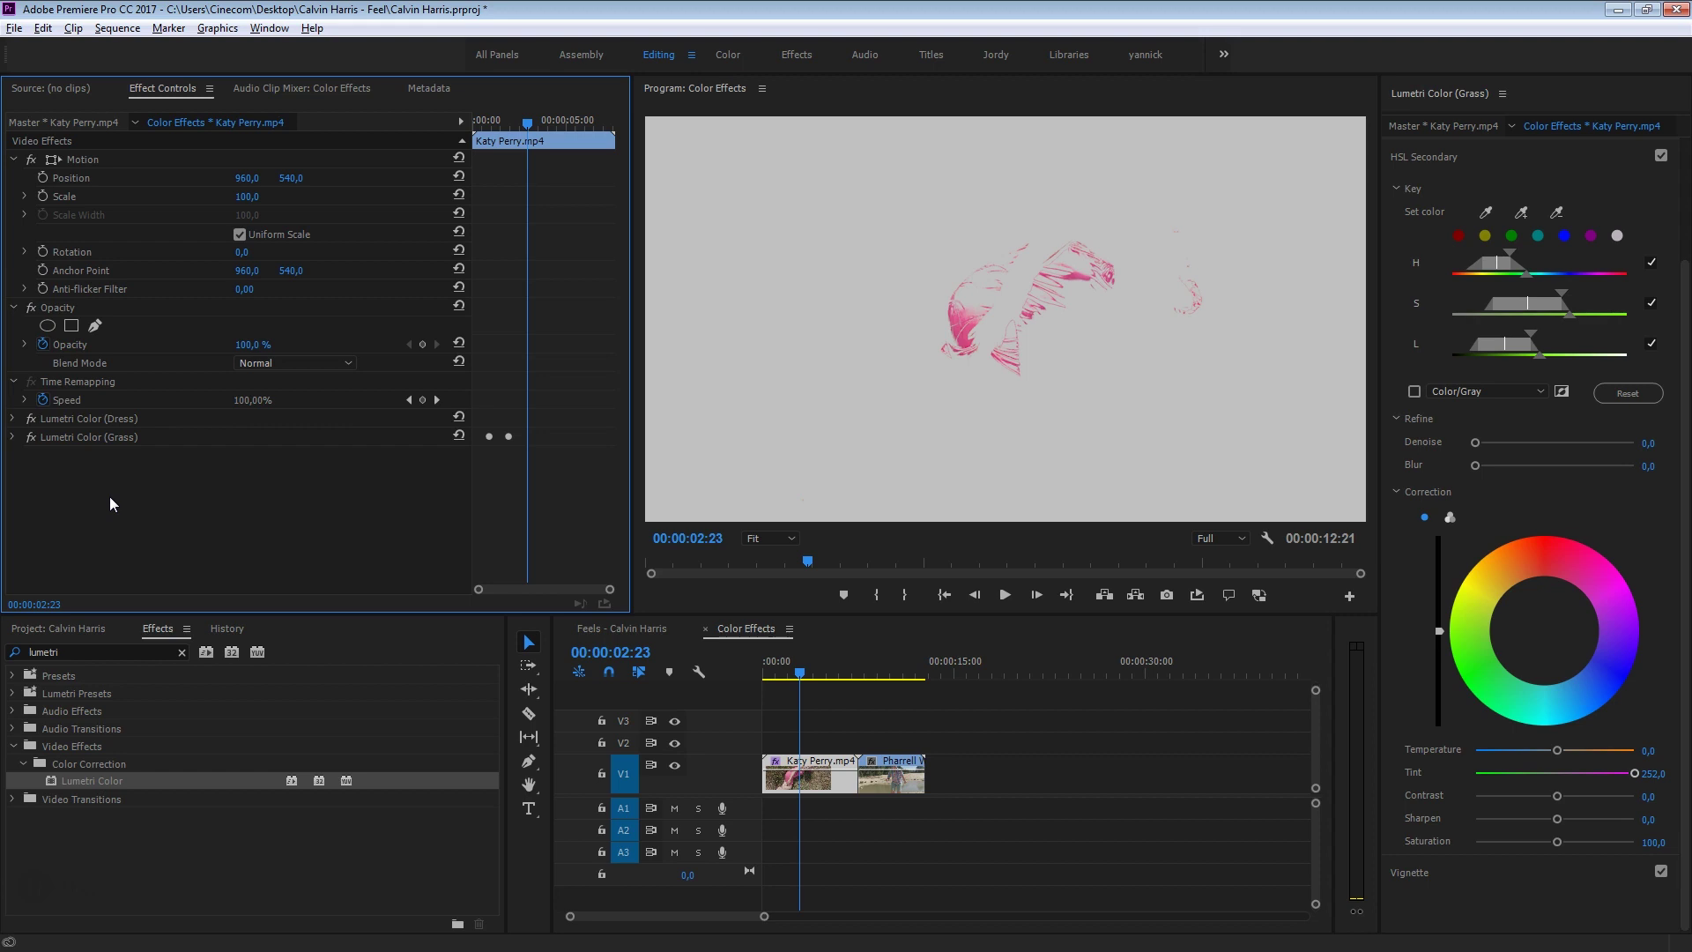
# In Lumetri Color (Dress), expand the HSL Secondary key settings and widen the luminance range to cover the whole dress
pyautogui.click(71, 421)
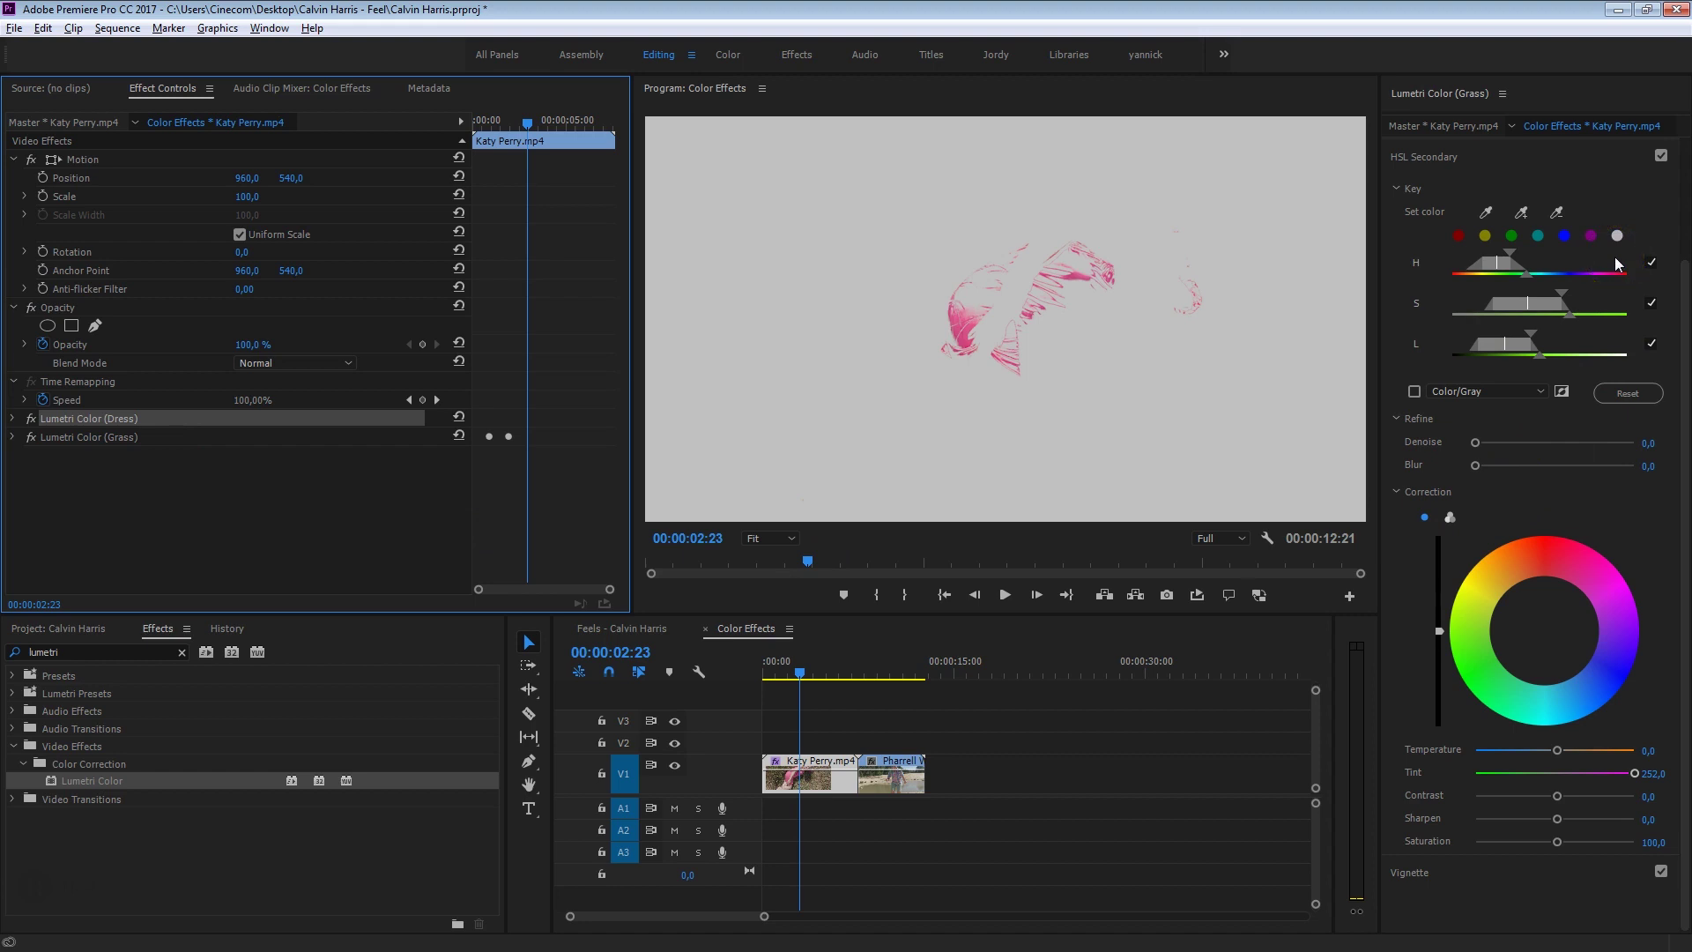
pyautogui.click(13, 418)
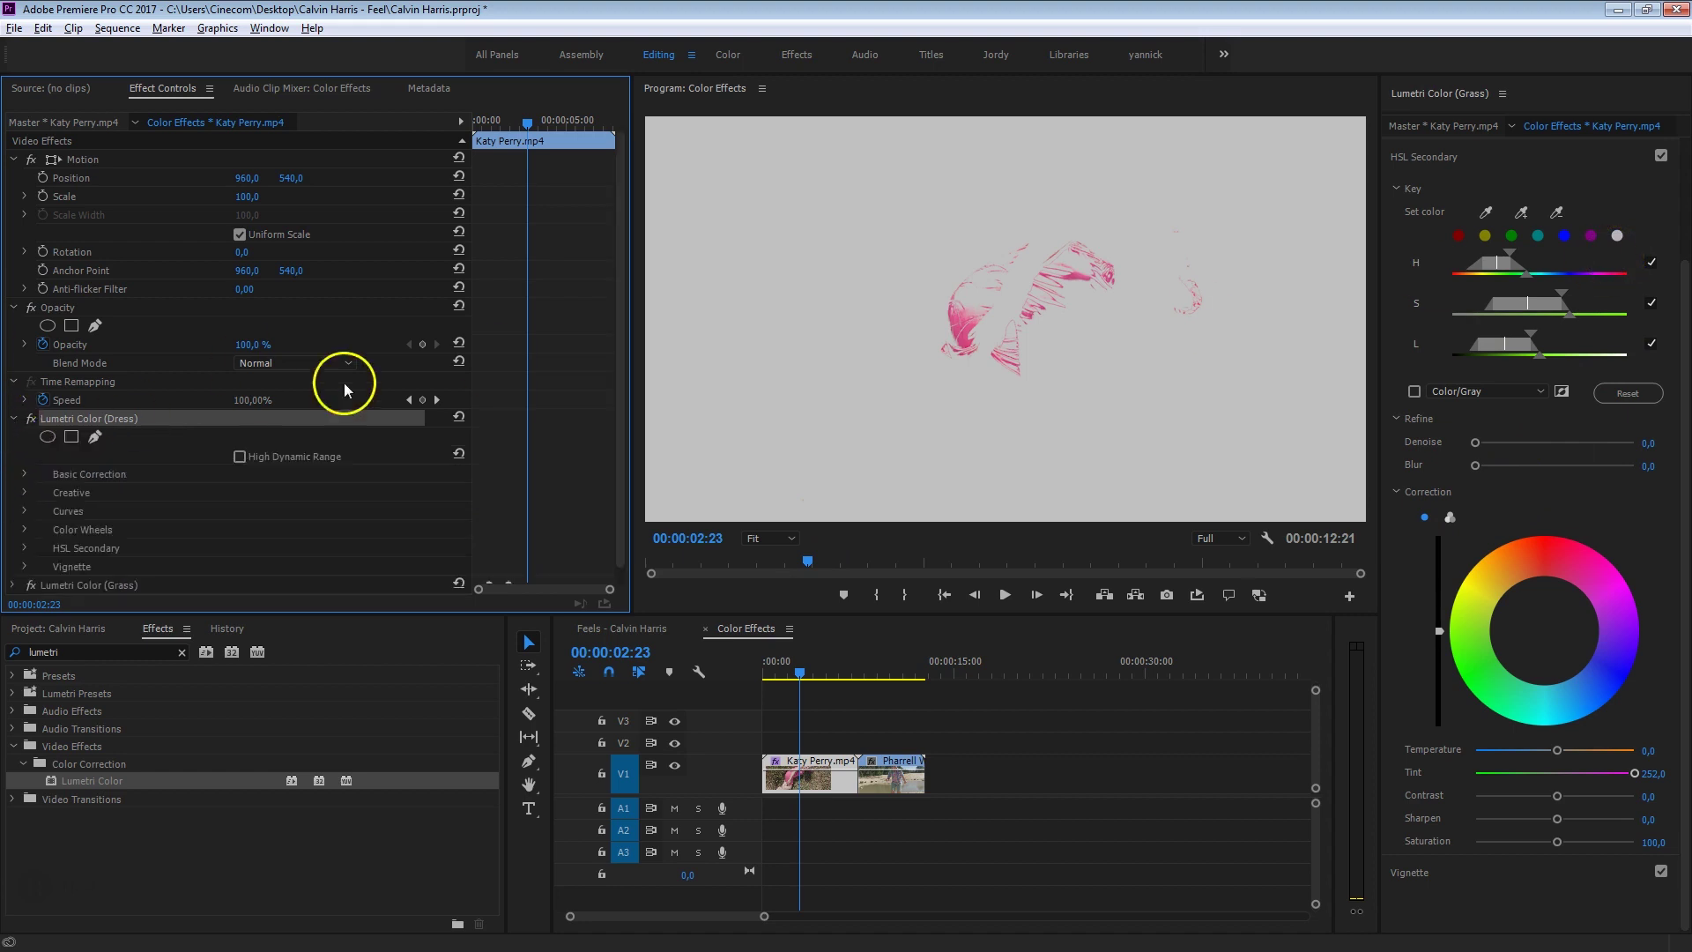
pyautogui.click(24, 550)
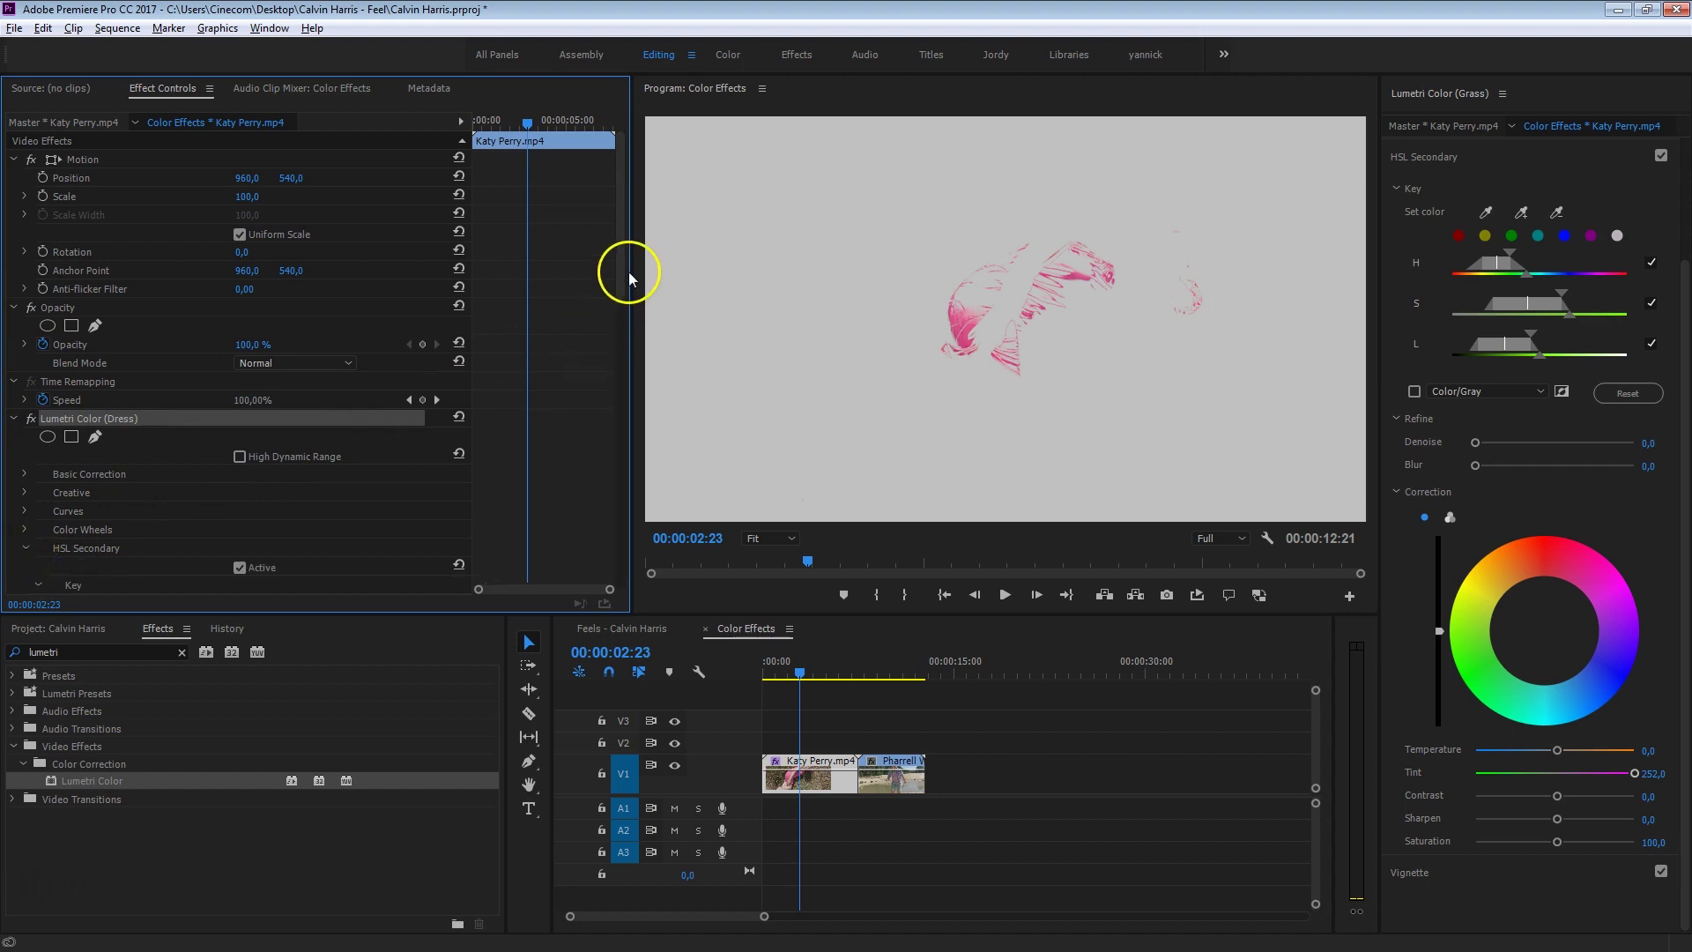
pyautogui.scroll(-8, 617, 317)
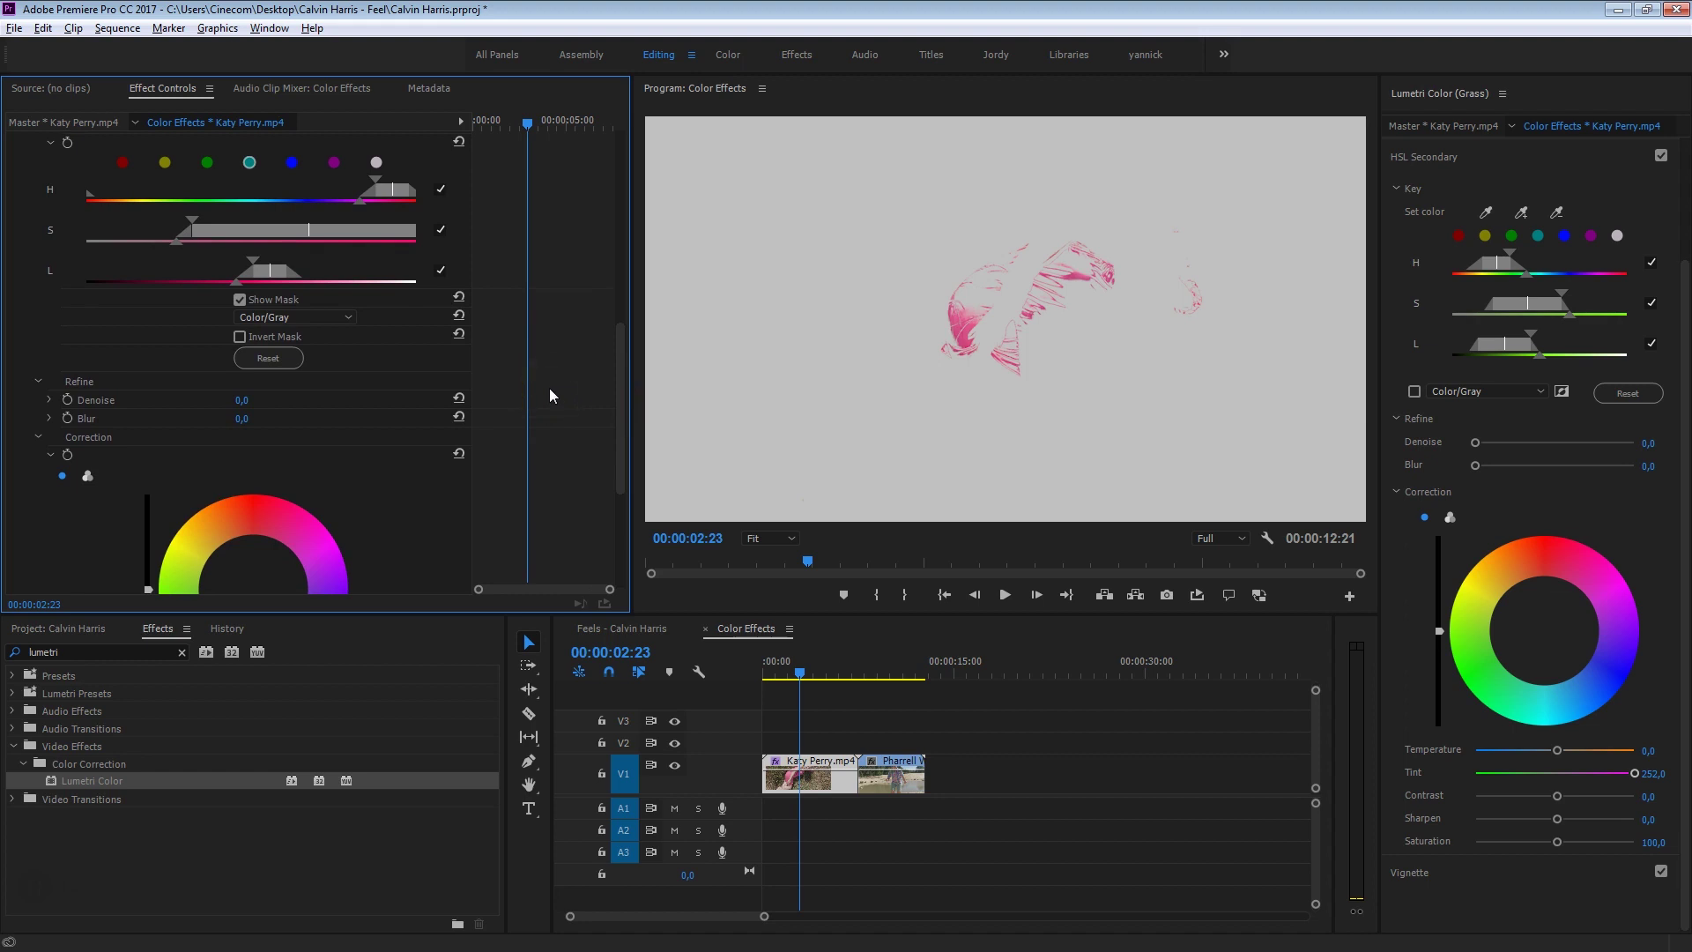
pyautogui.moveTo(632, 328); pyautogui.dragTo(656, 331)
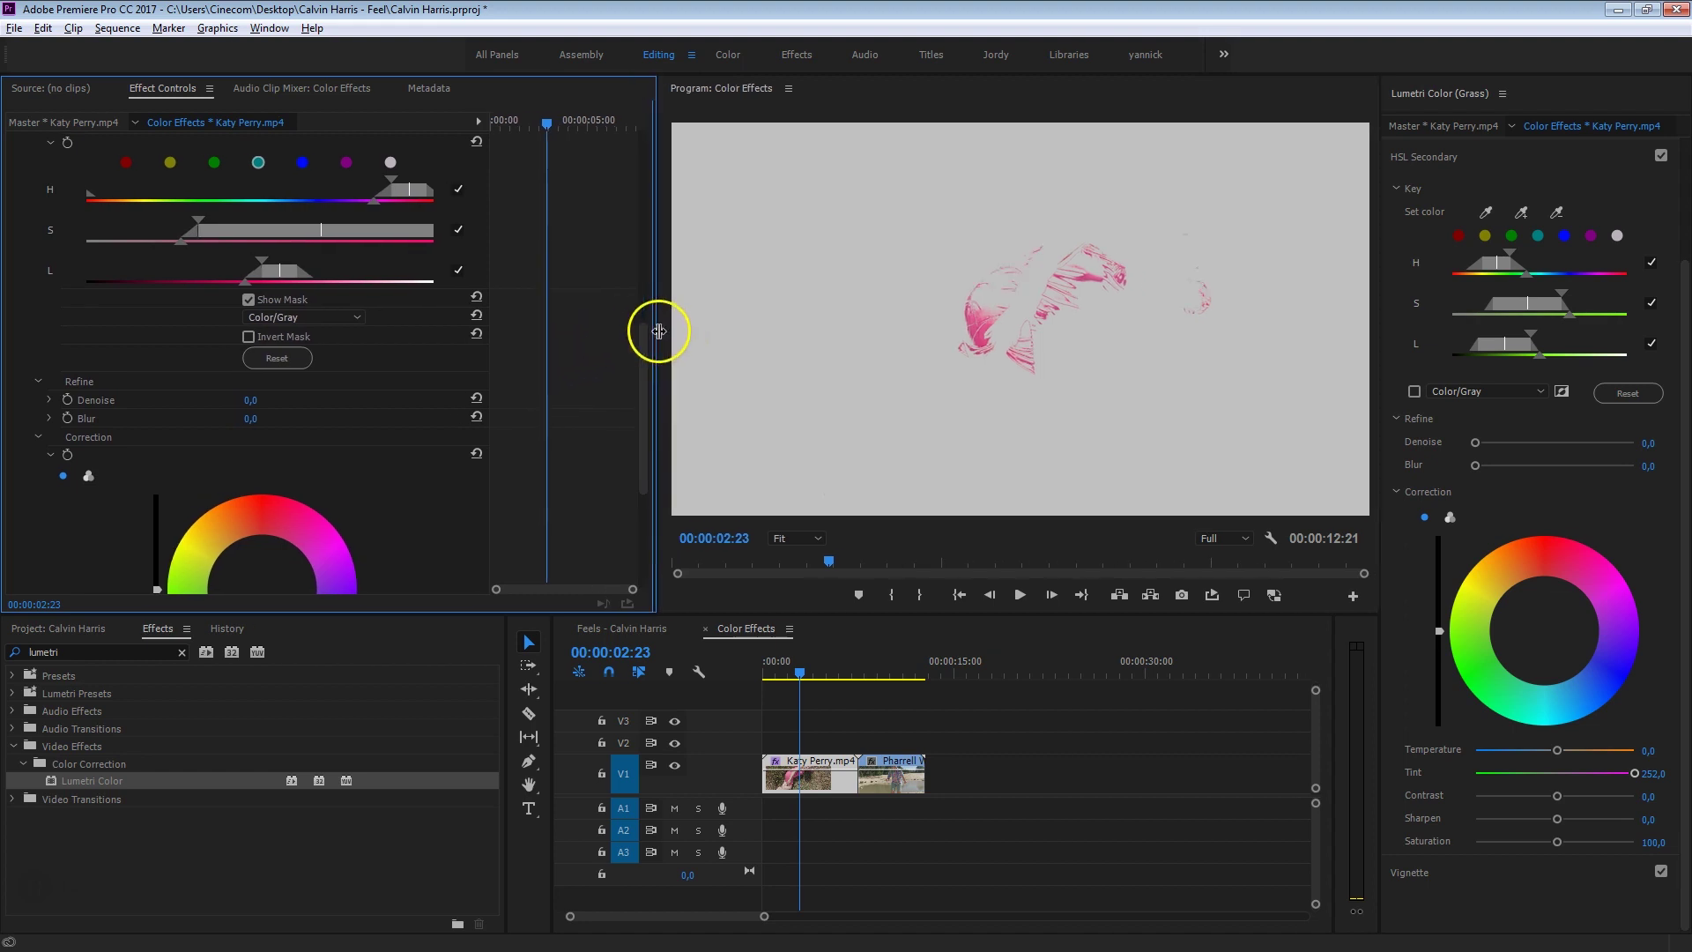
pyautogui.scroll(2, 591, 442)
pyautogui.moveTo(396, 256); pyautogui.dragTo(373, 257)
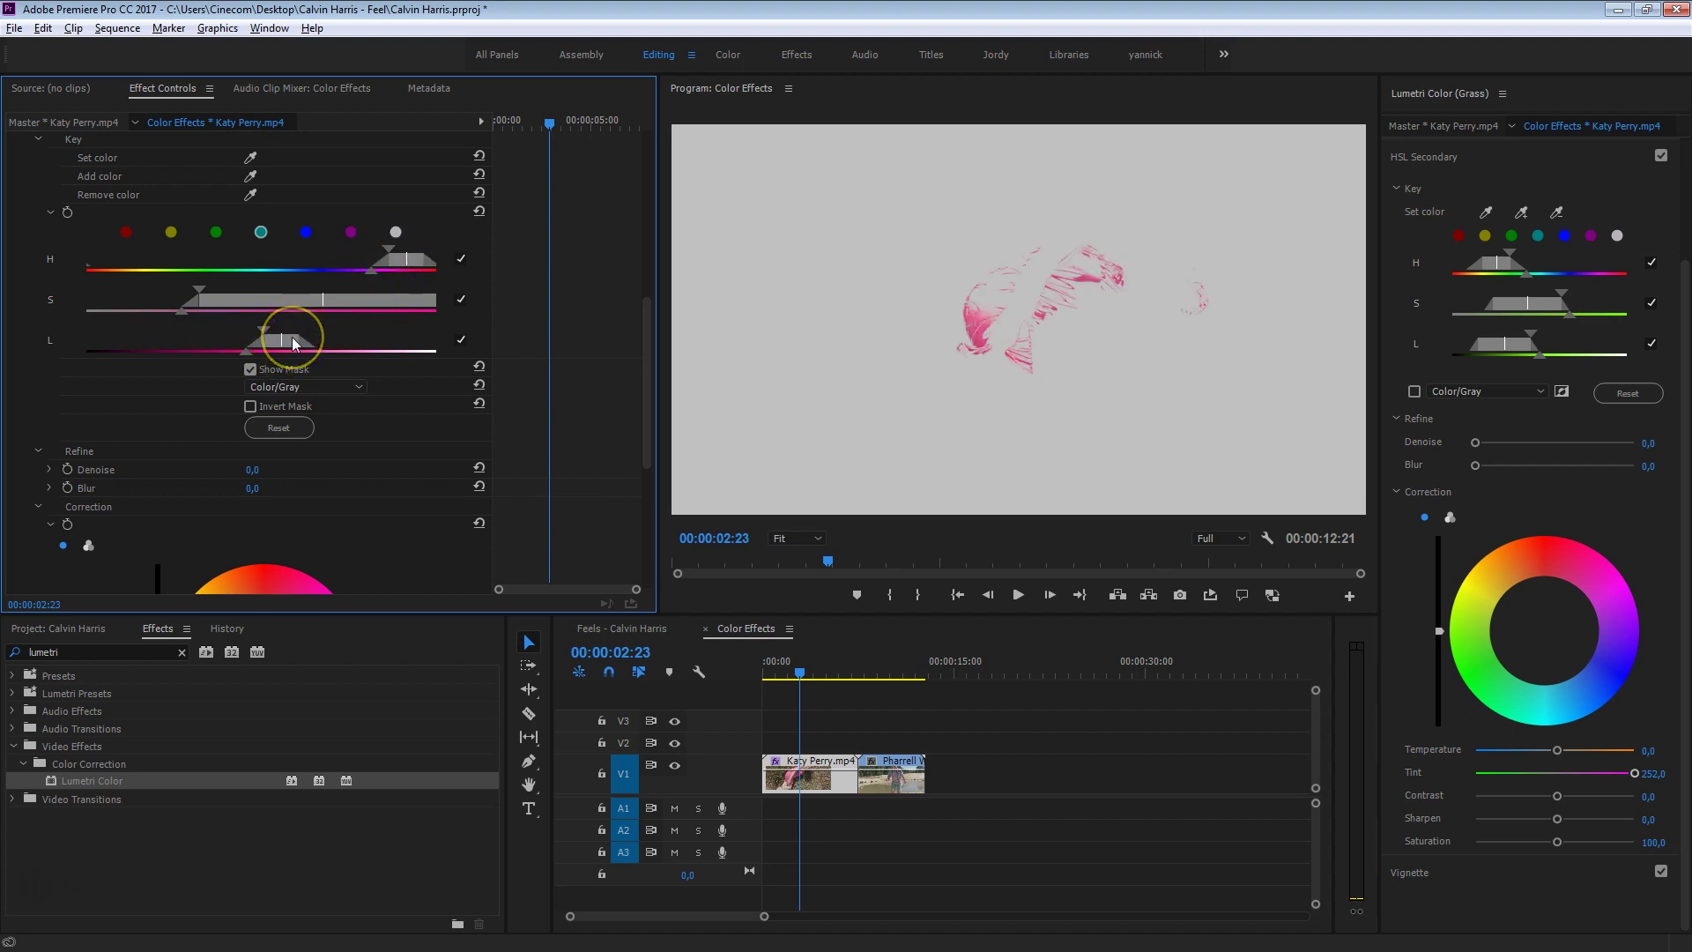
pyautogui.moveTo(293, 337); pyautogui.dragTo(176, 340)
pyautogui.moveTo(340, 327); pyautogui.dragTo(397, 331)
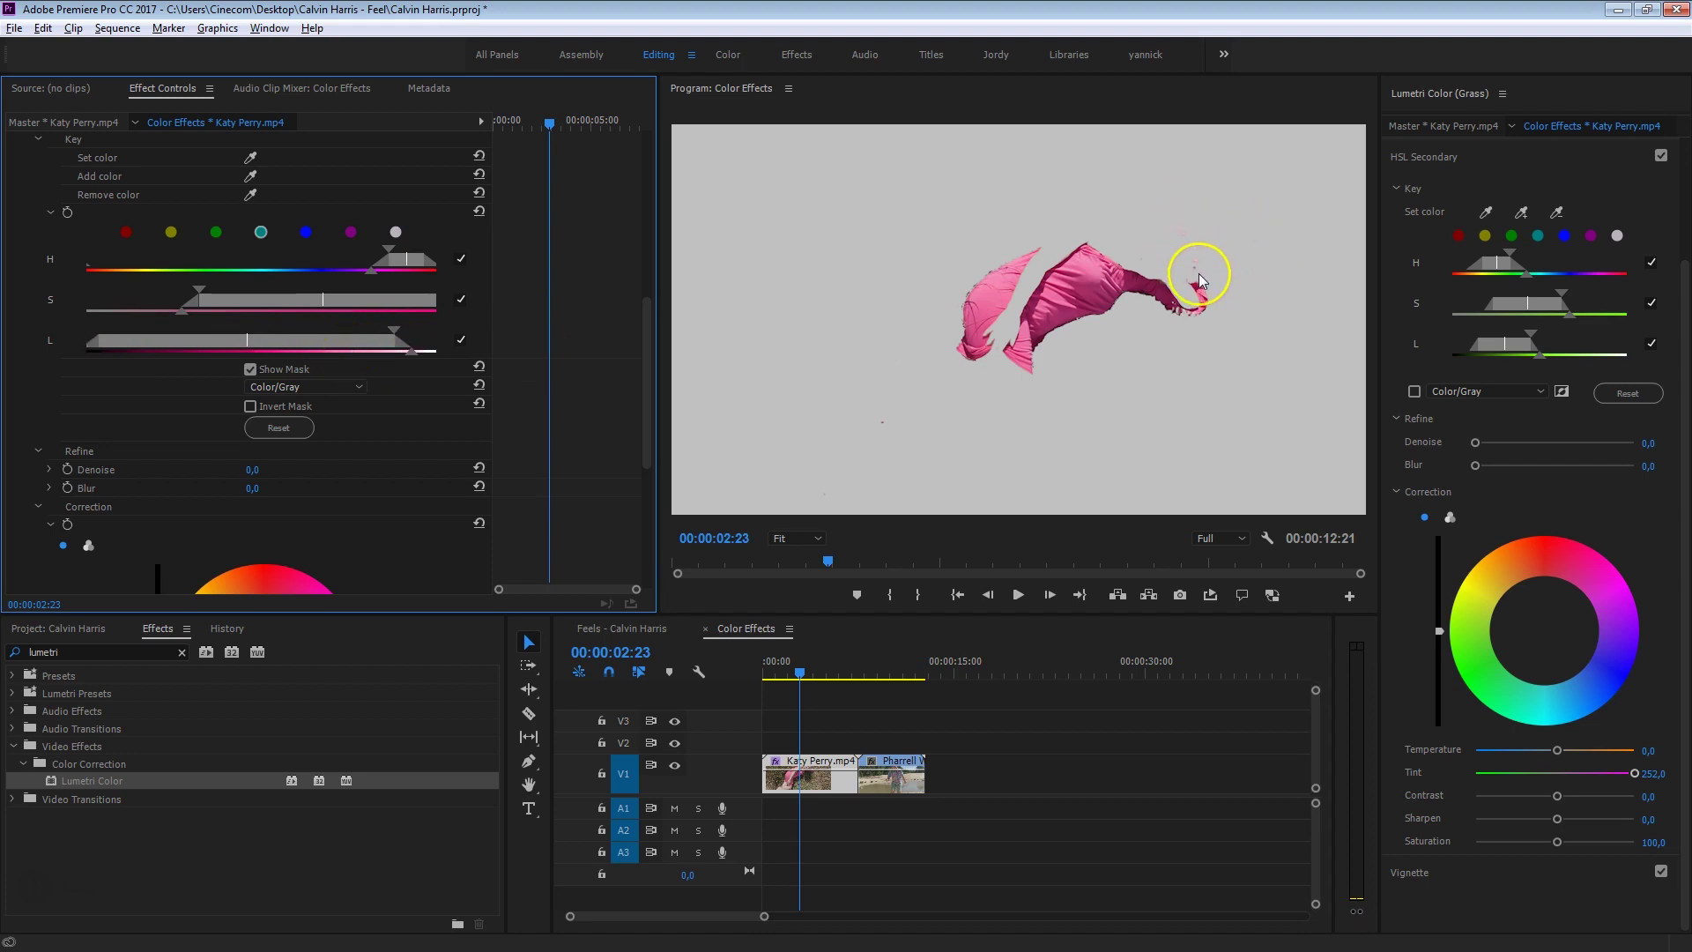
# Compare the dress mask with the full image, soften the saturation and luminance key ranges, and turn the mask display off
pyautogui.click(251, 369)
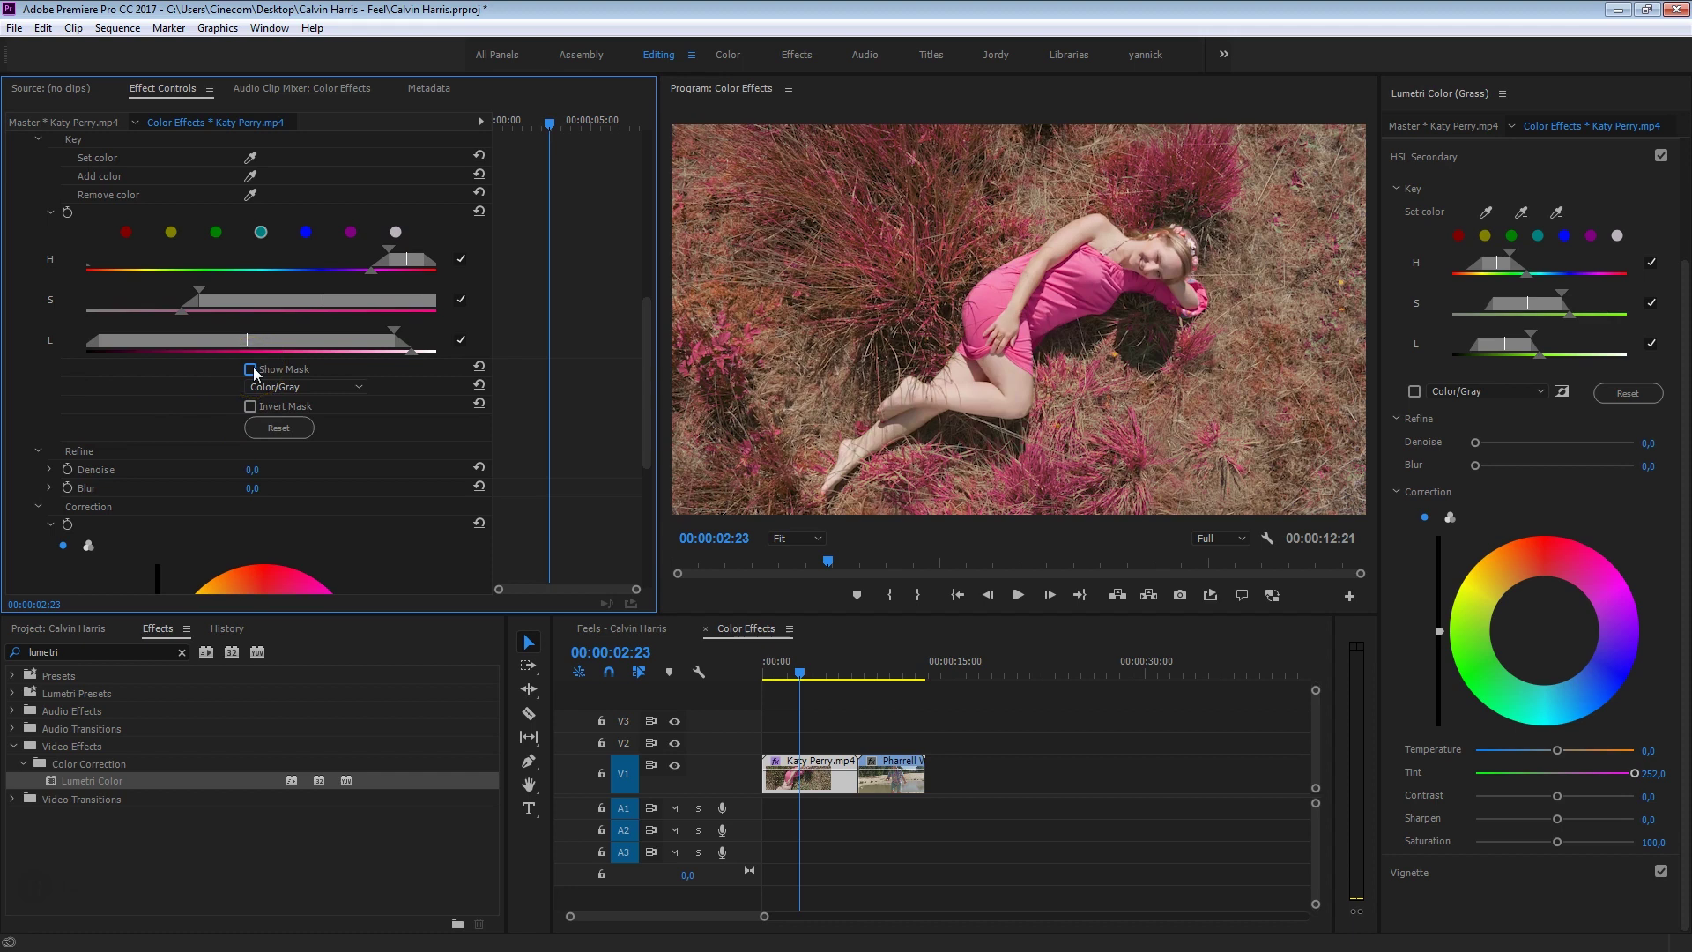
pyautogui.click(251, 369)
pyautogui.click(251, 370)
pyautogui.click(252, 369)
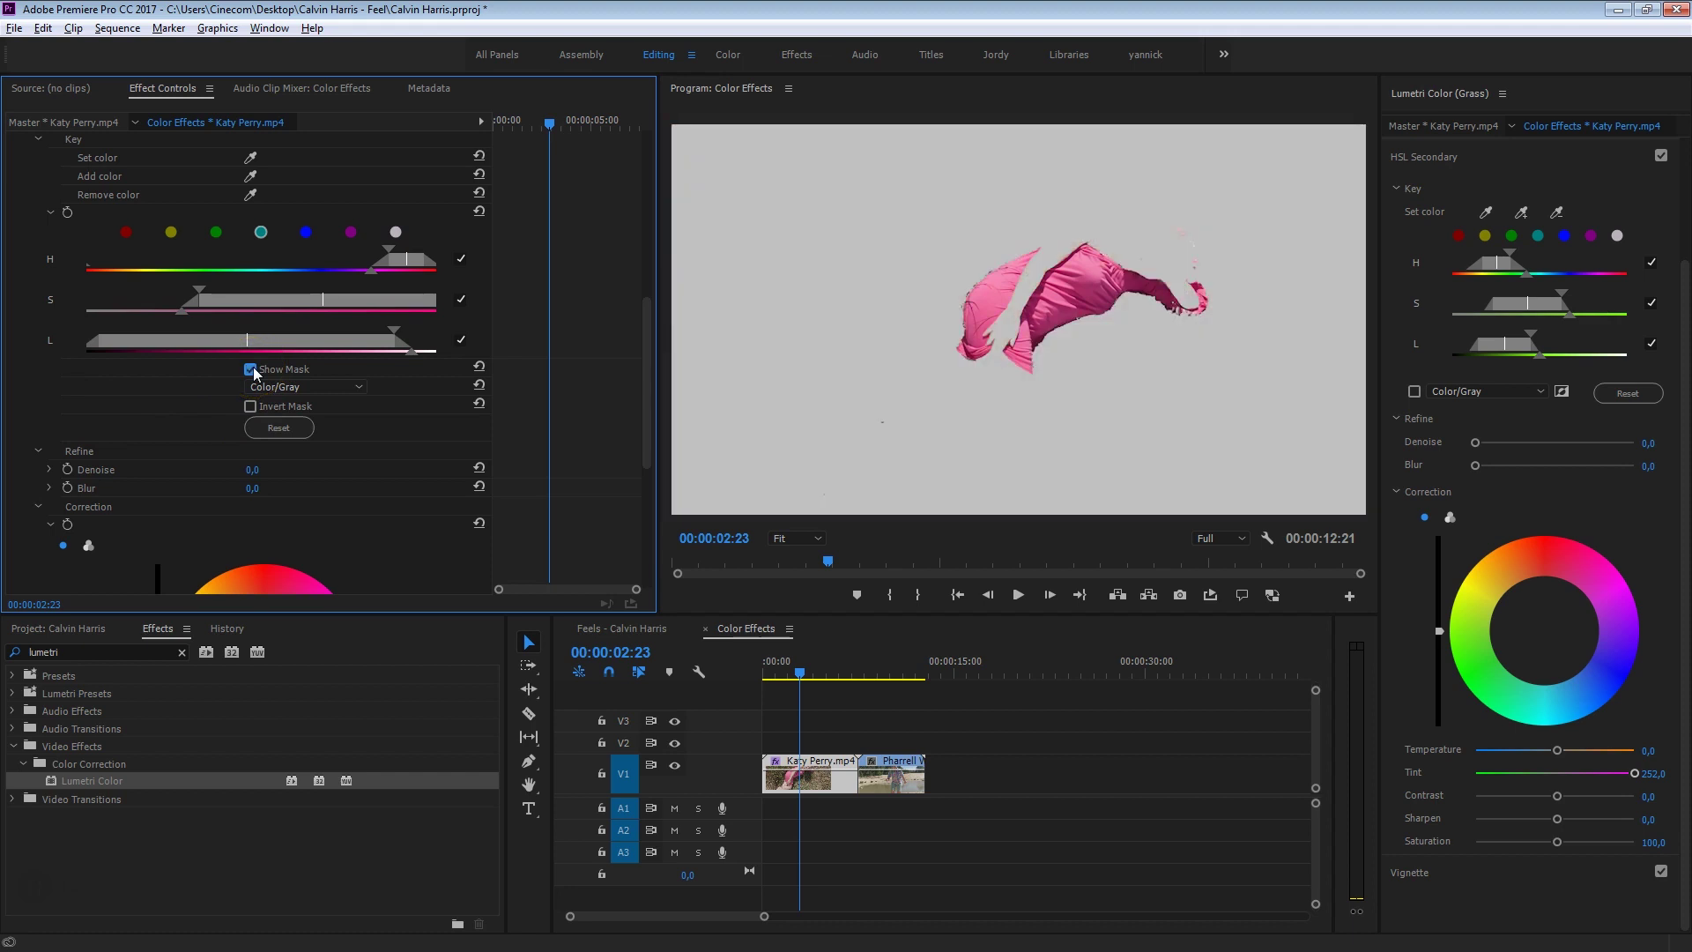
pyautogui.click(251, 369)
pyautogui.click(251, 369)
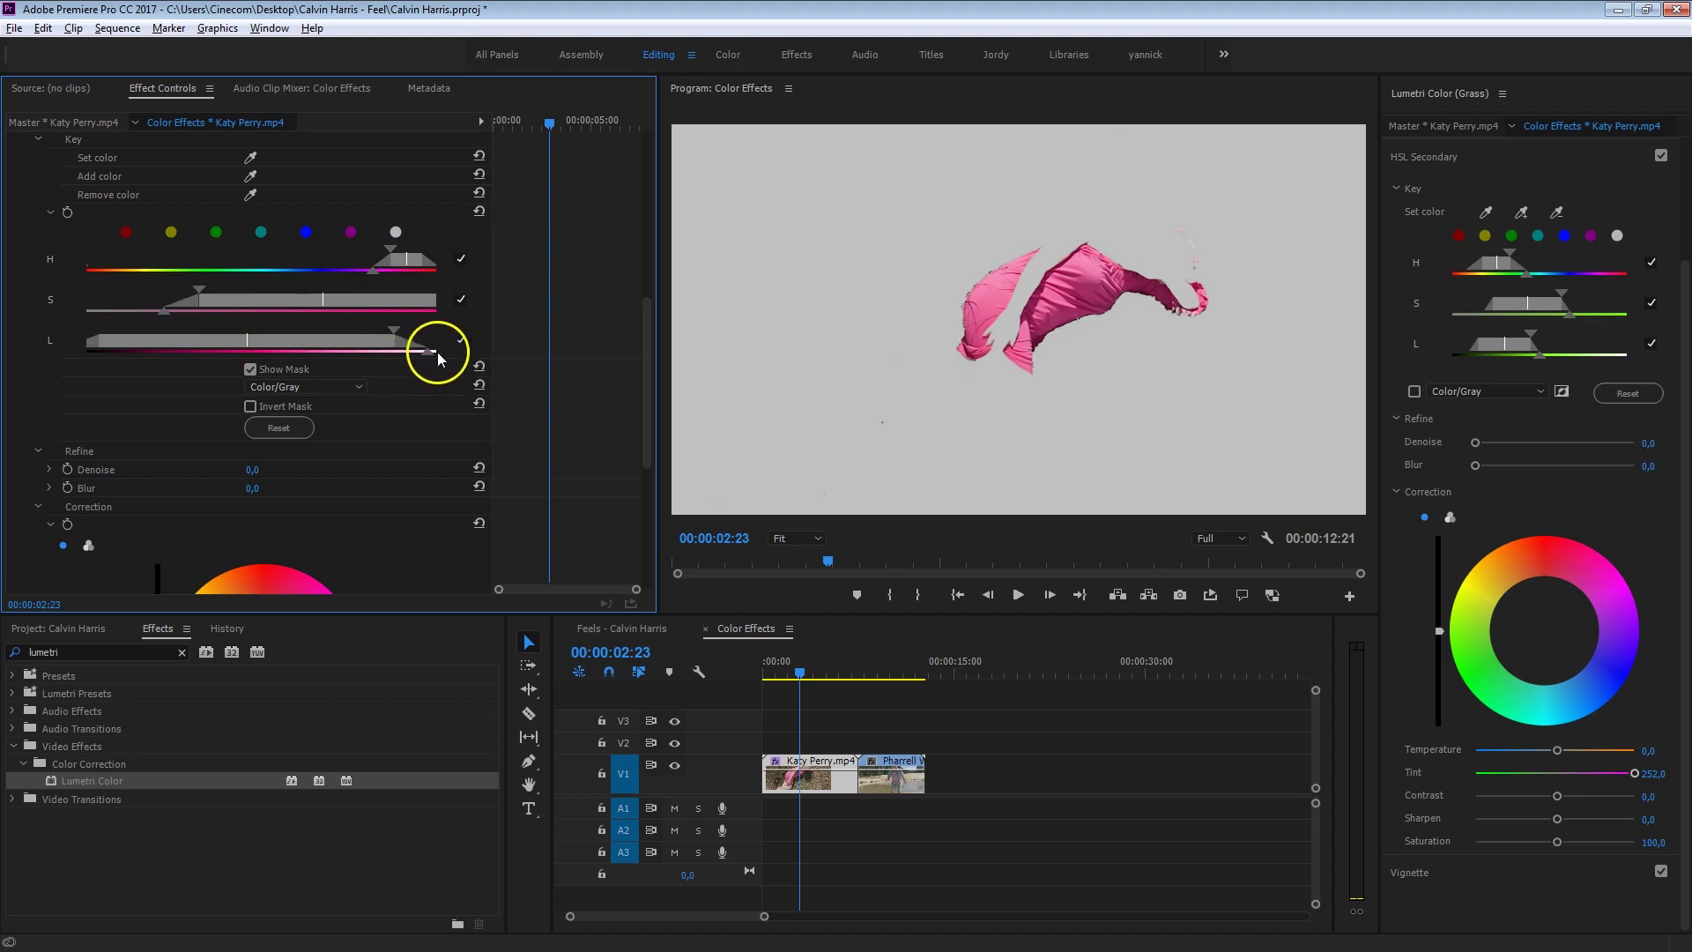
pyautogui.moveTo(246, 297)
pyautogui.mouseDown()
pyautogui.moveTo(208, 300)
pyautogui.moveTo(251, 294)
pyautogui.mouseUp()
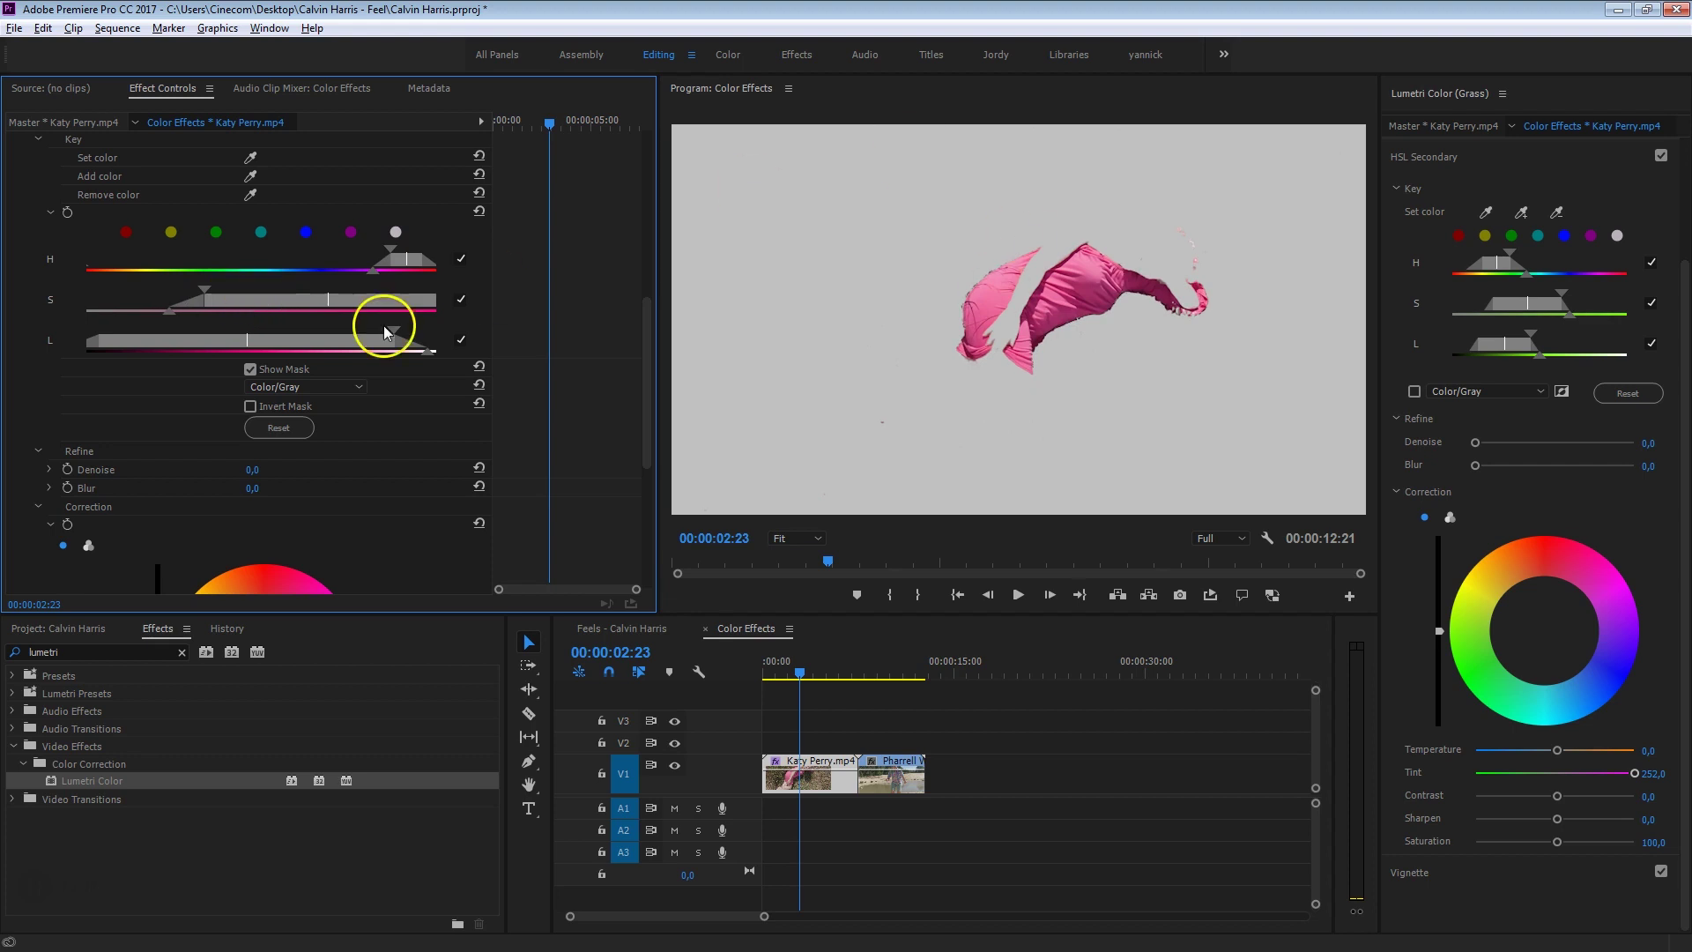
pyautogui.click(252, 369)
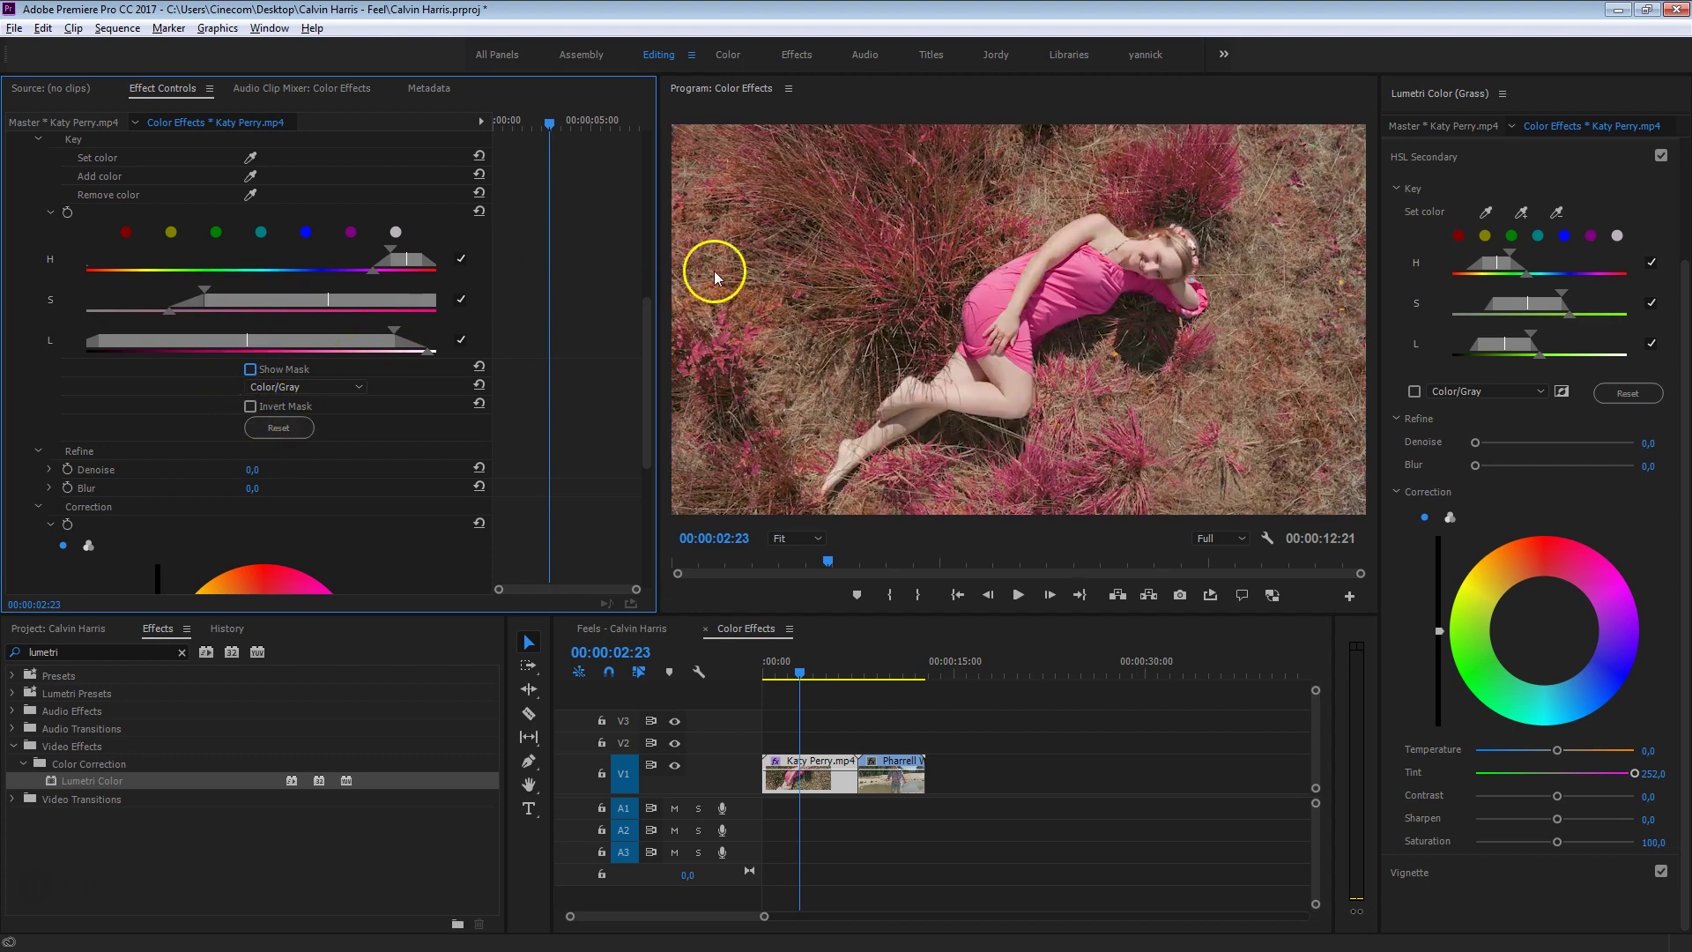
# Turn the dress blue in the HSL Secondary correction with Temperature -300, Tint -128 and Saturation 49
pyautogui.moveTo(639, 311); pyautogui.dragTo(642, 448)
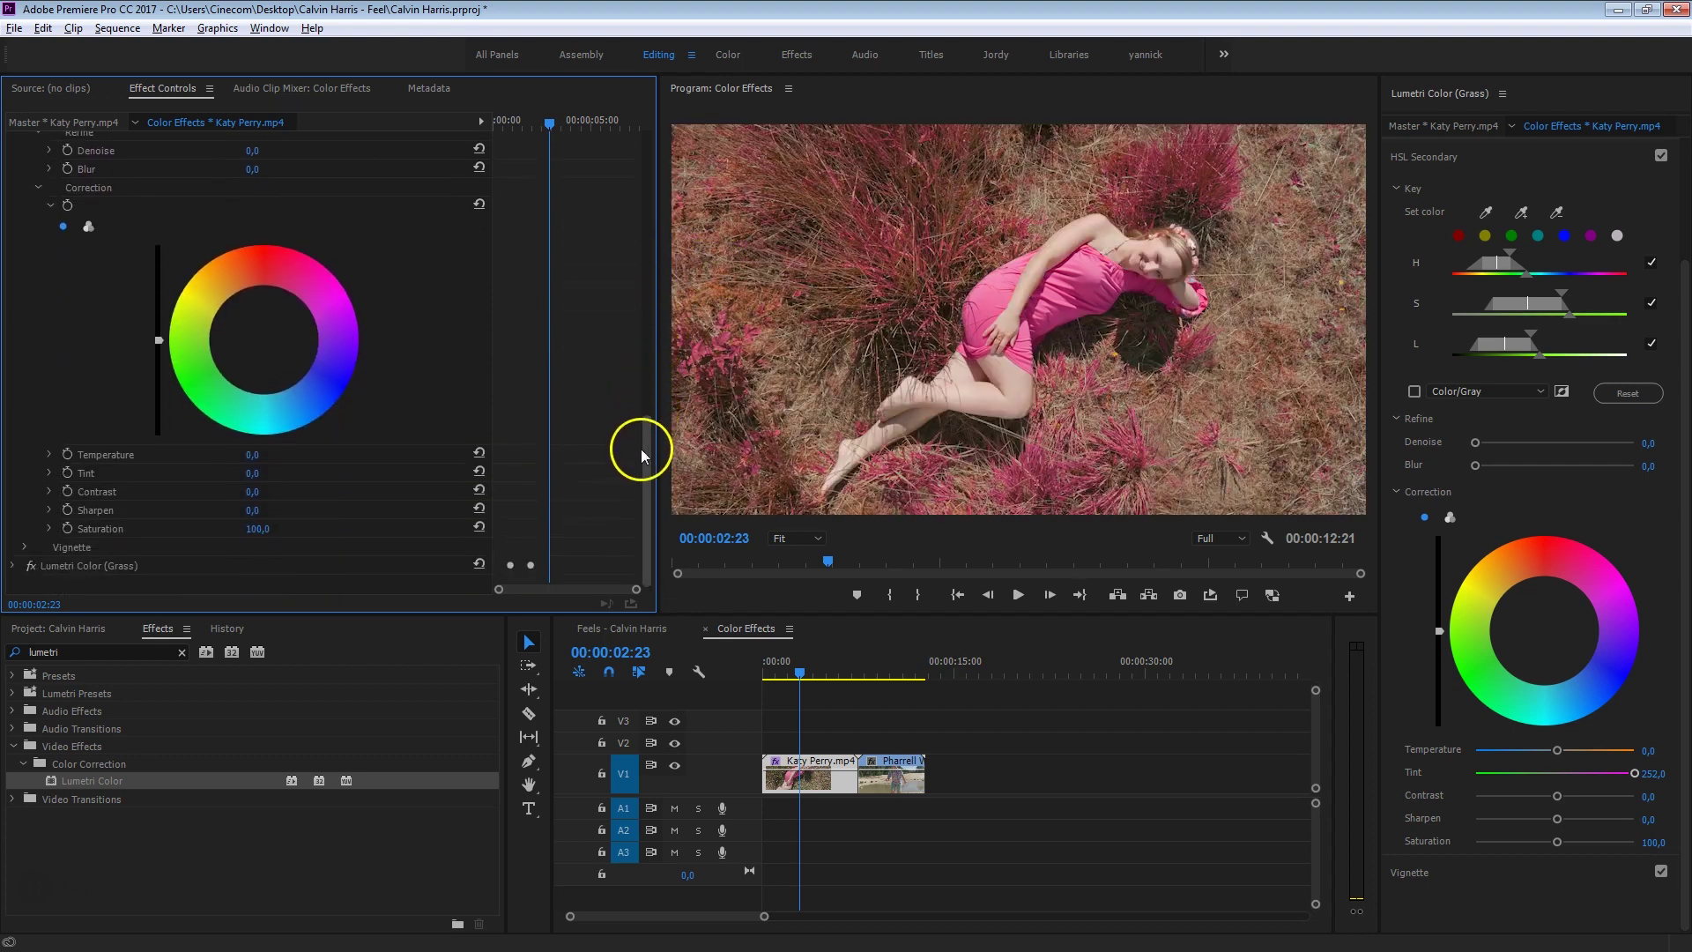
pyautogui.moveTo(264, 453); pyautogui.dragTo(218, 458)
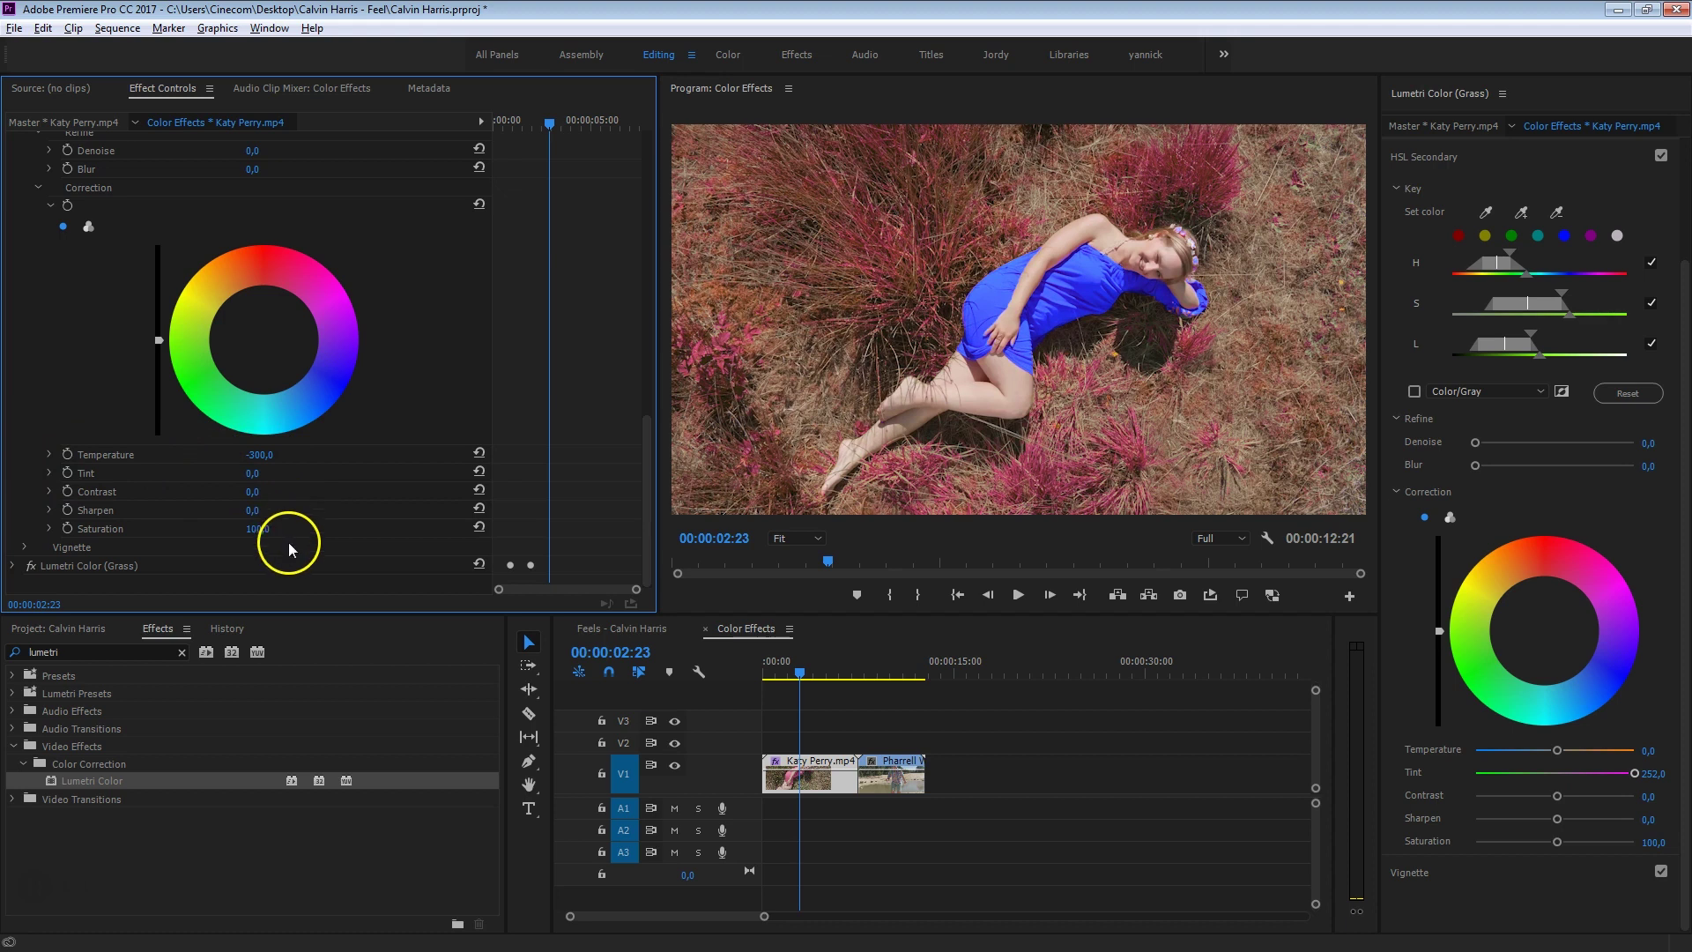
pyautogui.moveTo(258, 538); pyautogui.dragTo(128, 457)
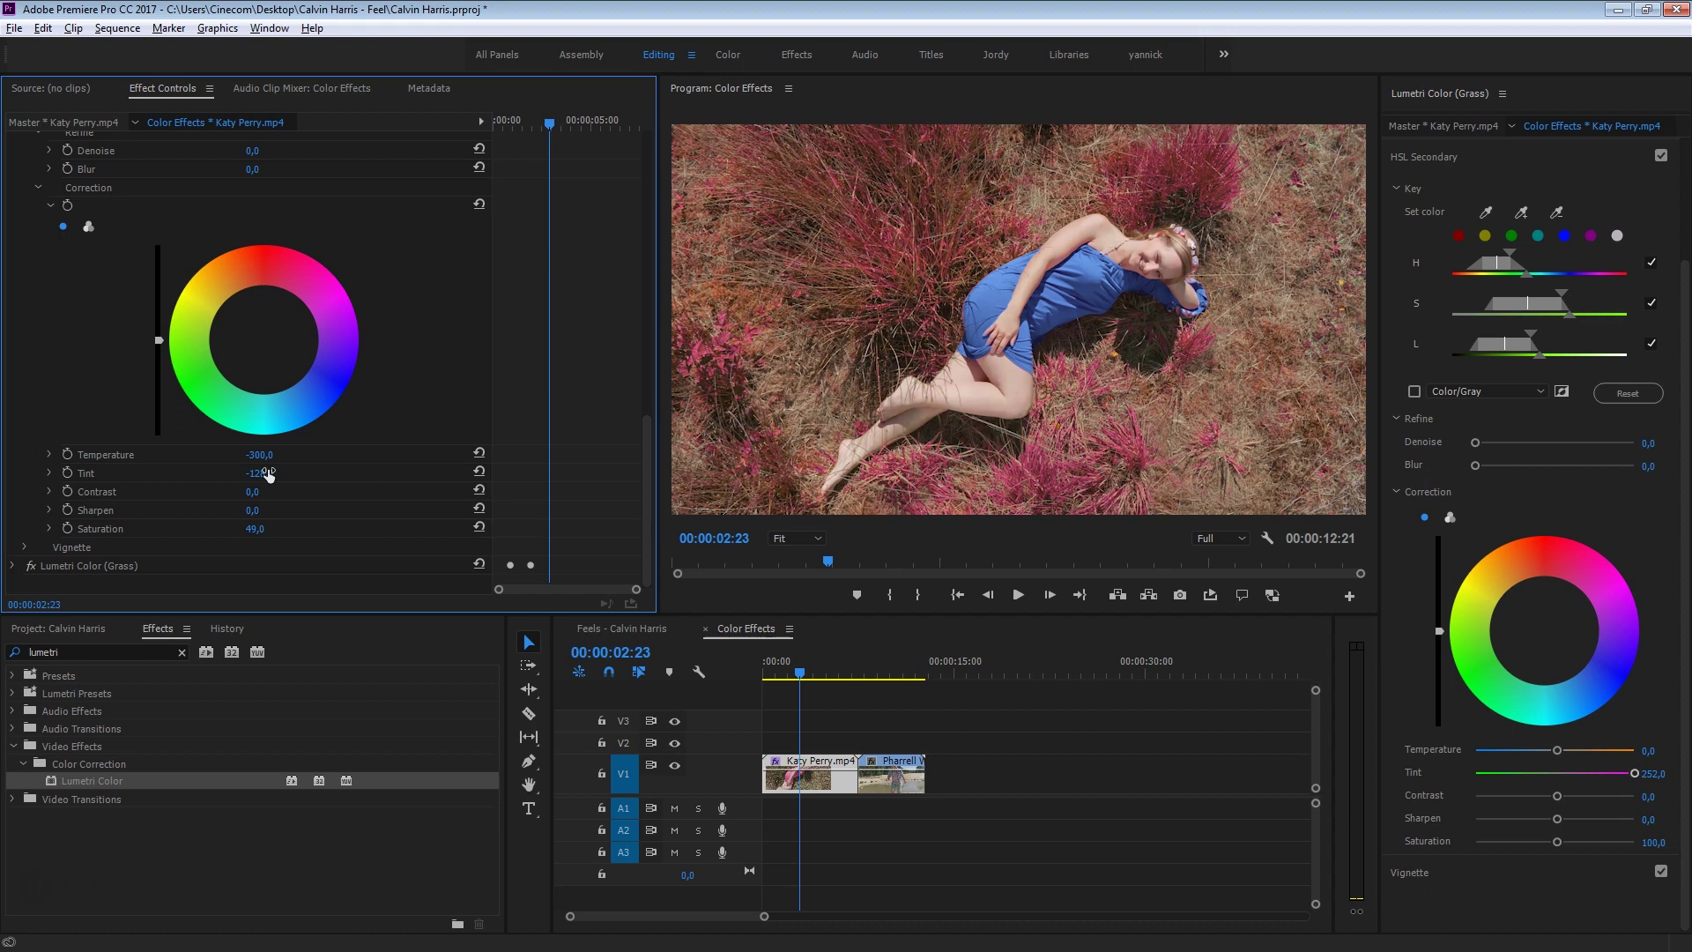
# Enable keyframes for the dress's Temperature, Tint and Saturation, and move all three keyframes to about the five-second mark
pyautogui.click(68, 452)
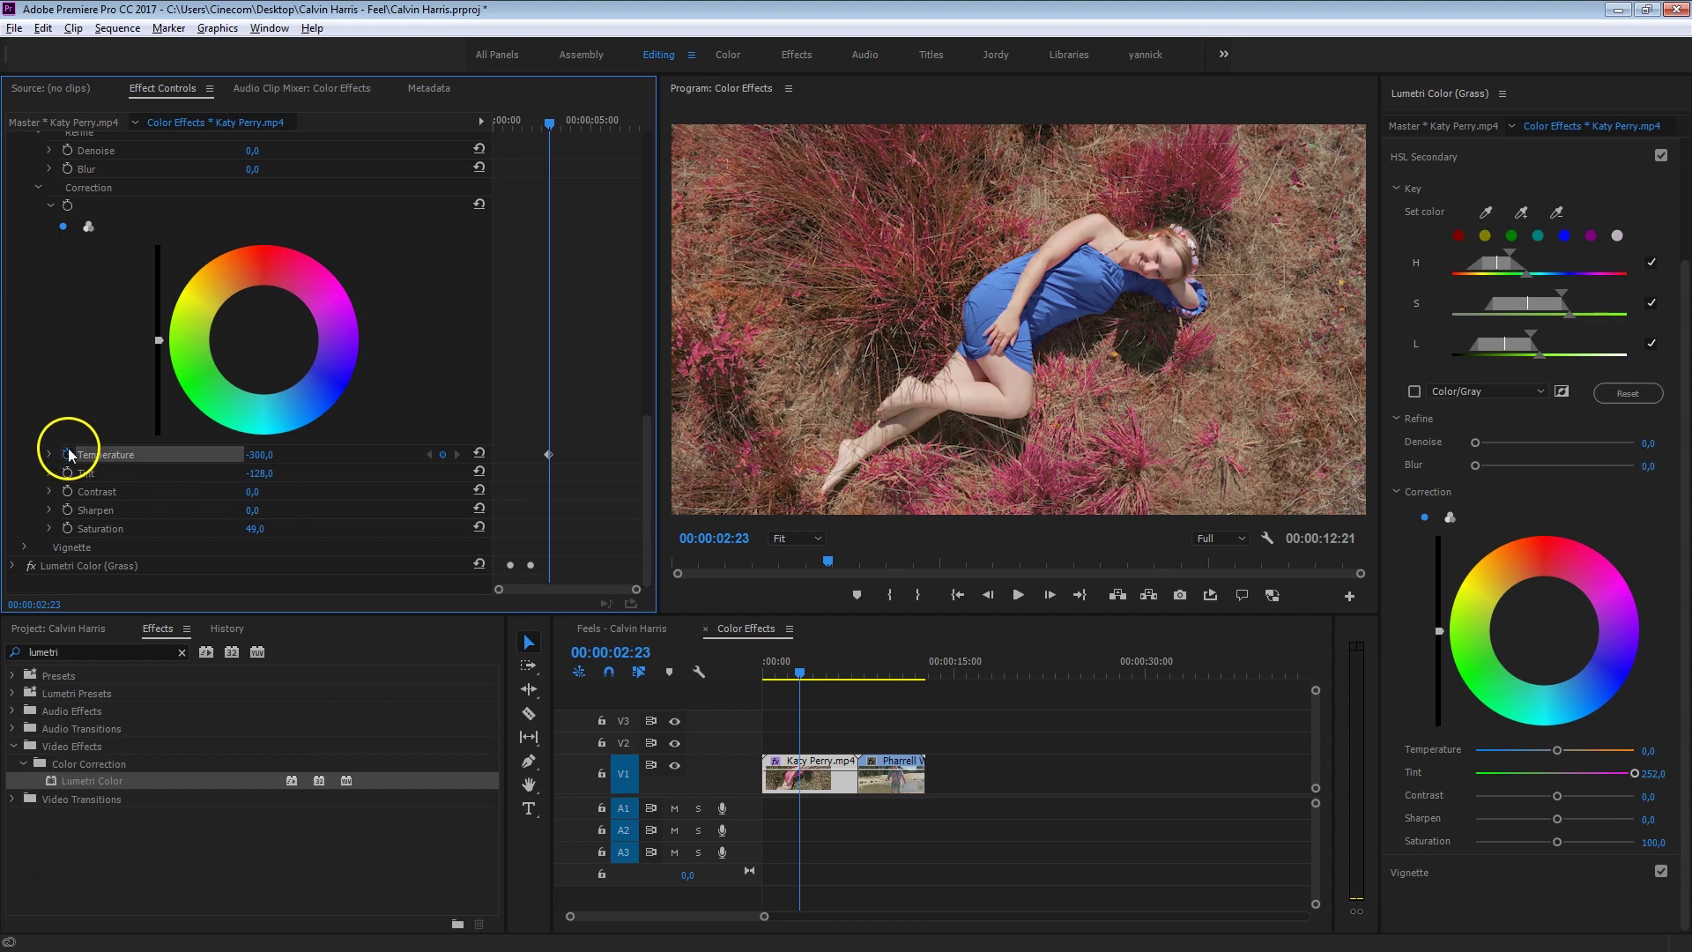
pyautogui.click(67, 528)
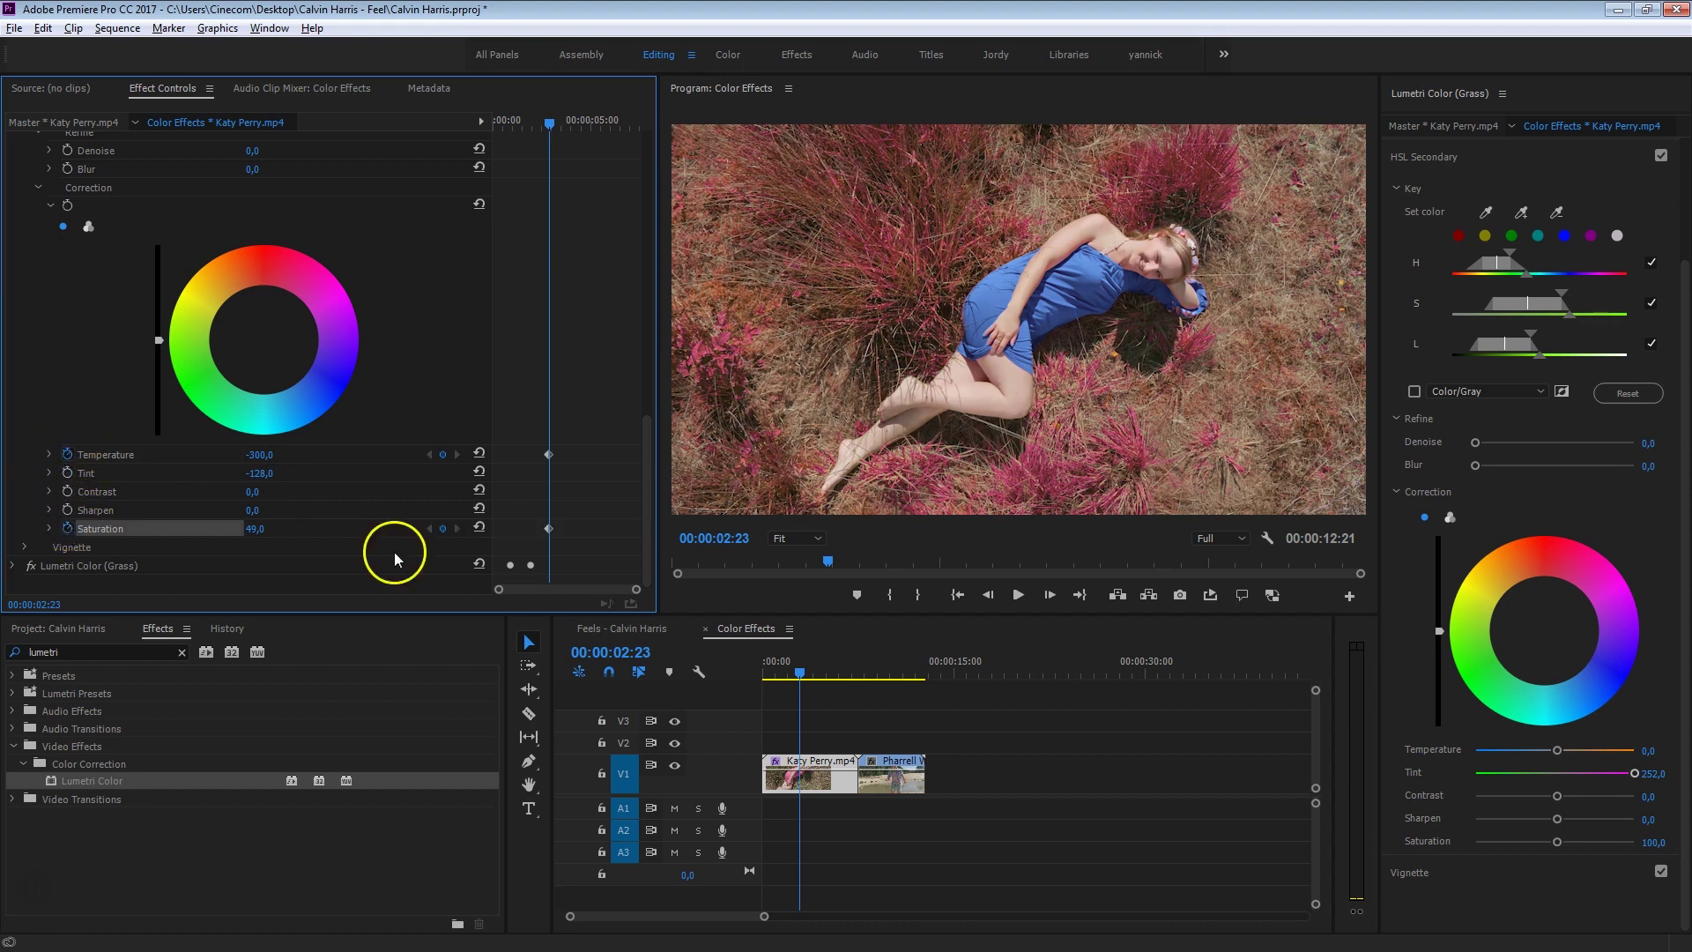
pyautogui.click(68, 473)
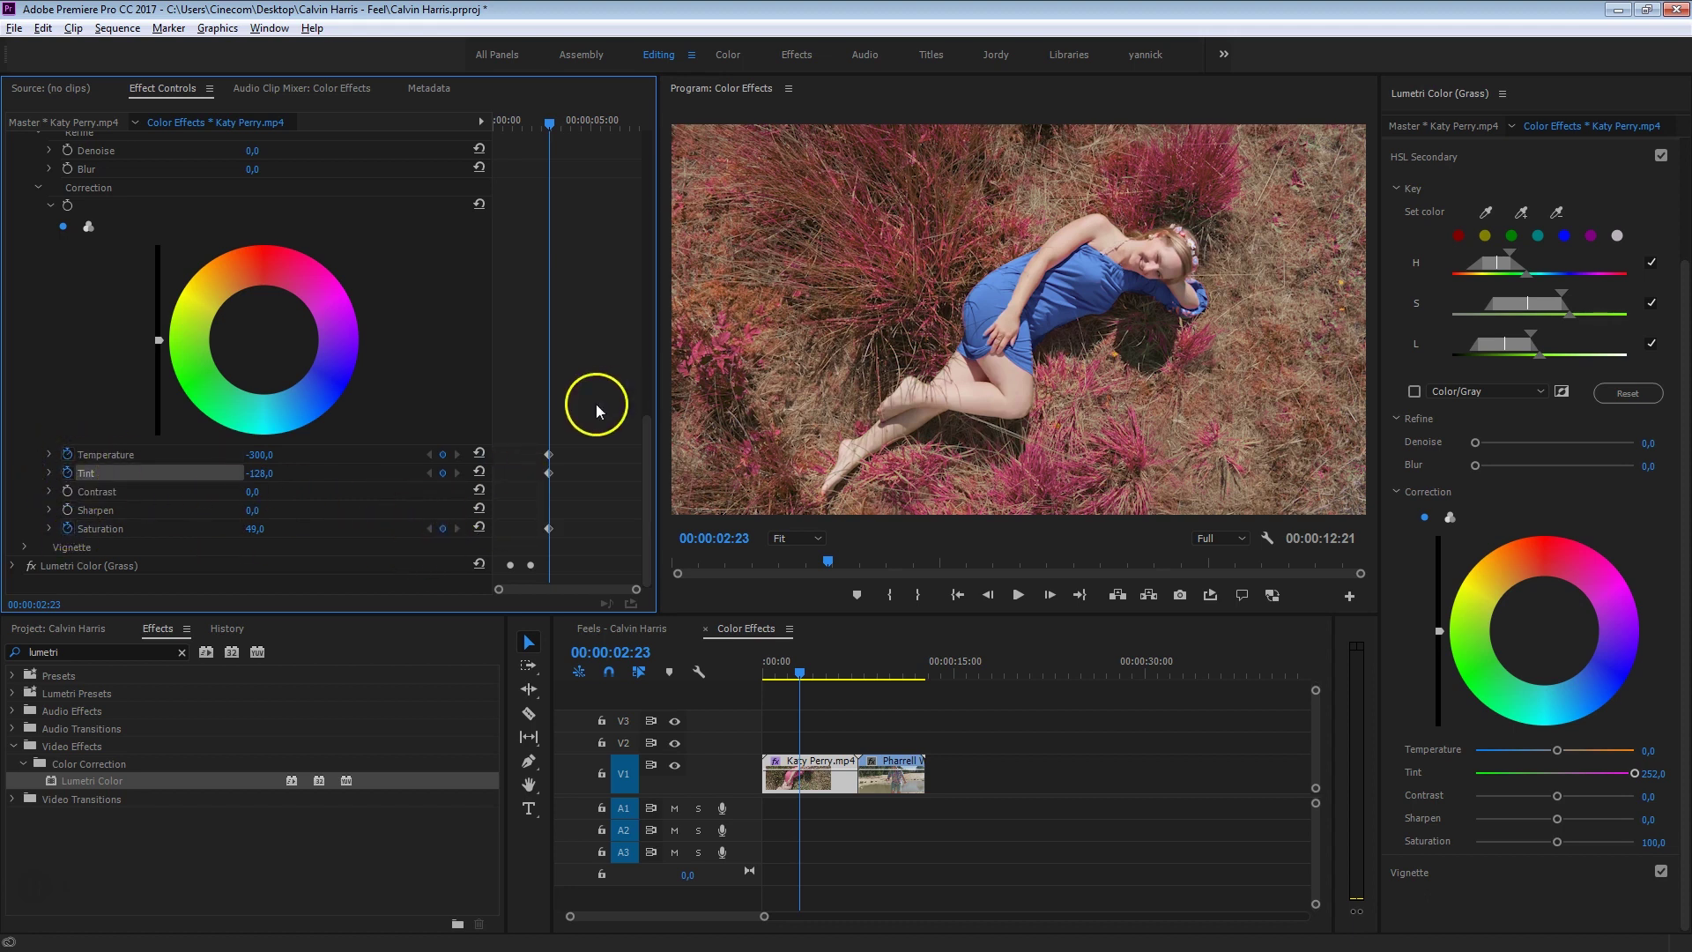
pyautogui.moveTo(531, 431); pyautogui.dragTo(595, 536)
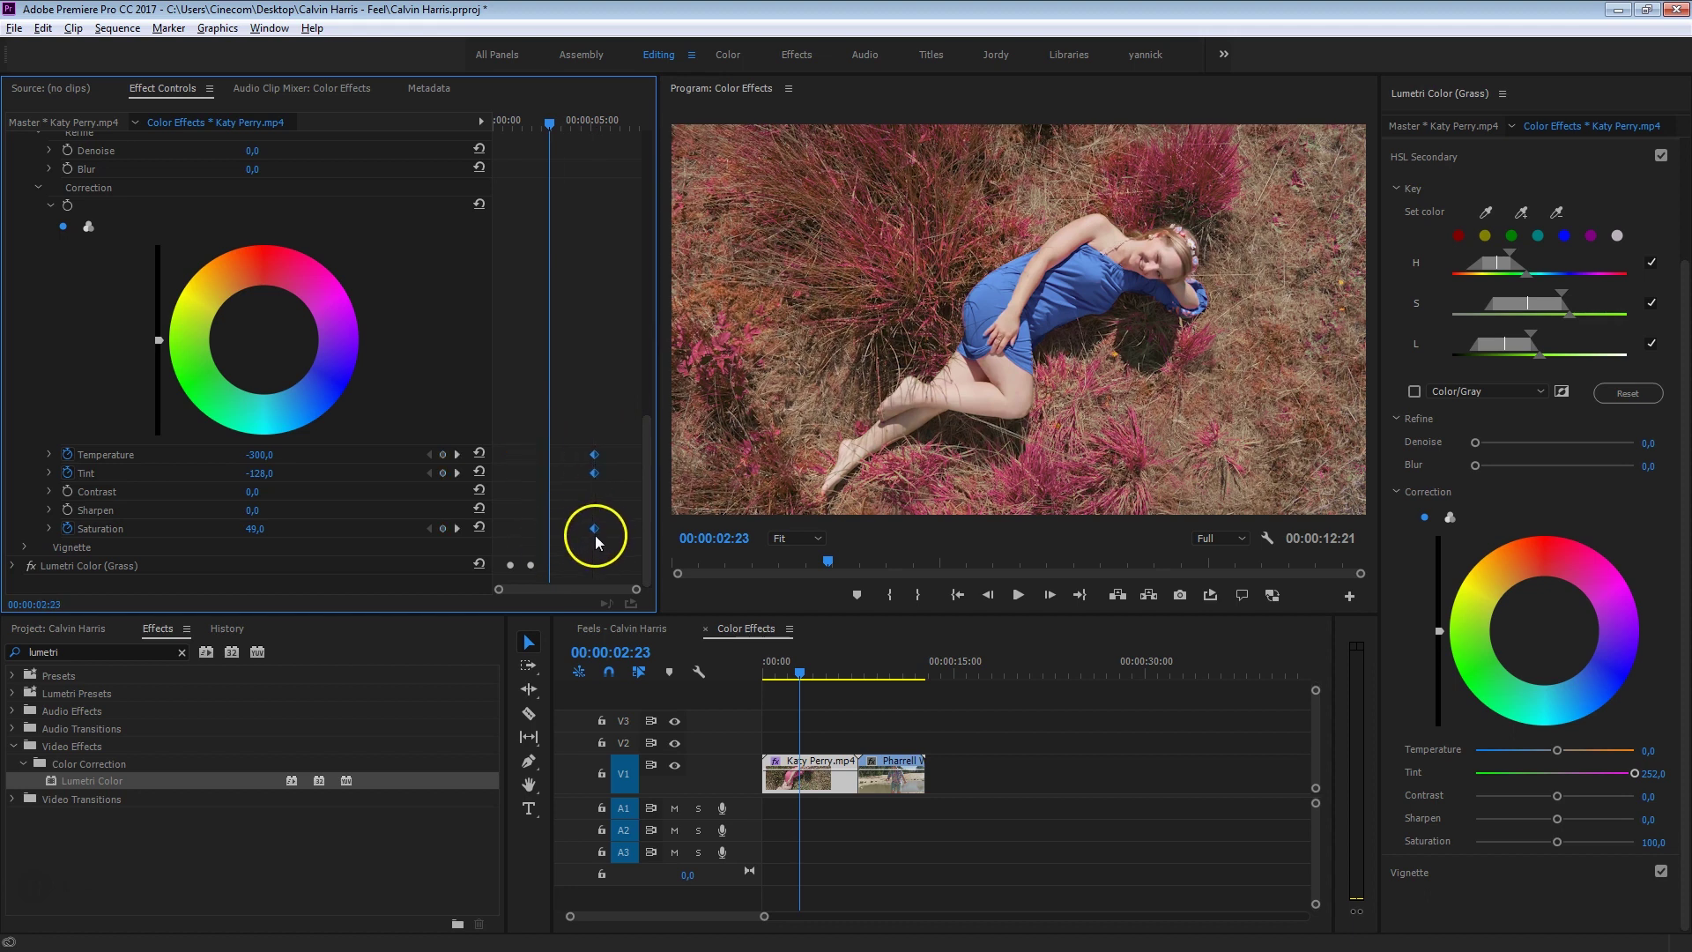
# At 00:00:03:22, reset the dress's Temperature, Tint and Saturation to defaults to create the starting keyframes
pyautogui.moveTo(554, 125); pyautogui.dragTo(578, 149)
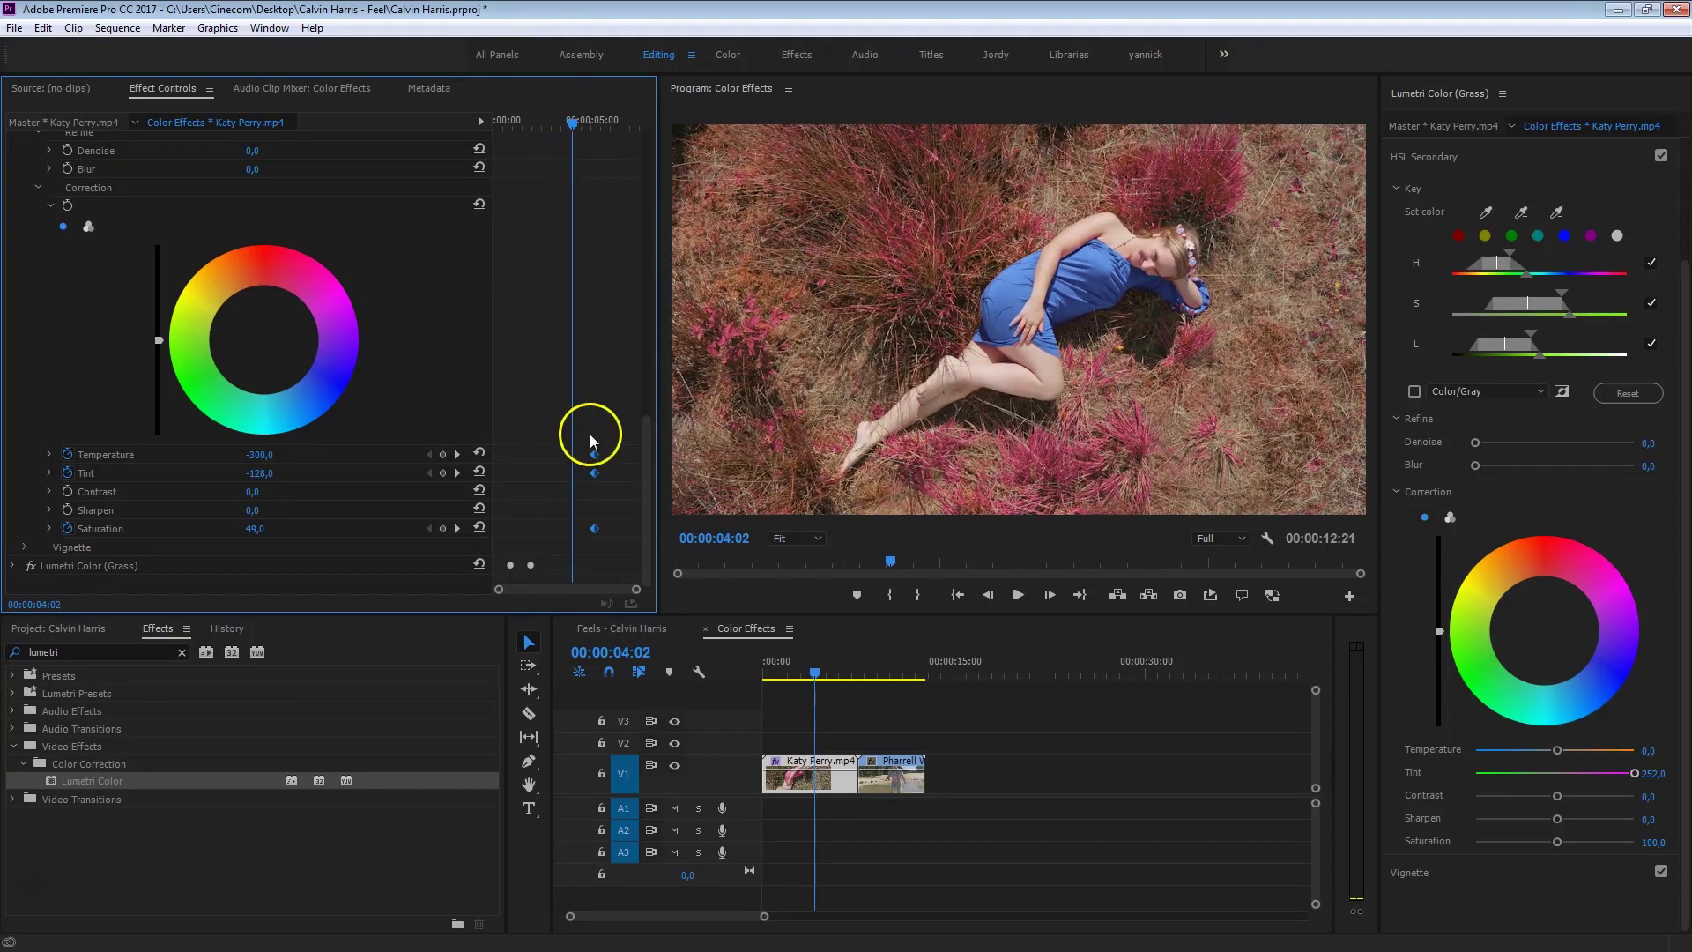
pyautogui.click(565, 123)
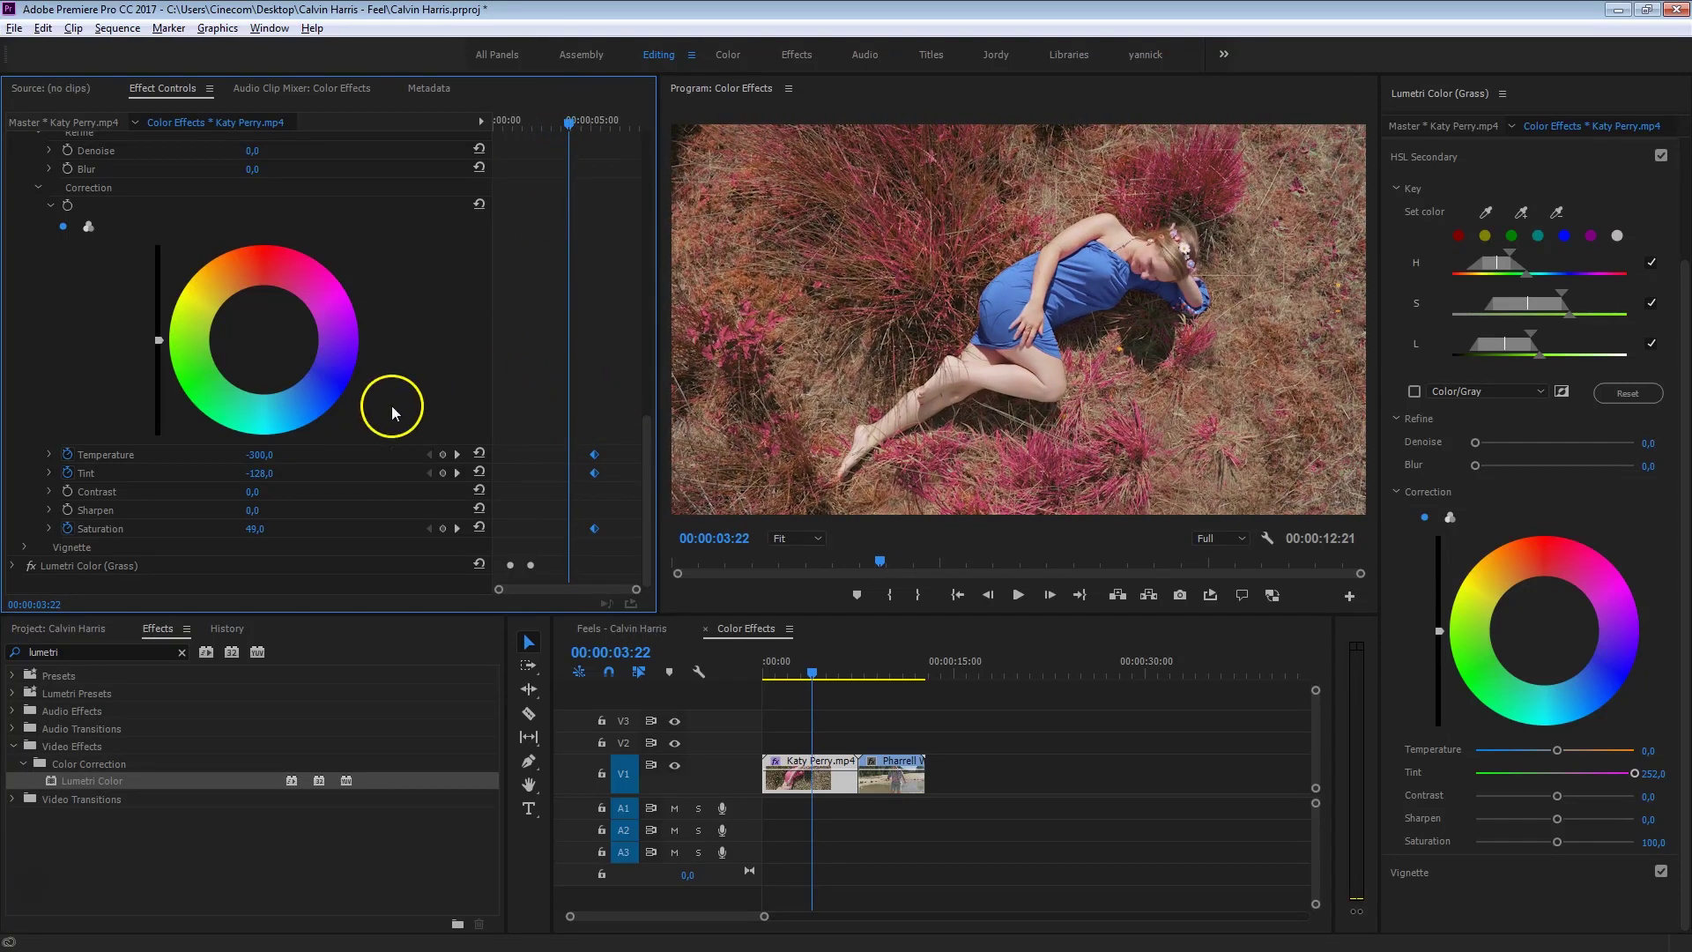
pyautogui.click(478, 453)
pyautogui.click(478, 472)
pyautogui.click(479, 527)
pyautogui.click(573, 553)
# Collapse the Dress effect and play the Katy Perry clip from the start to review the grass and dress color changes
pyautogui.press('space')
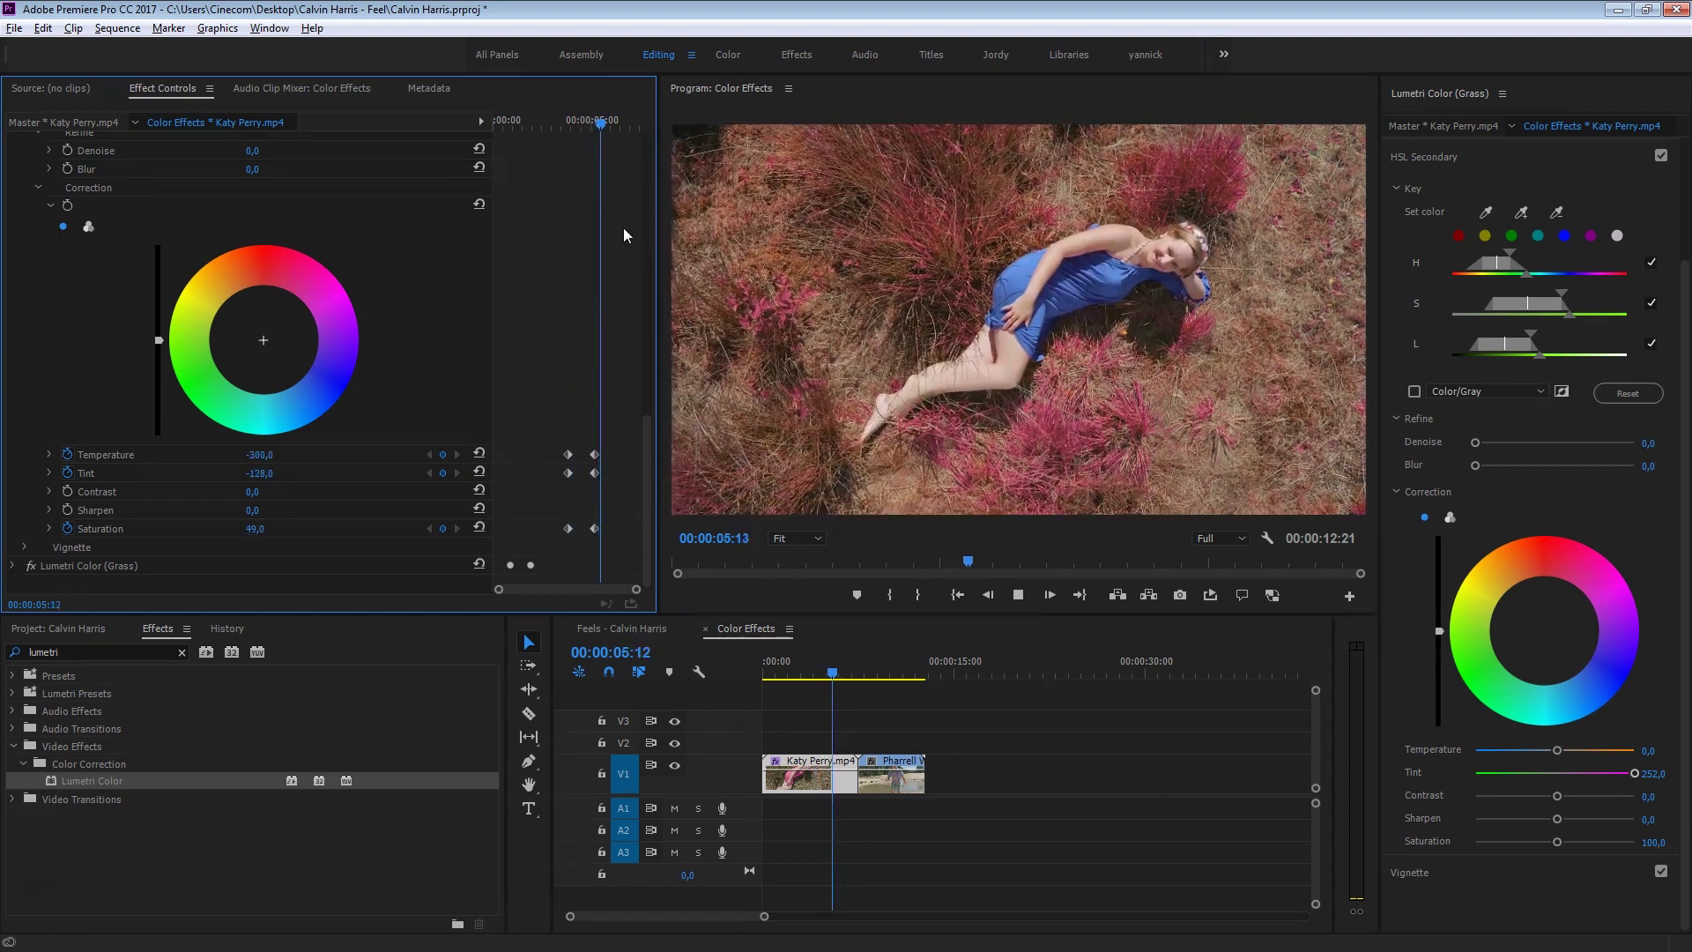
pyautogui.press('space')
pyautogui.scroll(10, 573, 426)
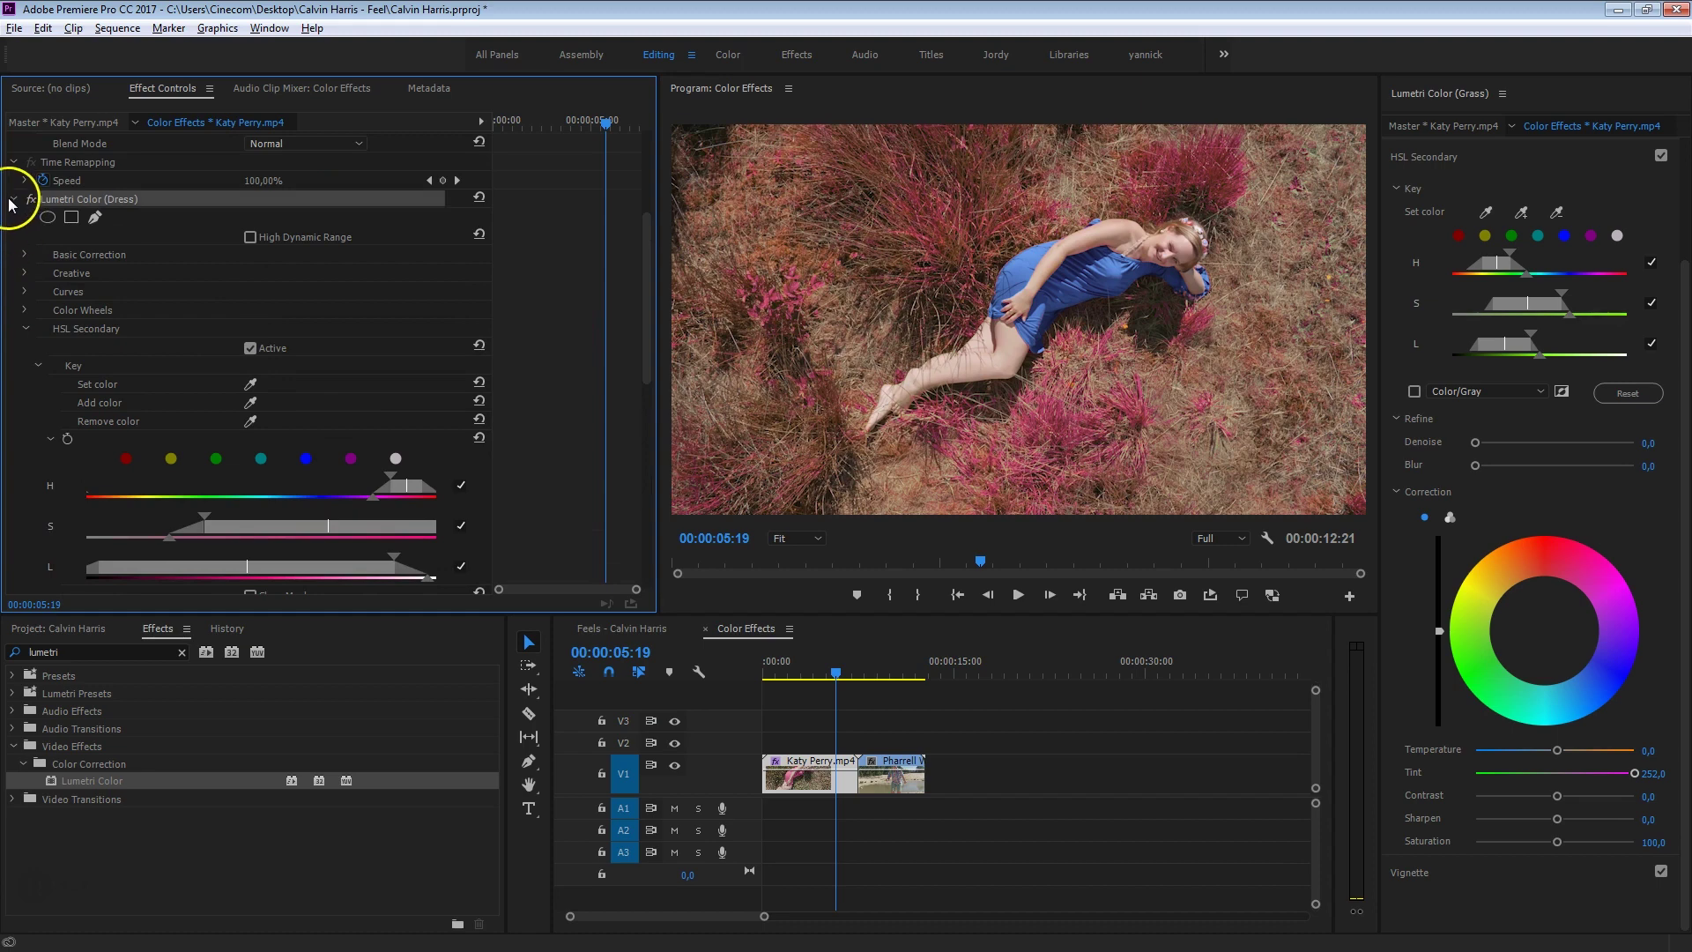
pyautogui.click(13, 201)
pyautogui.moveTo(551, 120); pyautogui.dragTo(494, 120)
pyautogui.press('space')
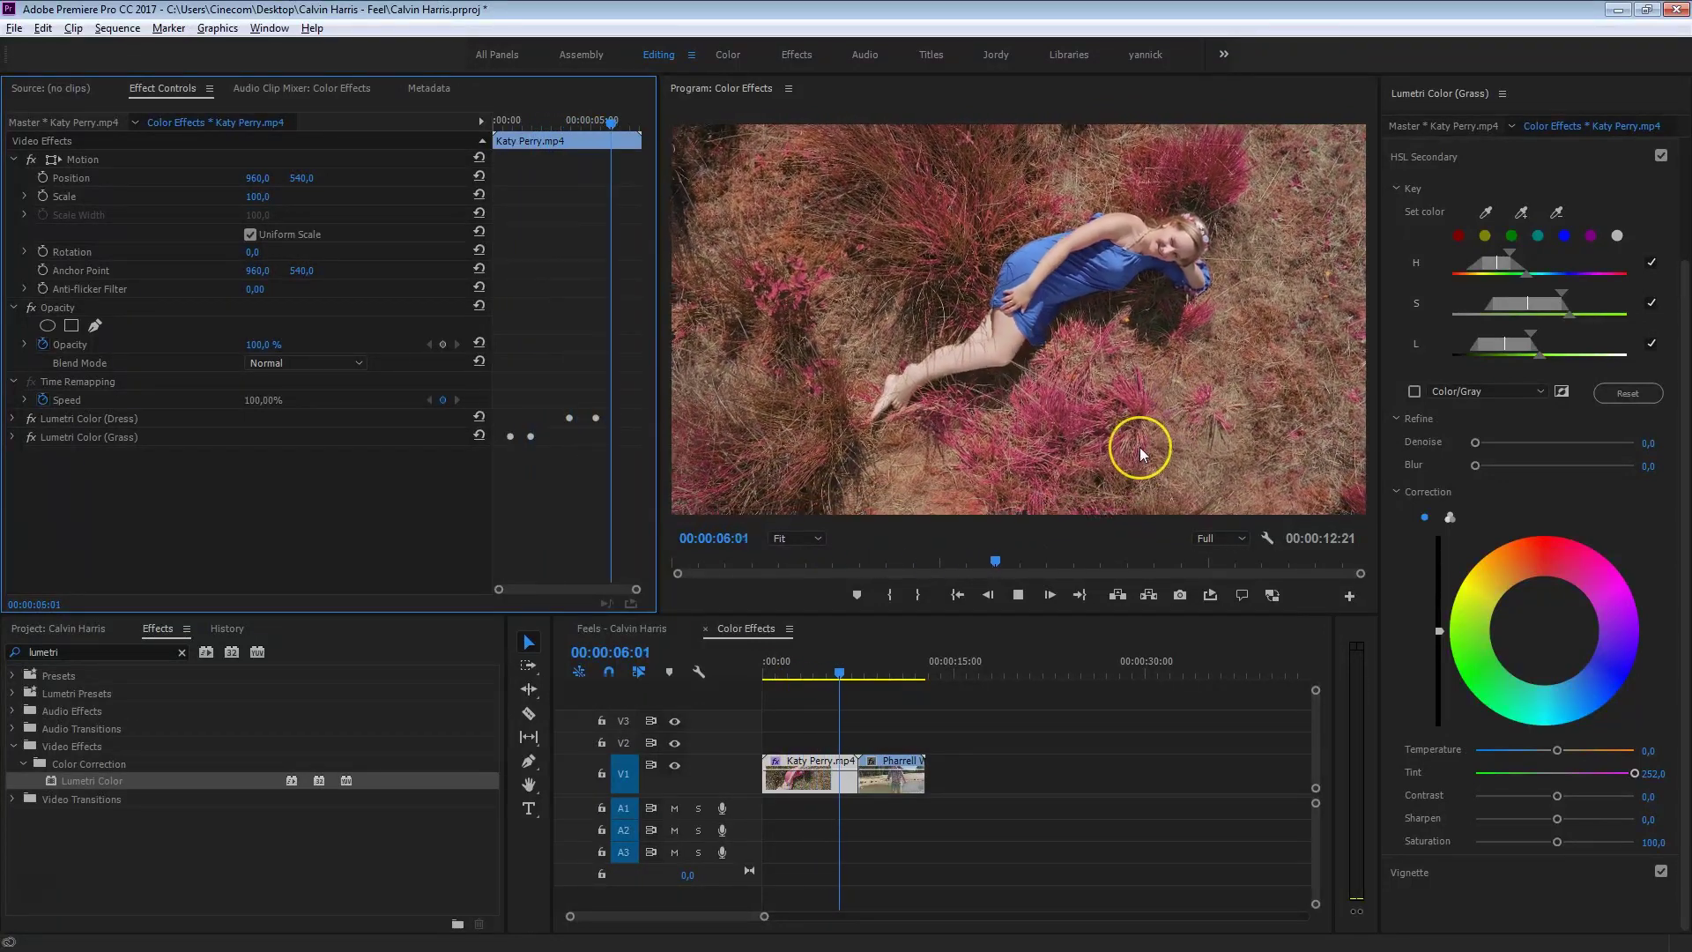
pyautogui.press('space')
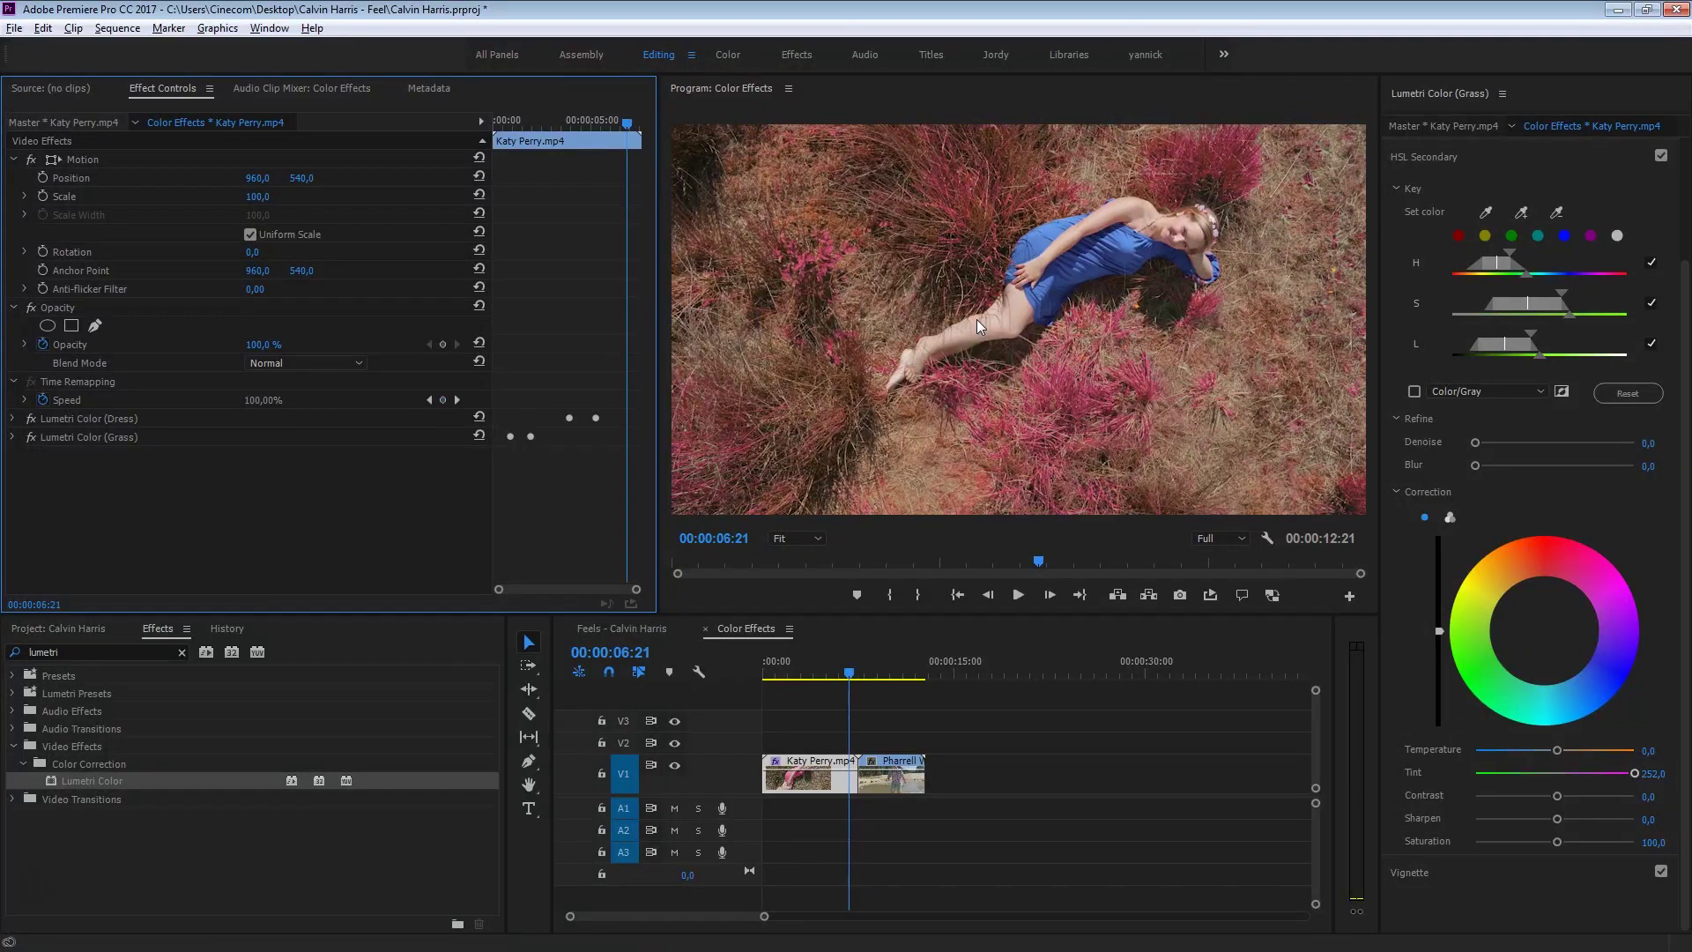
# Play the Pharrell Williams clip from about 00:00:09:05 to review its original footage
pyautogui.click(1082, 395)
pyautogui.click(882, 669)
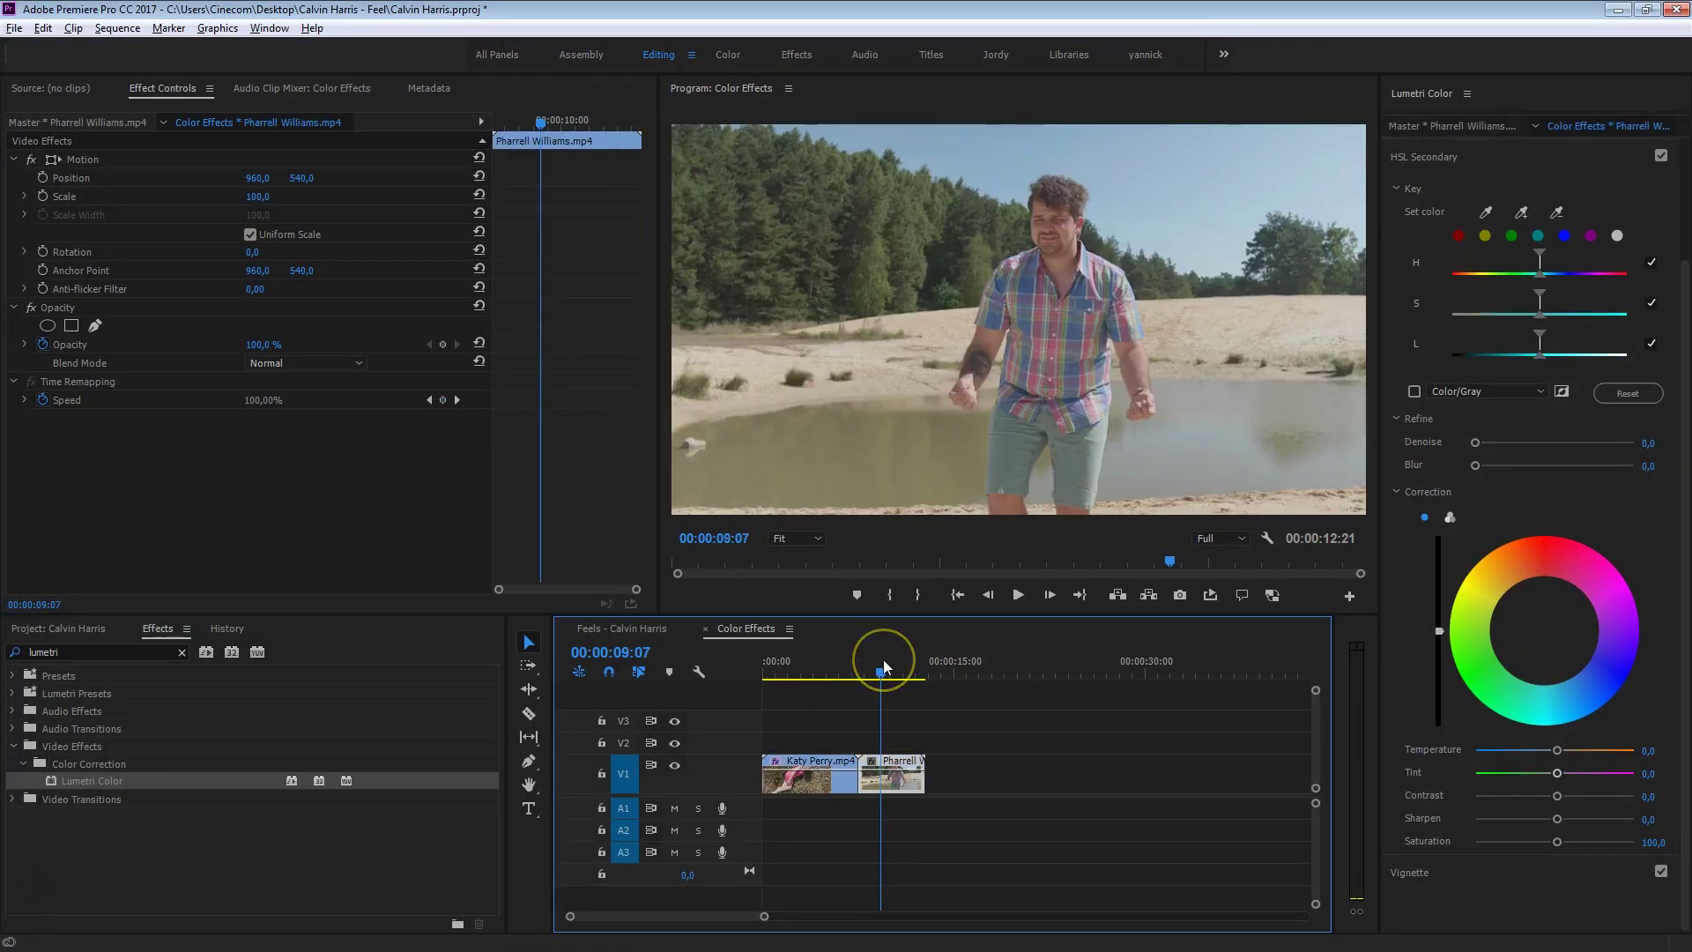
pyautogui.press('space')
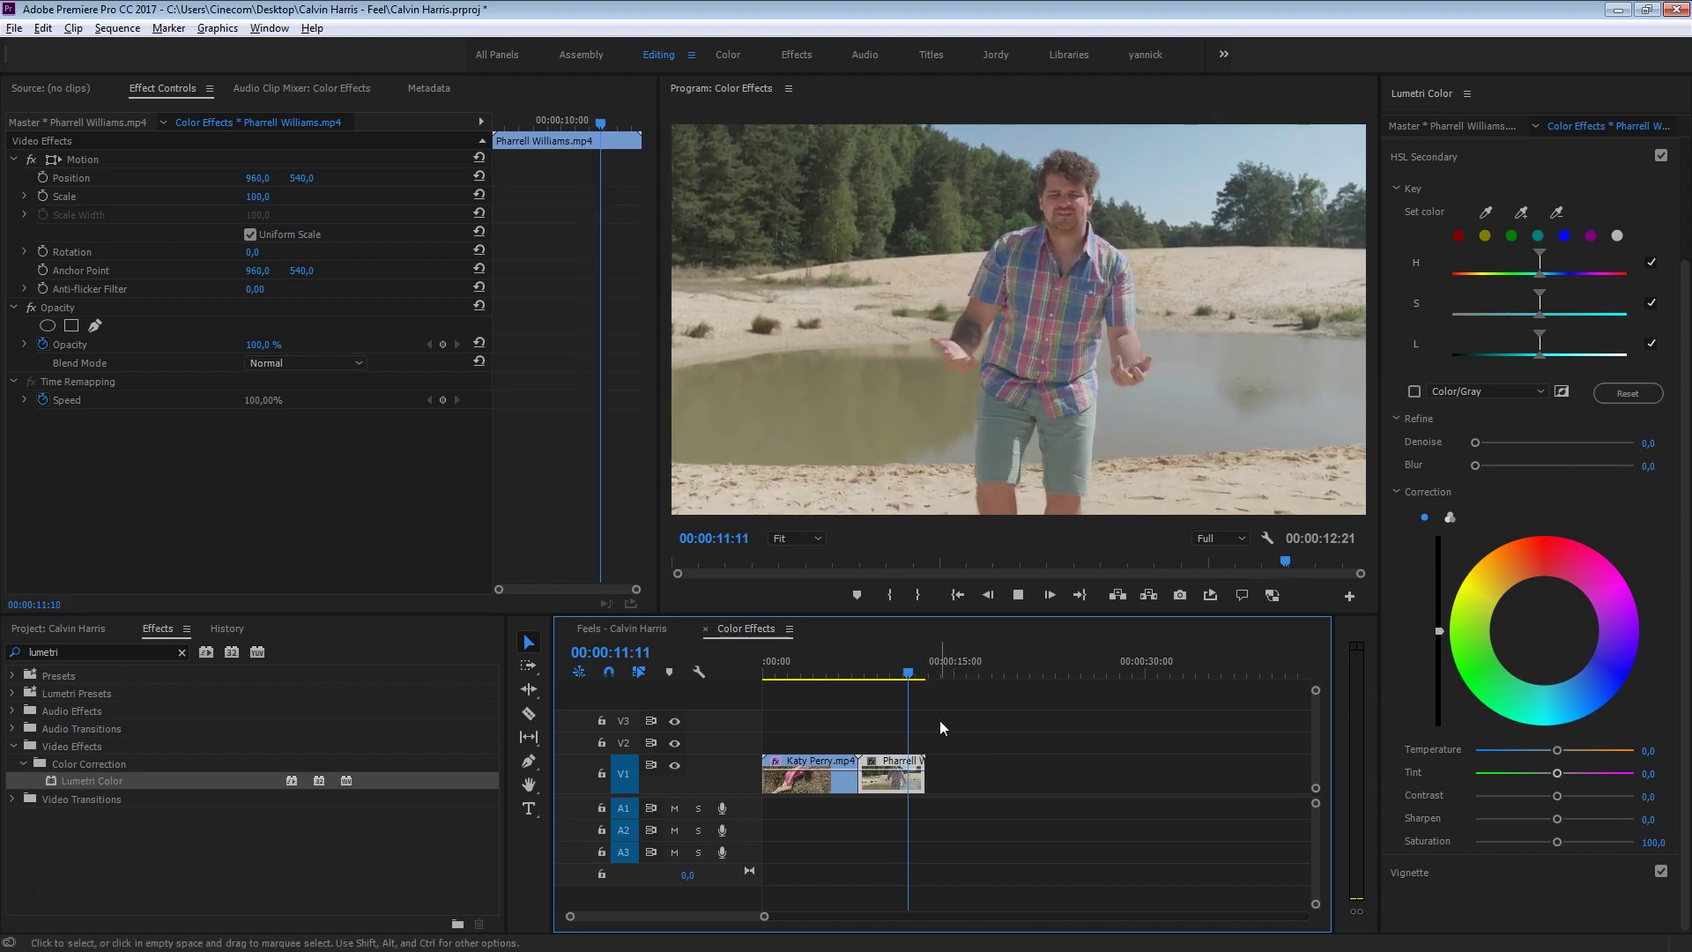
pyautogui.press('space')
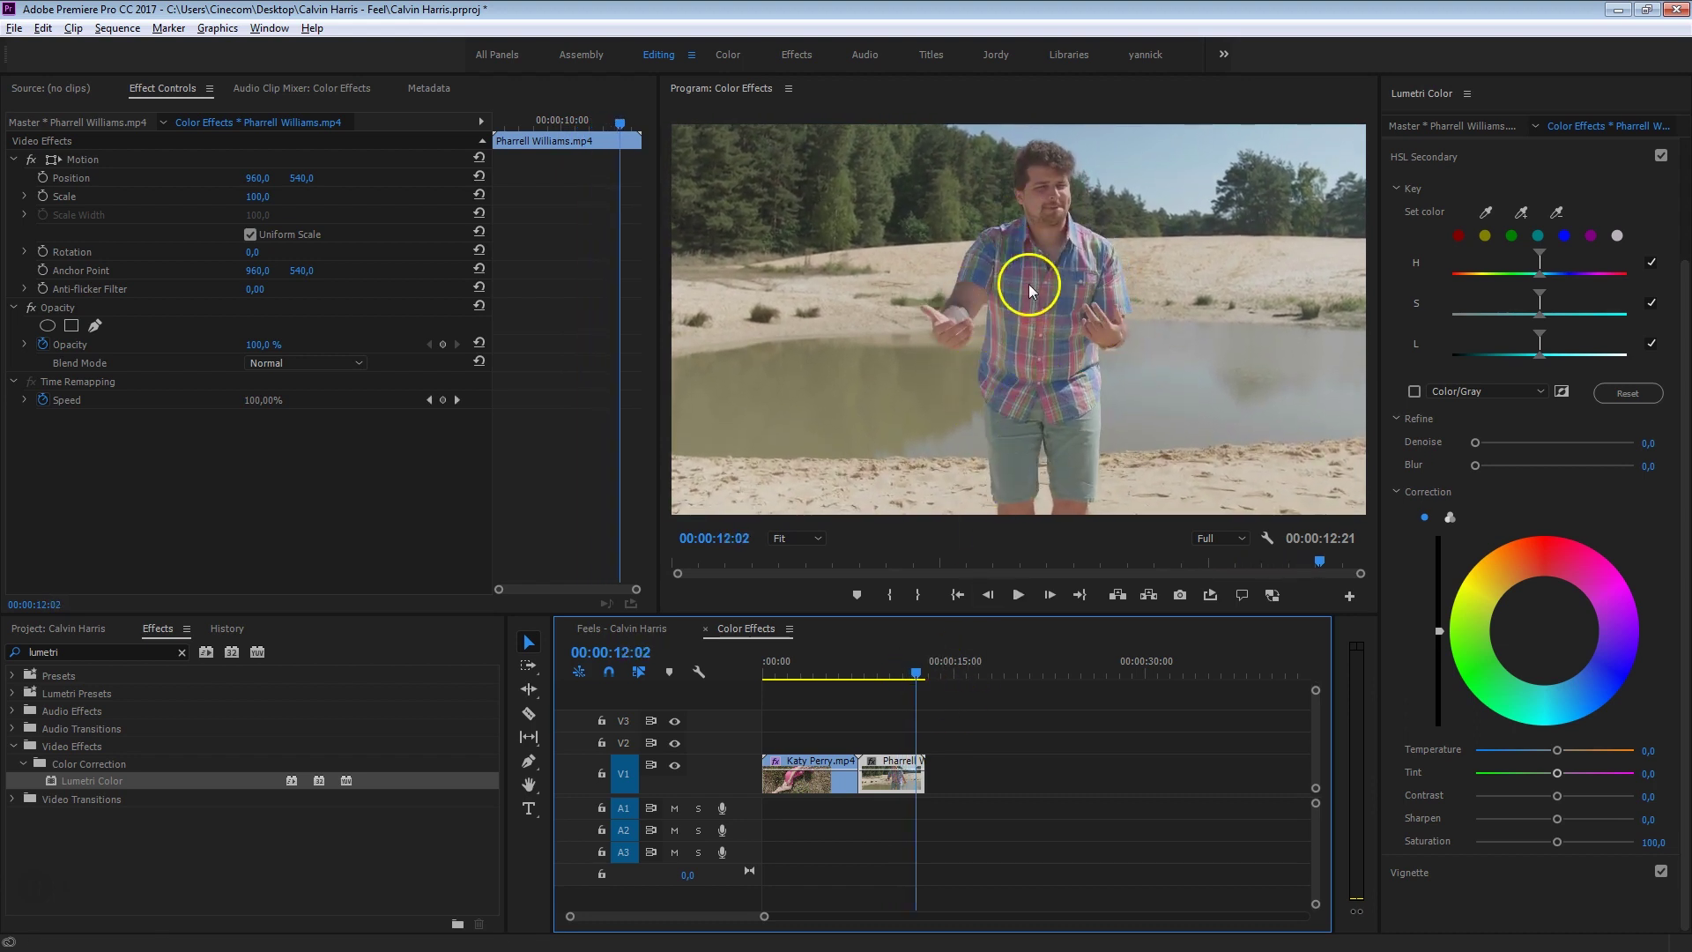
pyautogui.click(879, 670)
pyautogui.press('space')
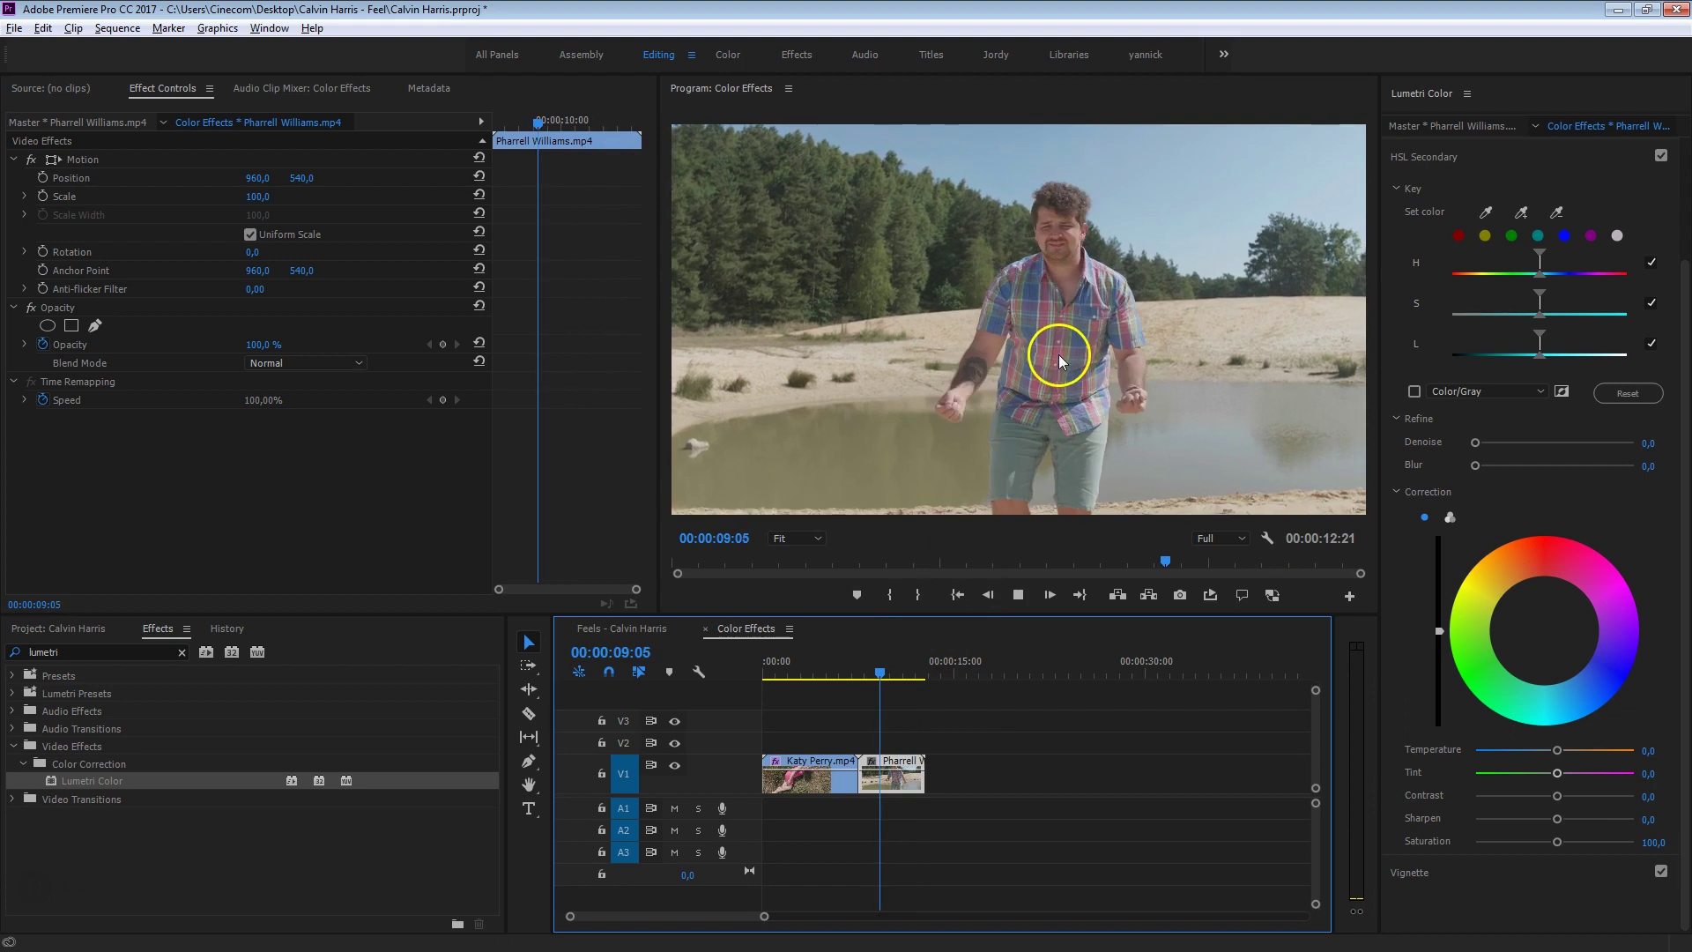
pyautogui.click(1139, 723)
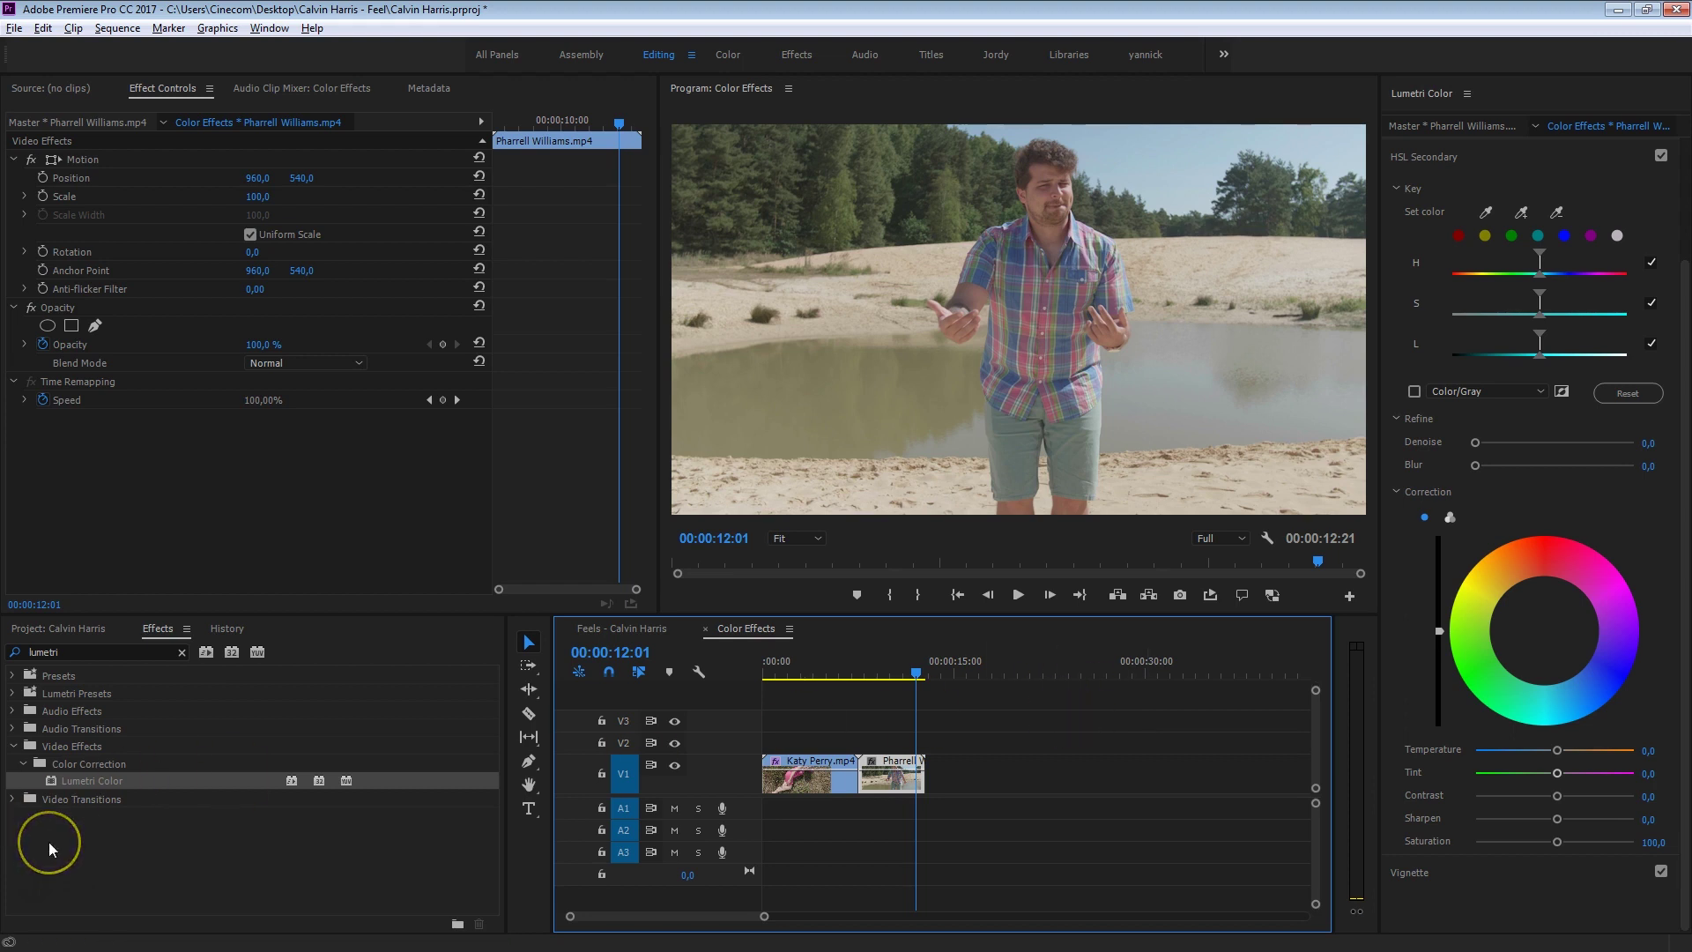
# Open the Feels - Calvin Harris sequence and scrub to 00:00:11:22 to examine the finished inverted-color look
pyautogui.click(647, 630)
pyautogui.moveTo(930, 681); pyautogui.dragTo(917, 677)
pyautogui.moveTo(934, 680); pyautogui.dragTo(1000, 765)
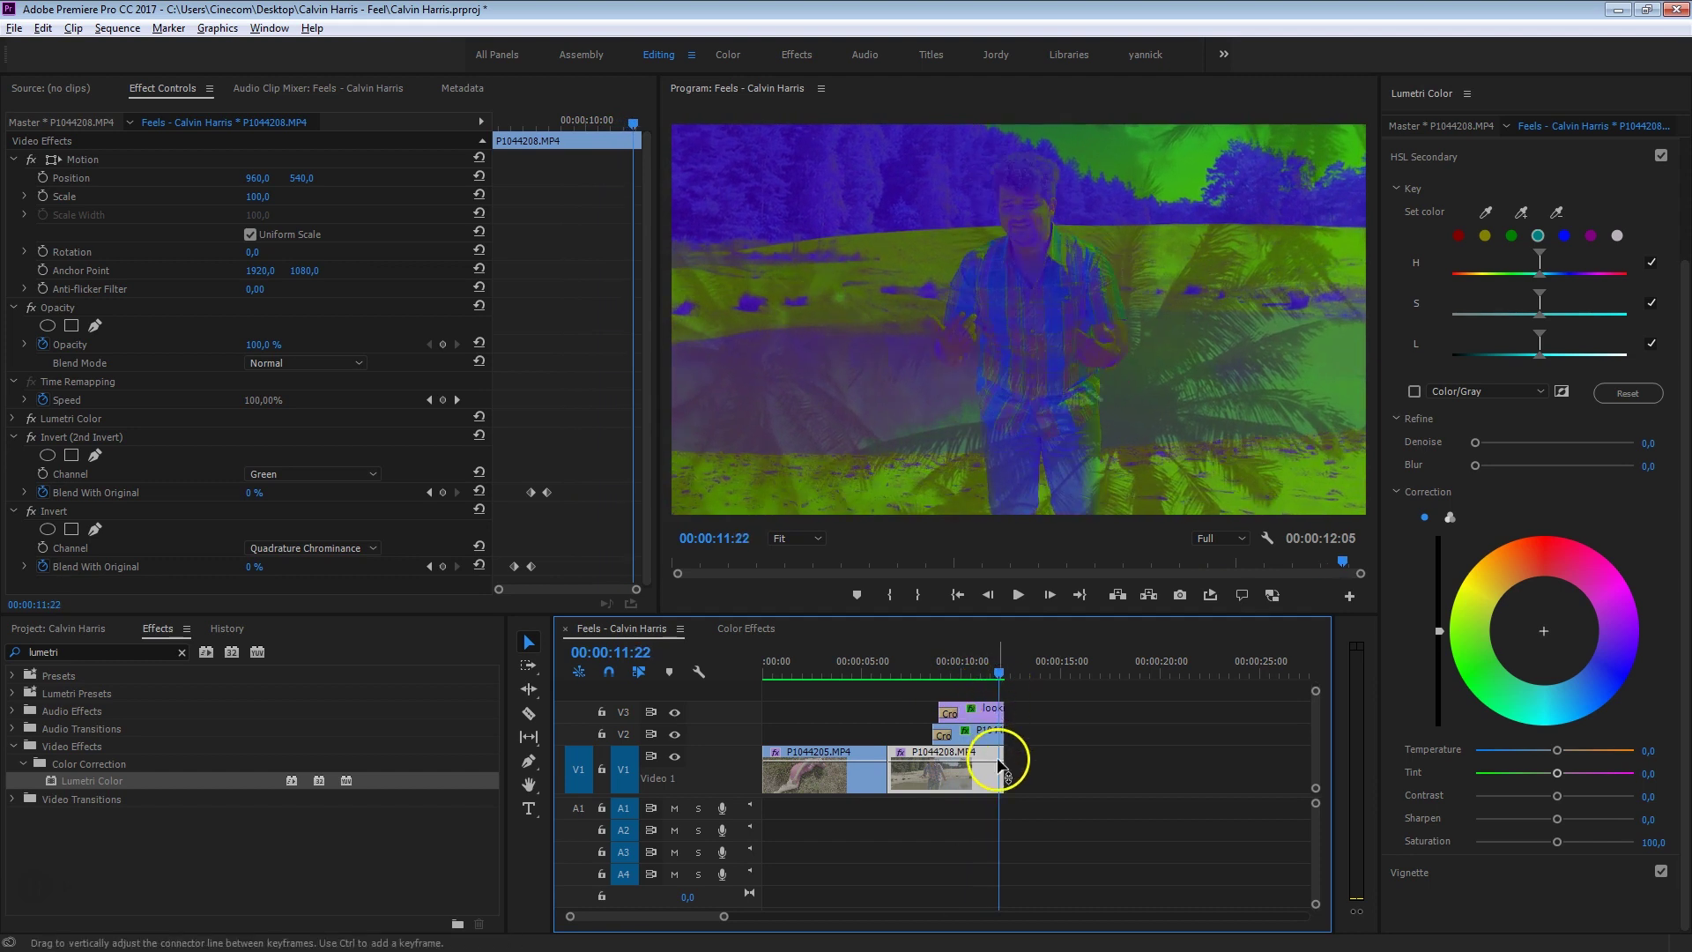
# Return to the Color Effects sequence, search the effects for "invert", and apply the video Invert effect to the Pharrell Williams clip
pyautogui.click(759, 625)
pyautogui.click(226, 650)
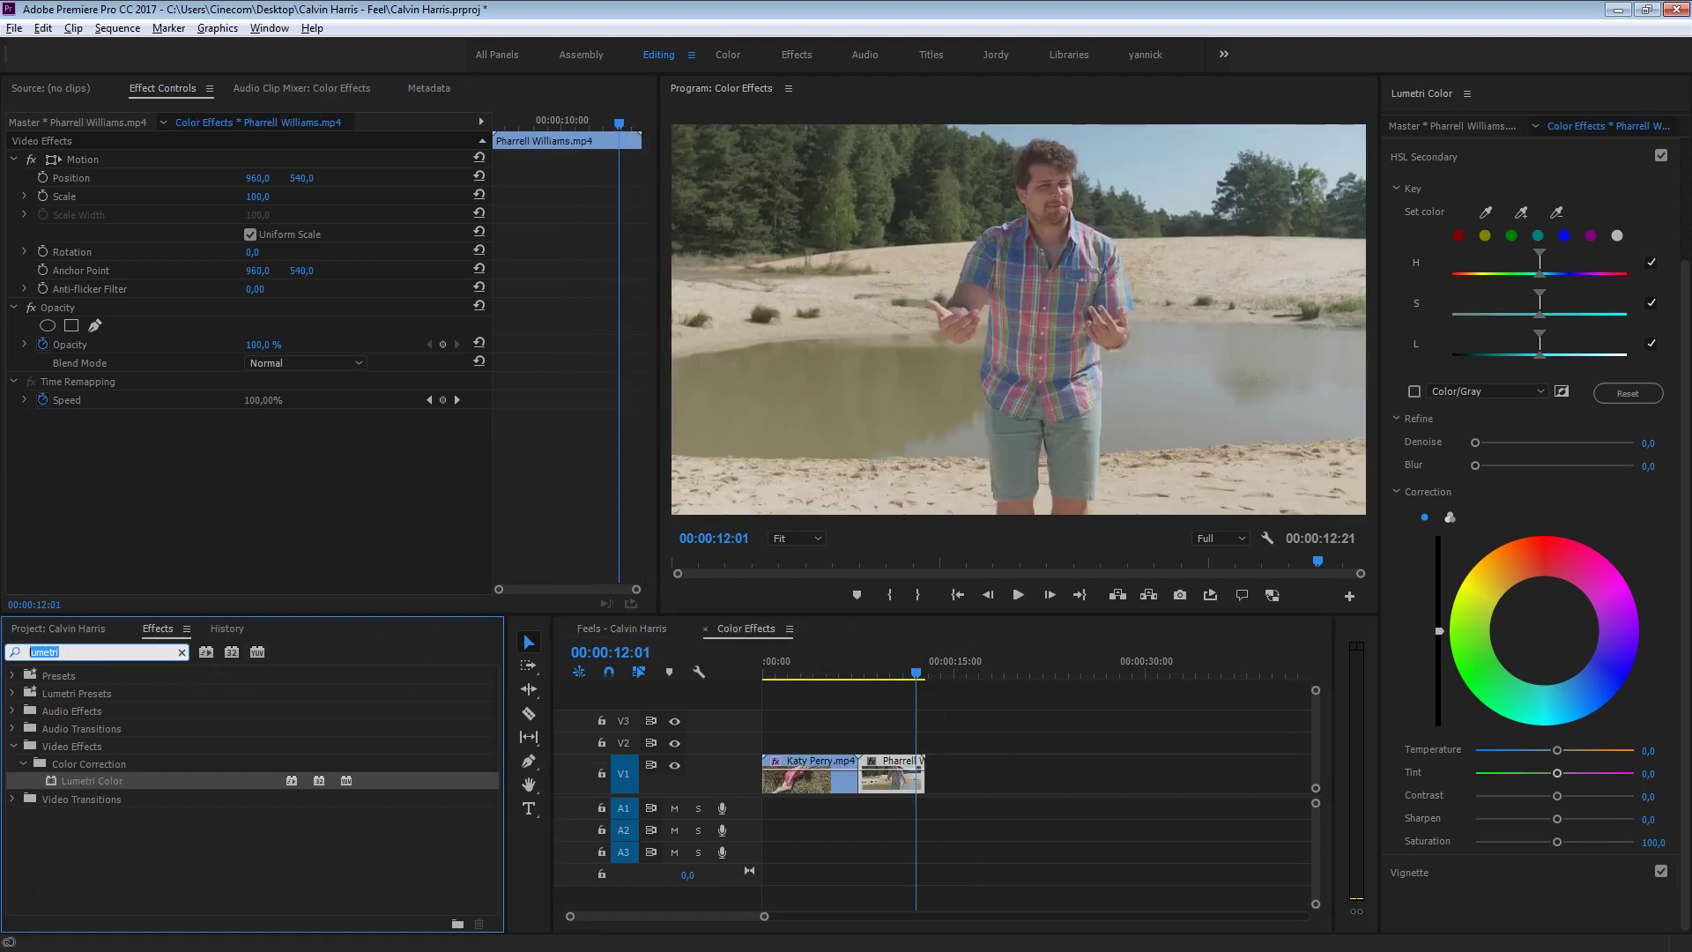
pyautogui.write('invert')
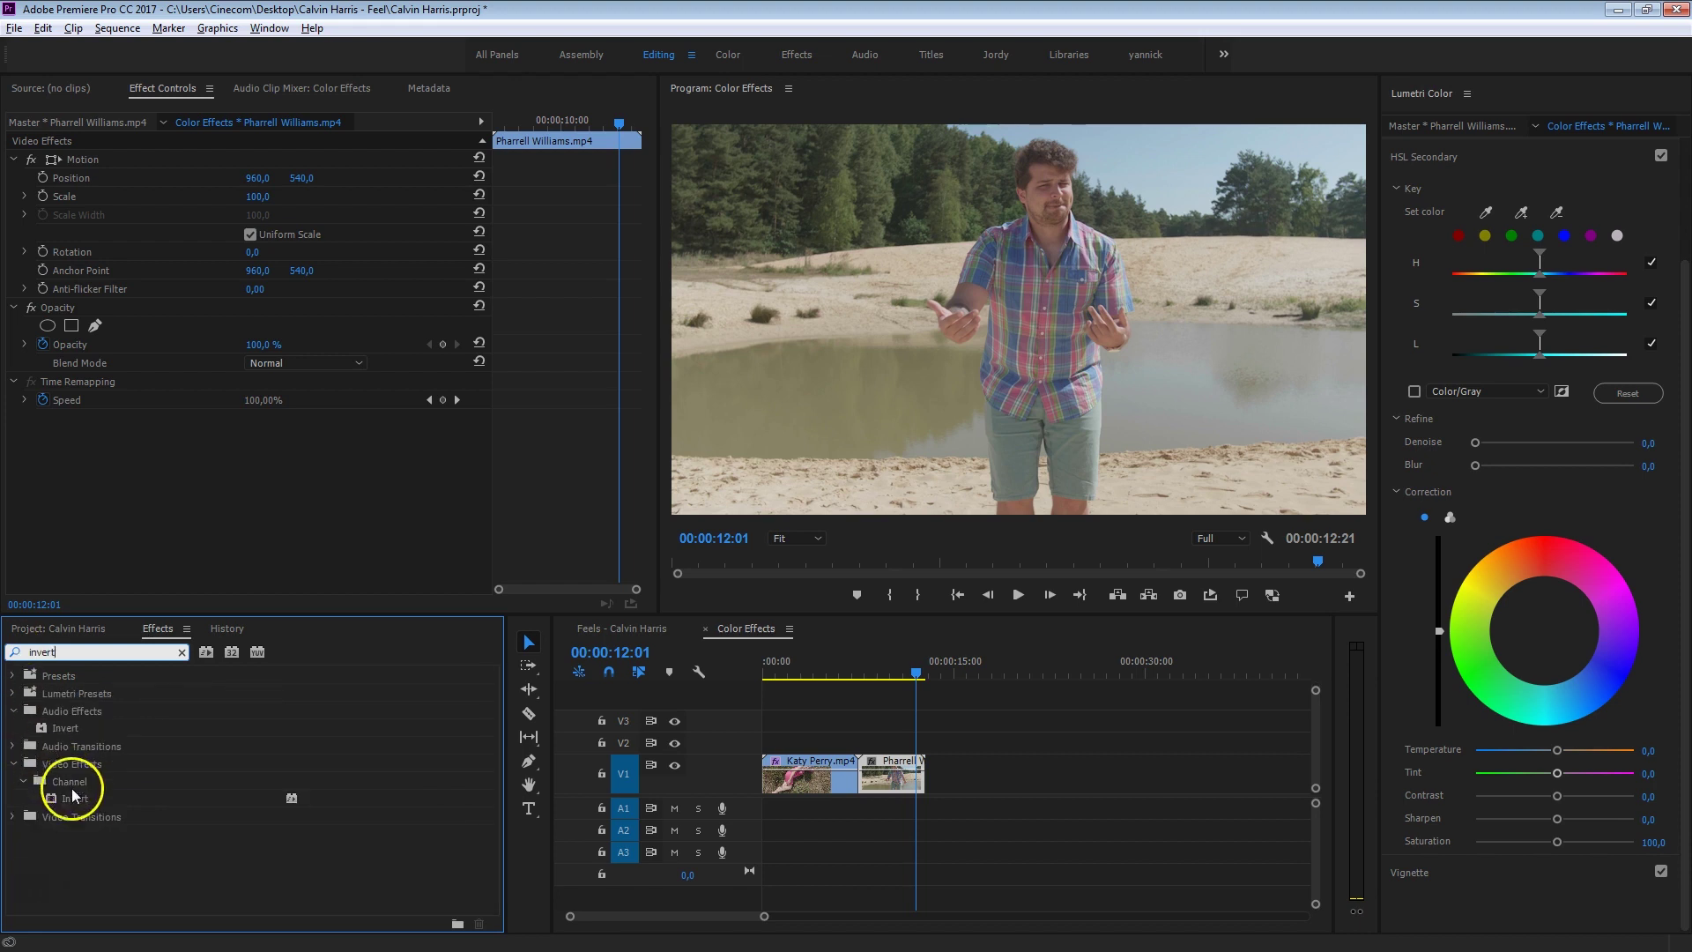
pyautogui.moveTo(76, 797); pyautogui.dragTo(905, 785)
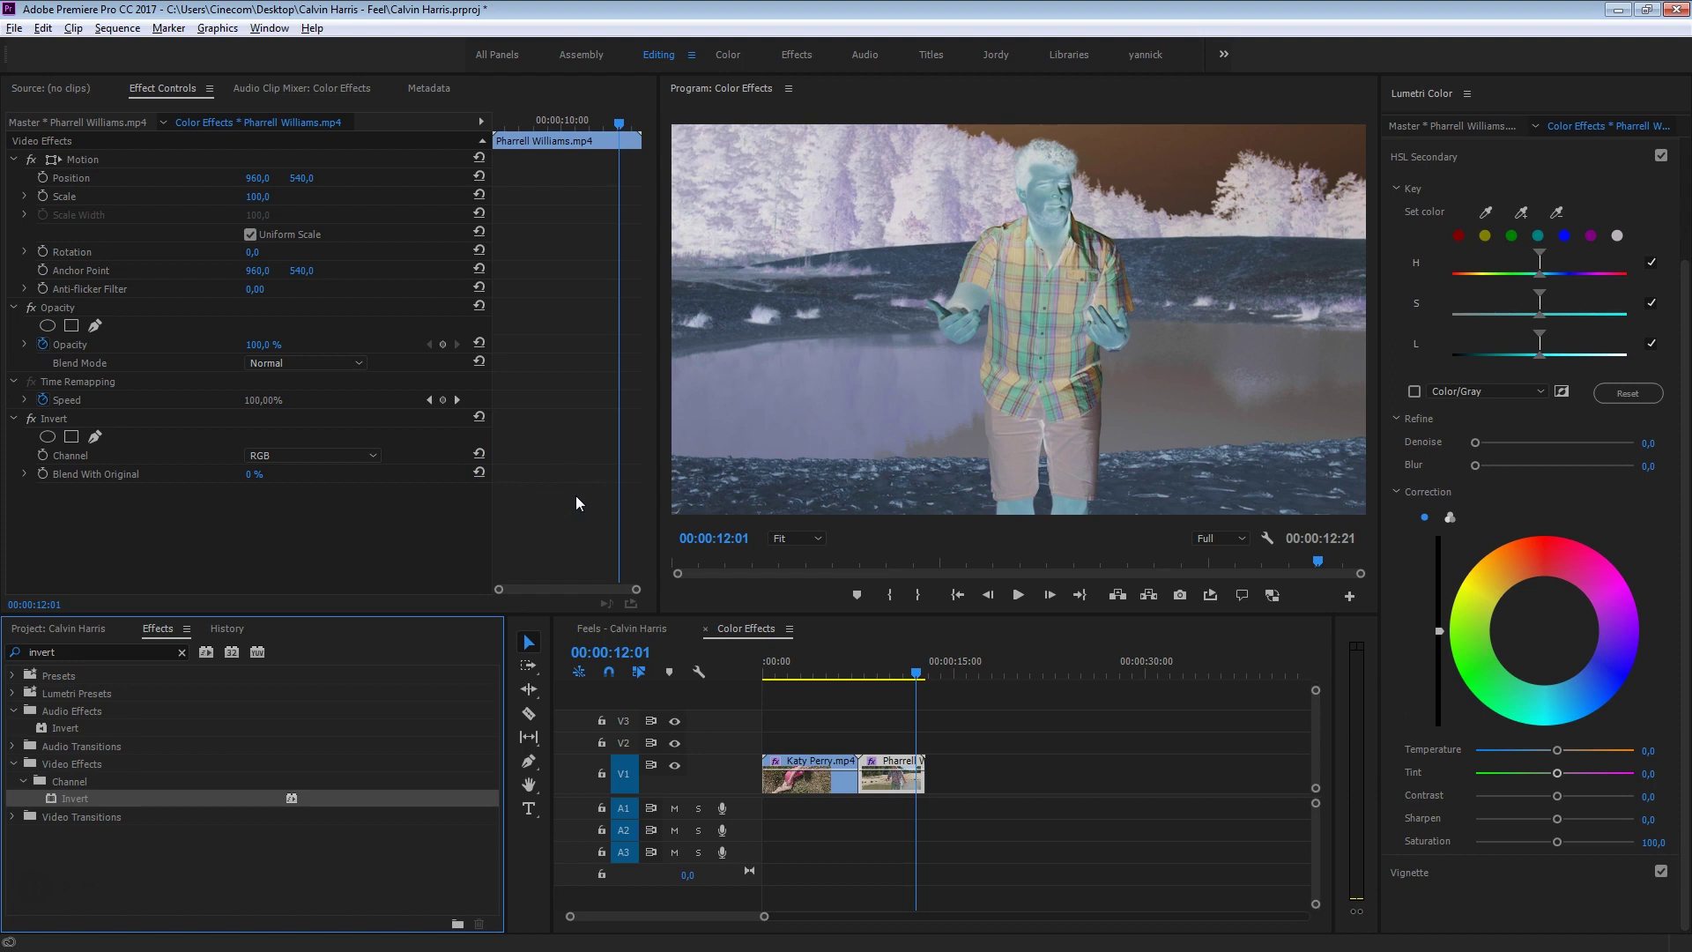
pyautogui.moveTo(321, 436); pyautogui.dragTo(205, 185)
pyautogui.click(51, 419)
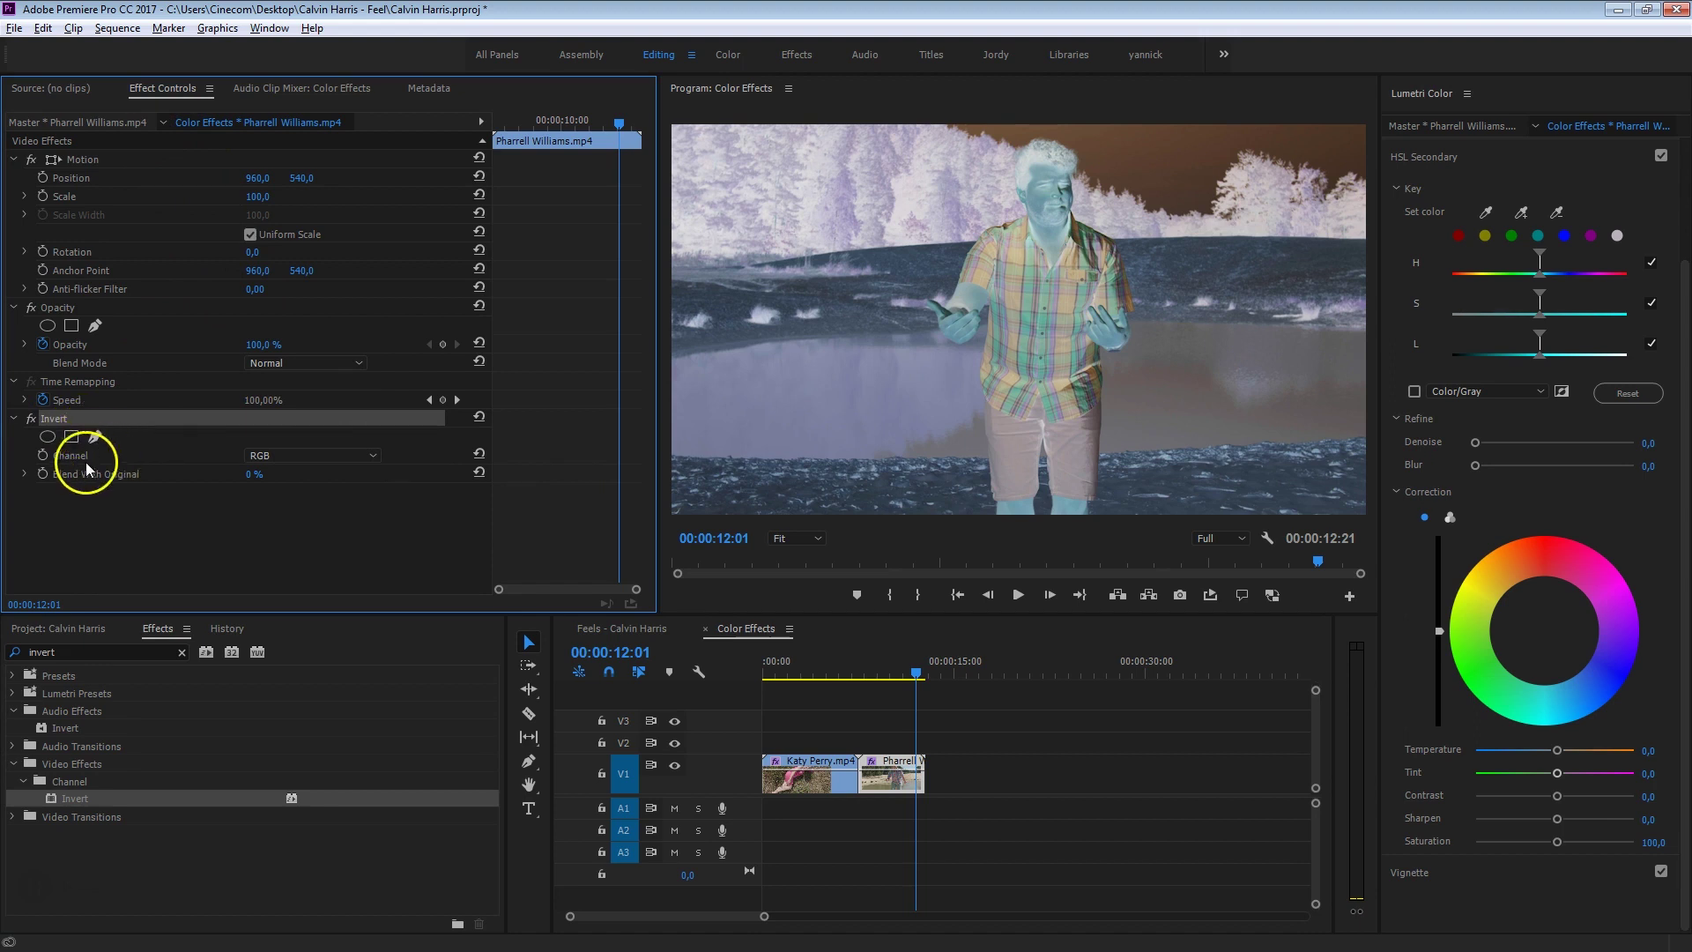
# Try the In Phase Chrominance channel in the Pharrell Williams clip's Invert effect and settle on Quadrature Chrominance
pyautogui.click(317, 460)
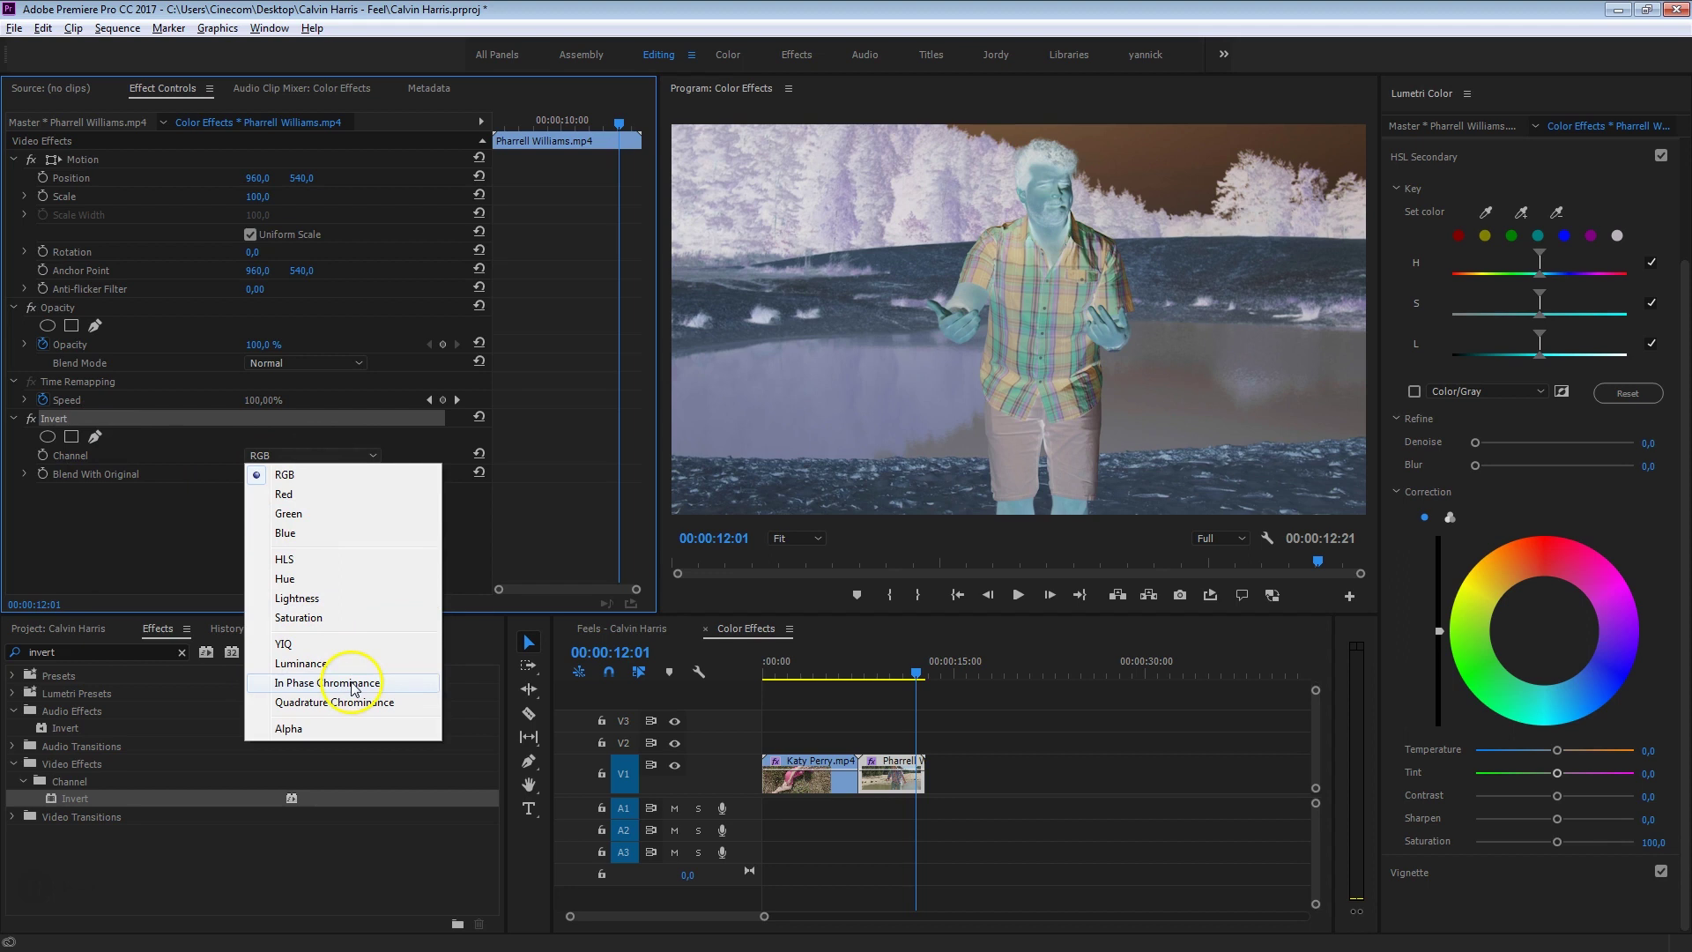
pyautogui.click(406, 684)
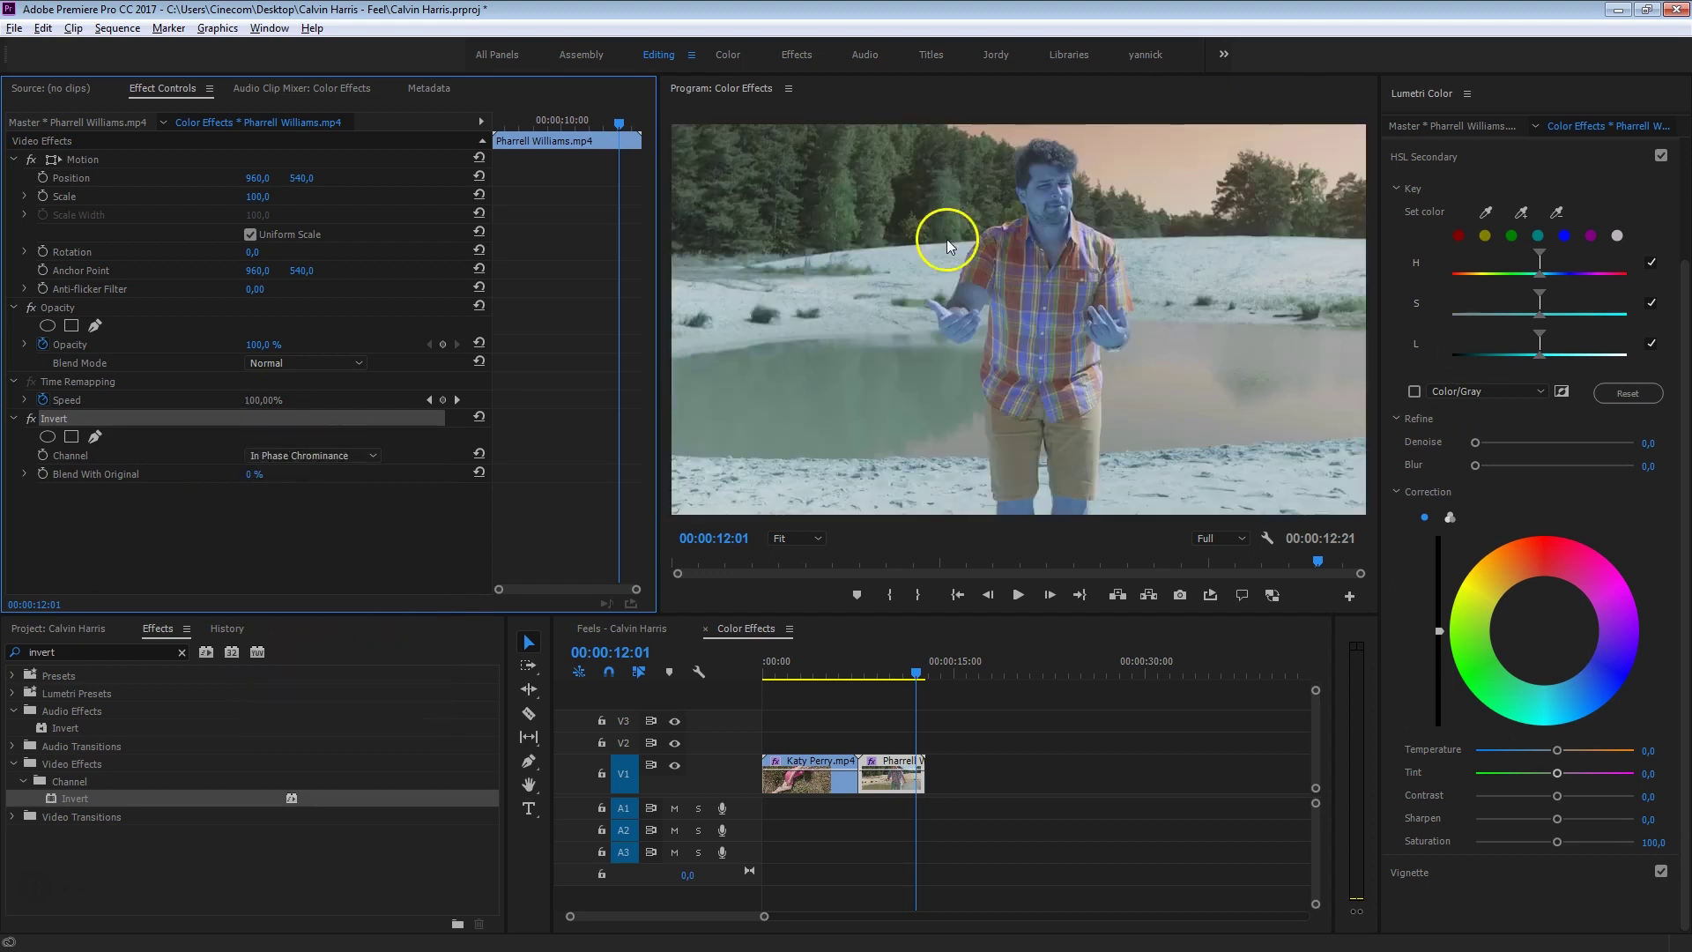
pyautogui.click(352, 520)
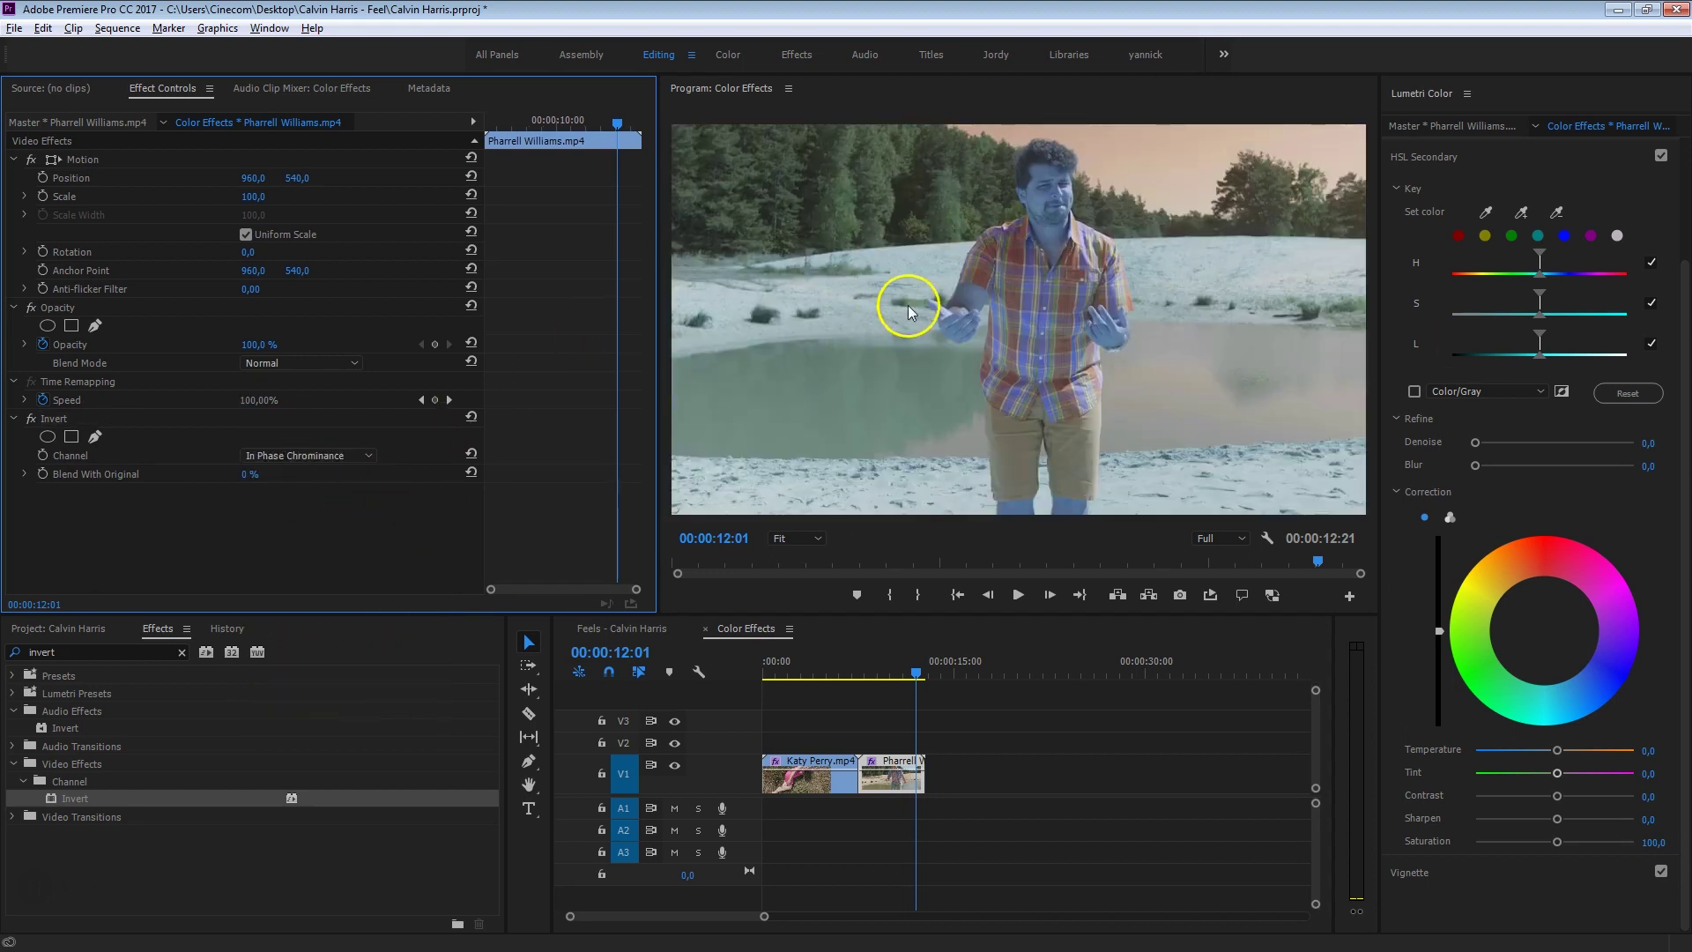
pyautogui.click(368, 454)
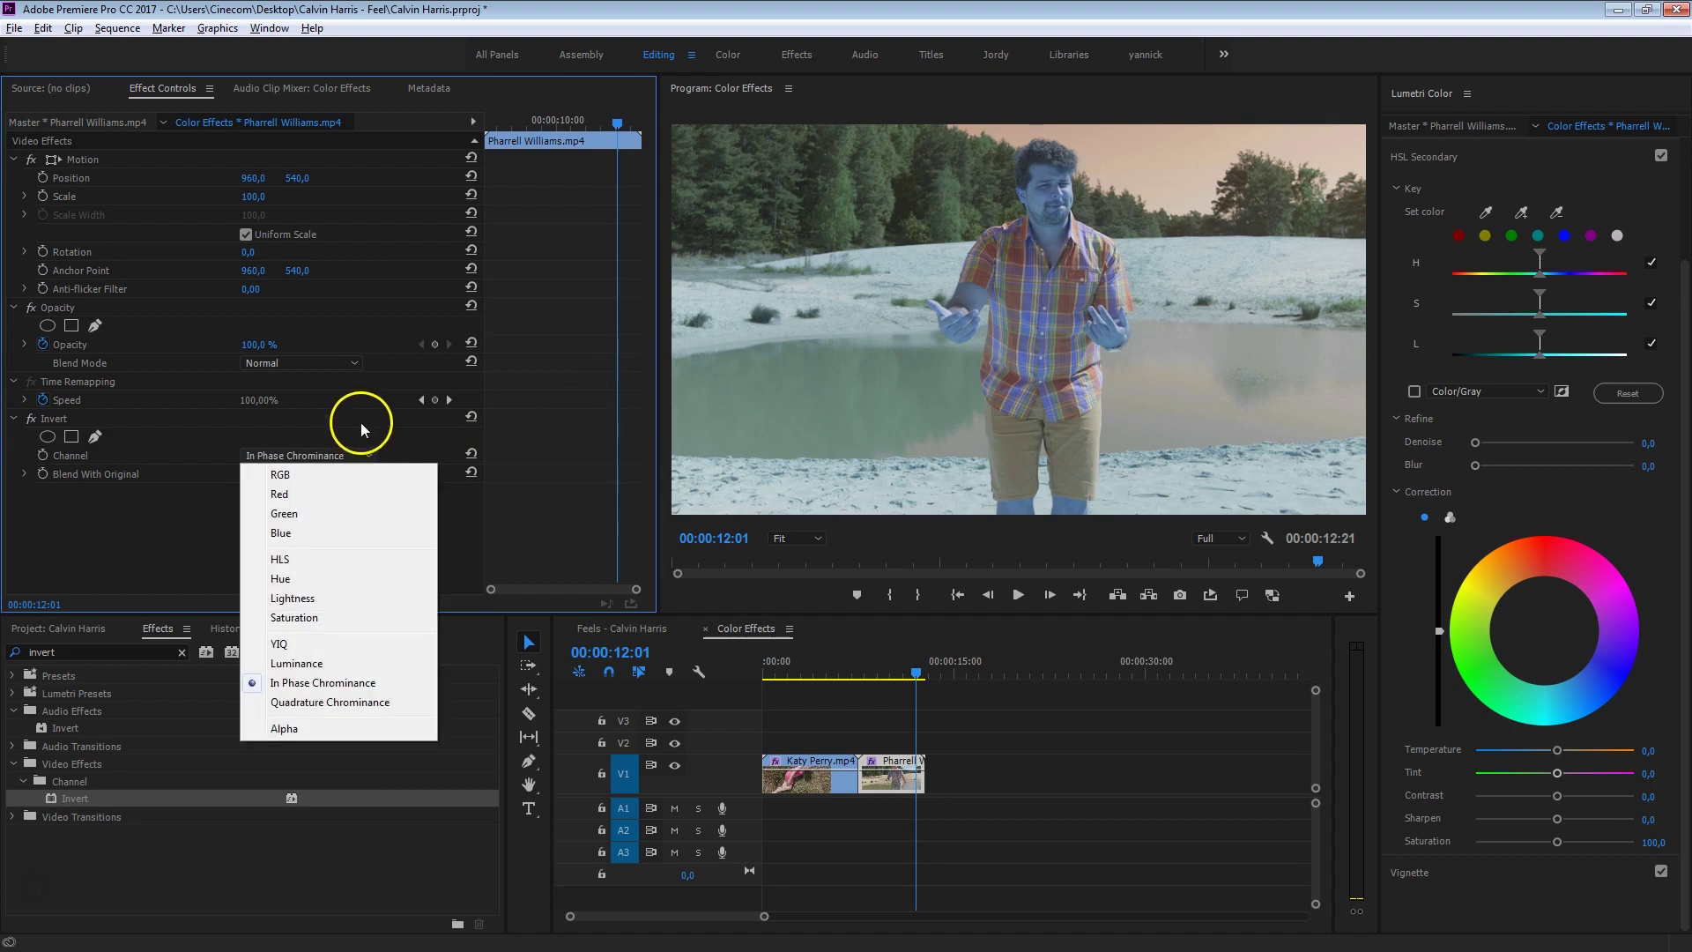
pyautogui.click(361, 710)
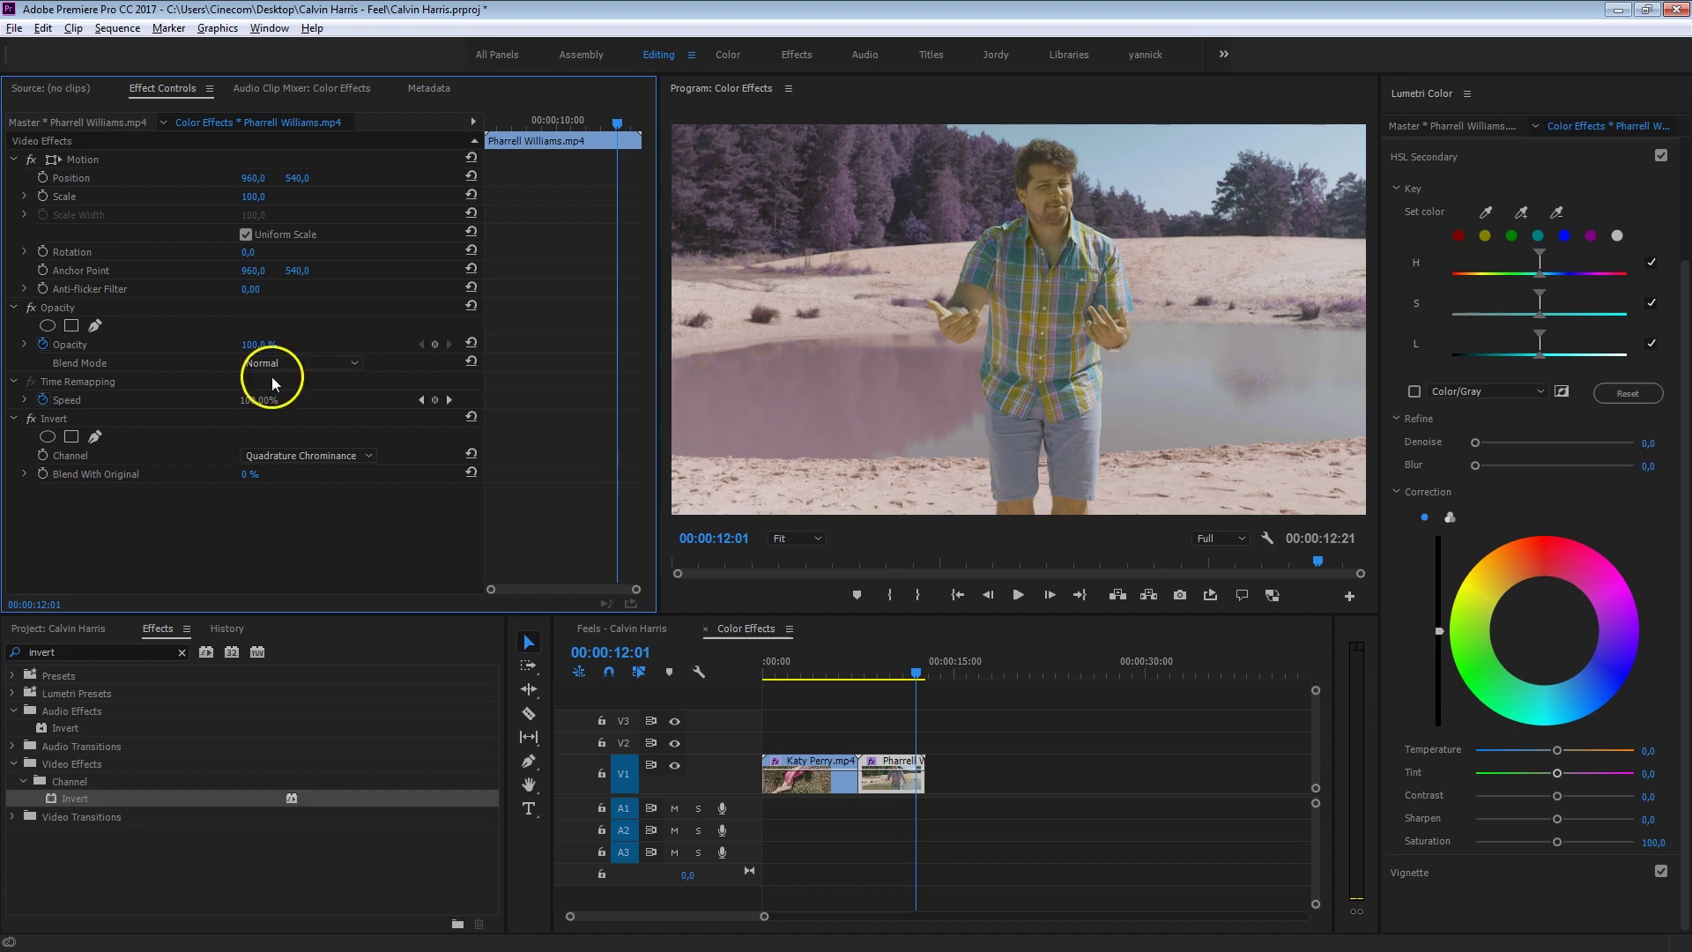
# Keyframe the Invert effect's Blend With Original at 100 % on 00:00:08:11 and 0 % on 00:00:09:17
pyautogui.moveTo(257, 472); pyautogui.dragTo(151, 381)
pyautogui.moveTo(861, 669); pyautogui.dragTo(870, 672)
pyautogui.moveTo(242, 467); pyautogui.dragTo(721, 484)
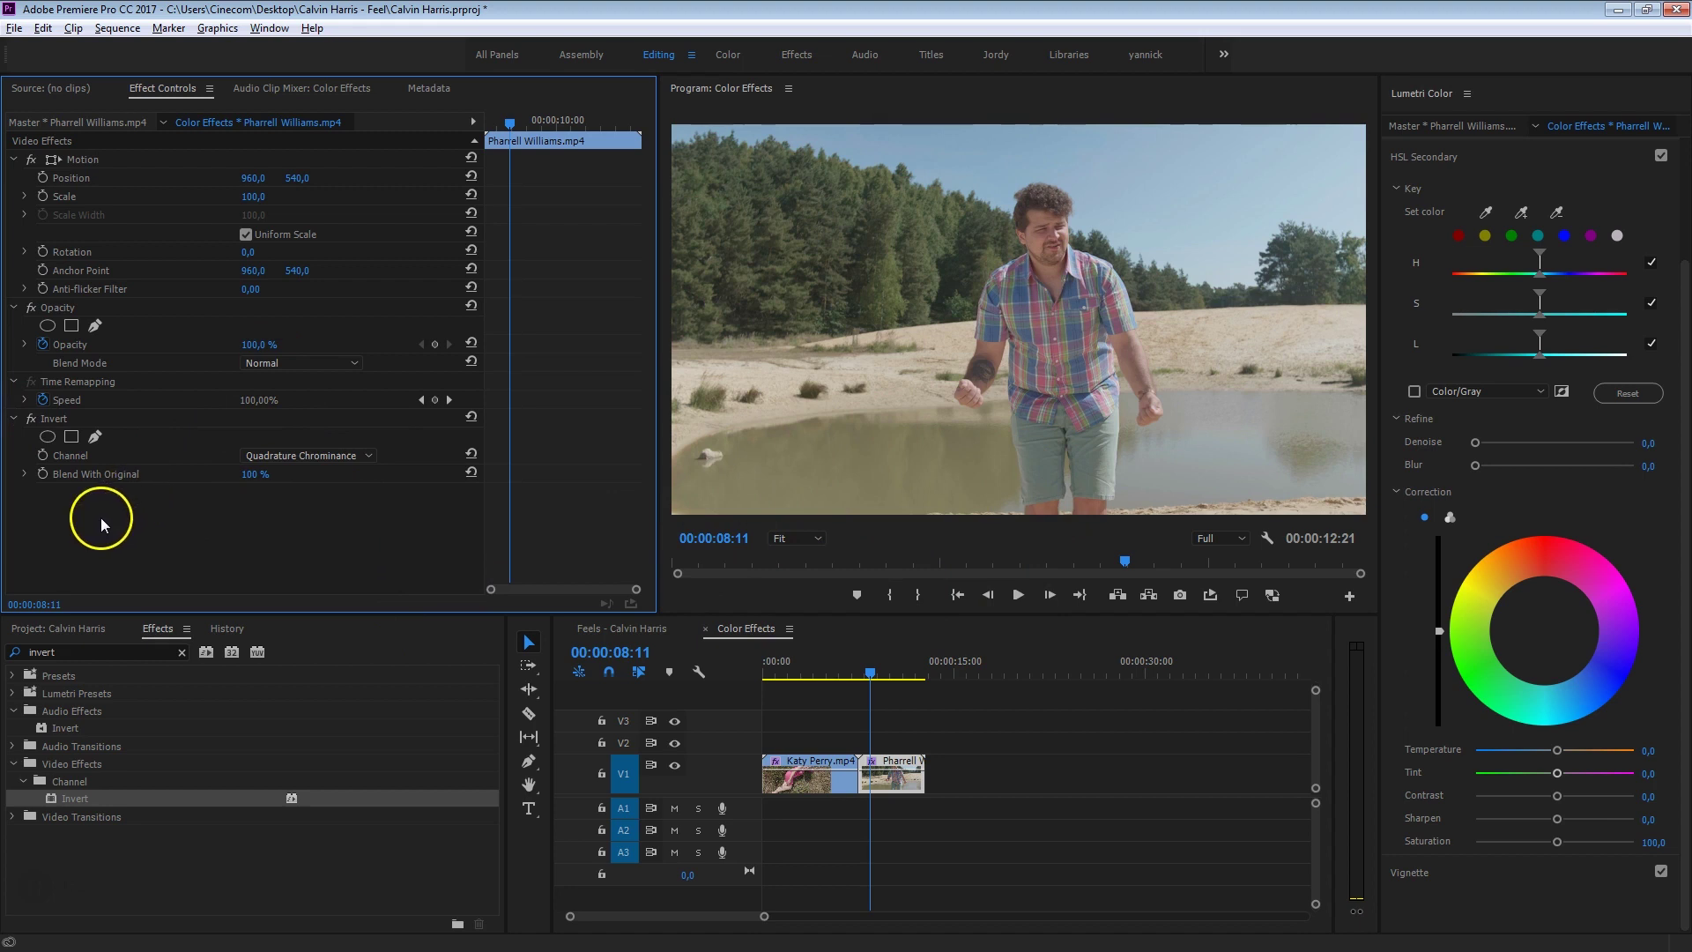
pyautogui.click(42, 474)
pyautogui.moveTo(510, 126); pyautogui.dragTo(544, 139)
pyautogui.moveTo(264, 473); pyautogui.dragTo(61, 455)
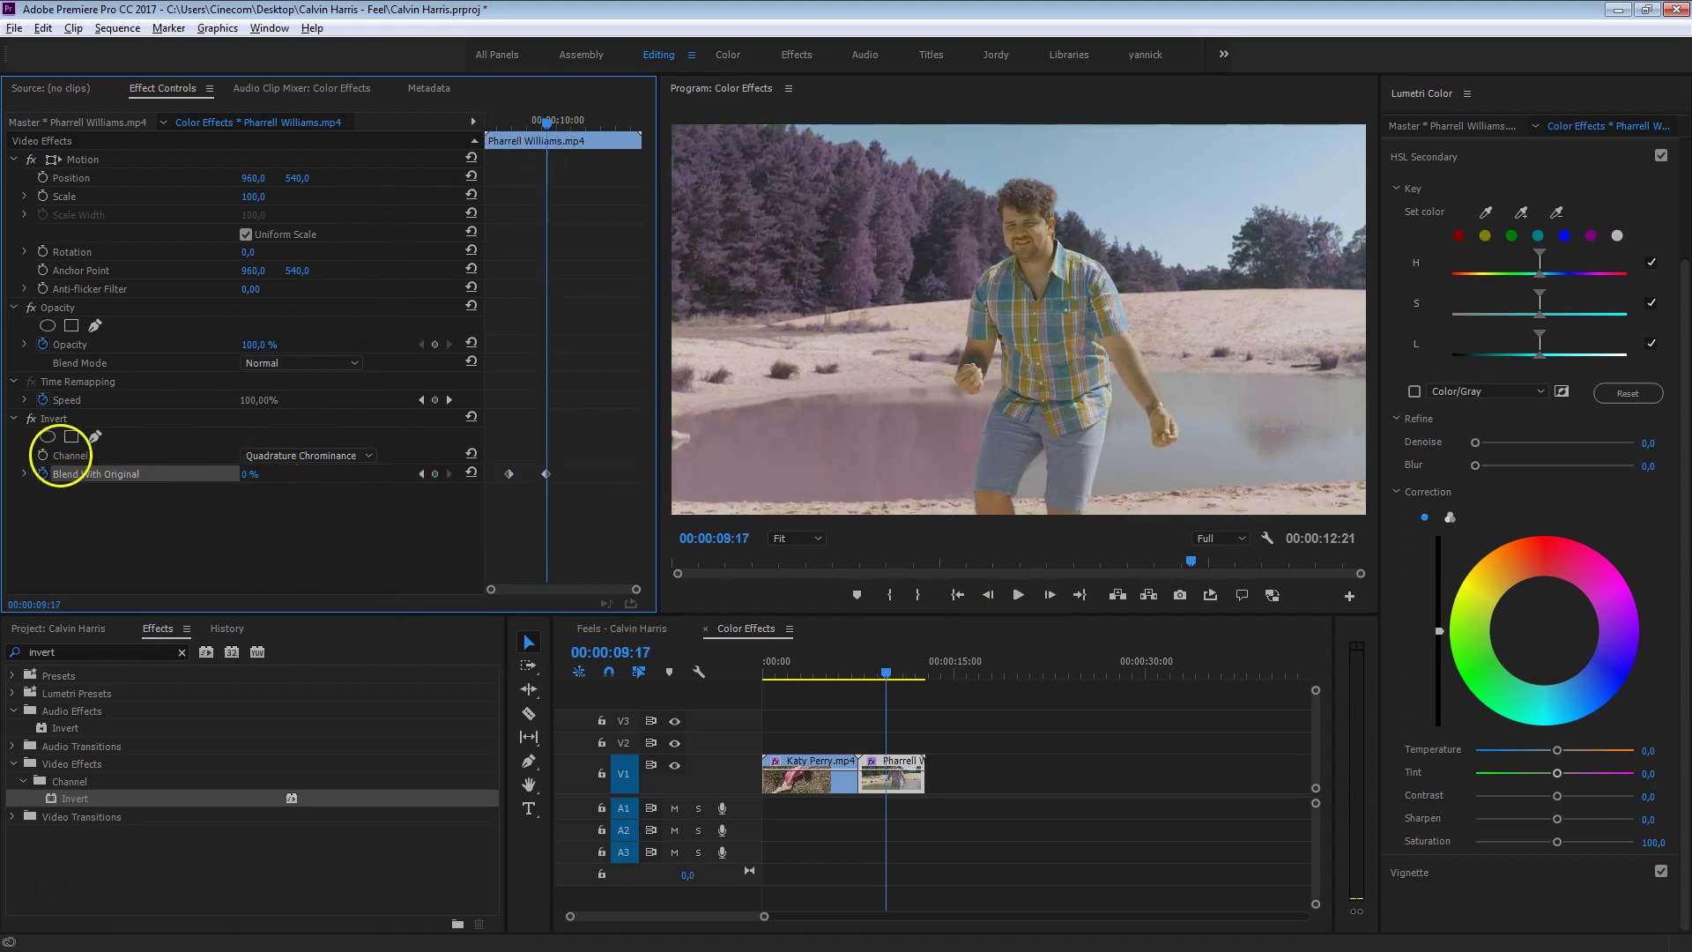
# Play the clip from about the first Blend With Original keyframe to review the color transition
pyautogui.click(512, 119)
pyautogui.press('space')
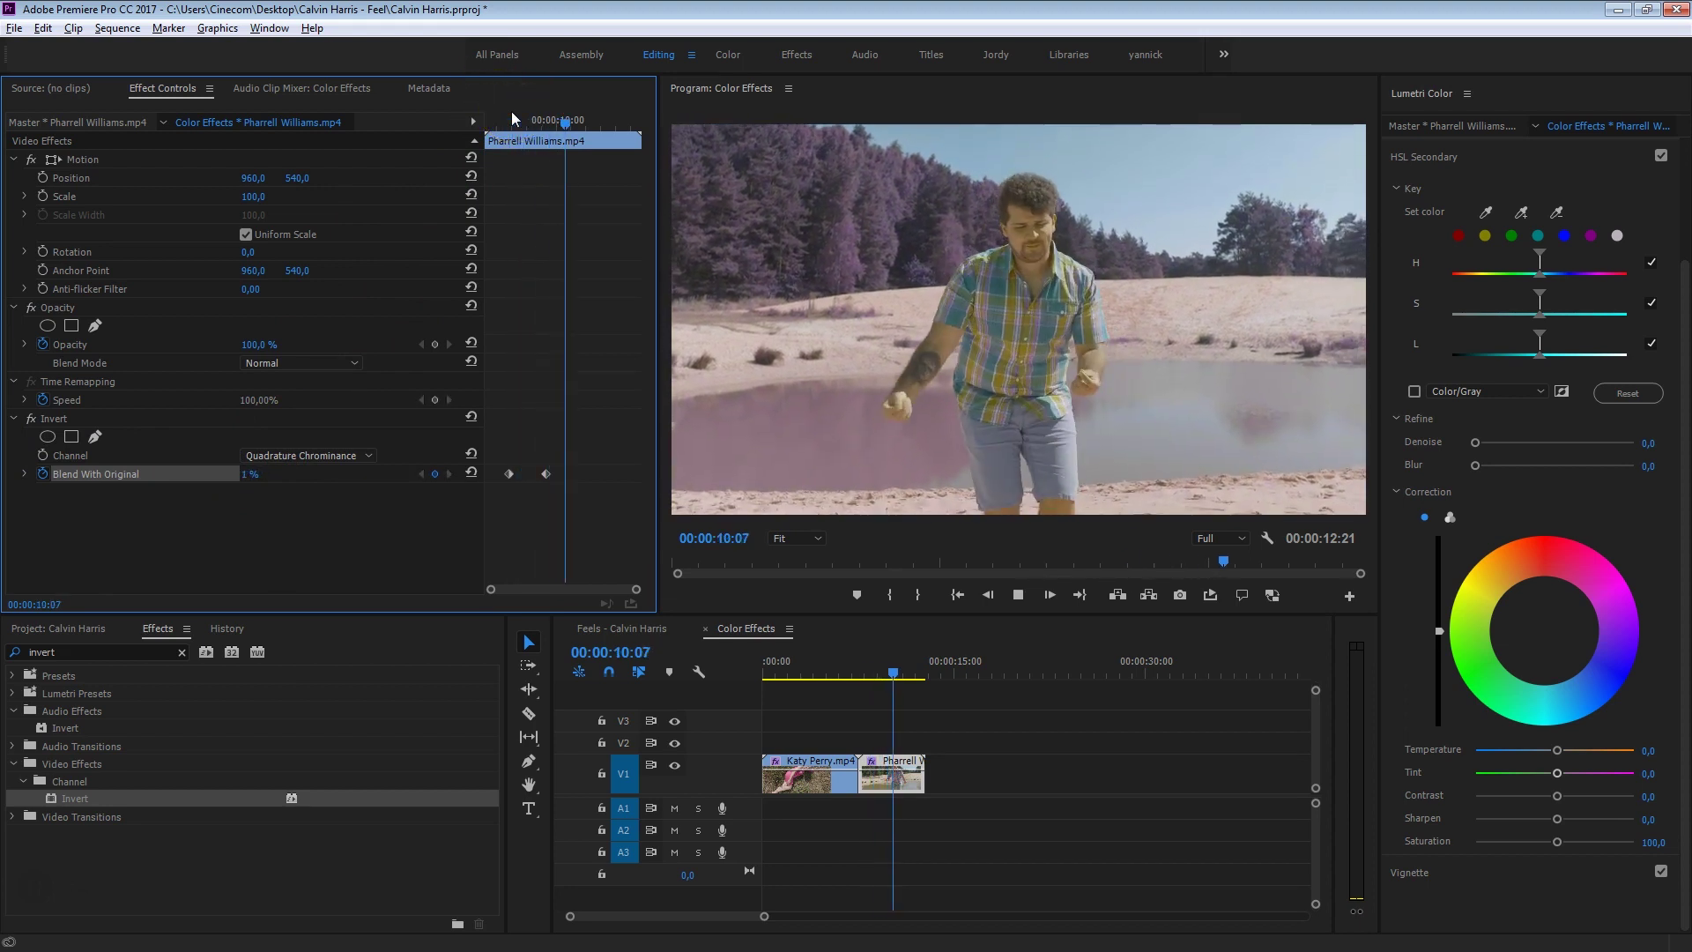
pyautogui.press('space')
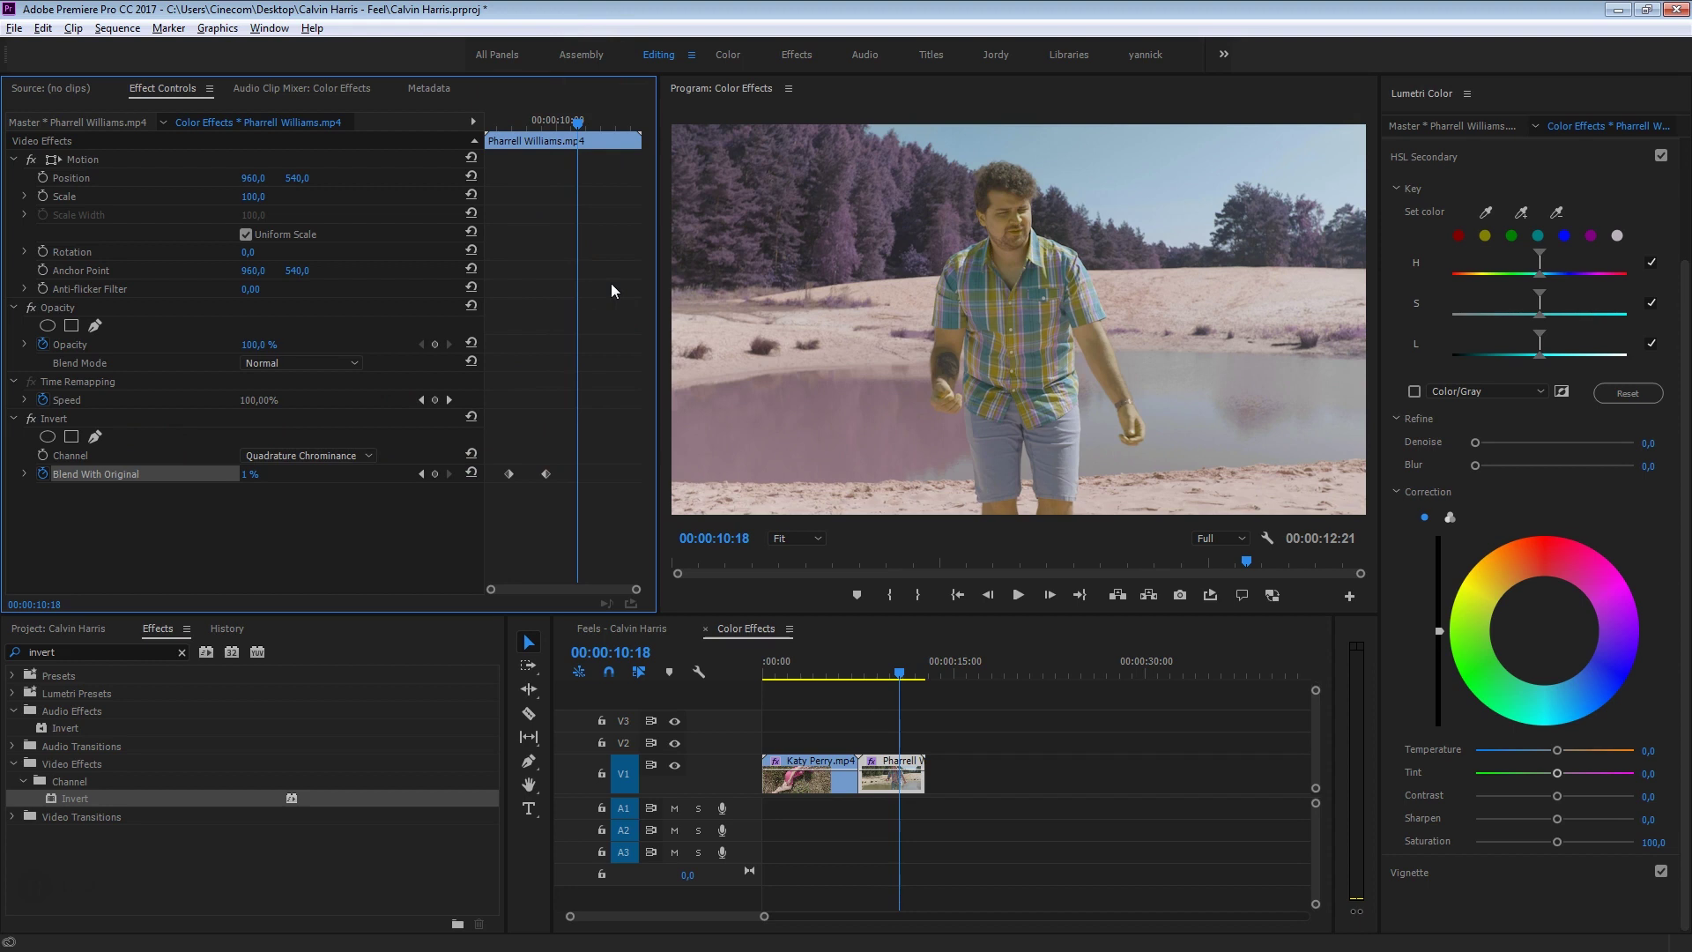
# Apply a second video Invert effect to the Pharrell Williams clip and set its channel to Green
pyautogui.moveTo(59, 806); pyautogui.dragTo(883, 774)
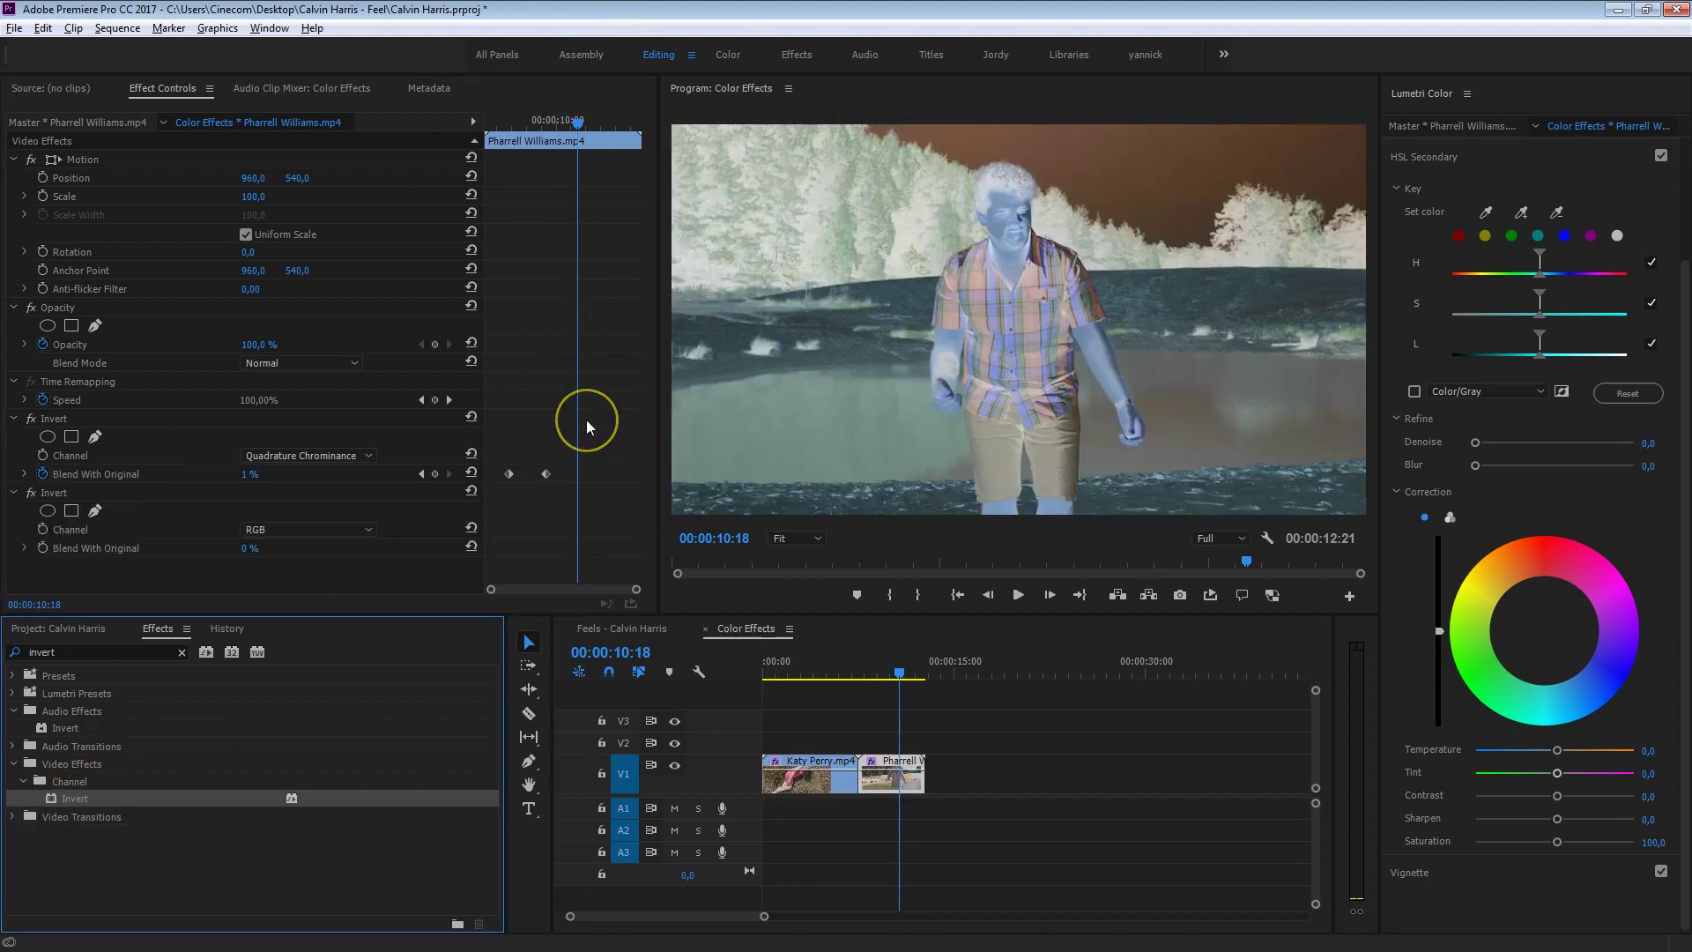
pyautogui.click(308, 531)
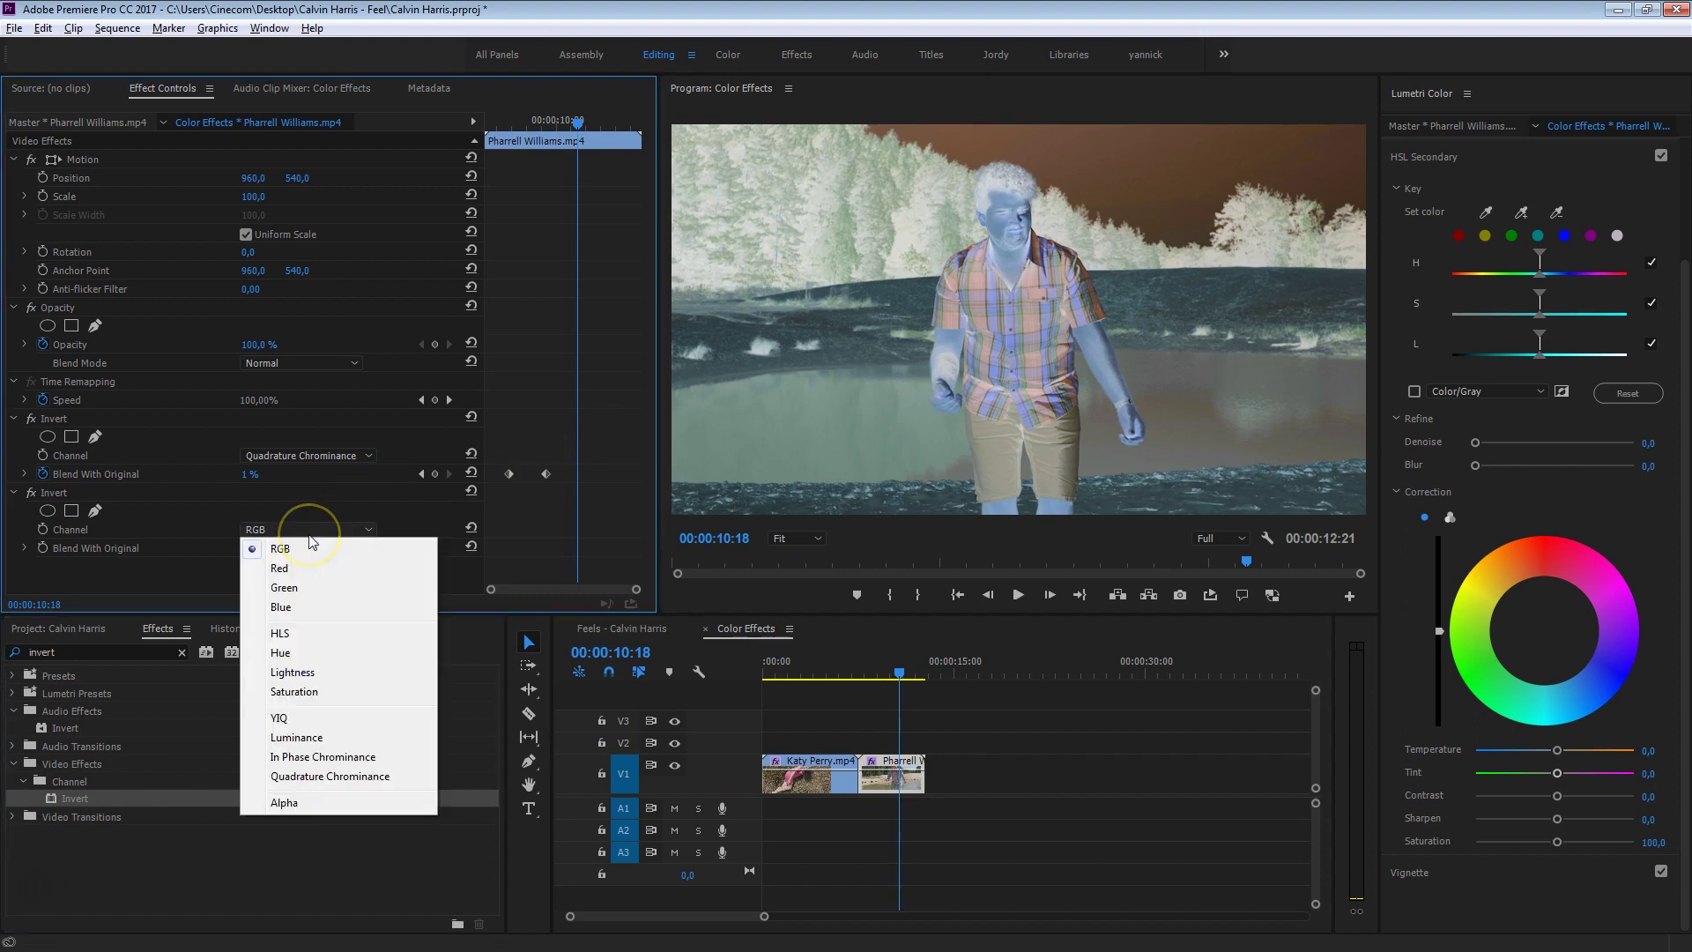
pyautogui.click(303, 588)
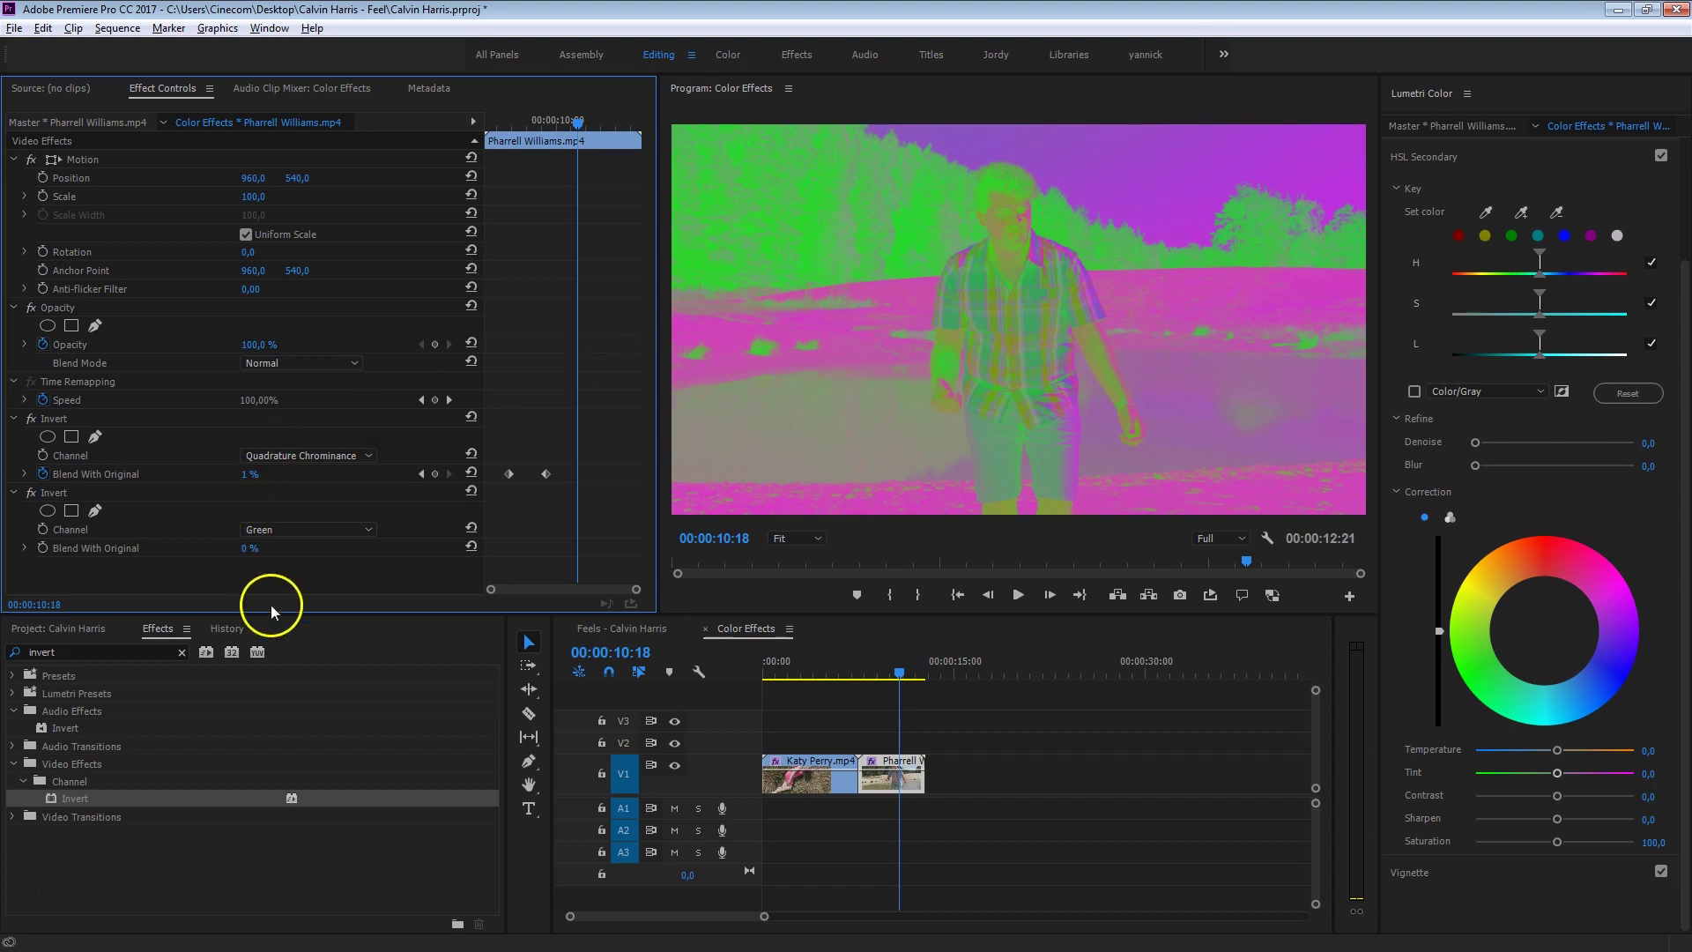
# Keyframe the second Invert's Blend With Original at 100 % on 00:00:10:18 and 0 % on 00:00:11:14, and play the transition
pyautogui.moveTo(250, 548); pyautogui.dragTo(381, 563)
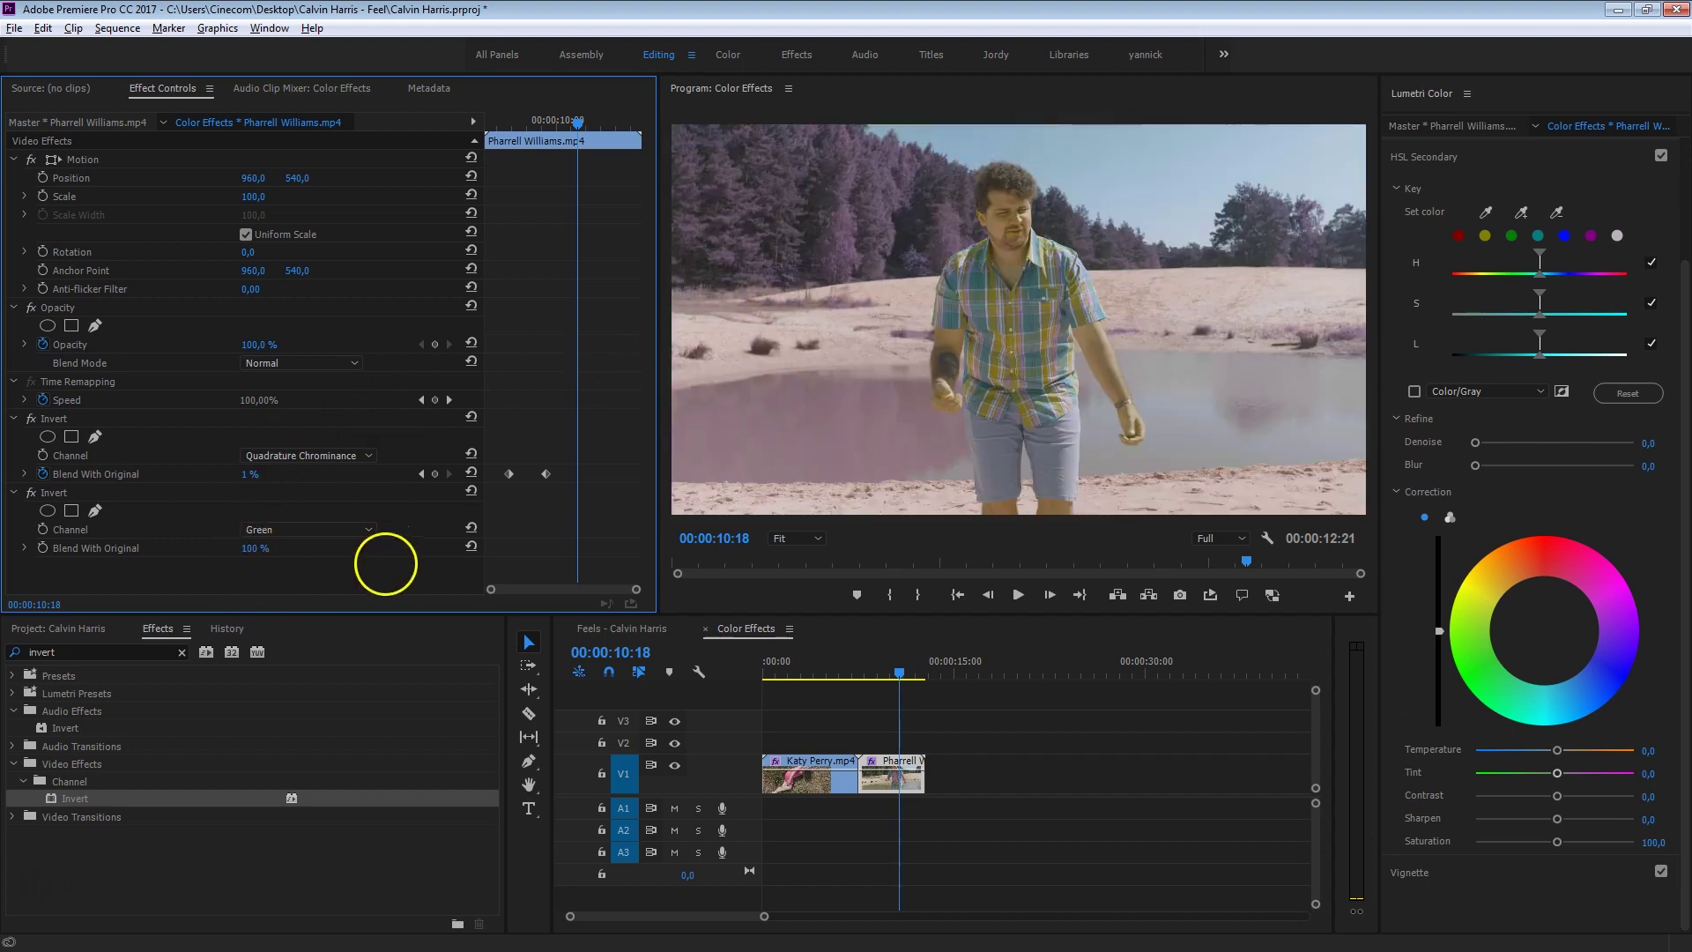
pyautogui.click(43, 548)
pyautogui.moveTo(578, 119); pyautogui.dragTo(603, 124)
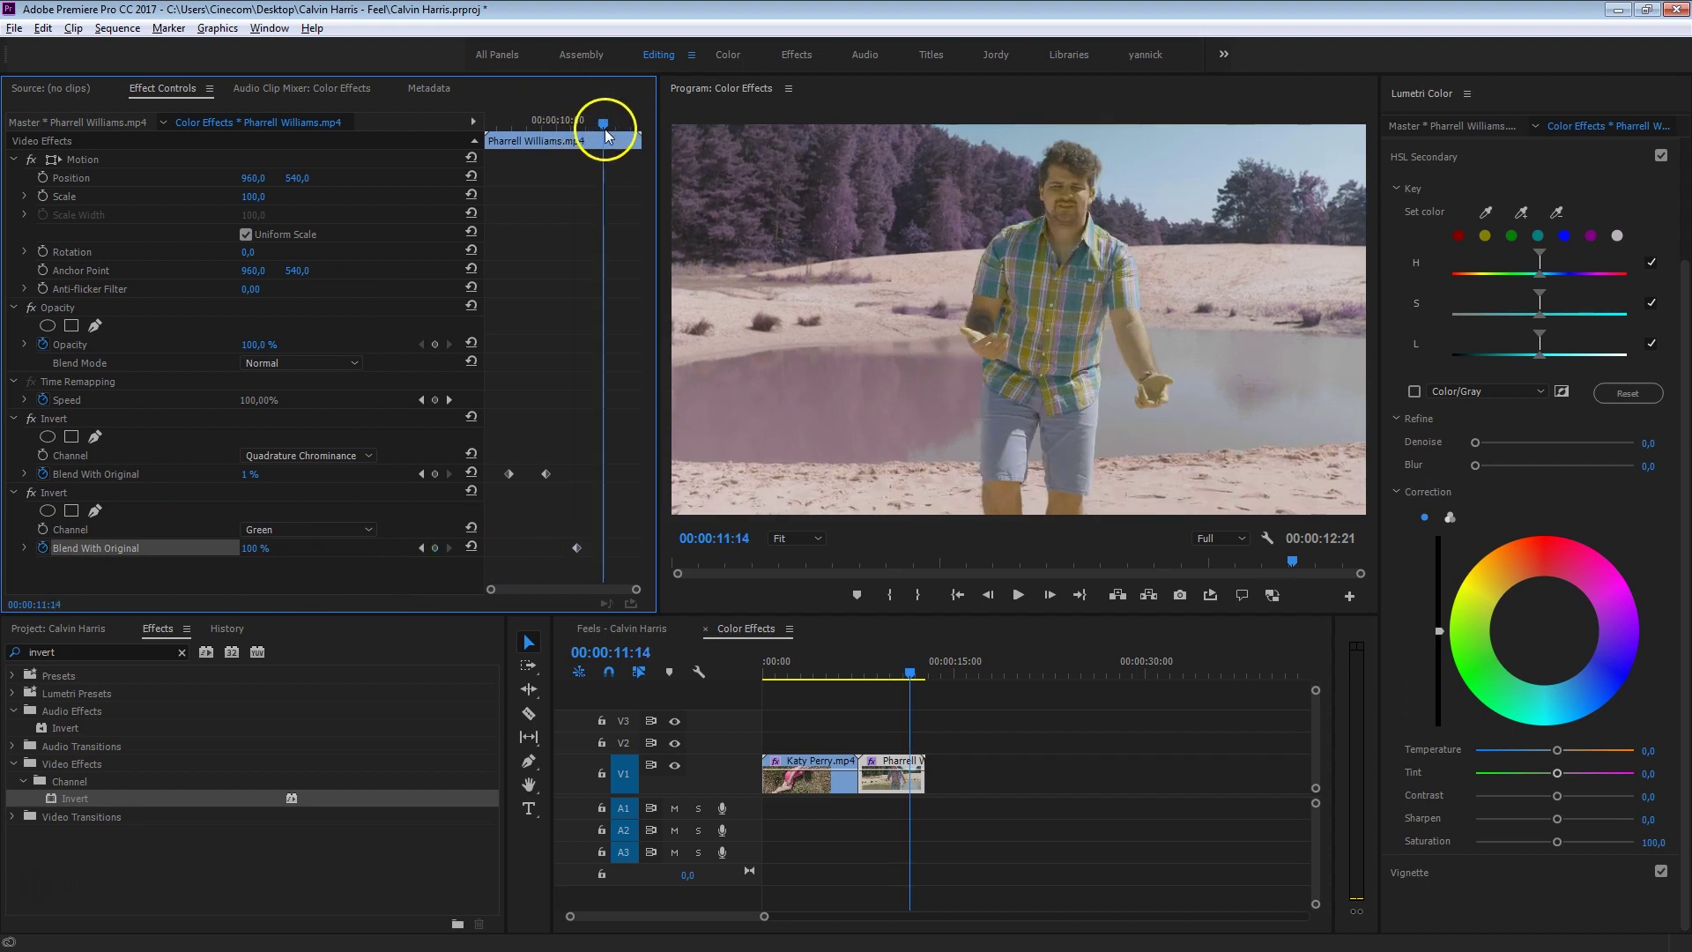
pyautogui.moveTo(264, 551)
pyautogui.mouseDown()
pyautogui.moveTo(182, 558)
pyautogui.moveTo(256, 559)
pyautogui.mouseUp()
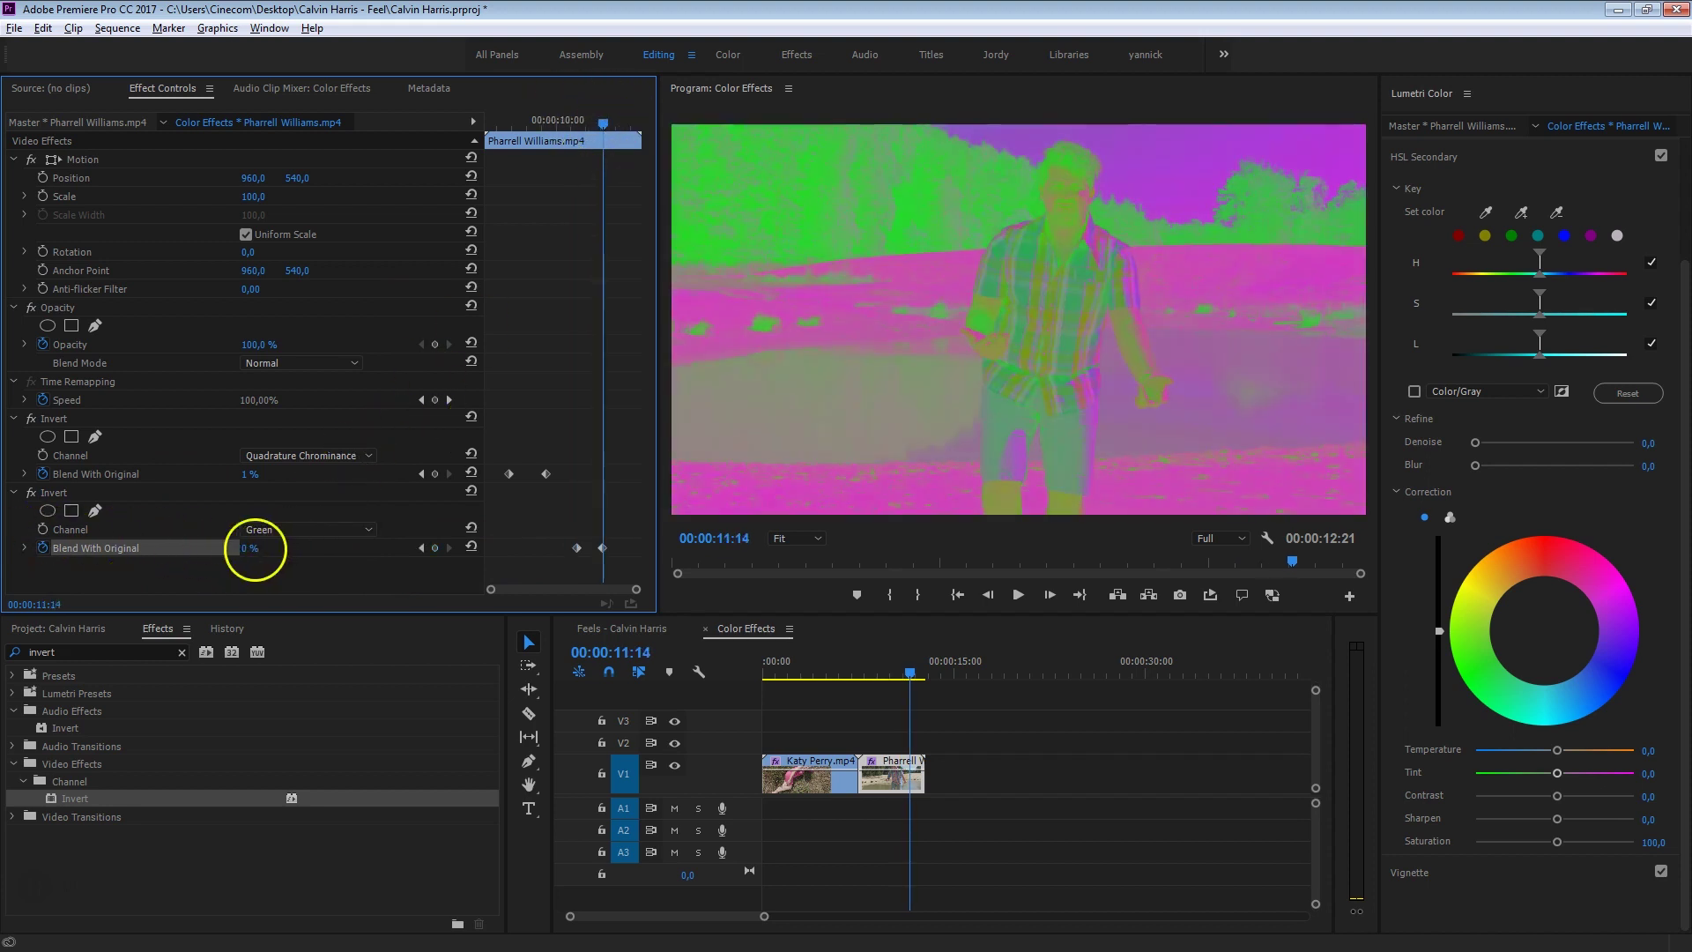
pyautogui.click(560, 123)
pyautogui.press('space')
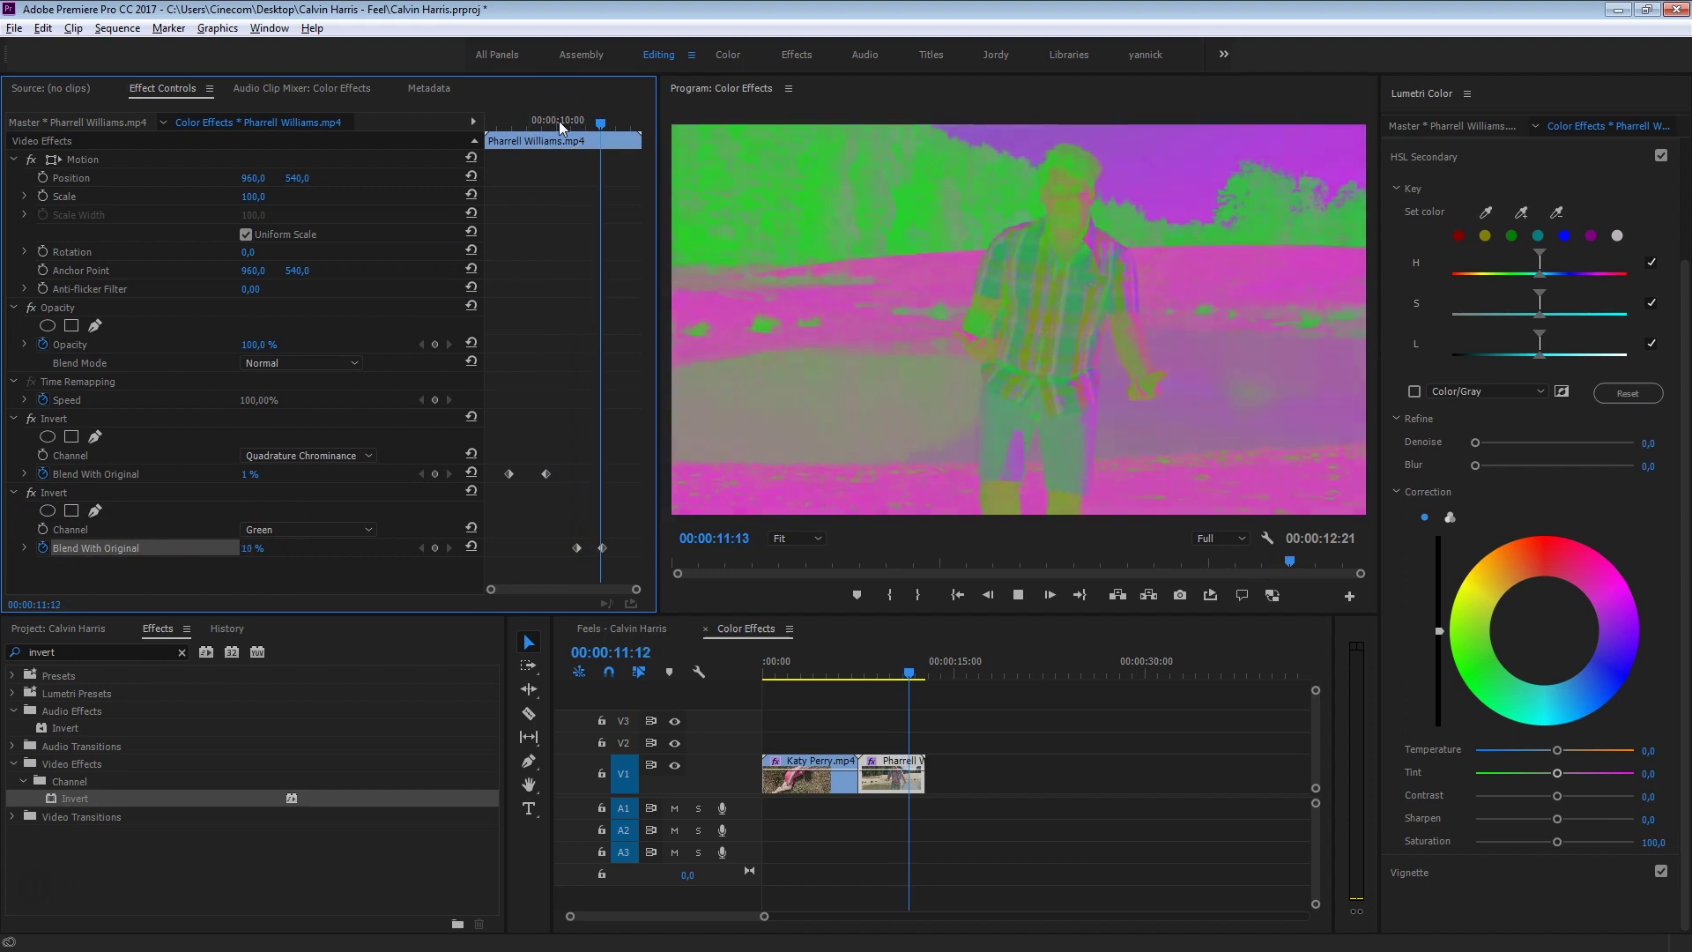
# Duplicate the Pharrell Williams clip onto track V2 directly above the original and remove both Invert effects from the copy
pyautogui.click(899, 760)
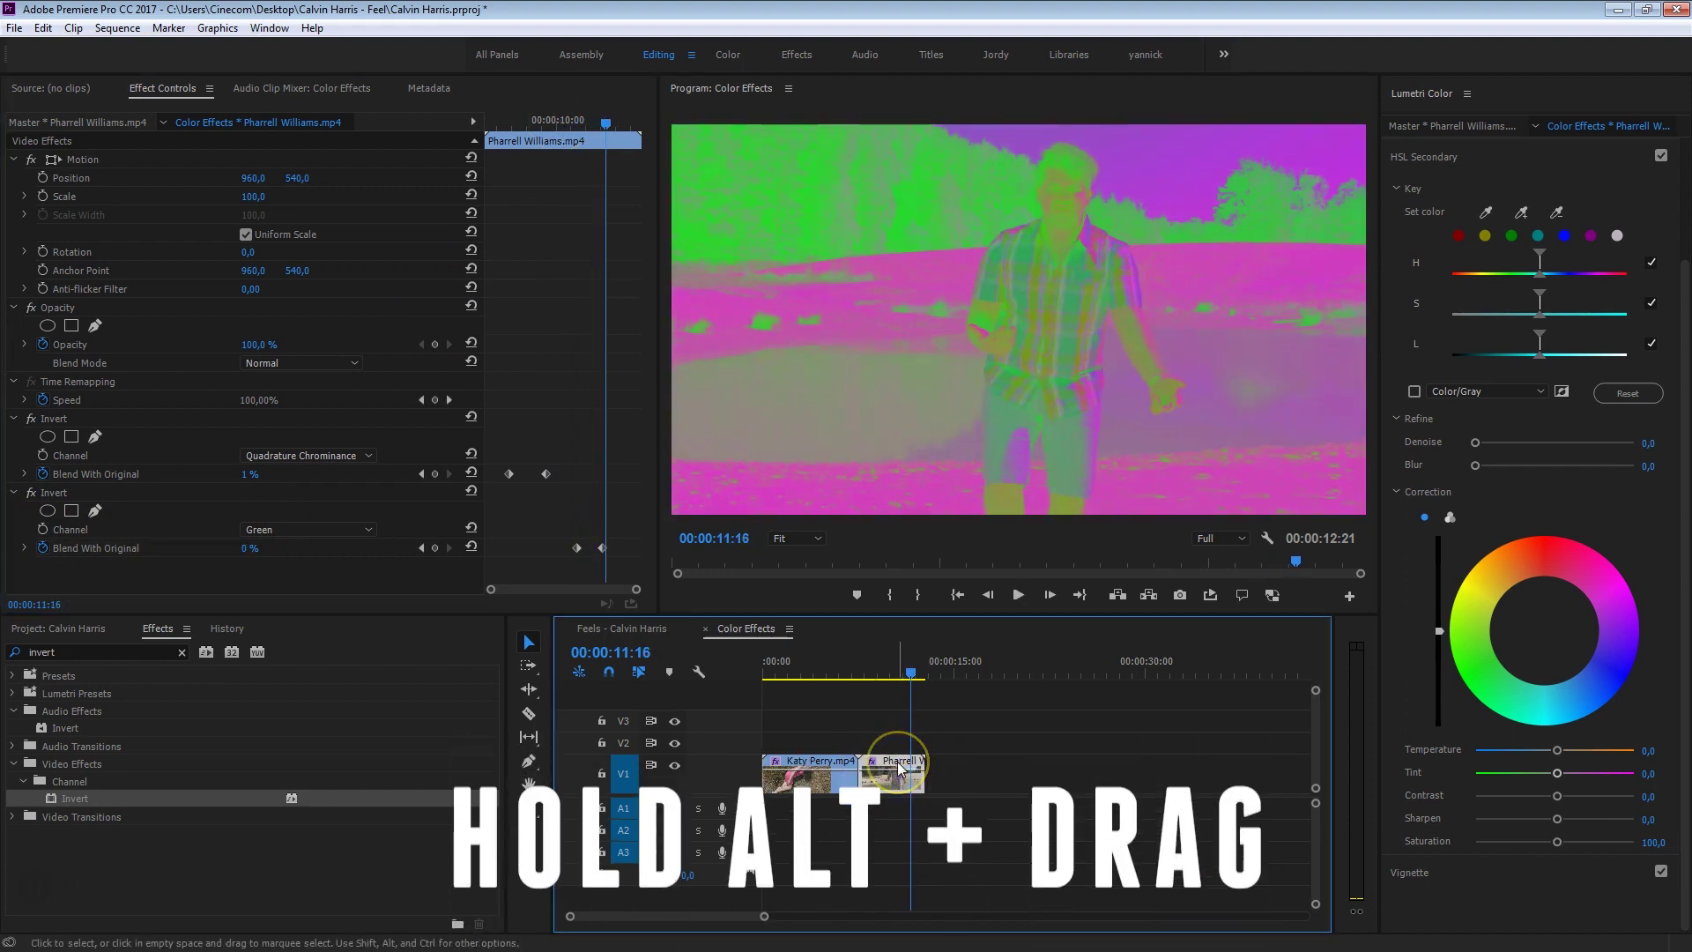
pyautogui.moveTo(899, 767)
pyautogui.mouseDown()
pyautogui.moveTo(892, 787)
pyautogui.moveTo(892, 756)
pyautogui.mouseUp()
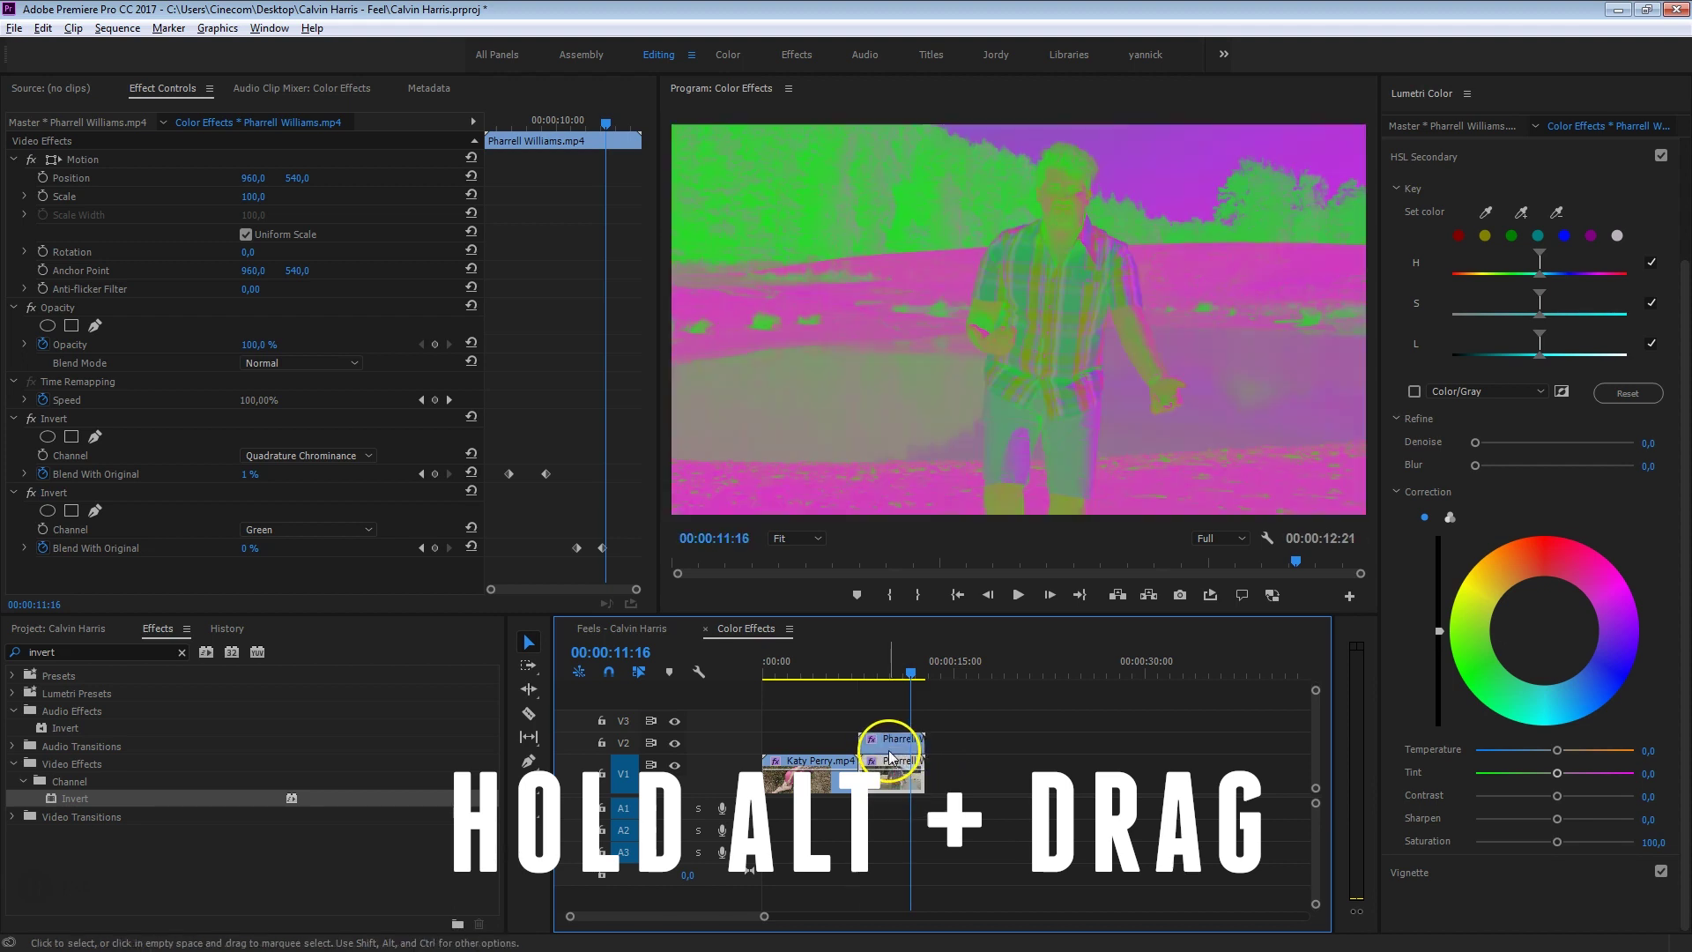
pyautogui.click(885, 745)
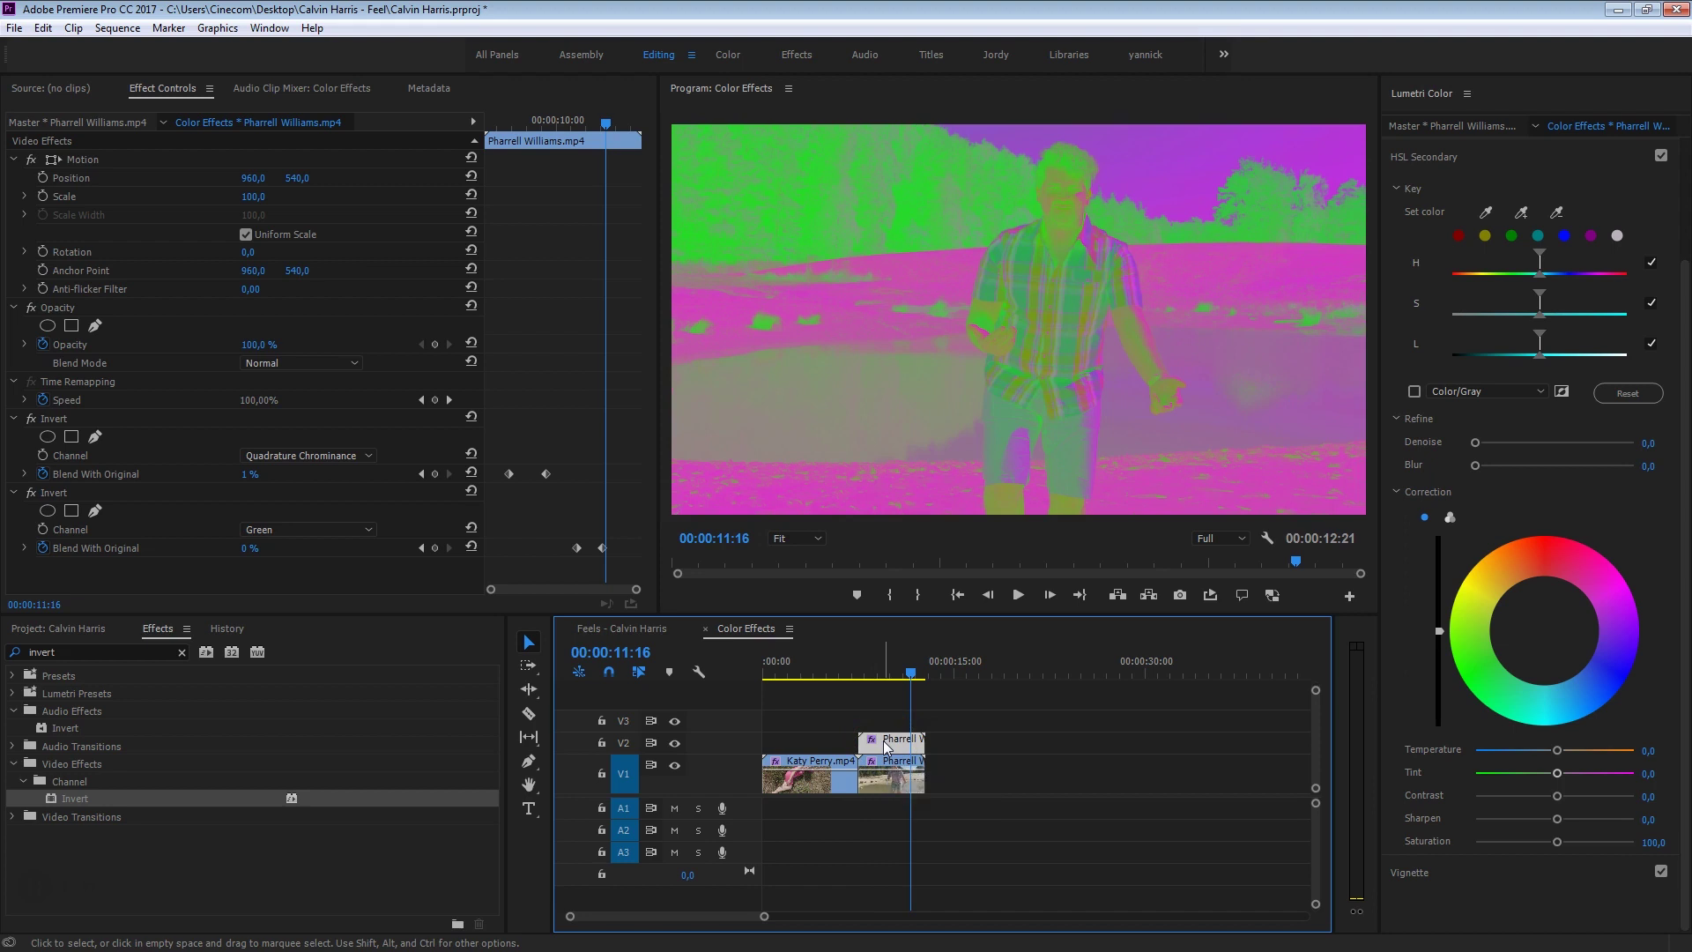
pyautogui.click(68, 424)
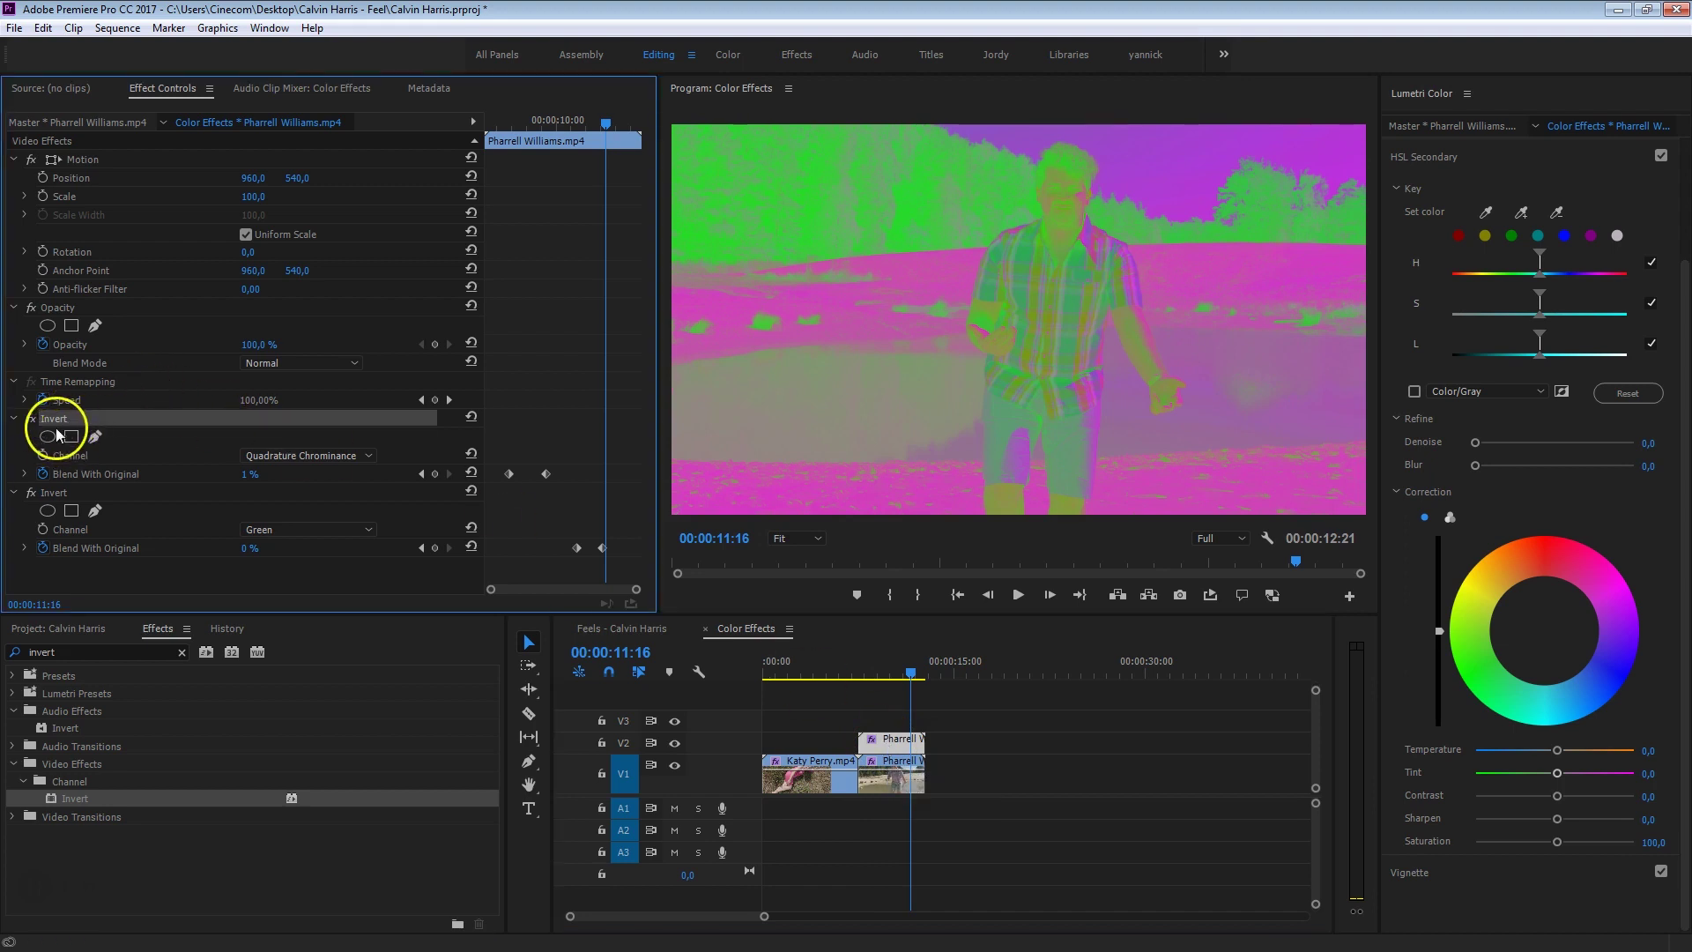
pyautogui.press('Delete')
pyautogui.click(49, 421)
pyautogui.press('Delete')
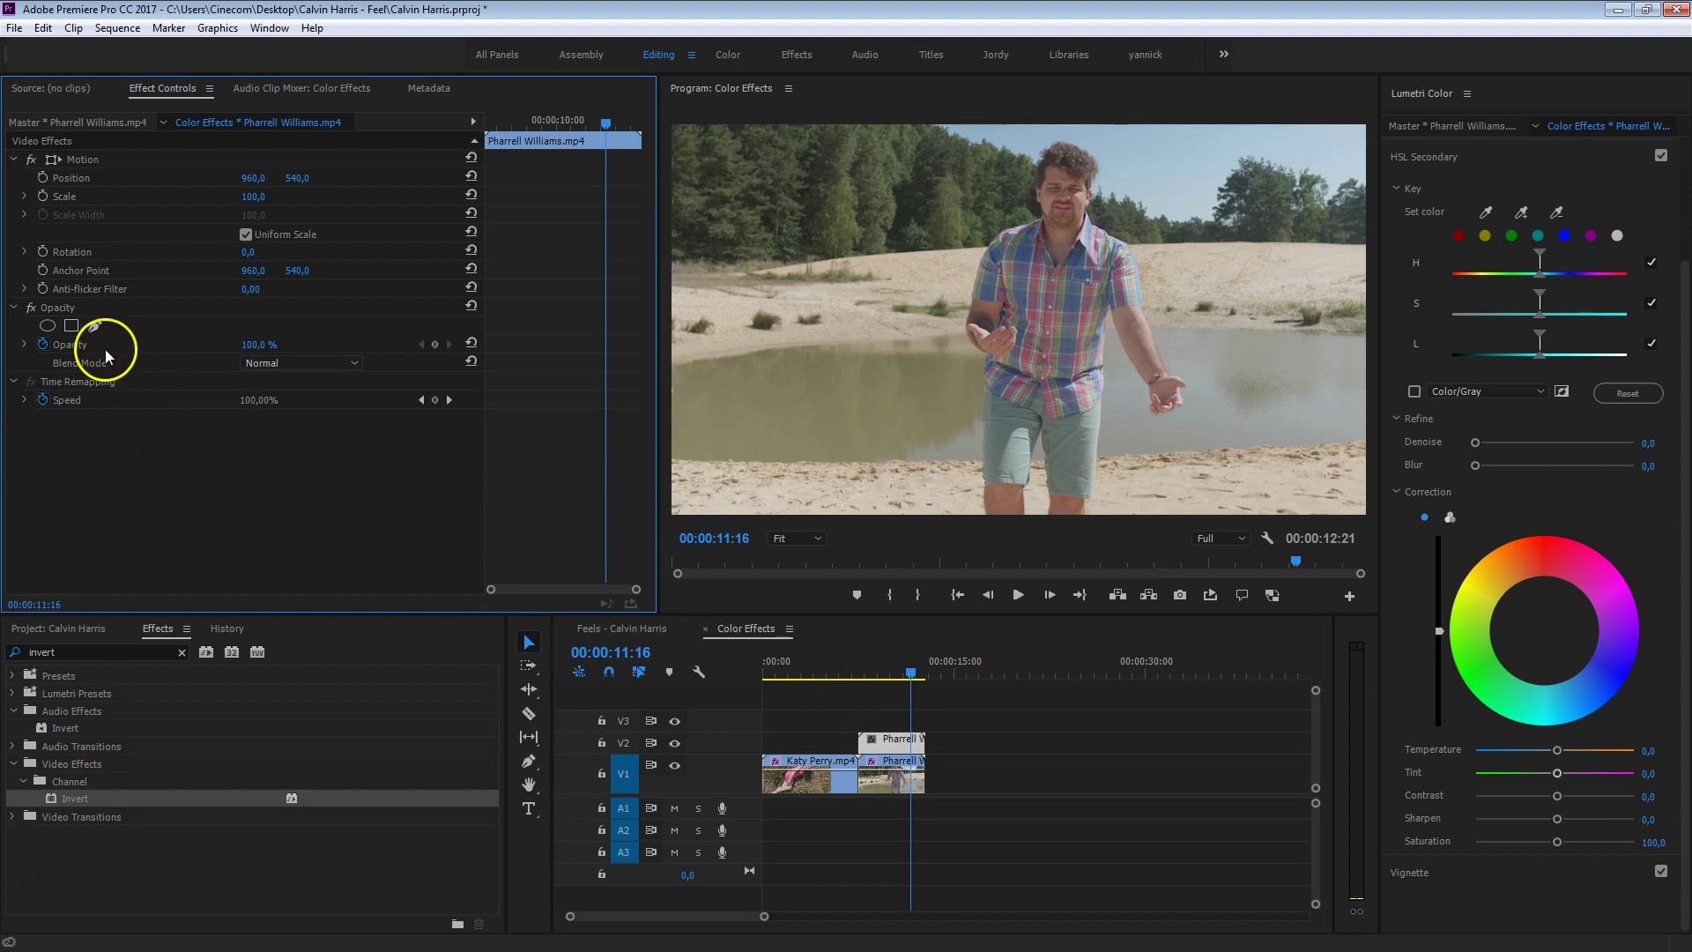
# Set the opacity blend mode of the V2 clip to Luminosity
pyautogui.click(269, 362)
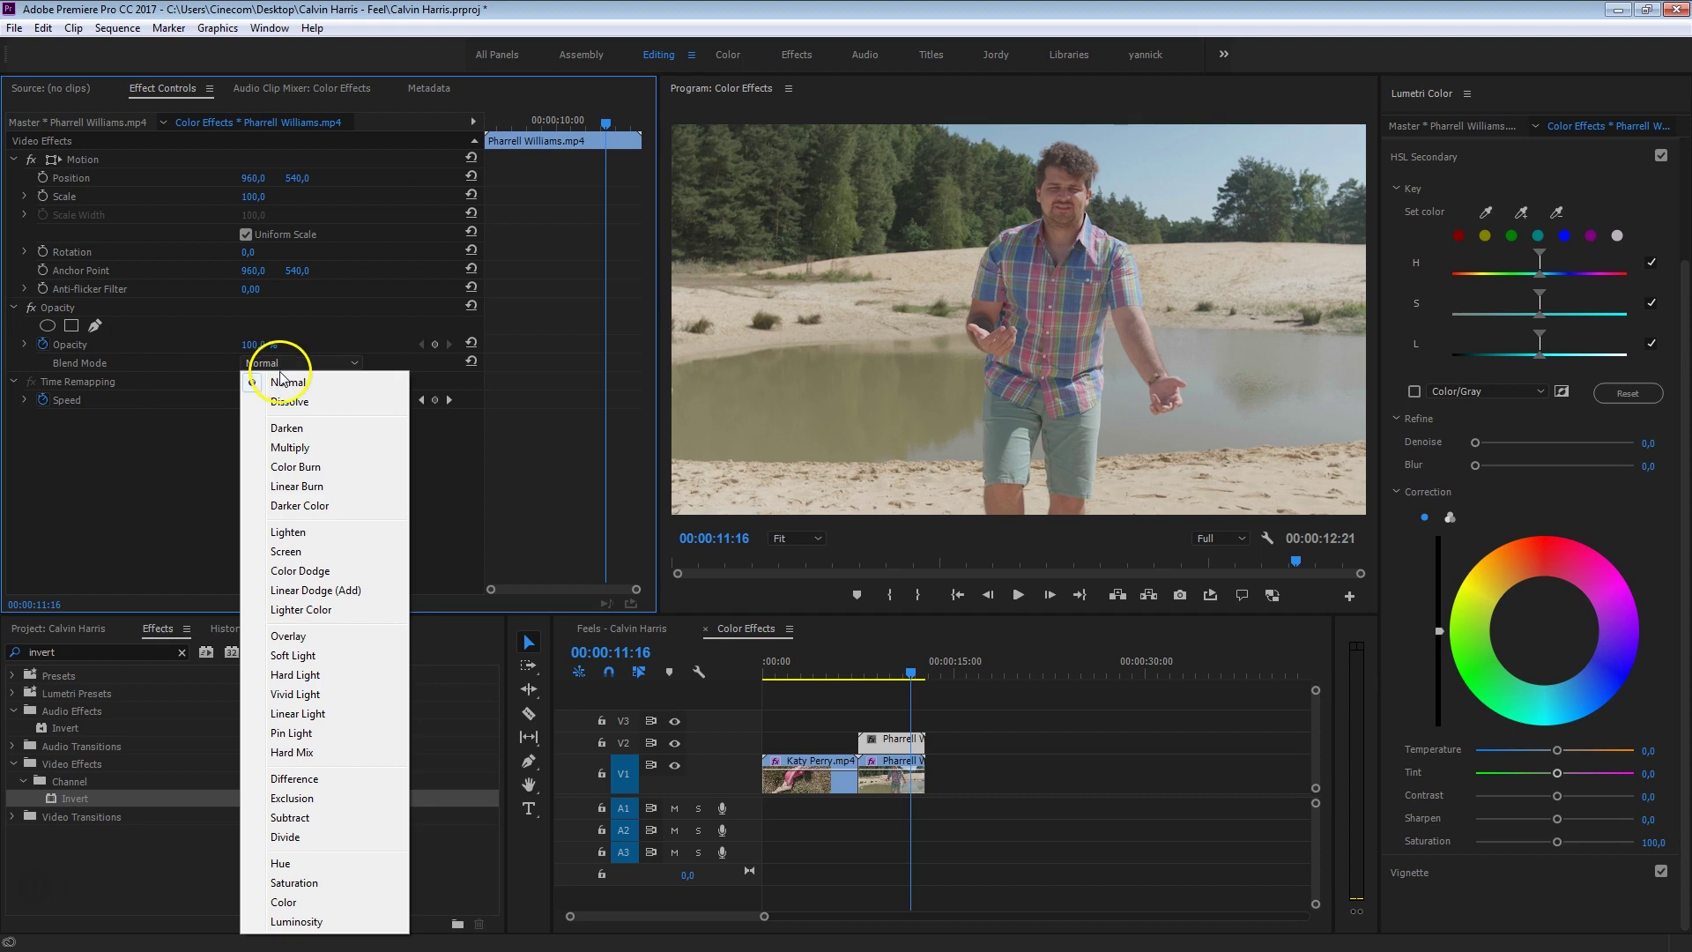
pyautogui.click(351, 921)
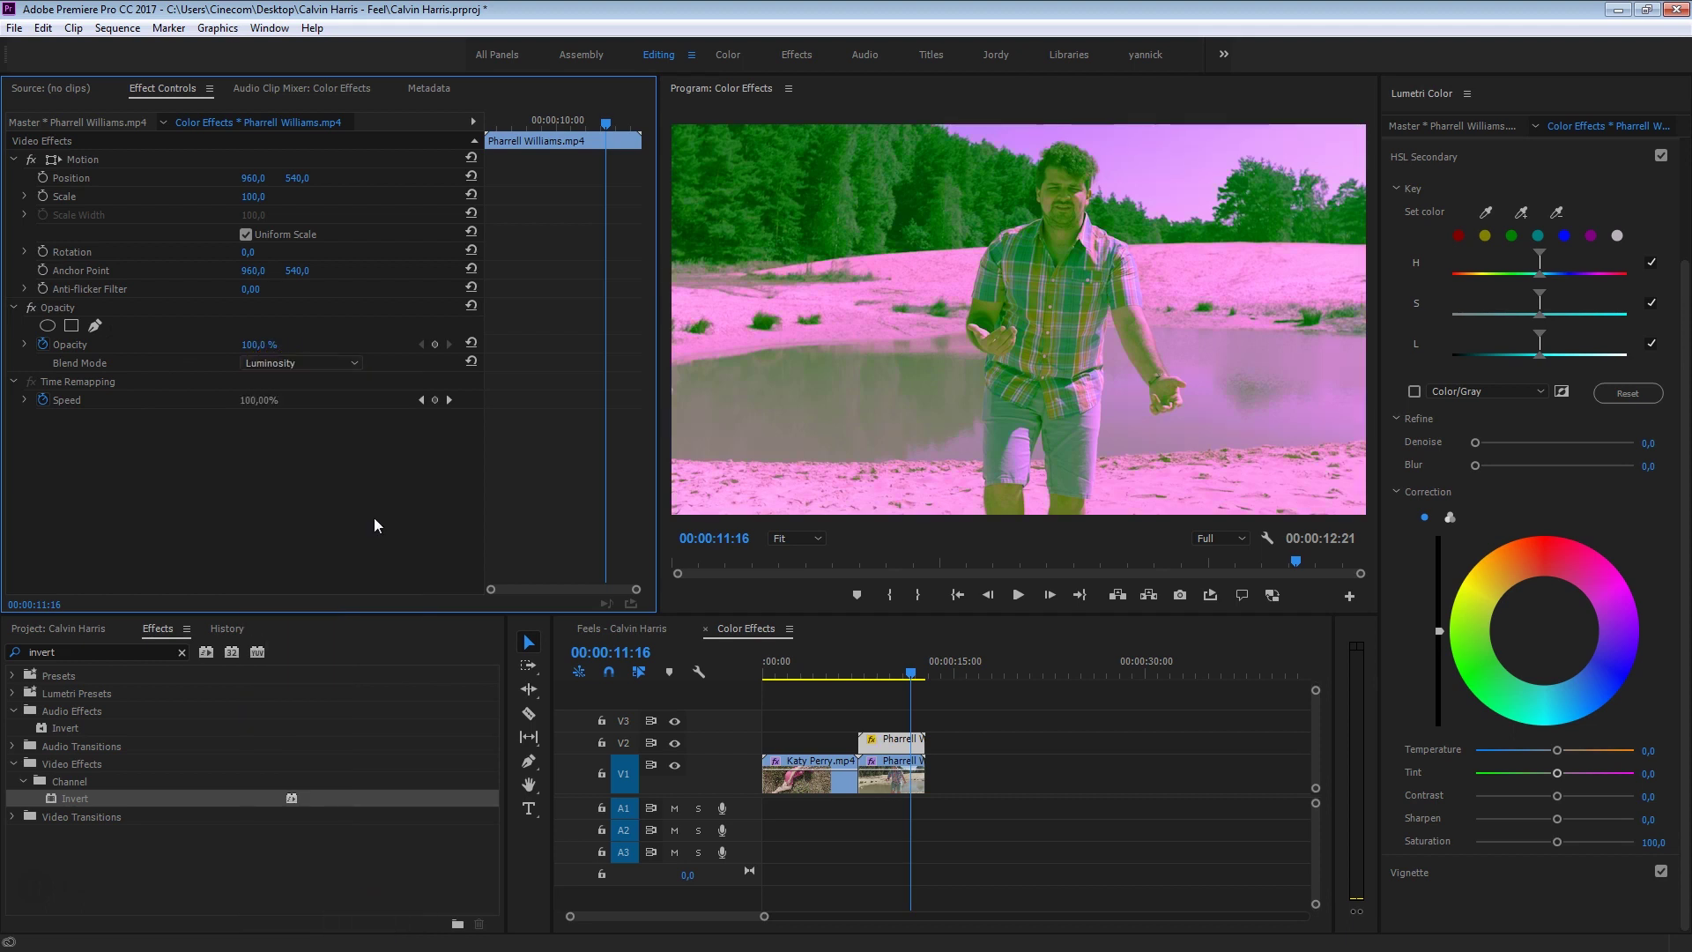
pyautogui.click(346, 465)
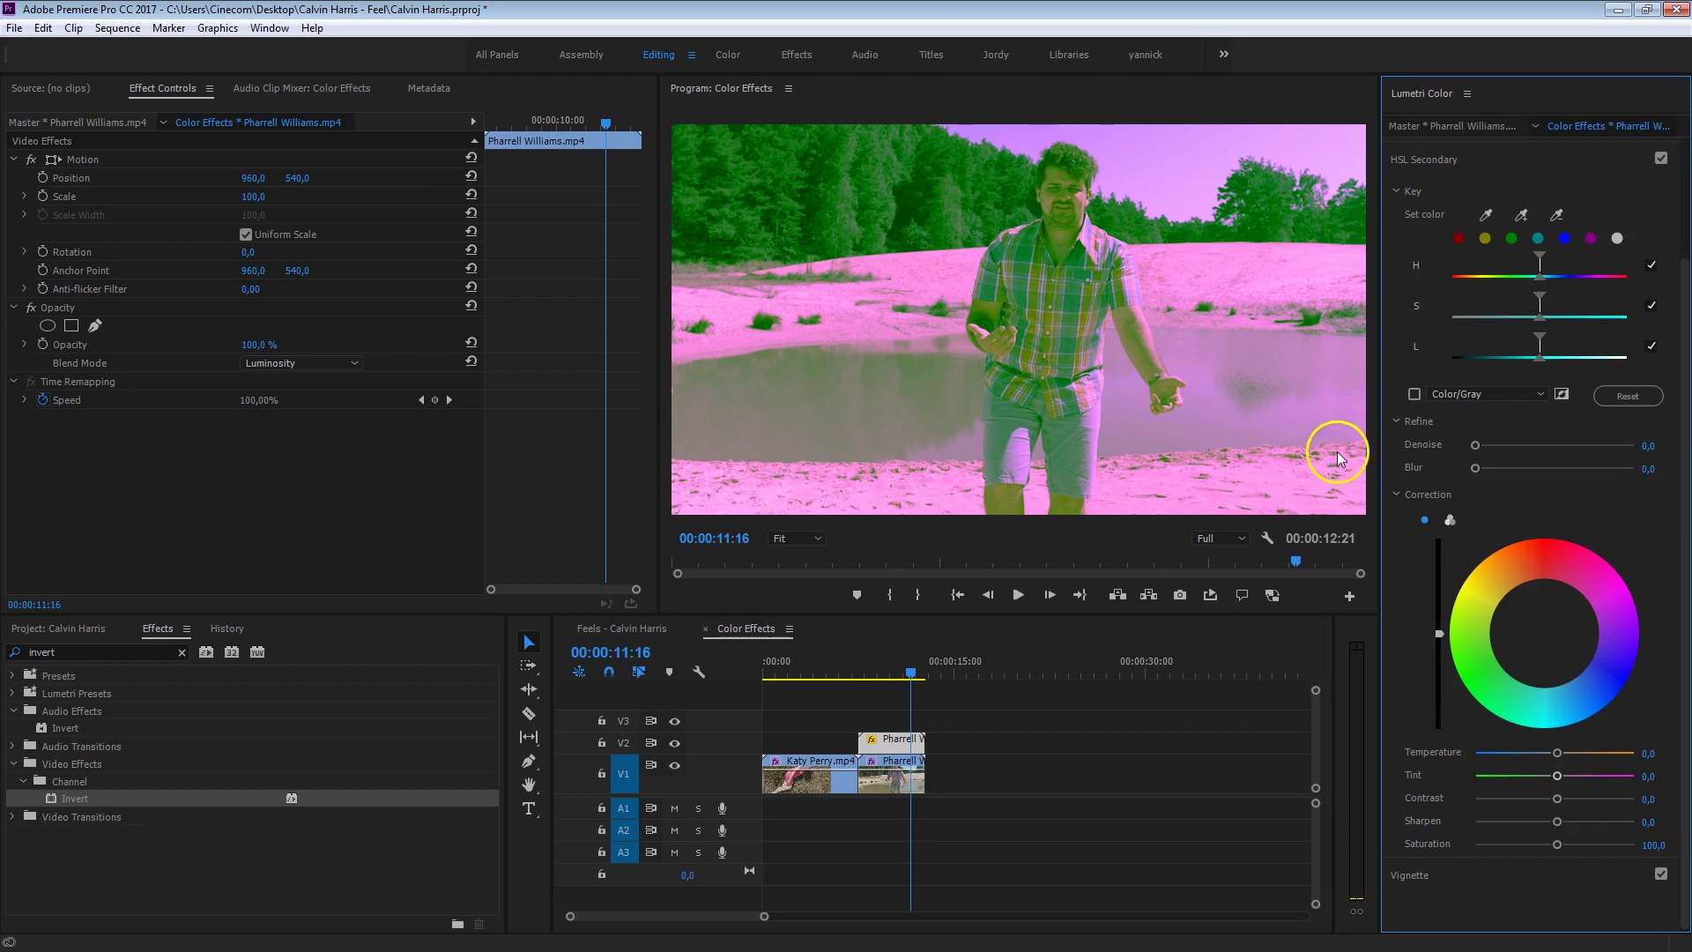
# Lower the V2 clip's exposure to -1,4 in Lumetri's Basic Correction
pyautogui.moveTo(1684, 381); pyautogui.dragTo(1584, 178)
pyautogui.click(1487, 155)
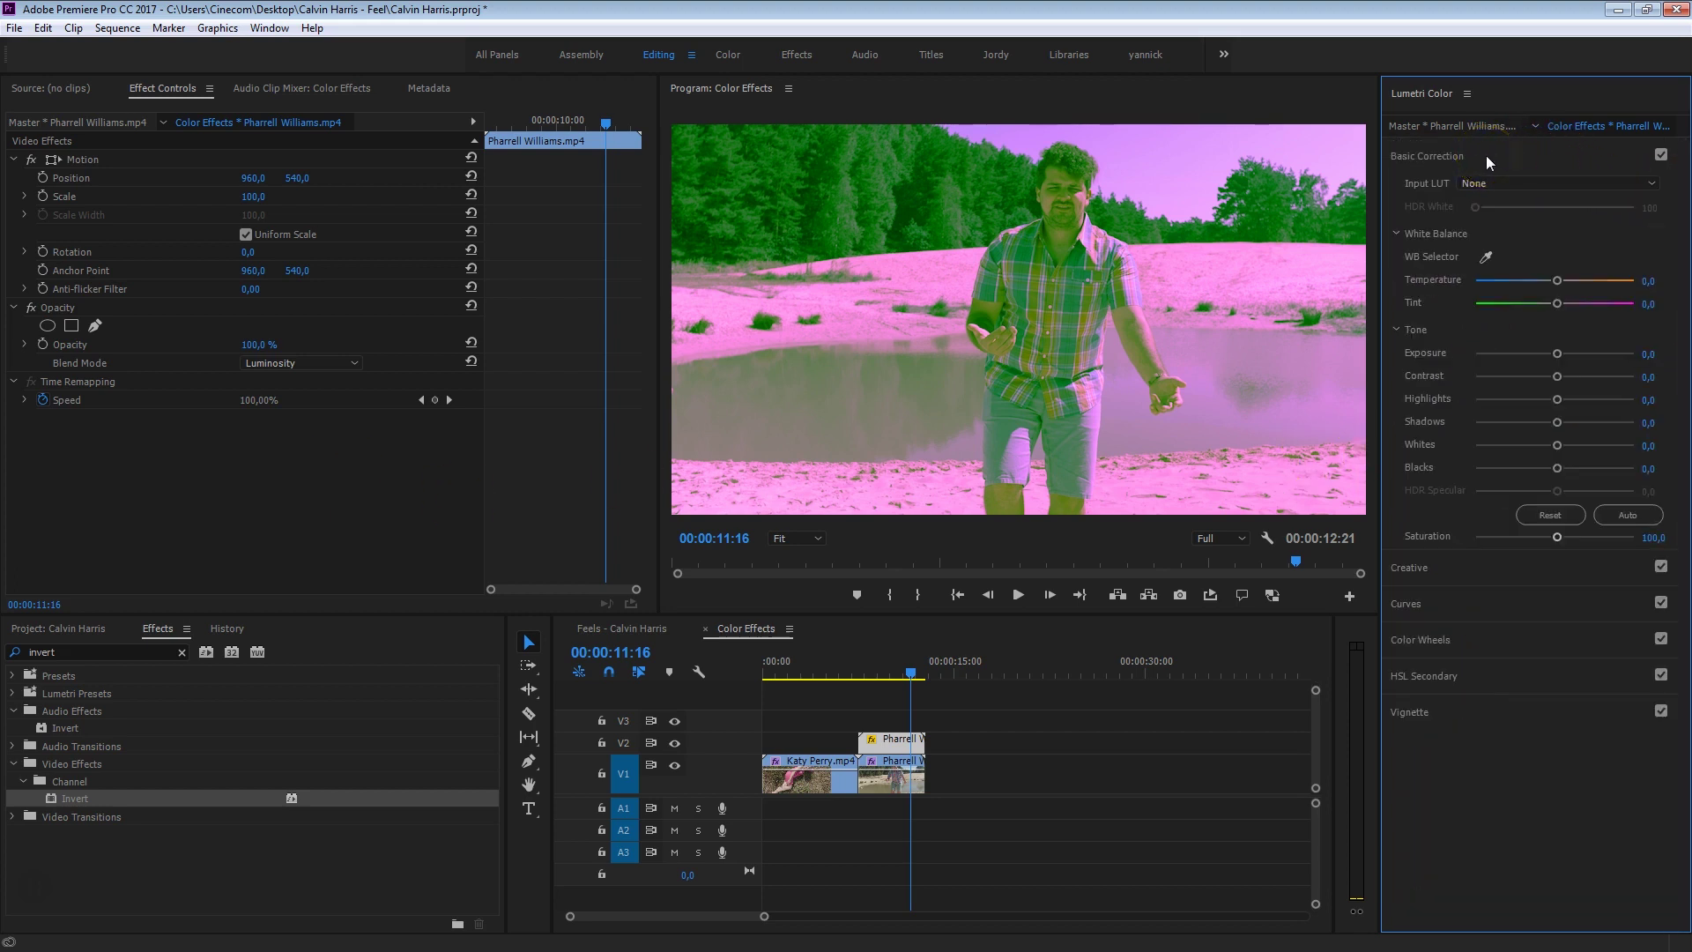
pyautogui.click(1412, 264)
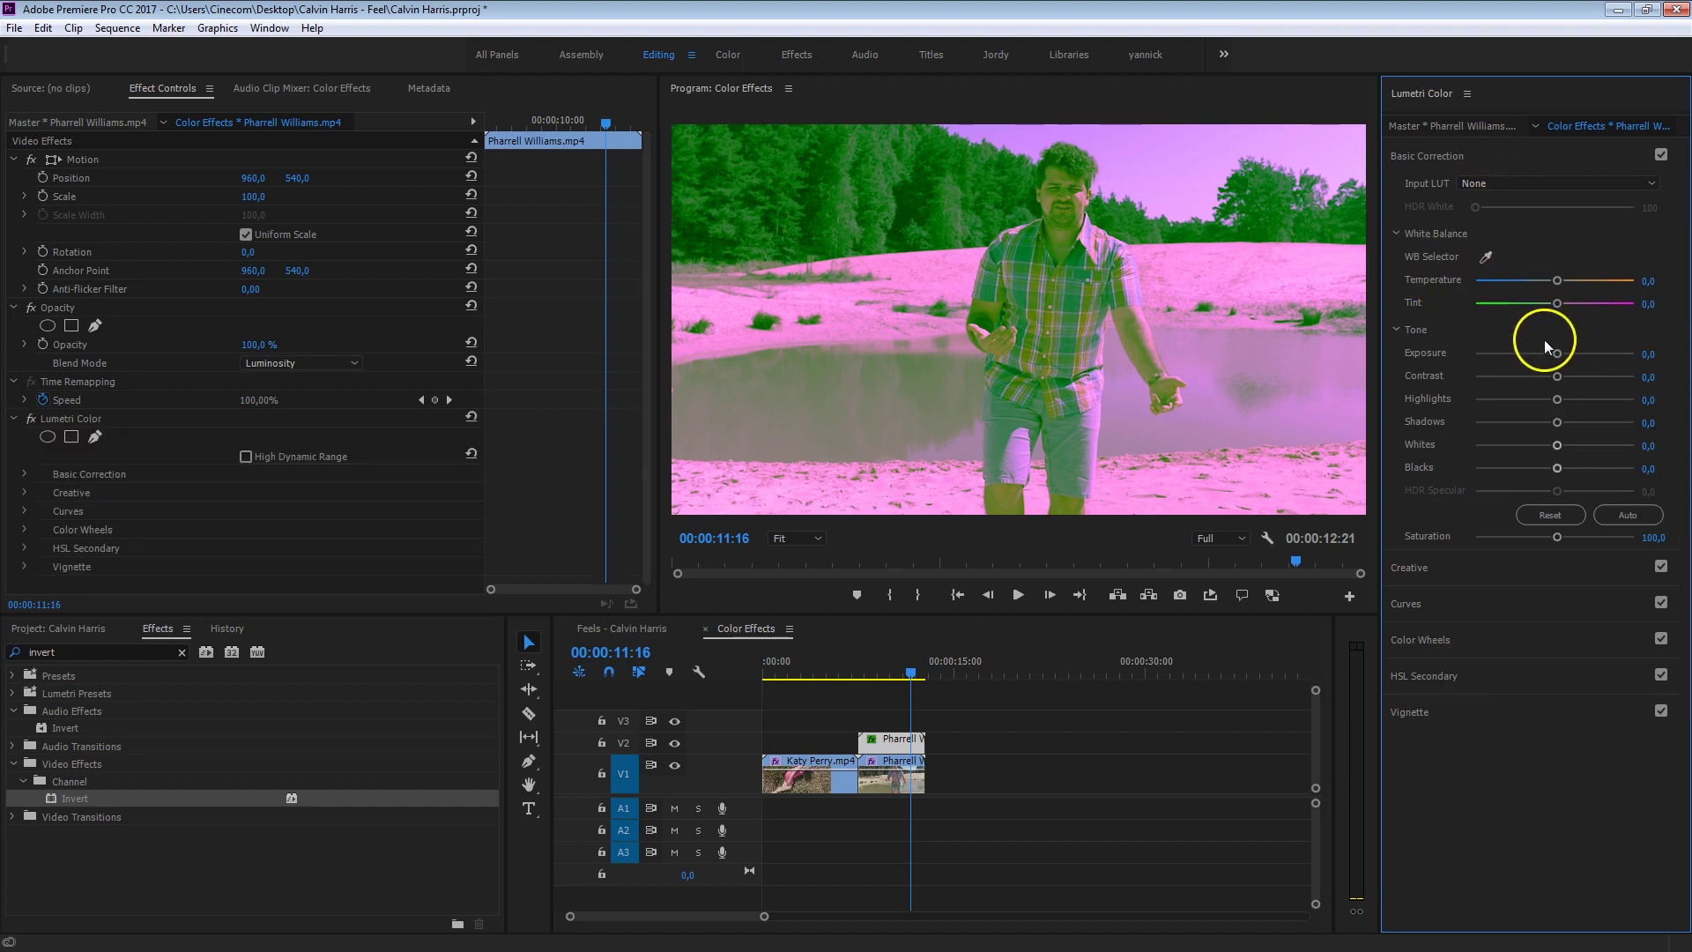
pyautogui.moveTo(1556, 352); pyautogui.dragTo(1532, 355)
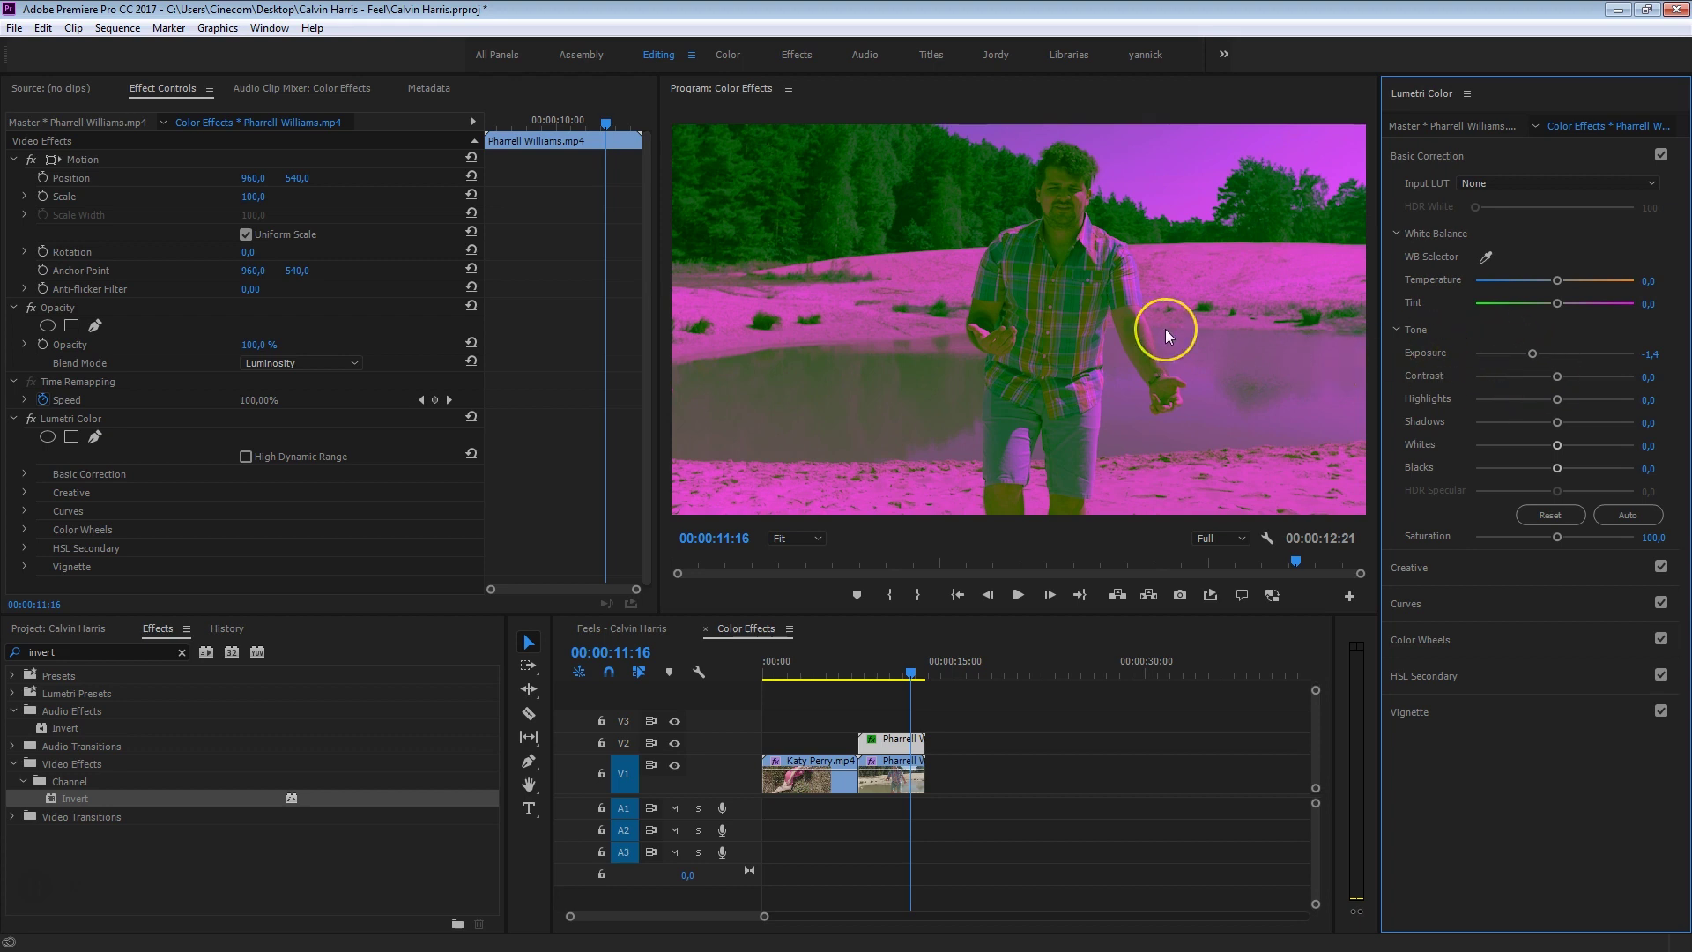
# Trim the start of the V2 clip to 00:00:10:17, in line with the green Invert's first keyframe
pyautogui.moveTo(764, 916); pyautogui.dragTo(695, 916)
pyautogui.scroll(3, 714, 753)
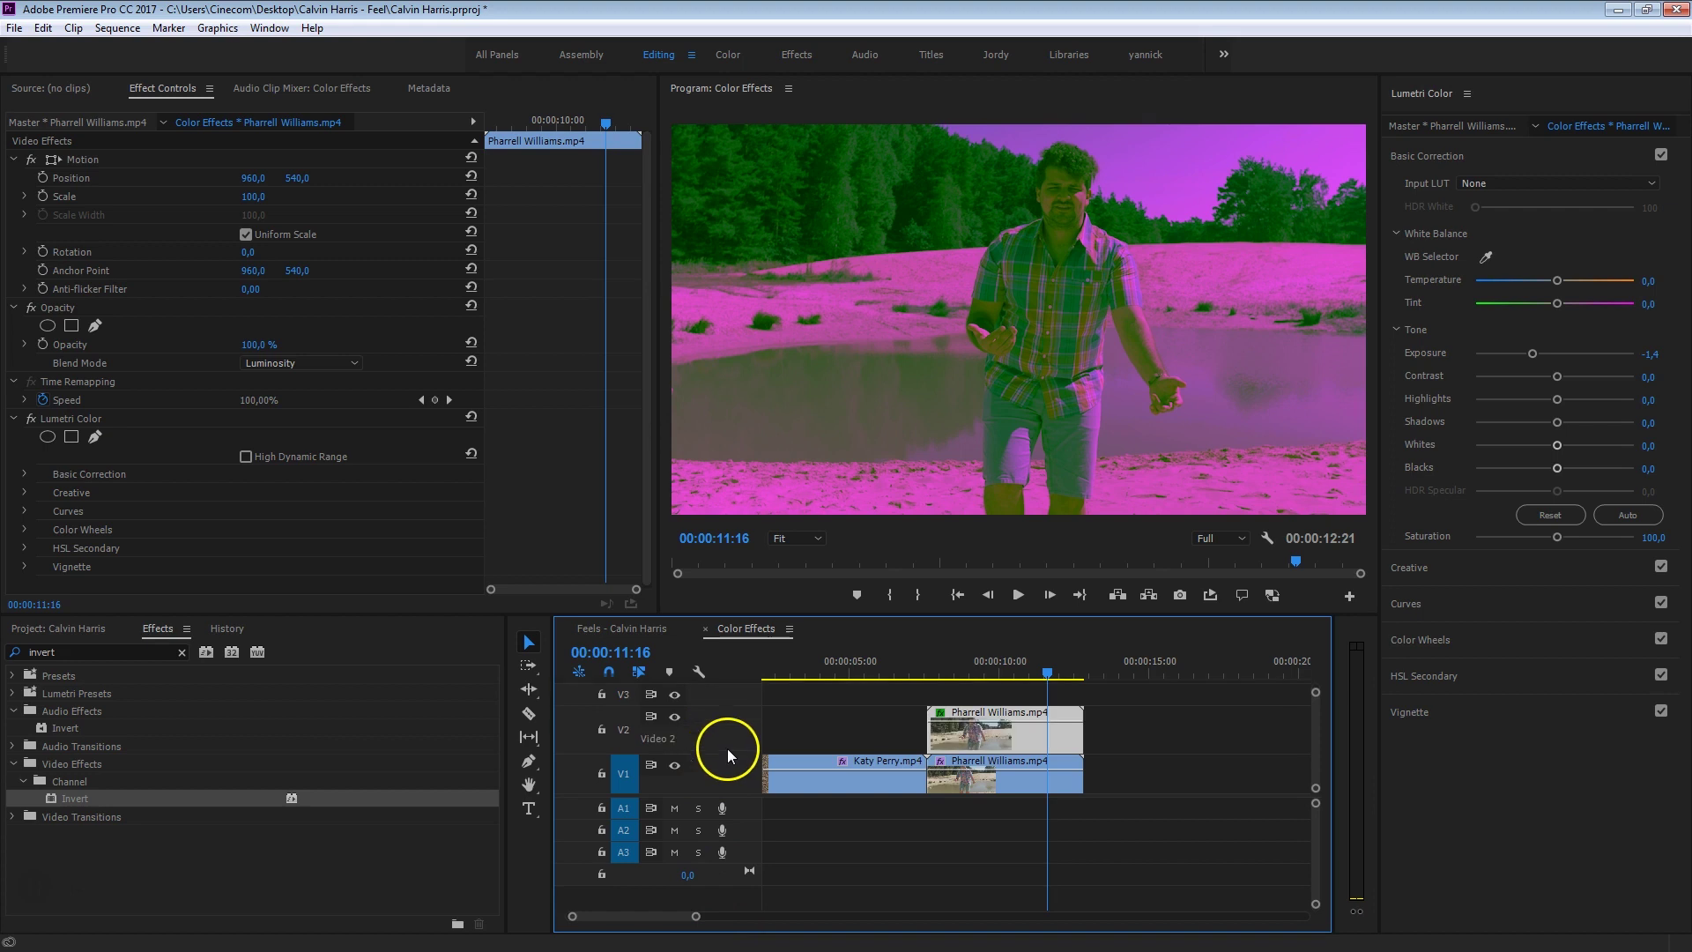
pyautogui.moveTo(936, 731); pyautogui.dragTo(986, 664)
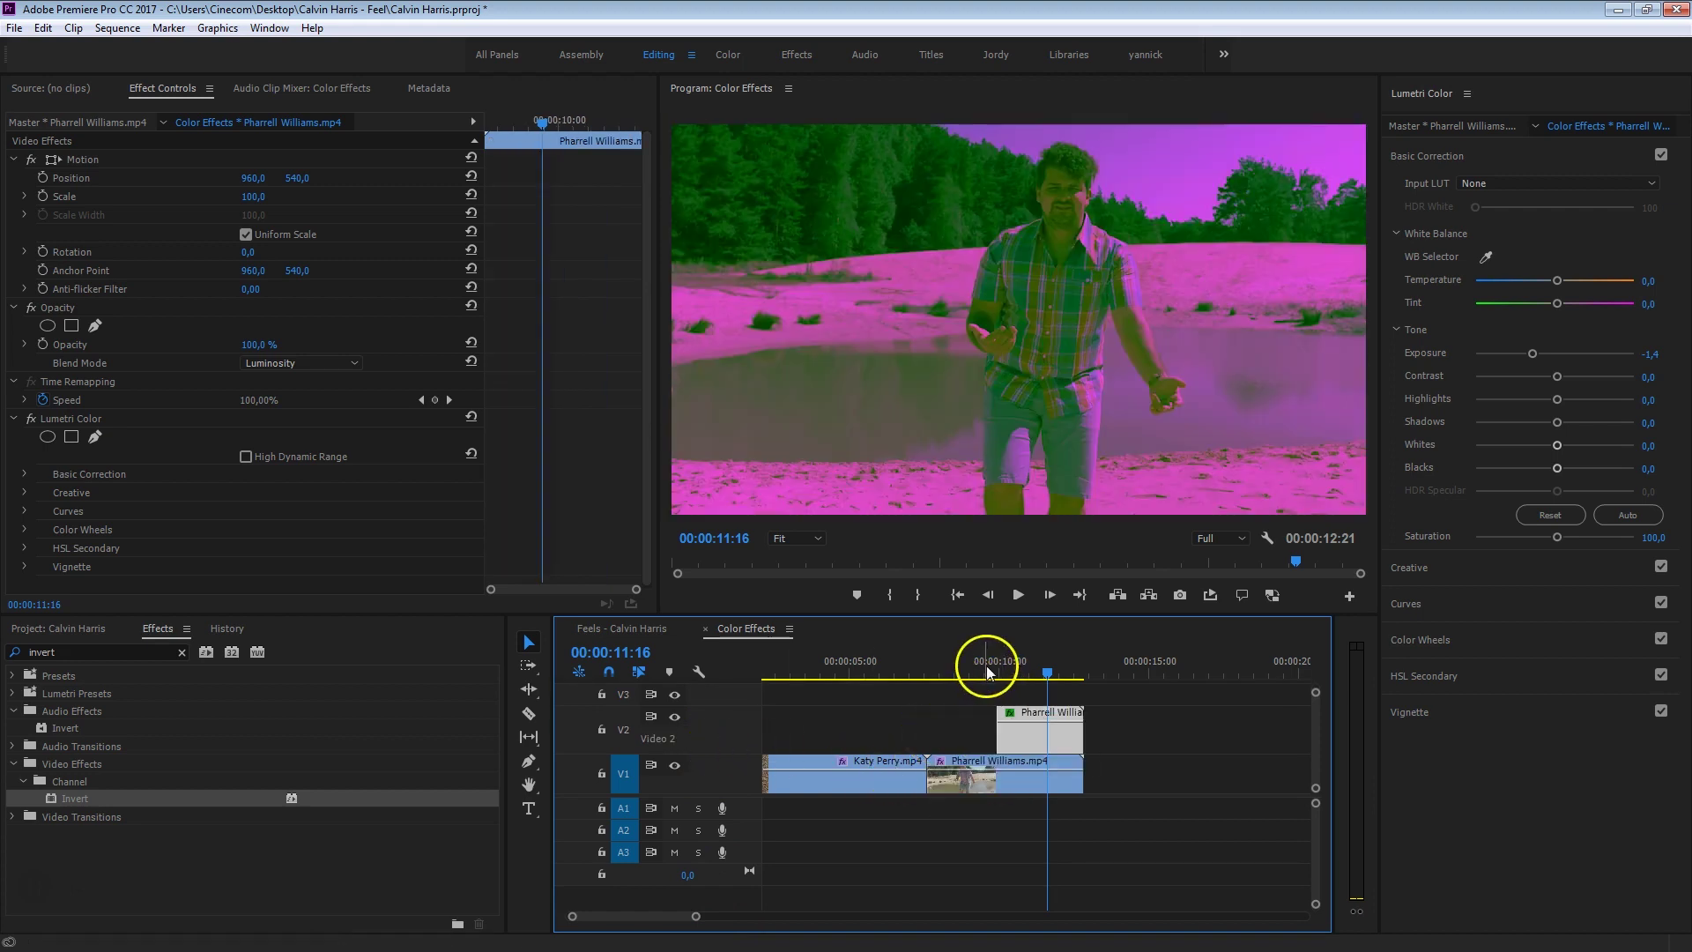
pyautogui.click(1001, 673)
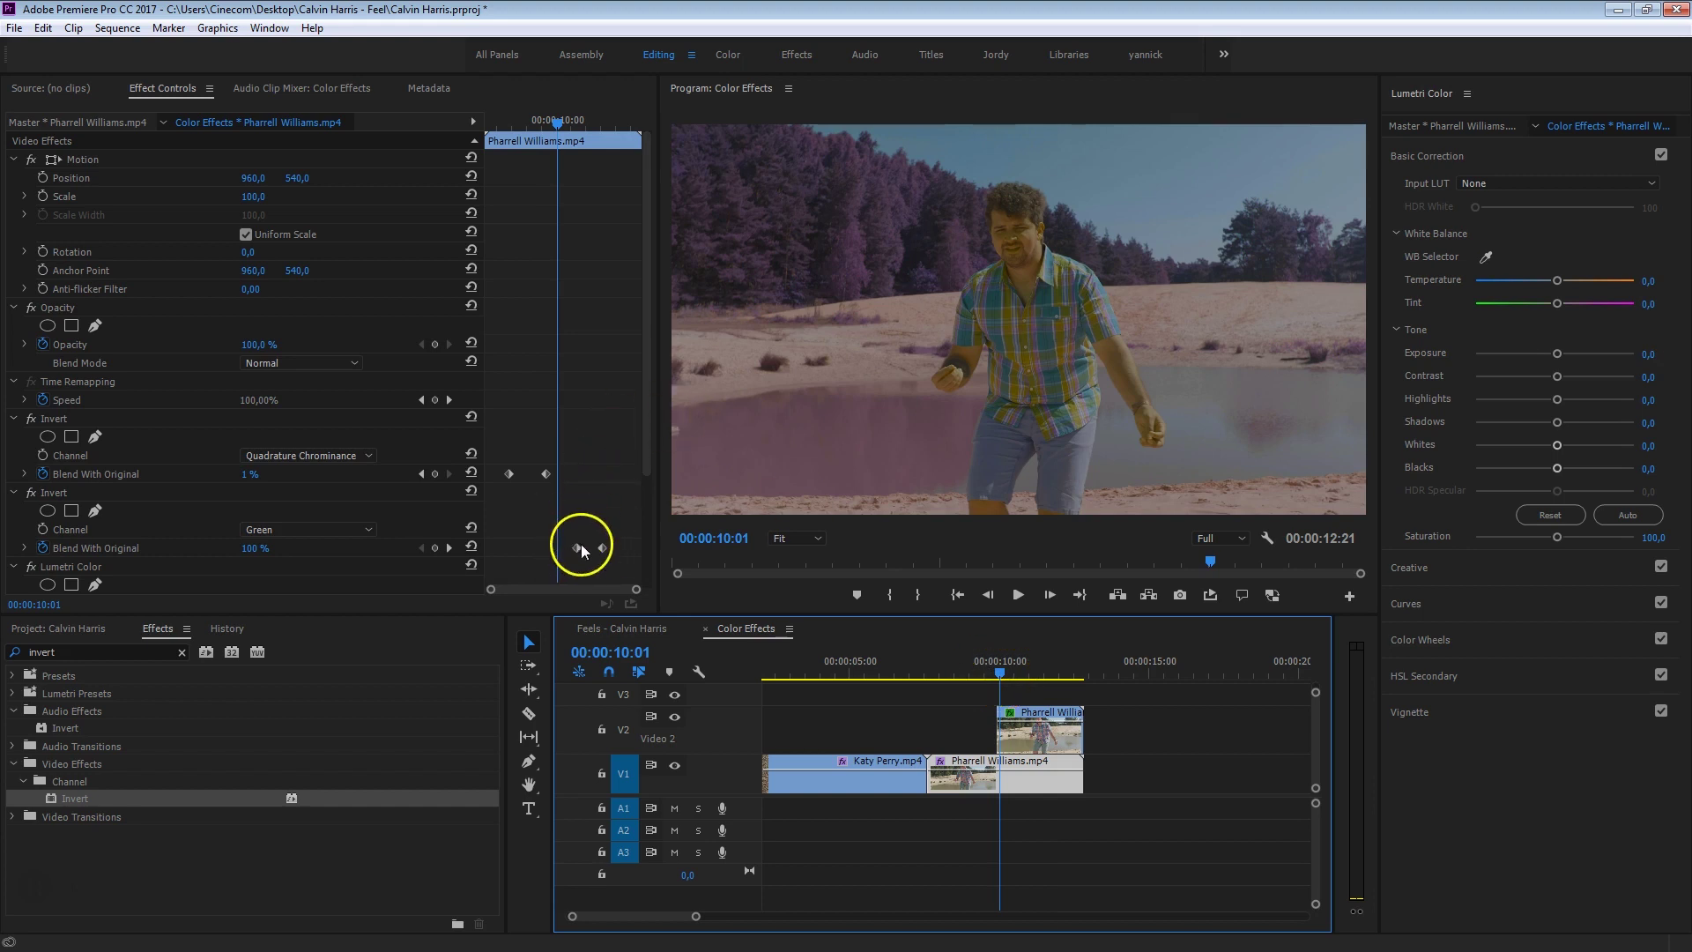
pyautogui.moveTo(558, 114); pyautogui.dragTo(576, 118)
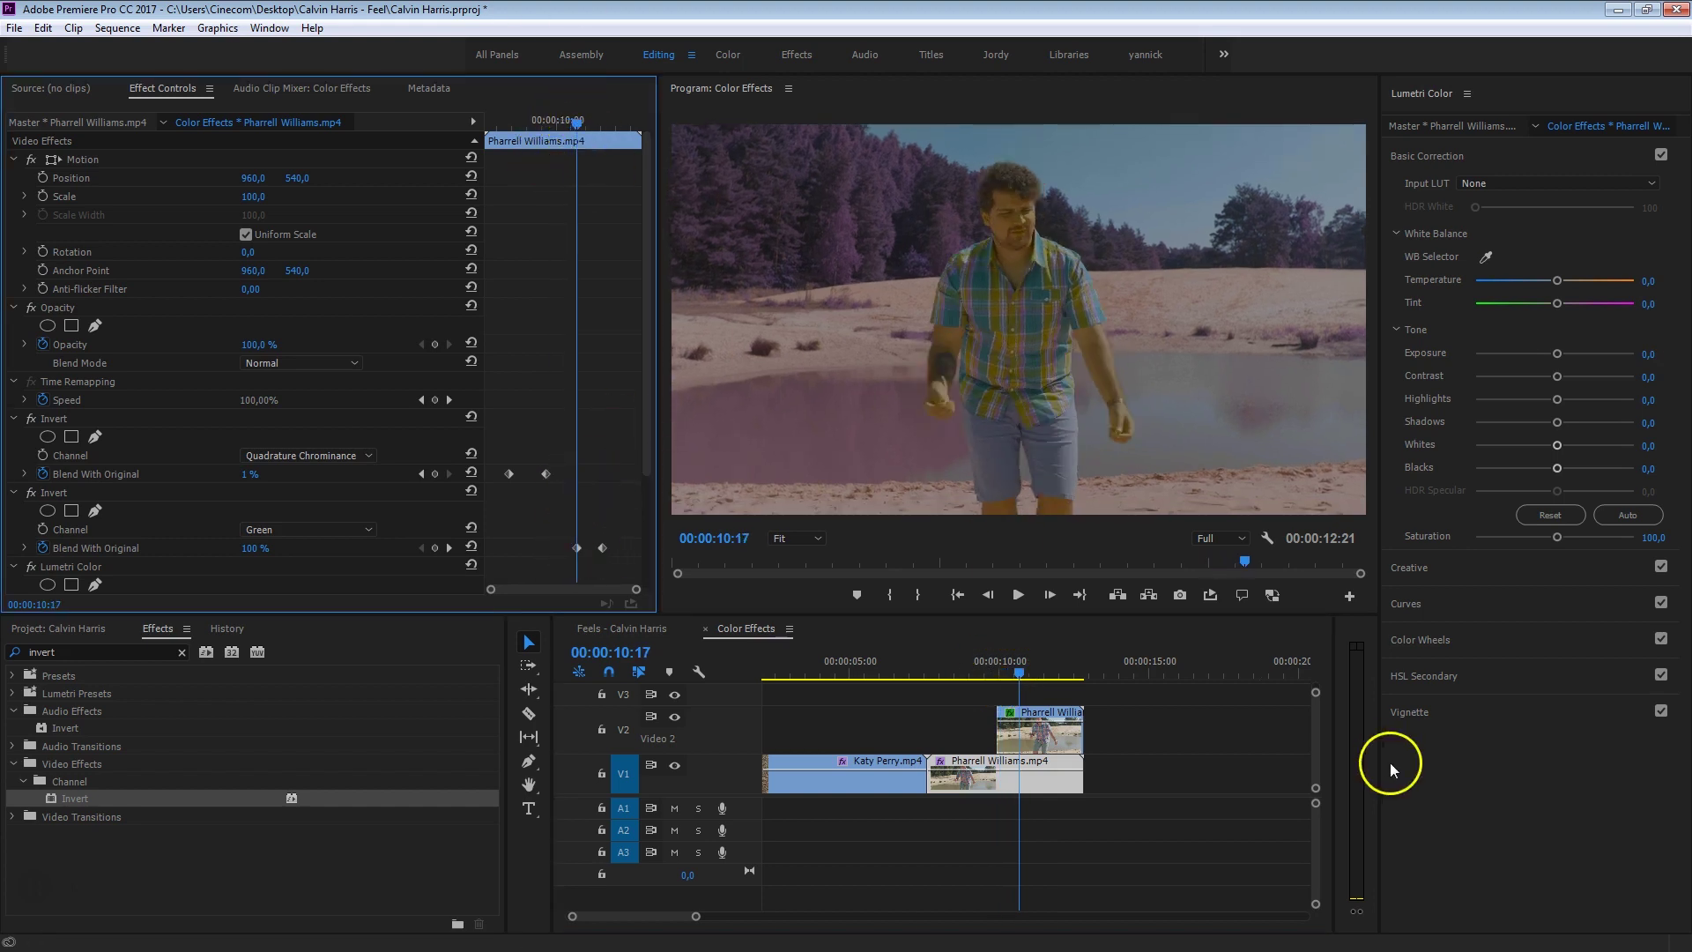
pyautogui.moveTo(1002, 738); pyautogui.dragTo(1028, 736)
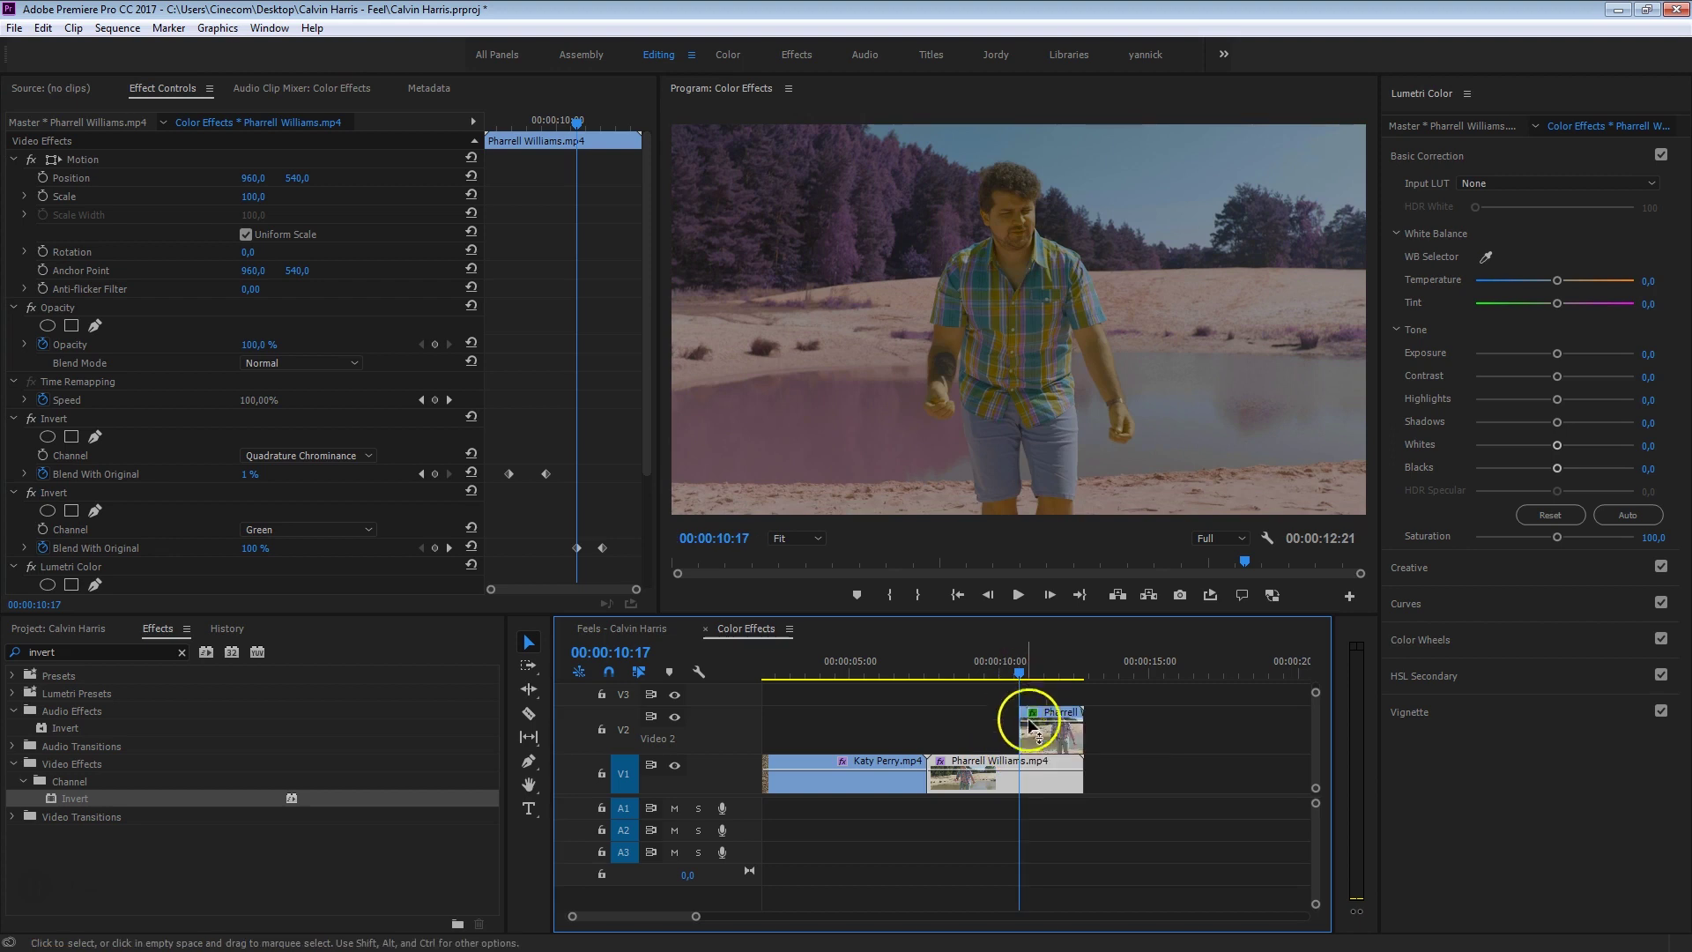
# Apply the default transition to the start of the V2 clip and play the result
pyautogui.rightClick(1025, 740)
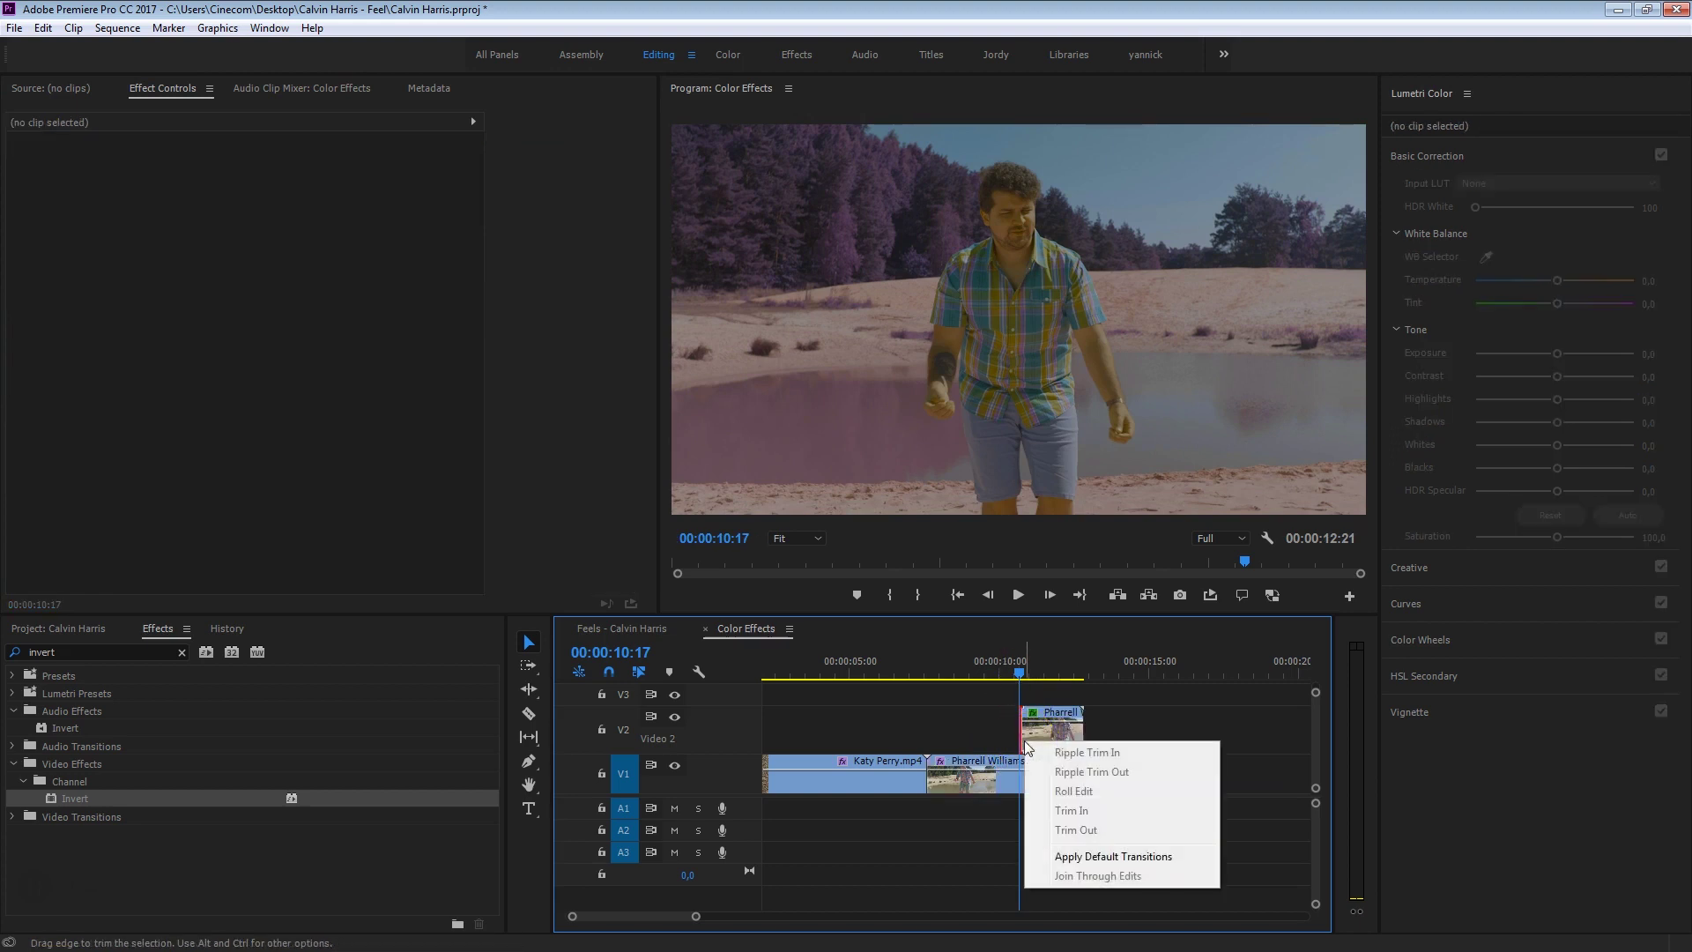
pyautogui.click(1149, 857)
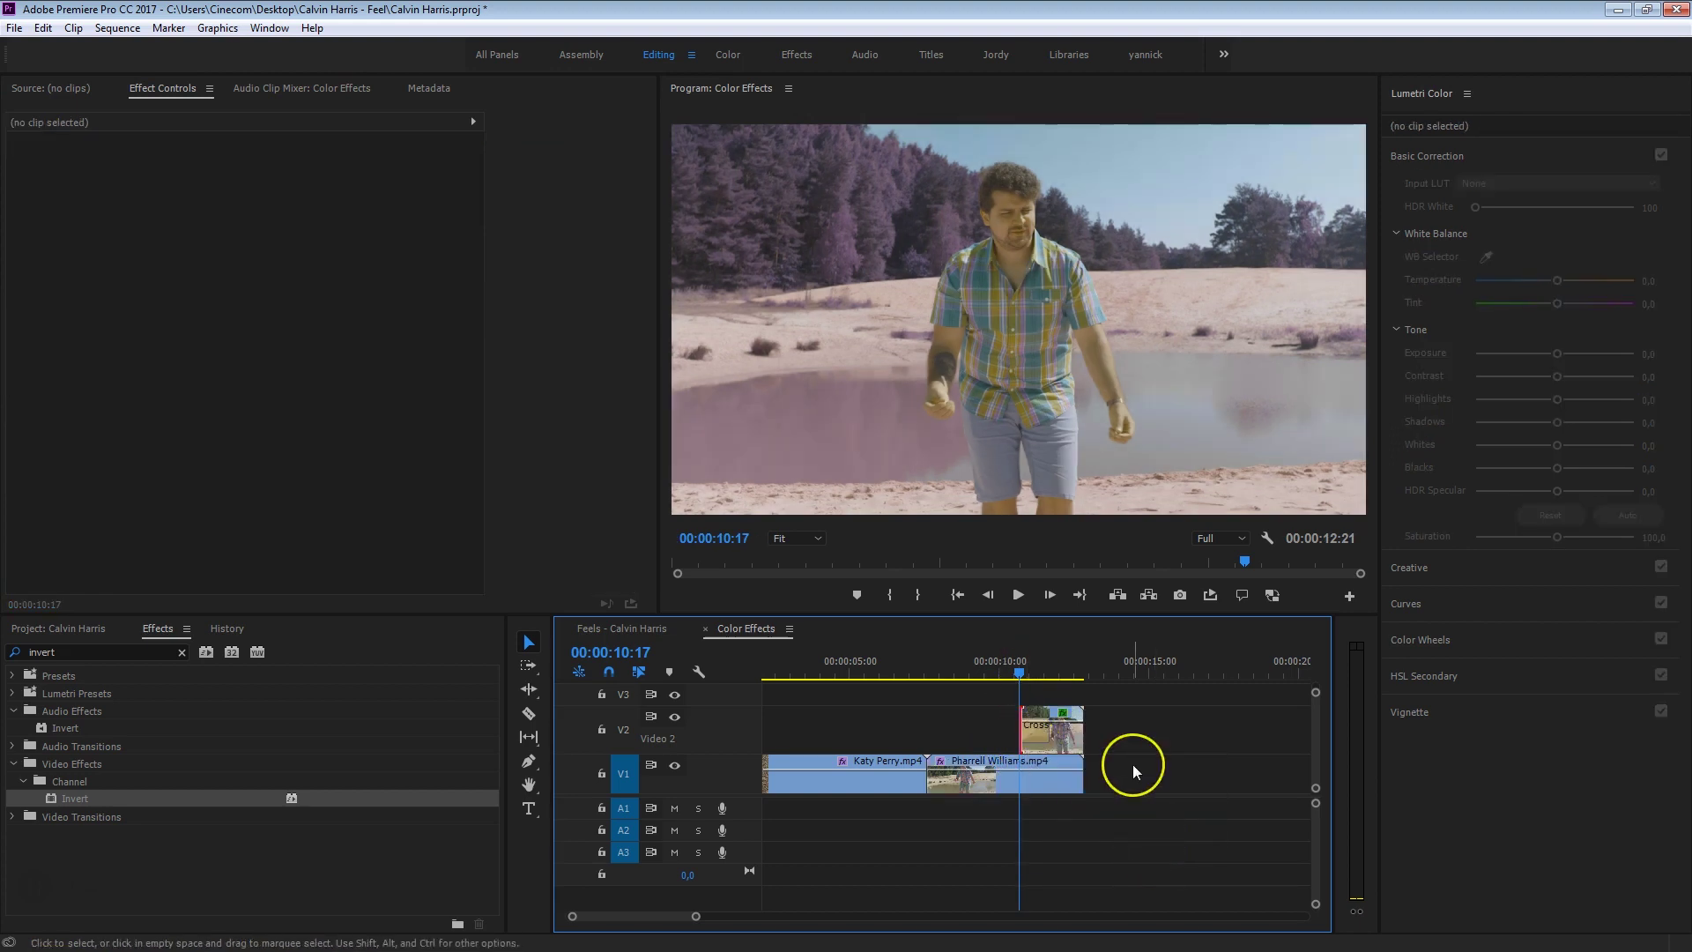
pyautogui.press('space')
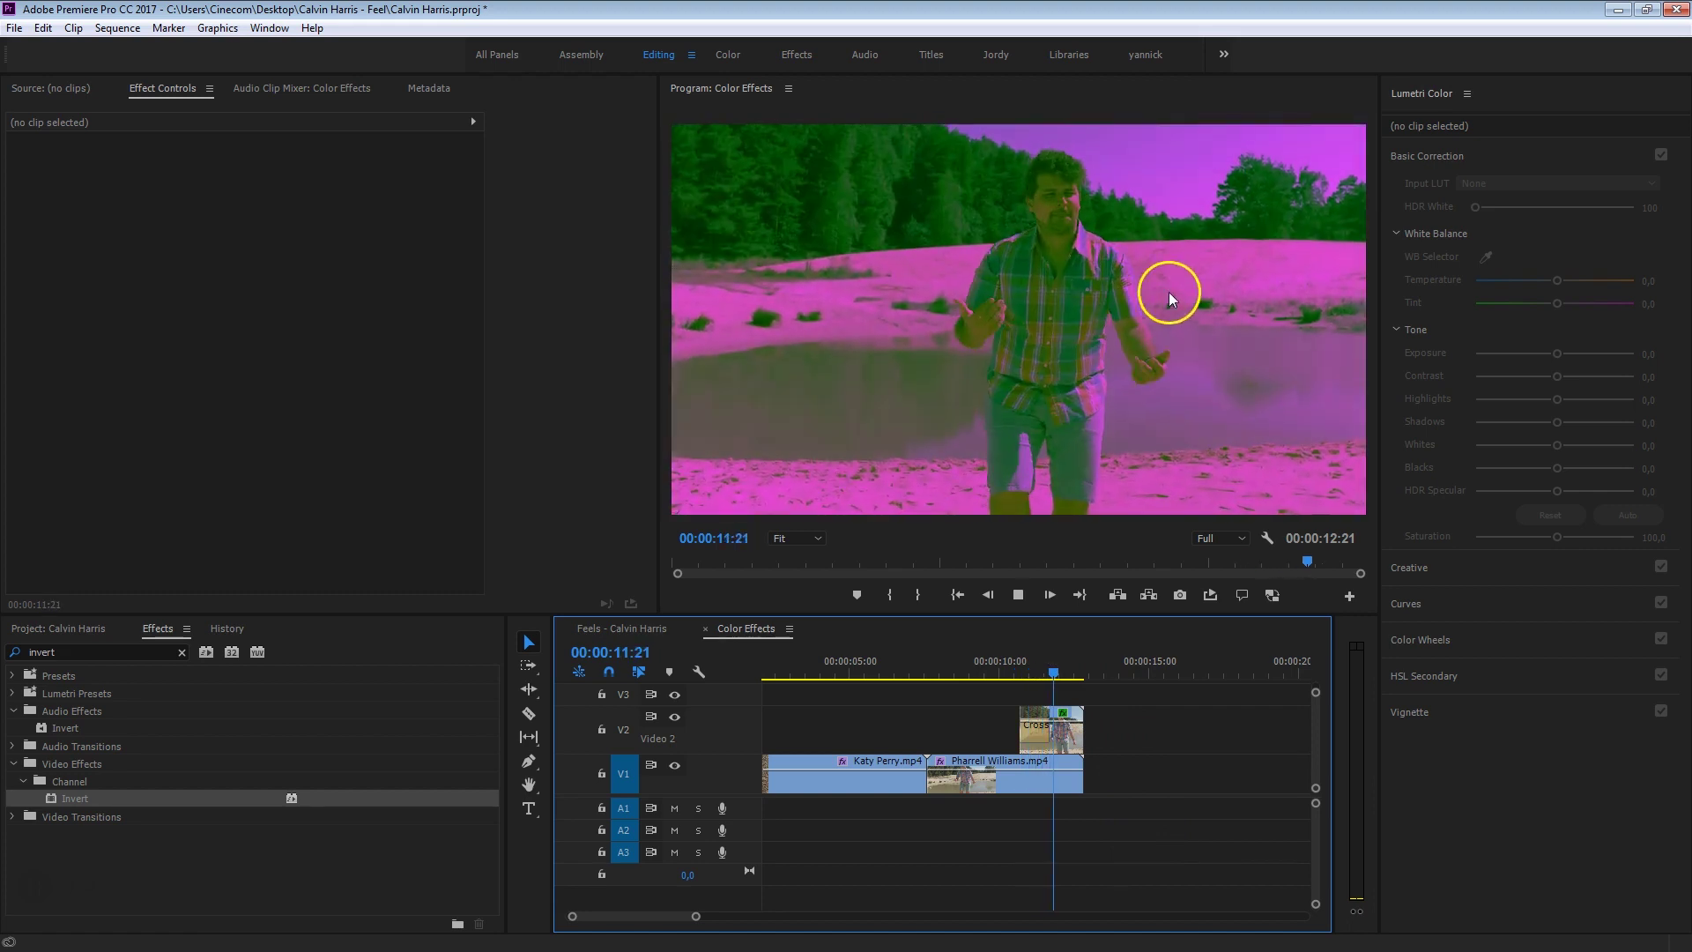
# Stop the playback, switch to the browser and view the Looking Up at Sky with Palm Trees stock clip on Videoblocks
pyautogui.press('space')
pyautogui.moveTo(1231, 641); pyautogui.dragTo(1006, 755)
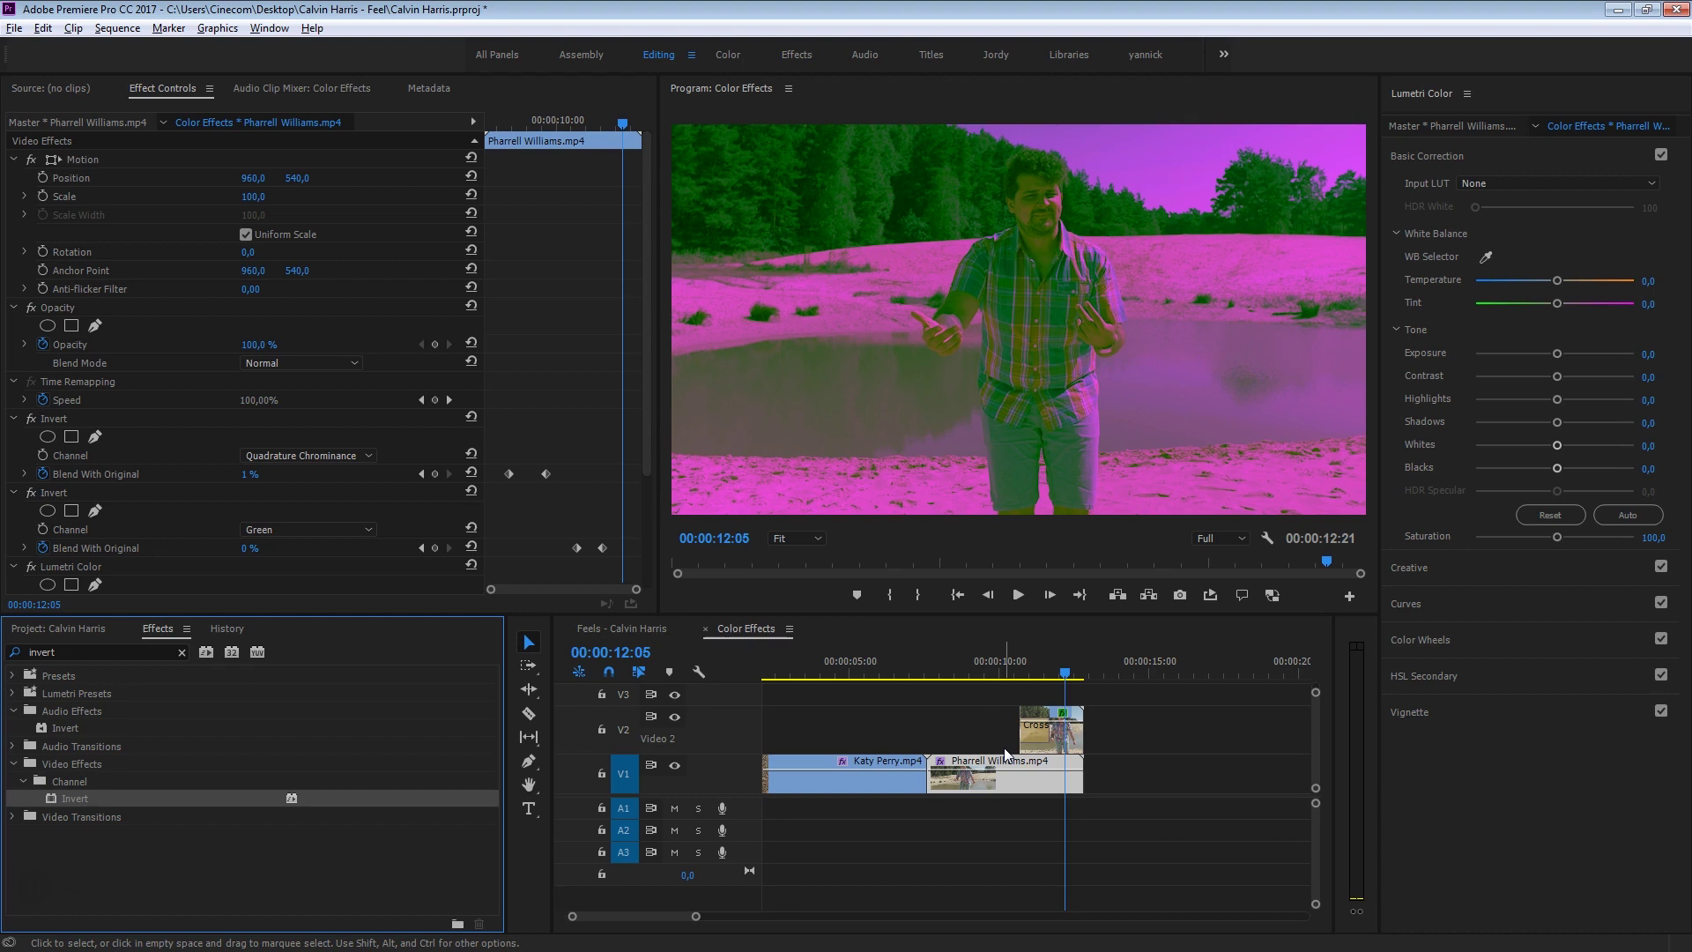
pyautogui.hotkey('alt', 'Tab')
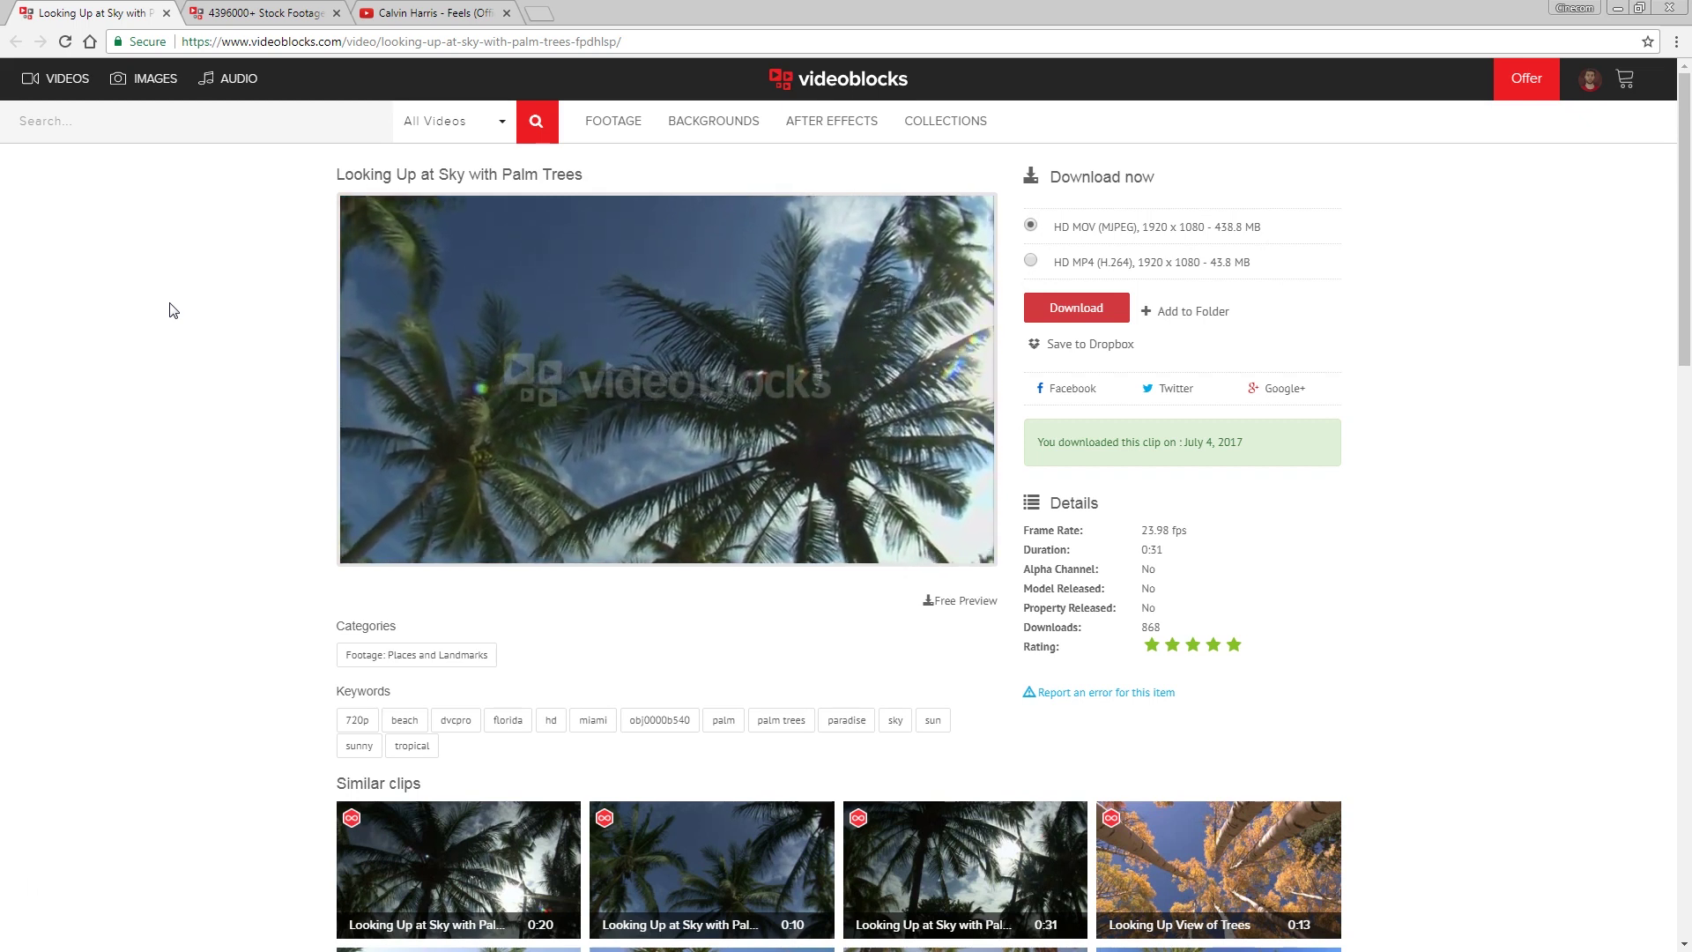
pyautogui.click(498, 548)
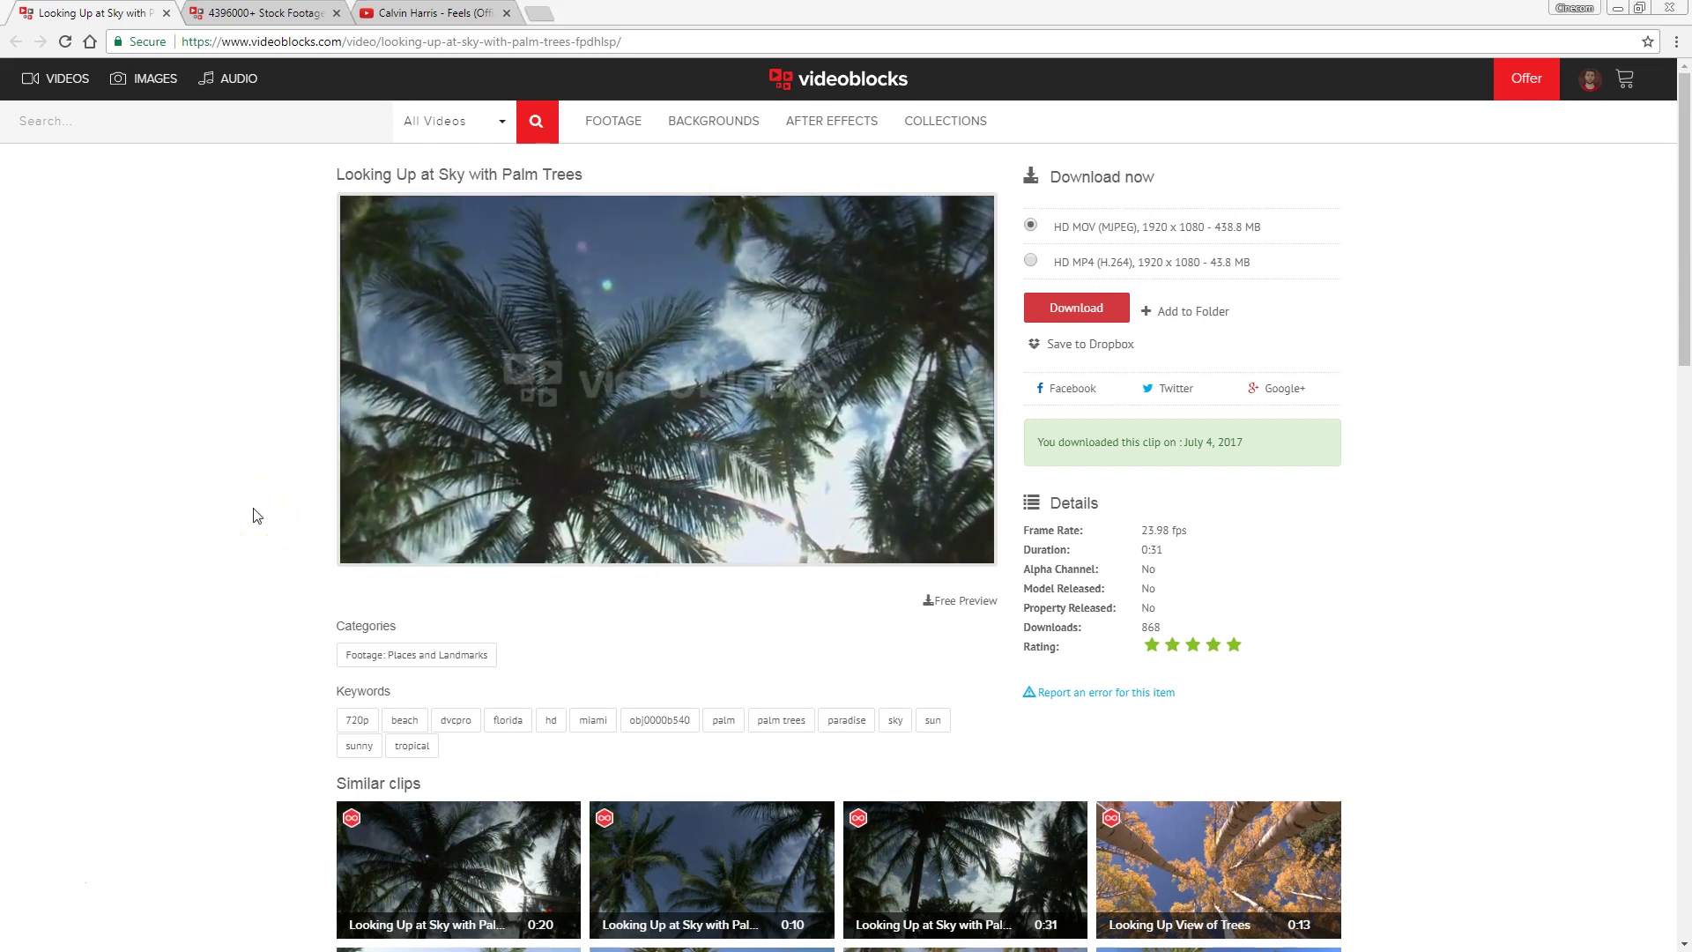
# Switch back to Premiere Pro and place the palm trees clip on V3, aligned with the start of the V2 clip
pyautogui.hotkey('alt', 'Tab')
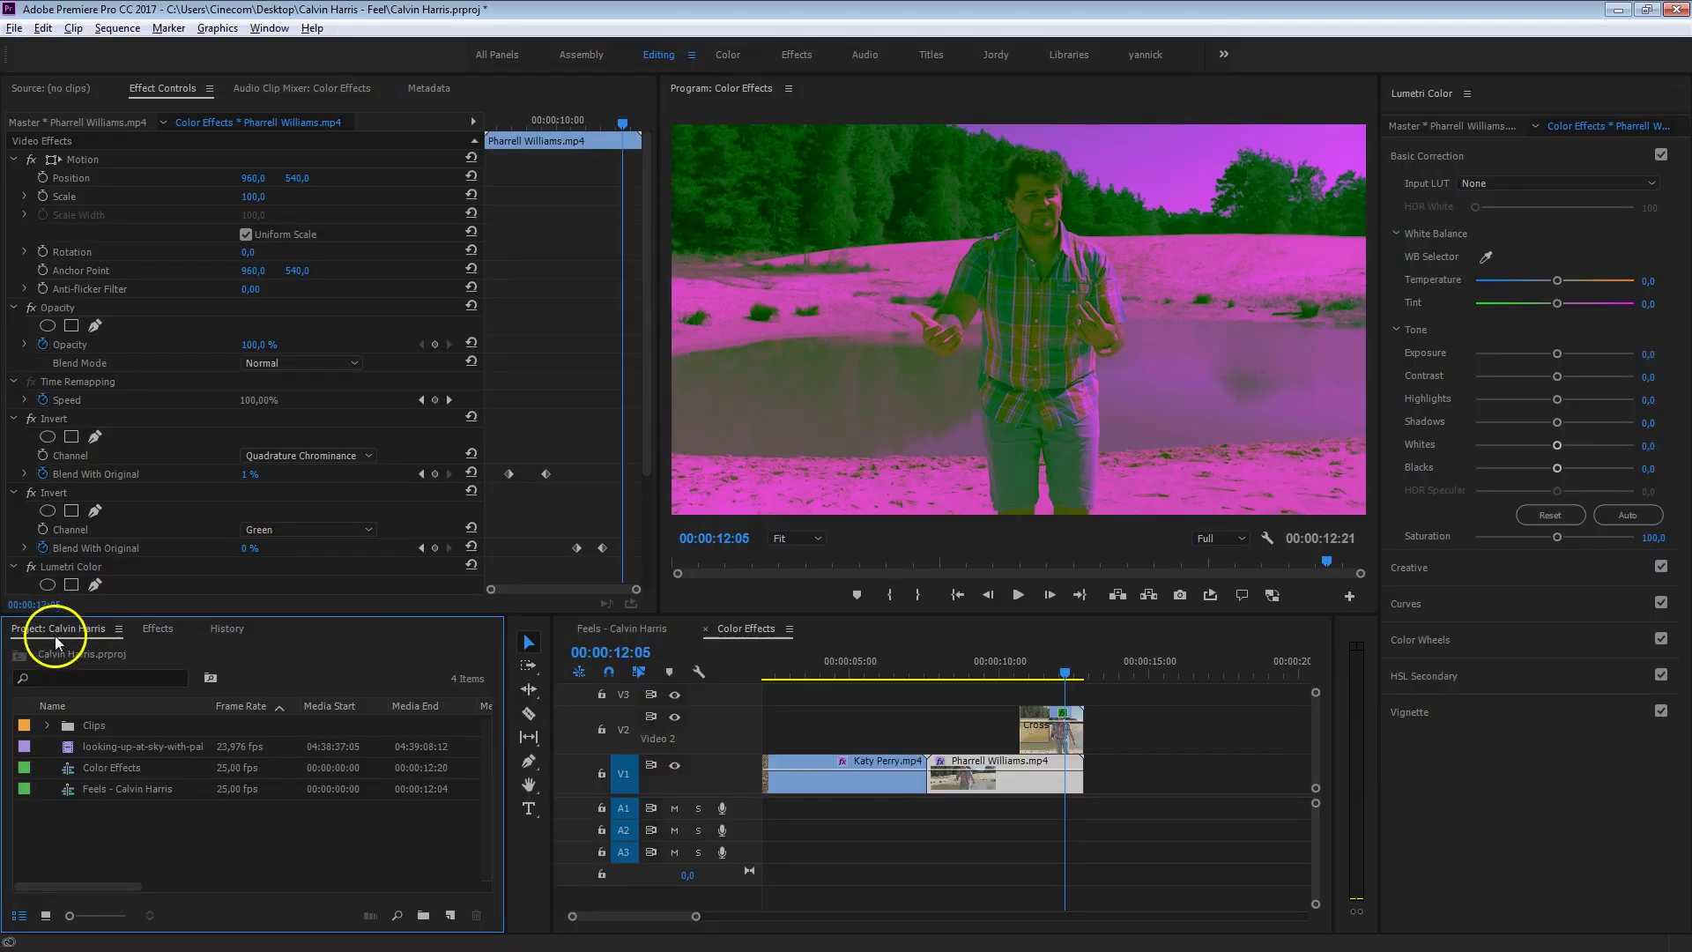
pyautogui.click(73, 745)
pyautogui.moveTo(72, 745); pyautogui.dragTo(200, 461)
pyautogui.moveTo(245, 563); pyautogui.dragTo(1069, 702)
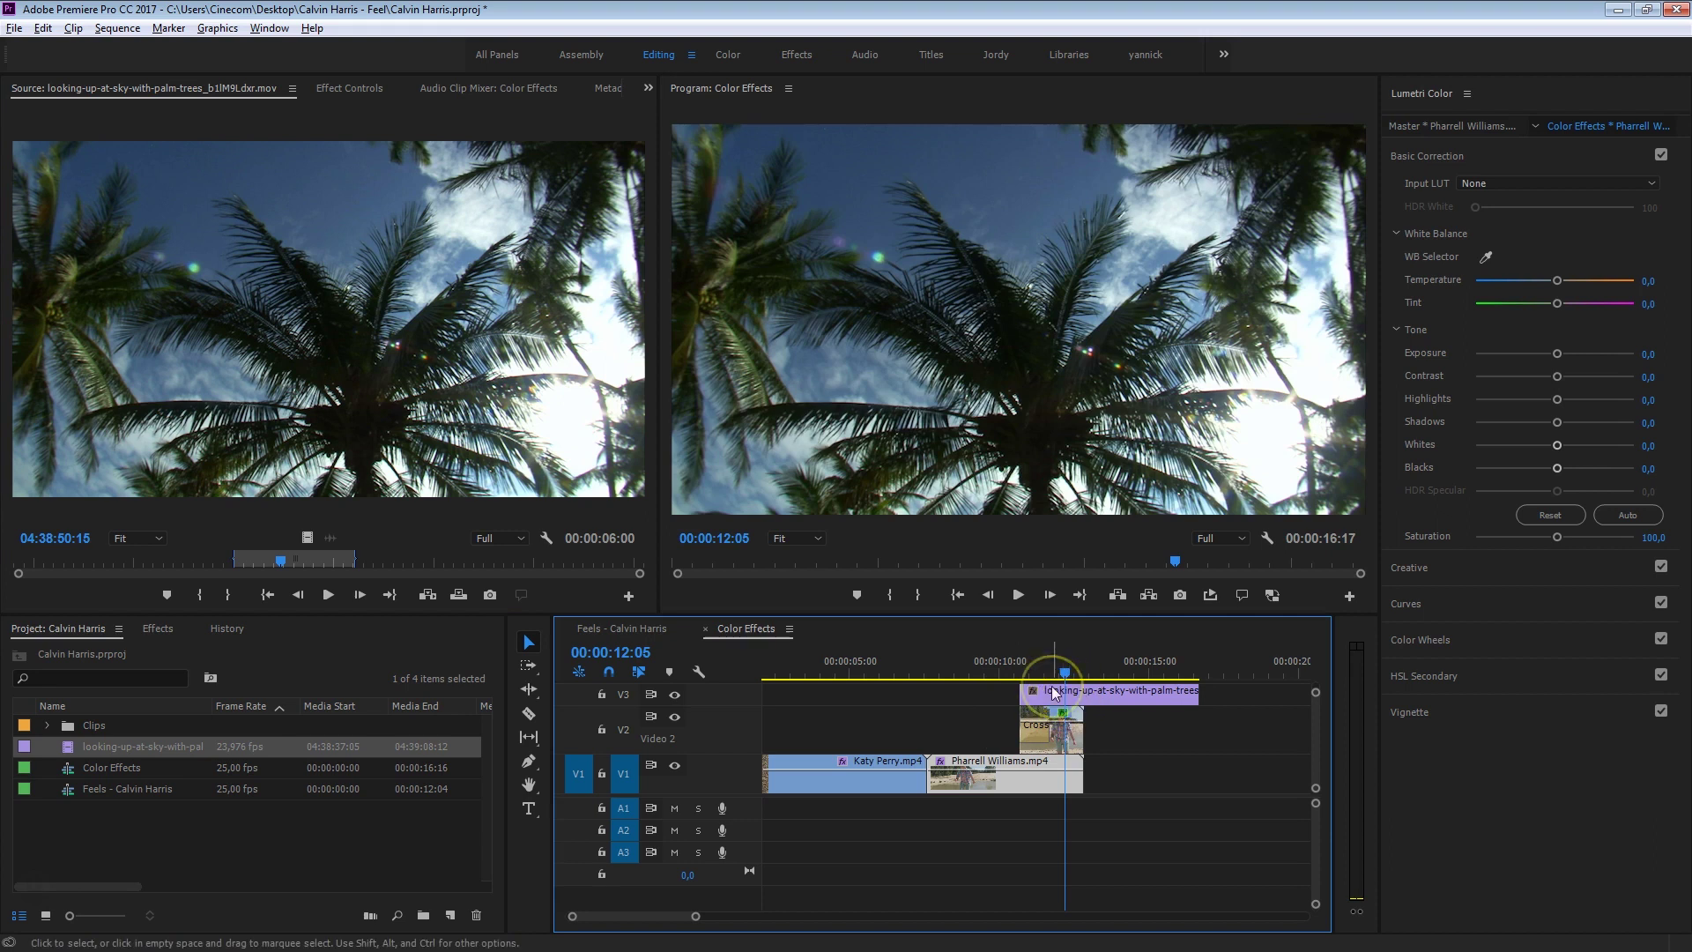
# Set the V3 palm trees clip's blend mode to Multiply, turn off opacity keyframing and lower its opacity to 34%
pyautogui.click(1069, 703)
pyautogui.click(339, 88)
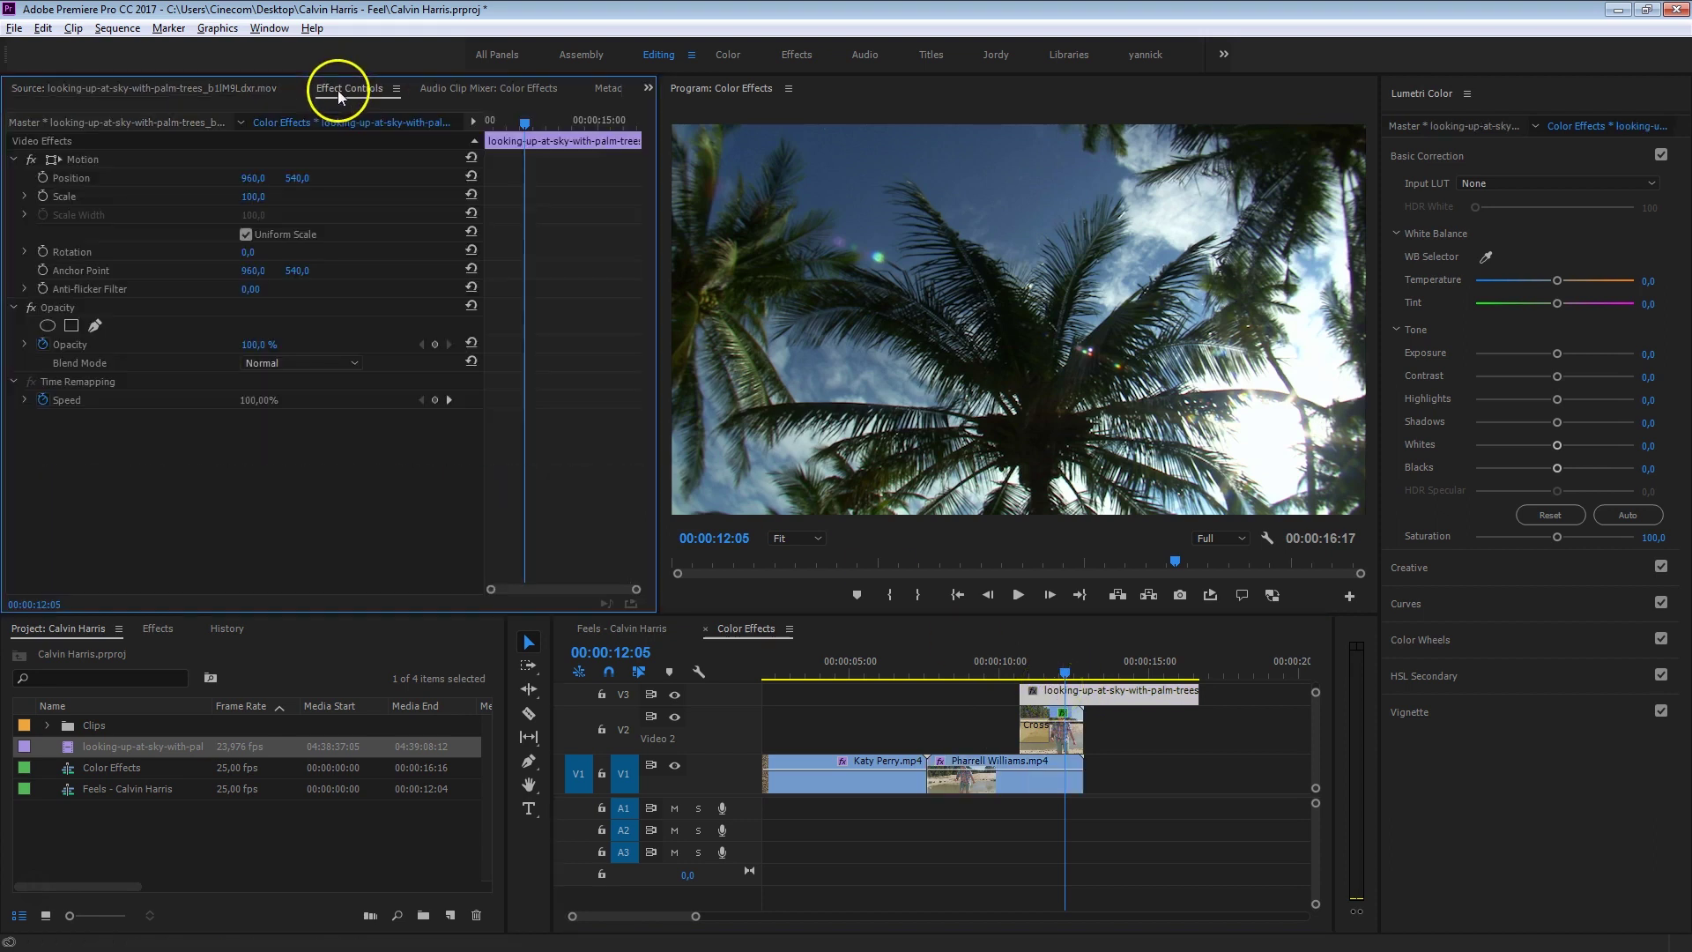
pyautogui.click(329, 362)
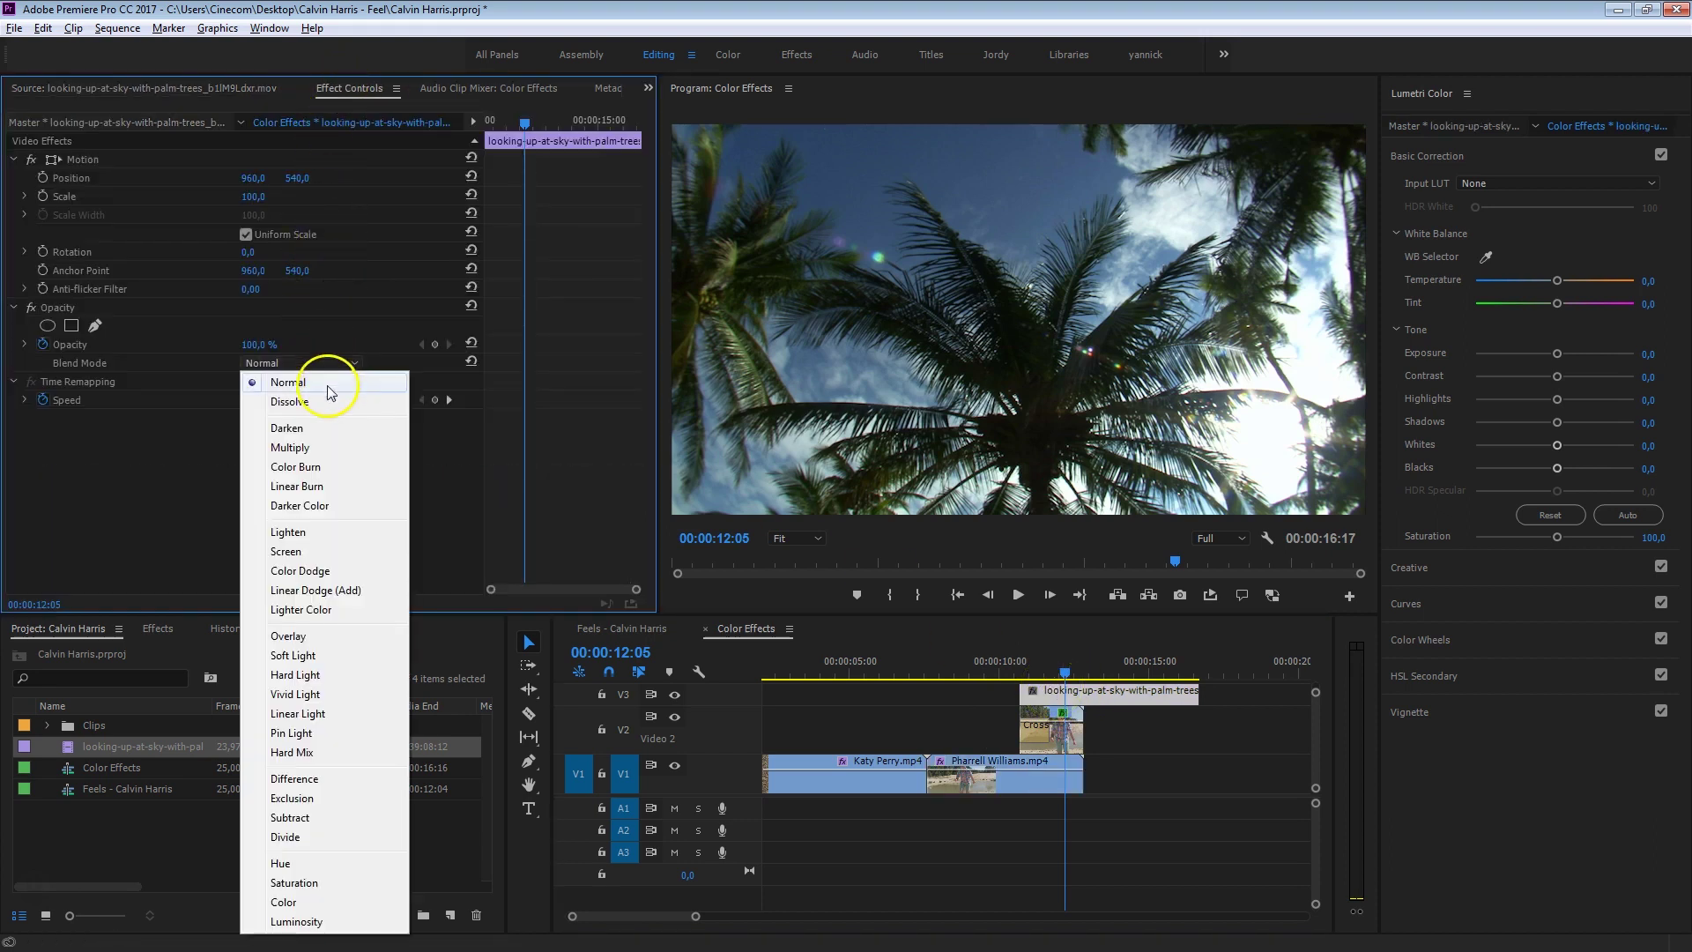
pyautogui.click(336, 447)
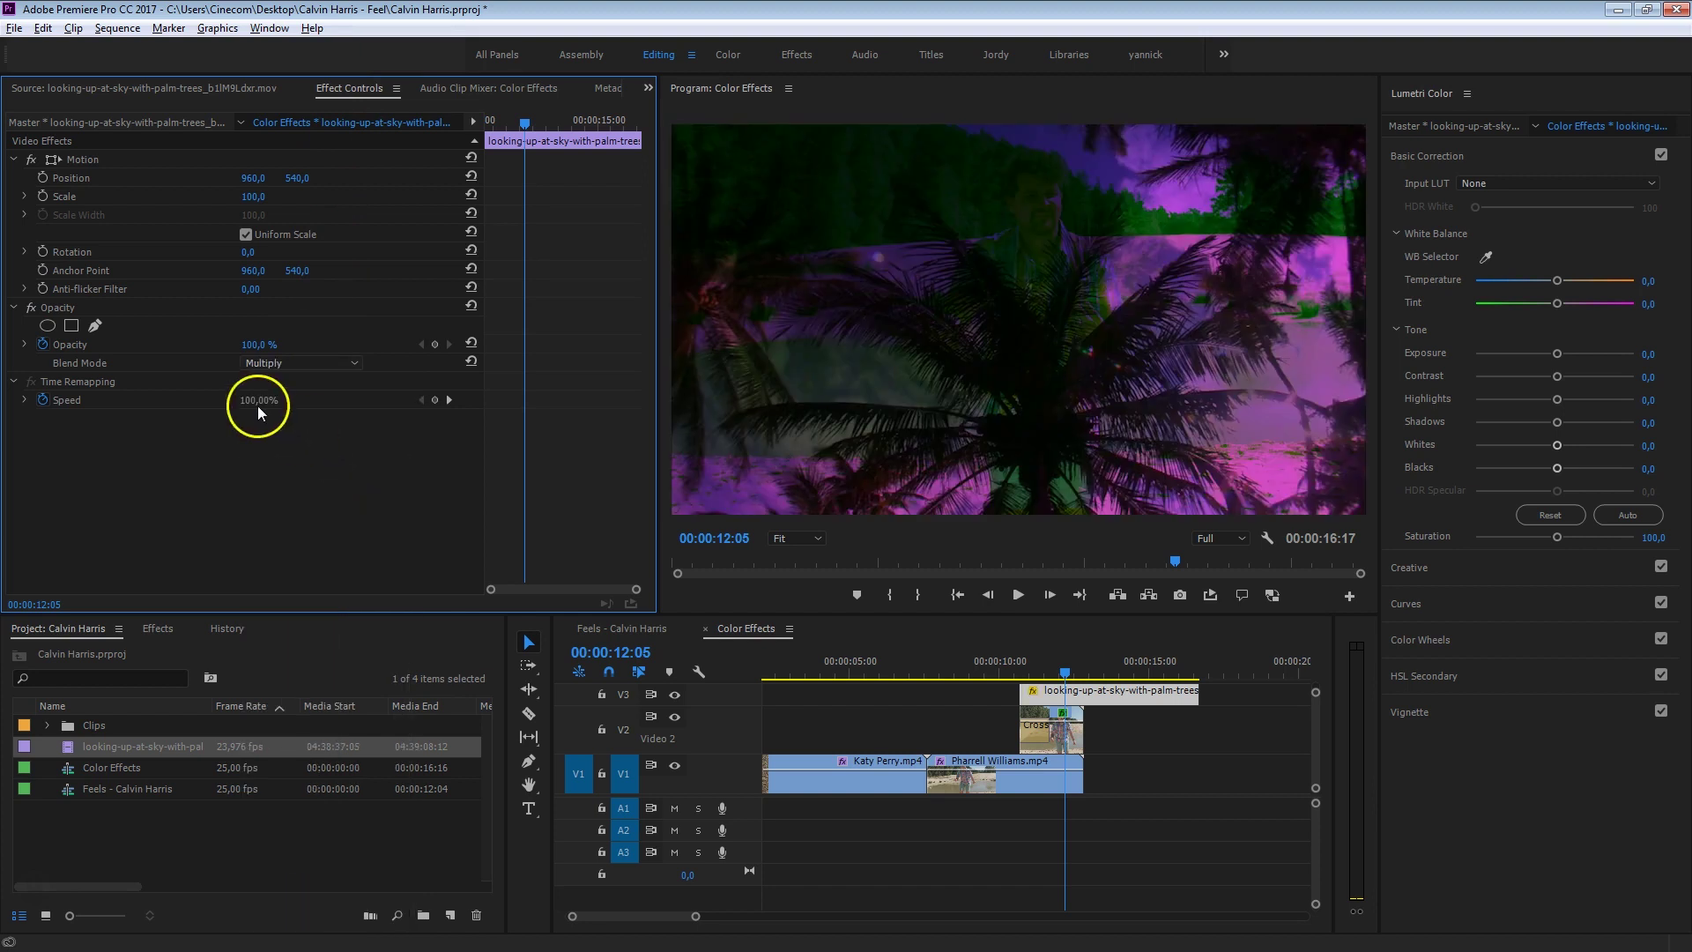
pyautogui.click(41, 345)
pyautogui.moveTo(253, 344)
pyautogui.mouseDown()
pyautogui.moveTo(217, 373)
pyautogui.moveTo(236, 370)
pyautogui.mouseUp()
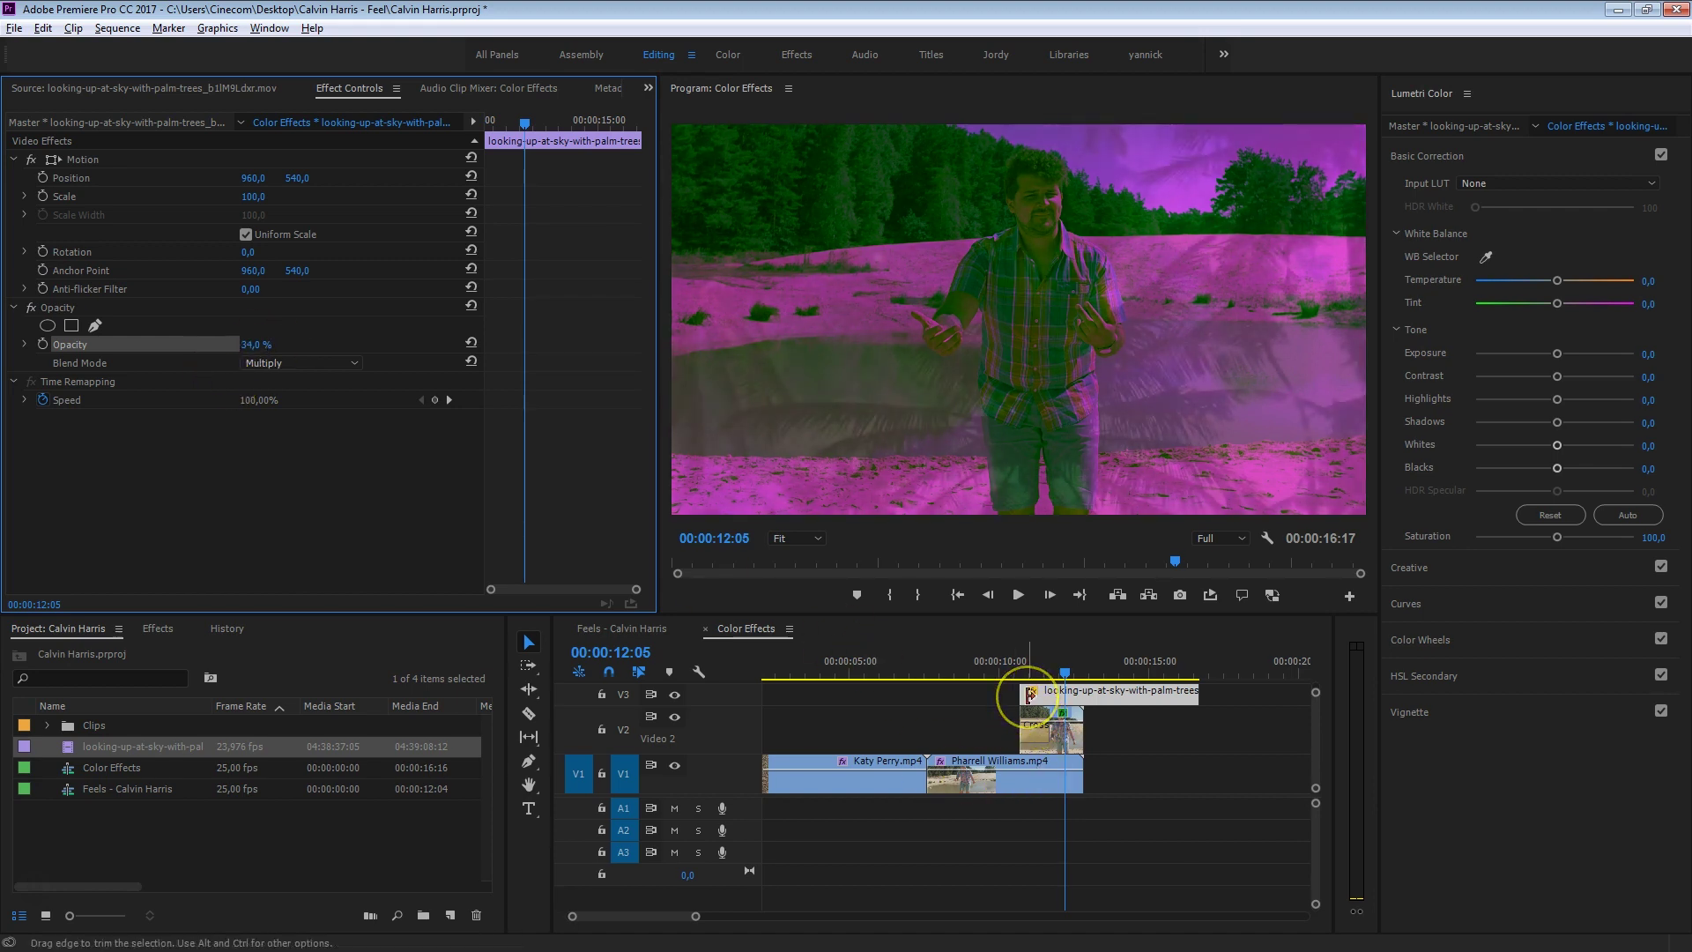
# Apply the default transition to the start of the V3 palm trees clip and trim its end to match the clips below
pyautogui.rightClick(1031, 693)
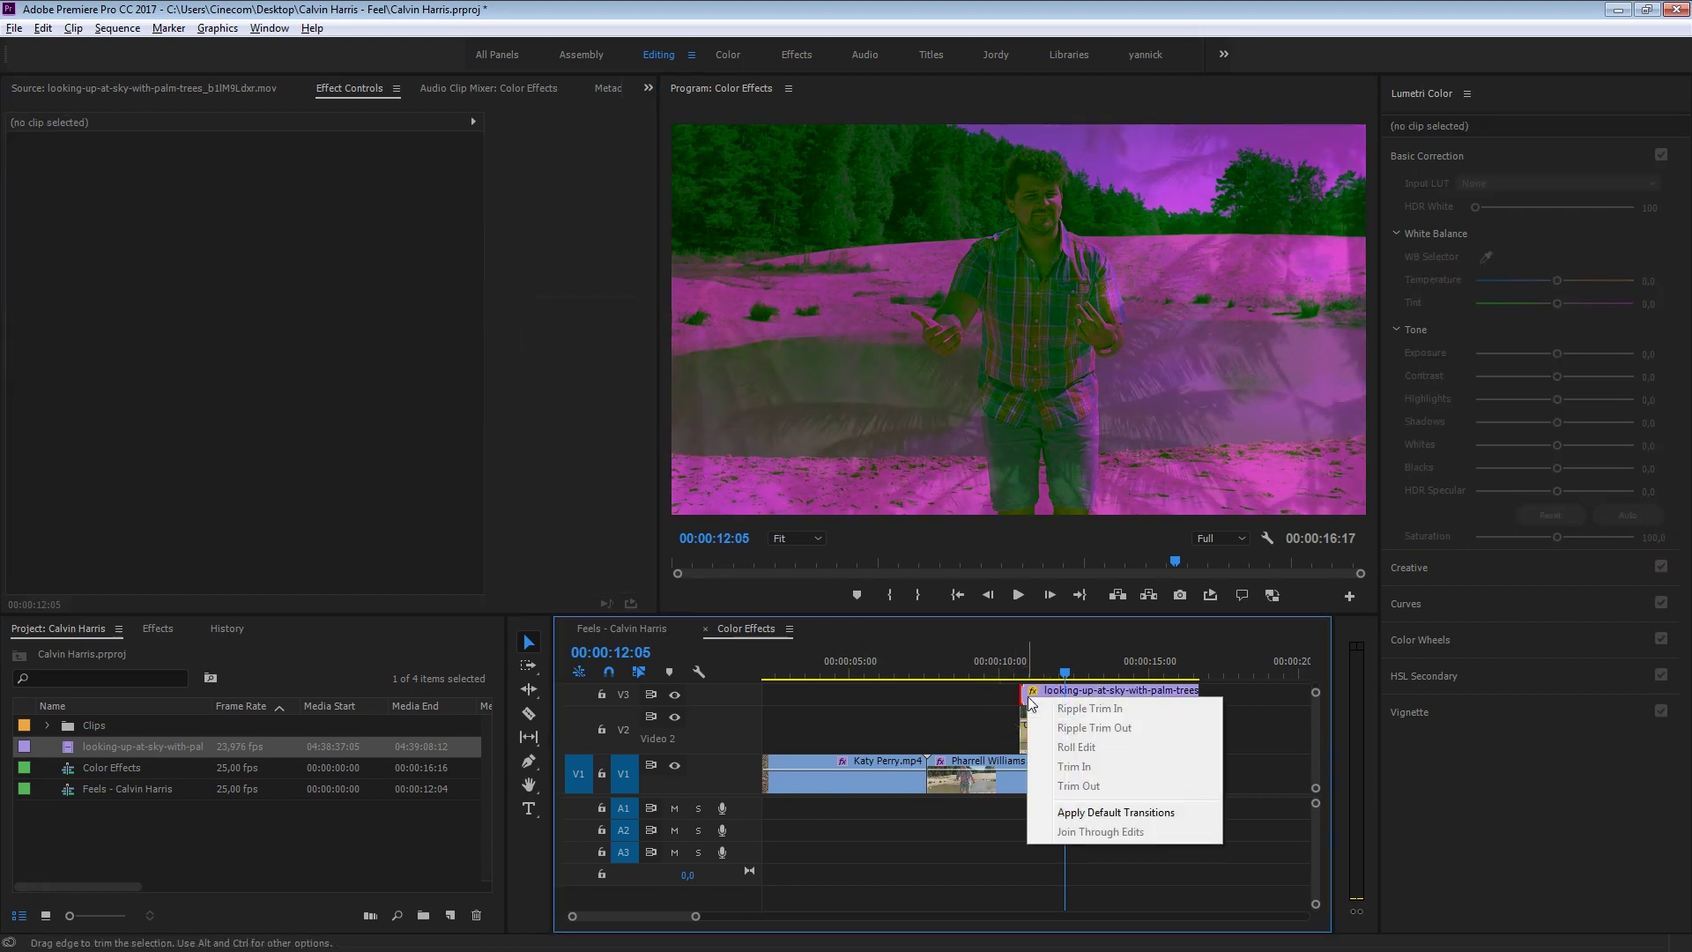
pyautogui.click(1093, 811)
pyautogui.hotkey('ctrl', 'z')
# Play the palm trees overlay, then review the whole Color Effects sequence from the beginning
pyautogui.press('space')
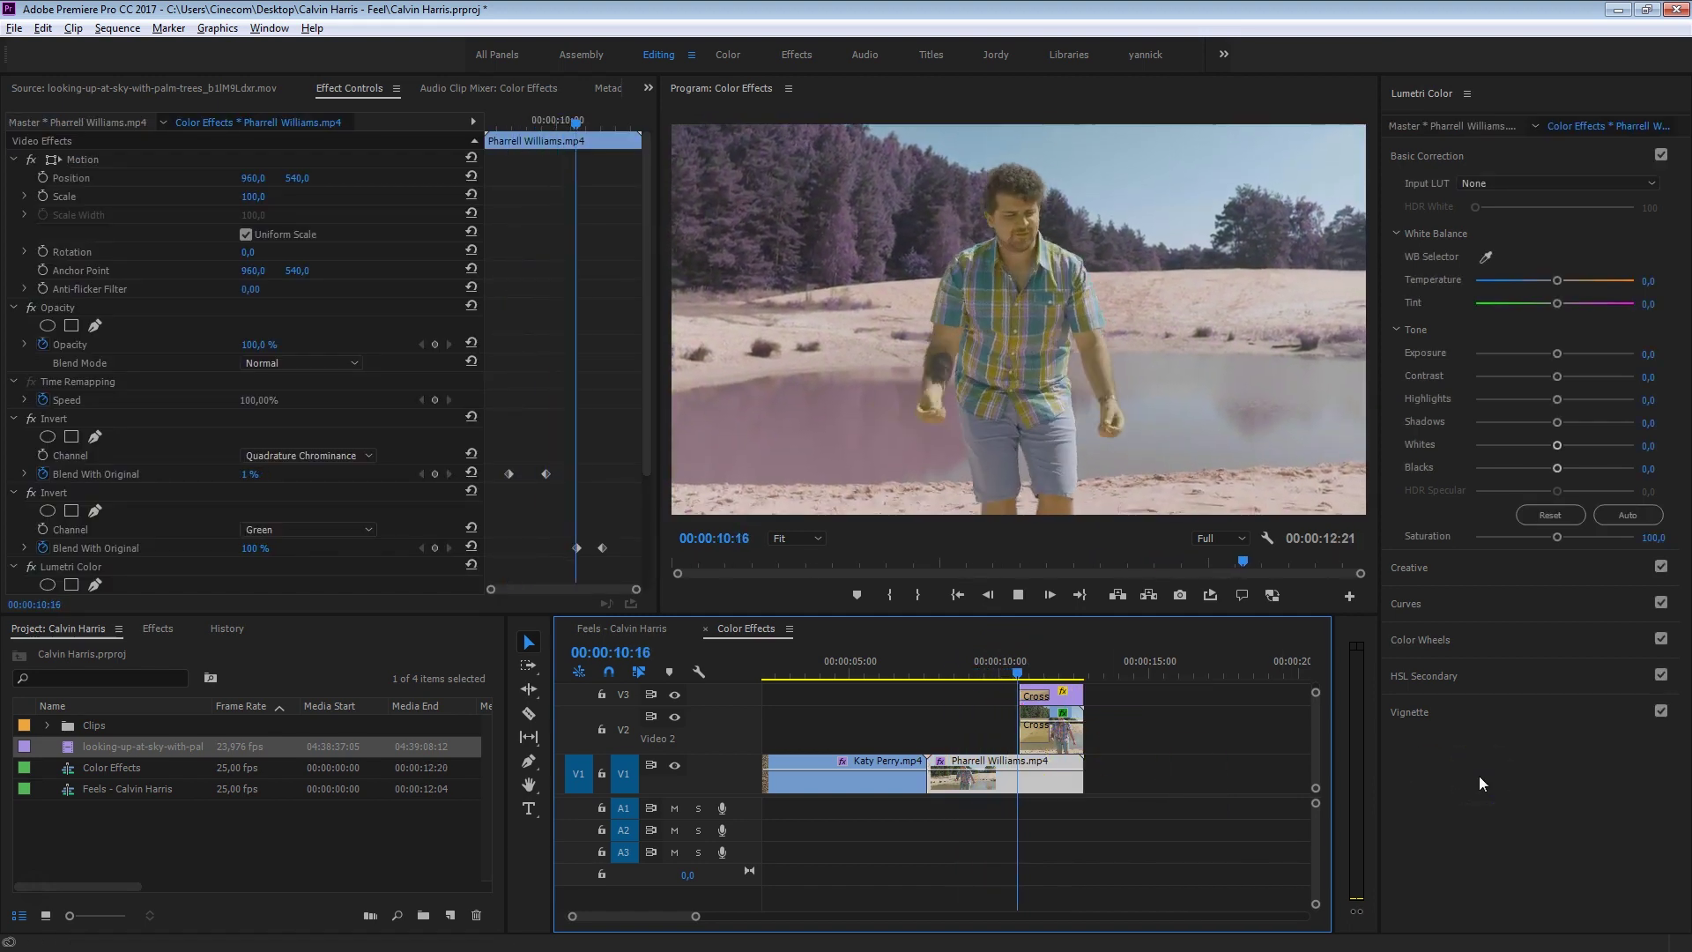
pyautogui.click(1417, 732)
pyautogui.moveTo(1018, 652); pyautogui.dragTo(979, 671)
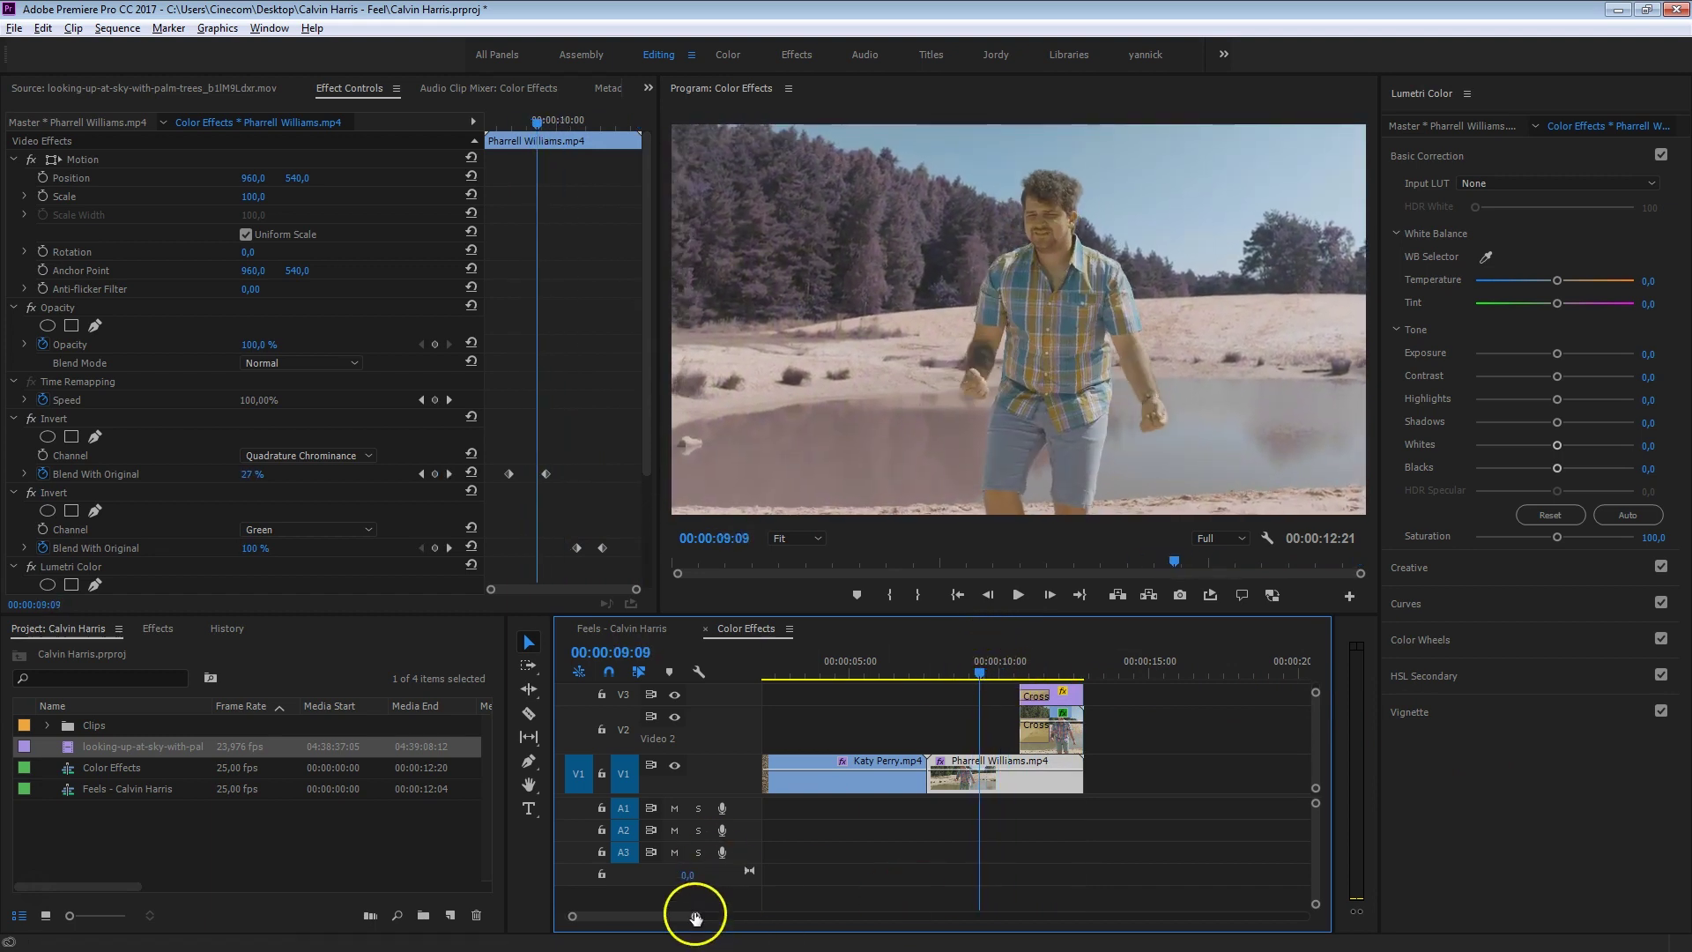
pyautogui.moveTo(696, 916); pyautogui.dragTo(746, 916)
pyautogui.press('Home')
pyautogui.press('space')
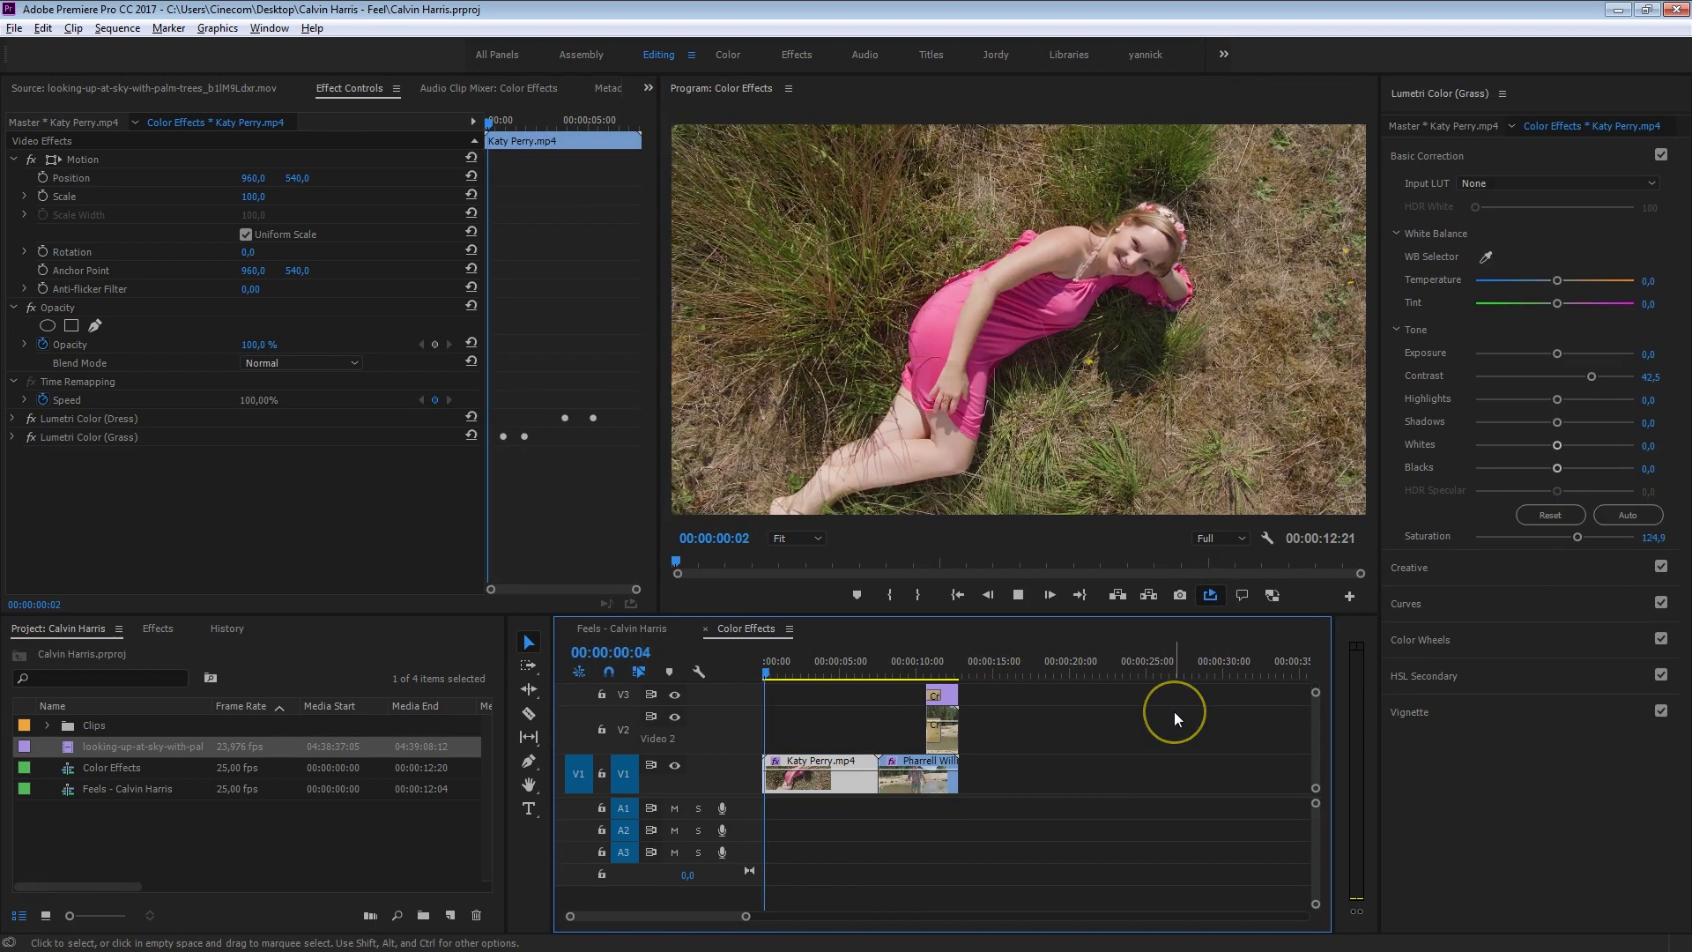